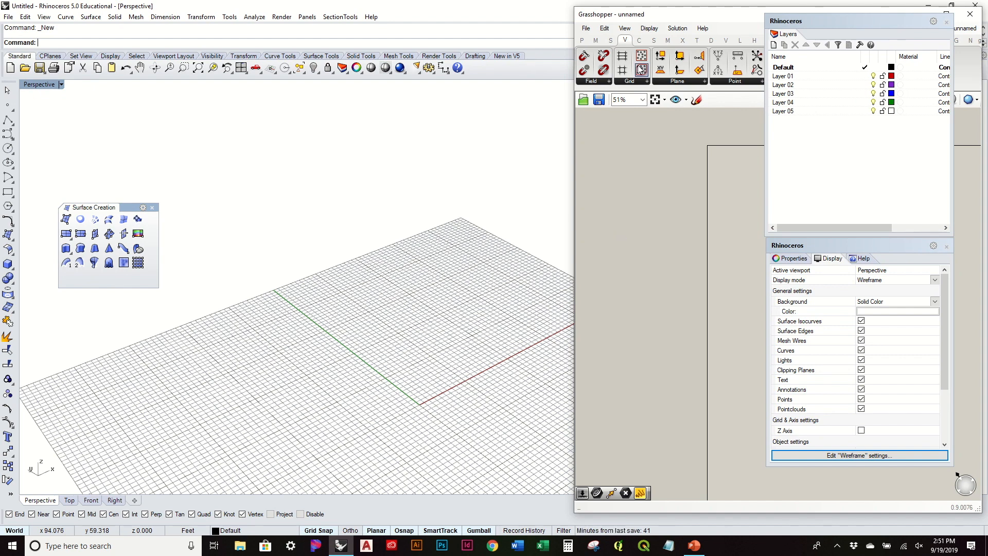
# Browse the field components list, then move the floating surface tools palette aside.
pyautogui.click(608, 80)
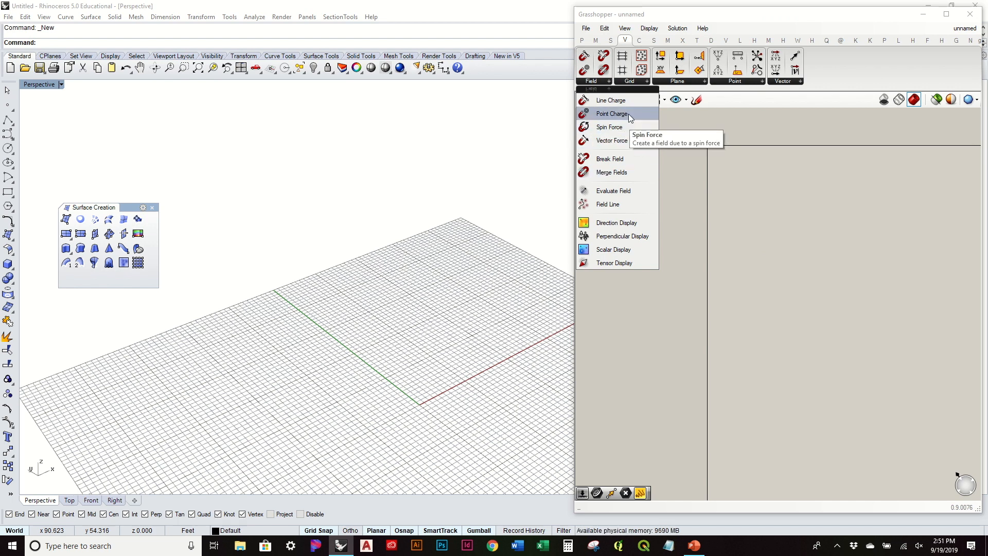
pyautogui.click(751, 214)
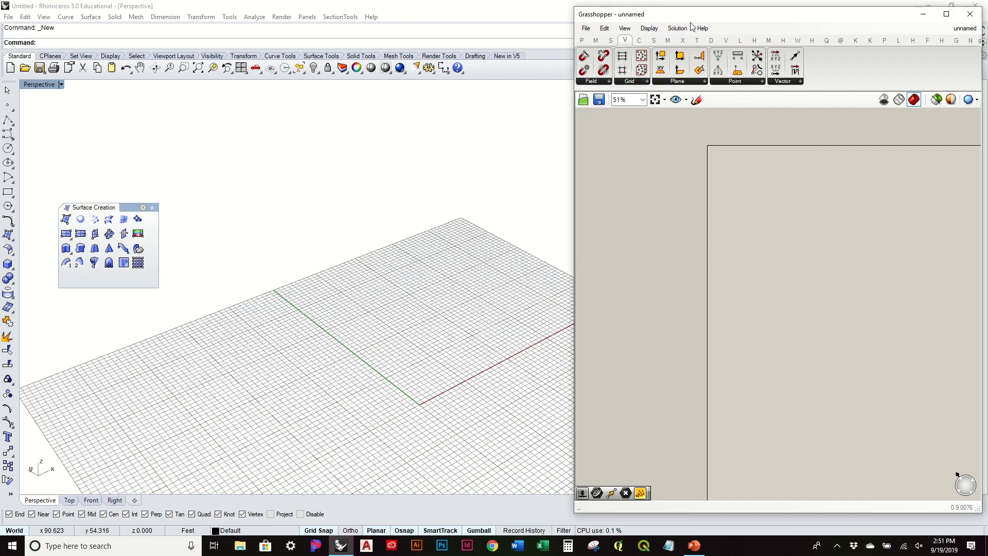
pyautogui.moveTo(457, 183); pyautogui.dragTo(305, 196, button='right')
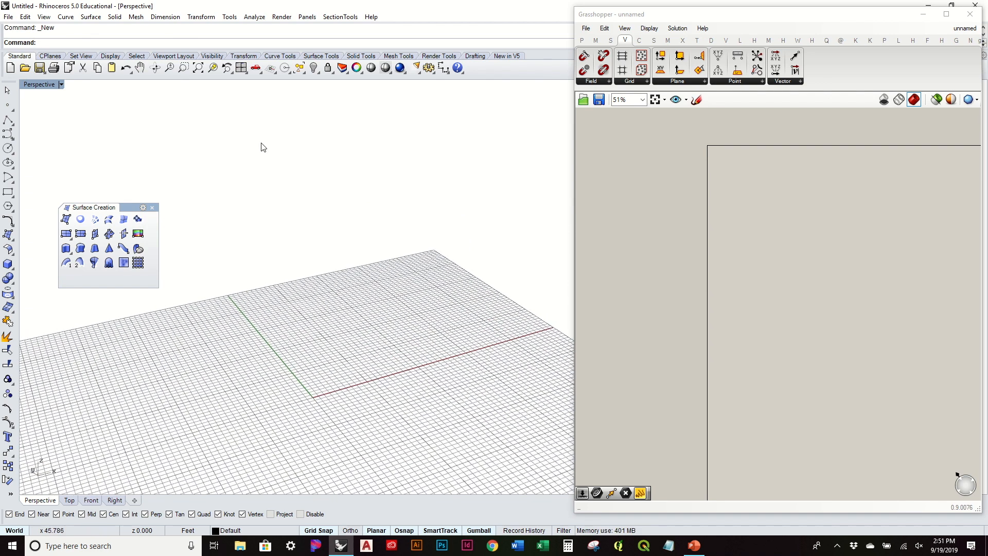
pyautogui.moveTo(66, 211); pyautogui.dragTo(76, 103)
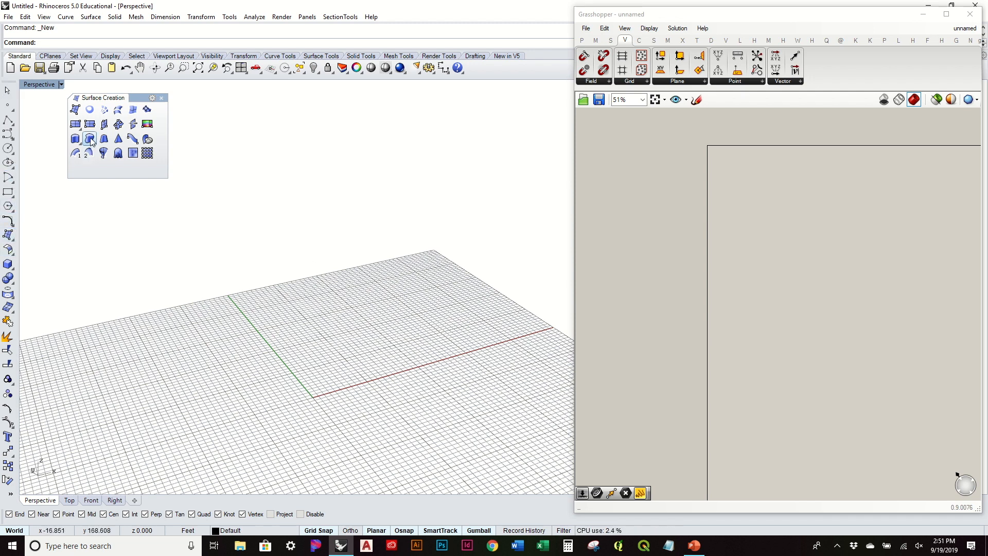
# Draw a 100 by 50 corner-to-corner plane surface starting at the origin.
pyautogui.click(75, 124)
pyautogui.scroll(3, 309, 399)
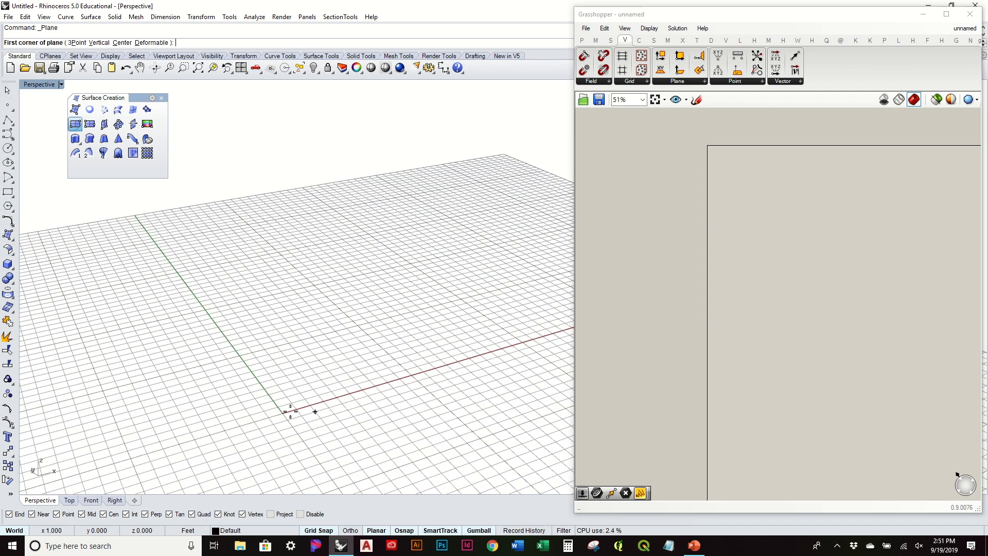
pyautogui.click(283, 413)
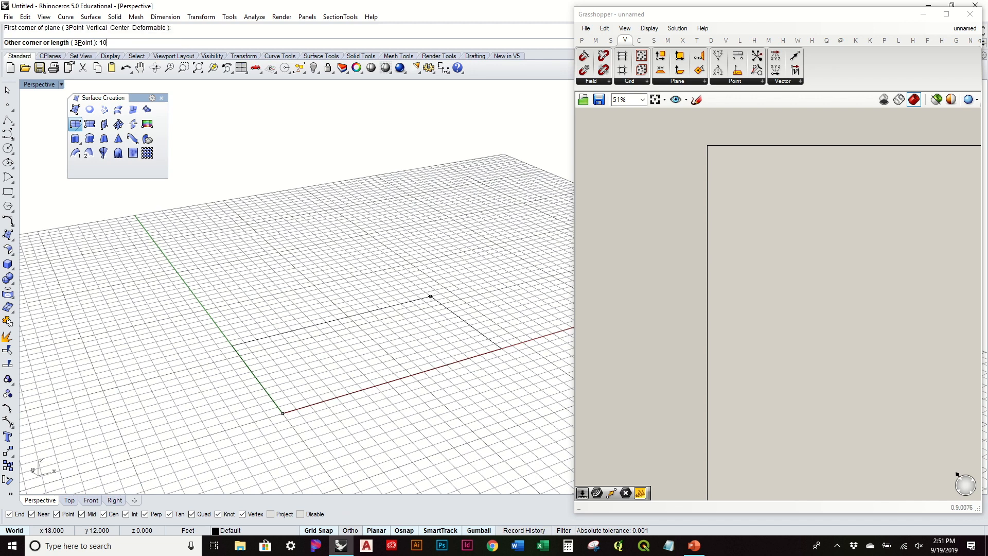
pyautogui.press('Return')
pyautogui.write('50')
pyautogui.press('Return')
pyautogui.scroll(-2, 341, 309)
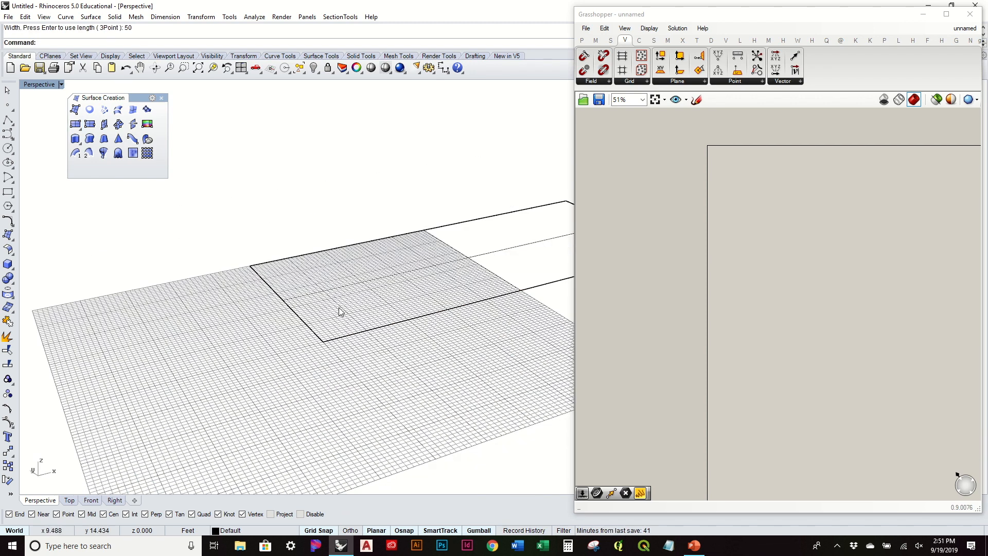
# Switch the Perspective viewport to Shaded and select the new plane.
pyautogui.click(37, 86)
pyautogui.click(46, 122)
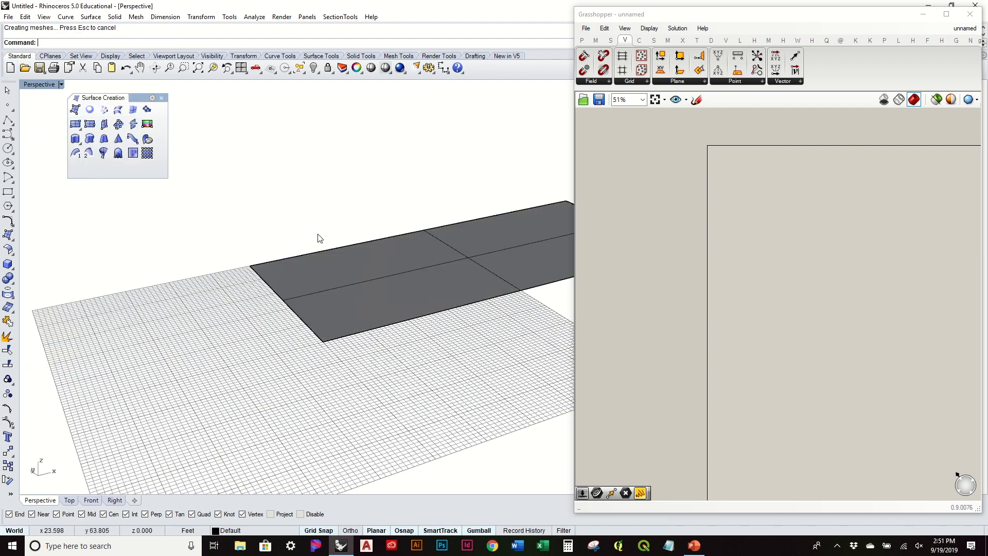
pyautogui.moveTo(371, 248)
pyautogui.mouseDown(button='right')
pyautogui.moveTo(209, 333)
pyautogui.moveTo(203, 375)
pyautogui.moveTo(209, 345)
pyautogui.moveTo(315, 308)
pyautogui.moveTo(273, 278)
pyautogui.mouseUp(button='right')
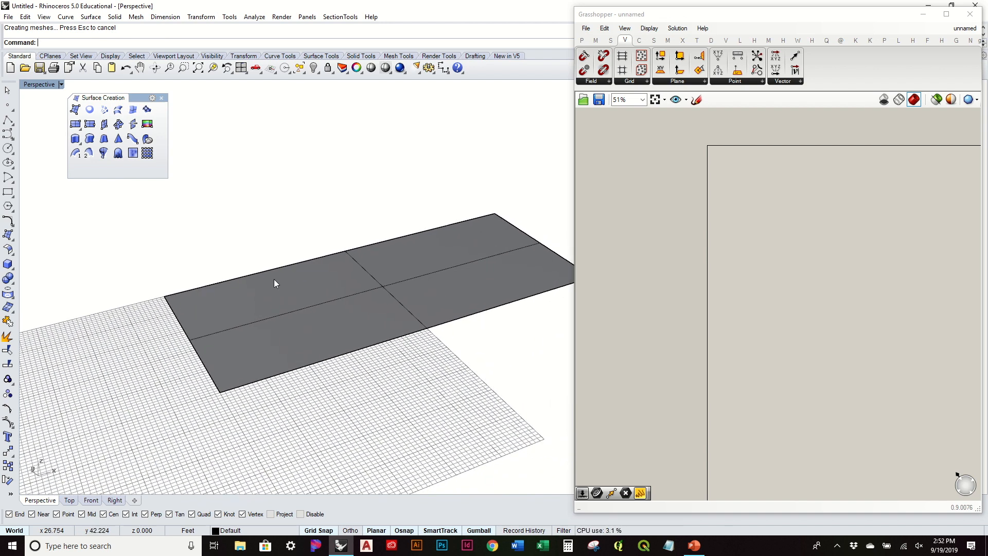
pyautogui.click(357, 295)
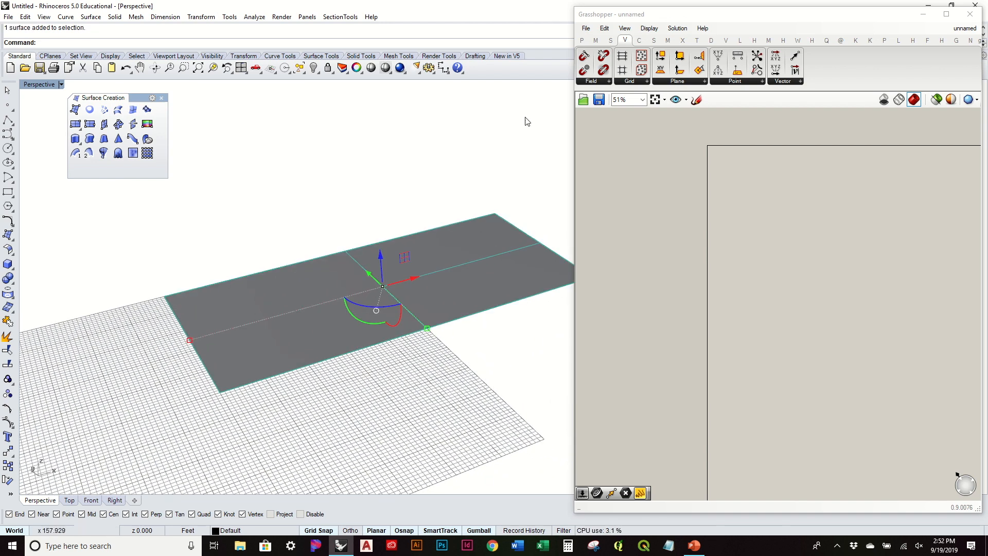
# Reference the plane in a Grasshopper Surface parameter and hide the original Rhino plane.
pyautogui.click(581, 40)
pyautogui.moveTo(681, 70); pyautogui.dragTo(746, 176)
pyautogui.scroll(5, 746, 176)
pyautogui.click(747, 178)
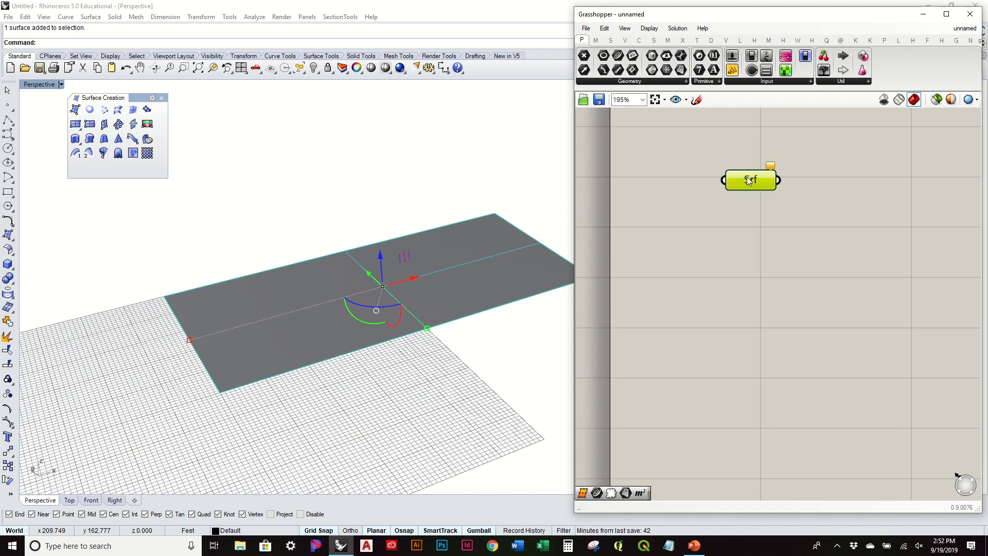
pyautogui.rightClick(747, 178)
pyautogui.click(815, 341)
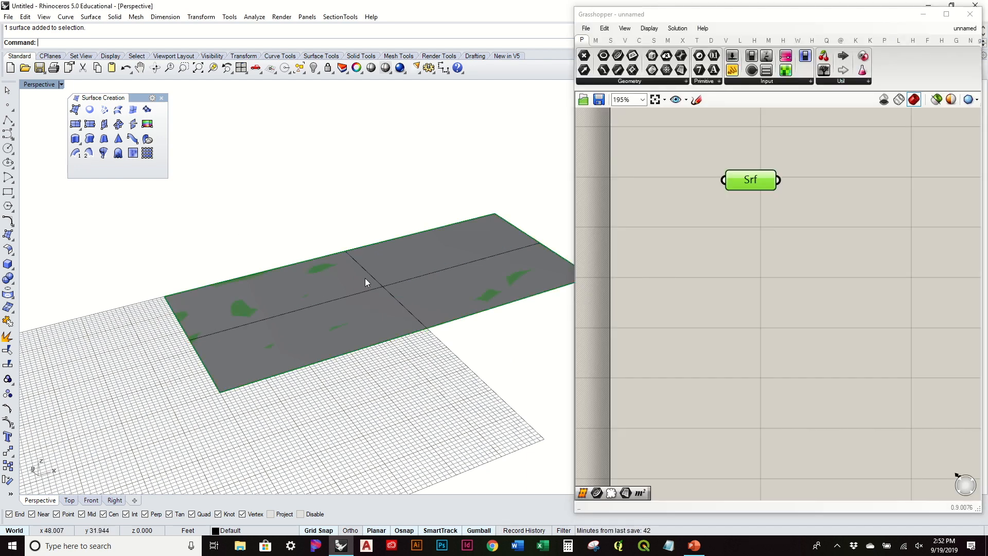
pyautogui.write('Hid')
pyautogui.press('Return')
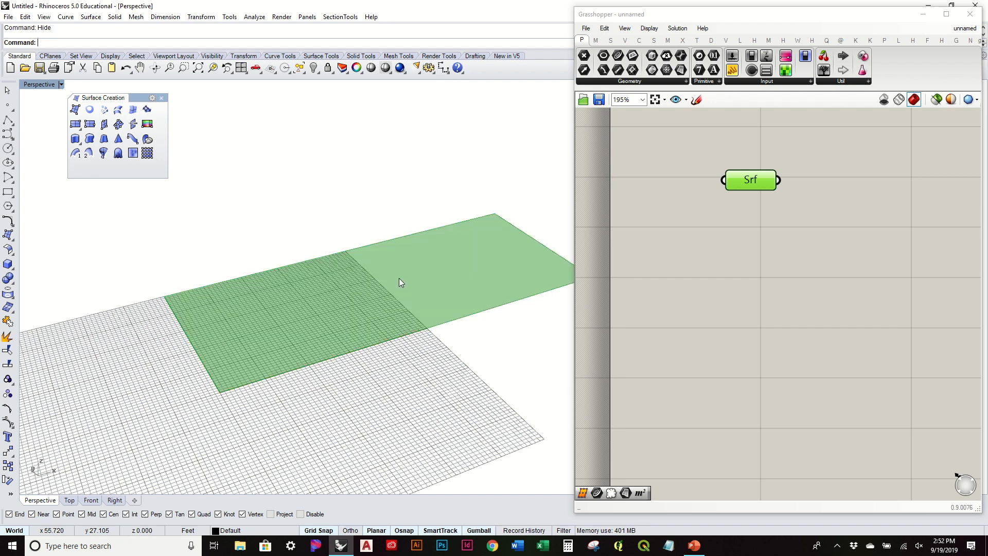
# Add a Surface Divide component and wire the Srf parameter into its S input.
pyautogui.moveTo(400, 273); pyautogui.dragTo(280, 340, button='right')
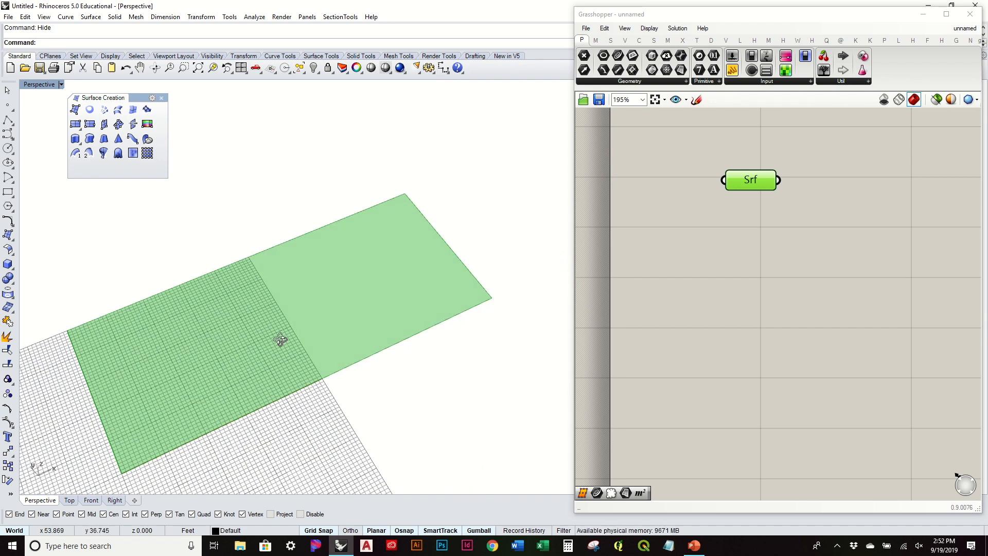
pyautogui.moveTo(535, 296); pyautogui.dragTo(528, 248, button='right')
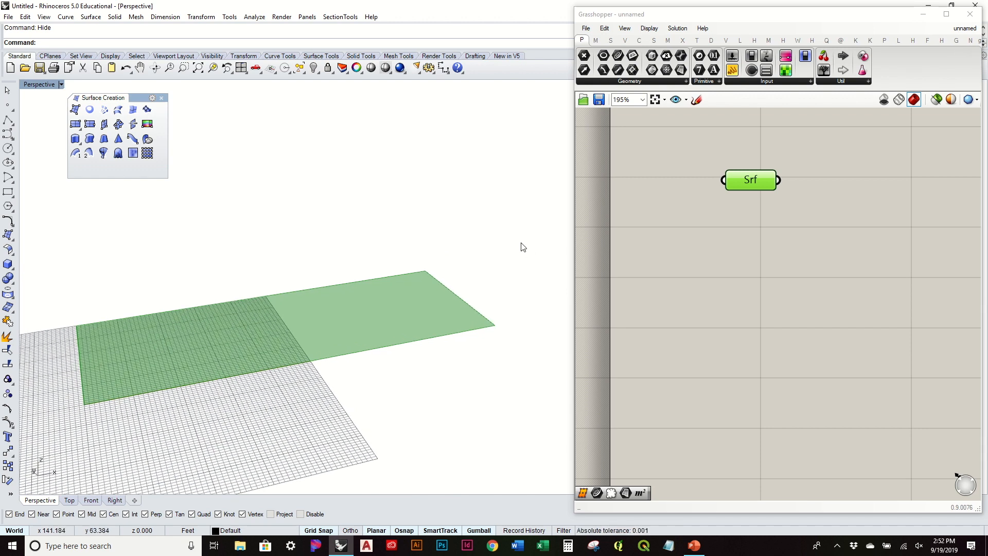
pyautogui.moveTo(755, 183); pyautogui.dragTo(683, 148)
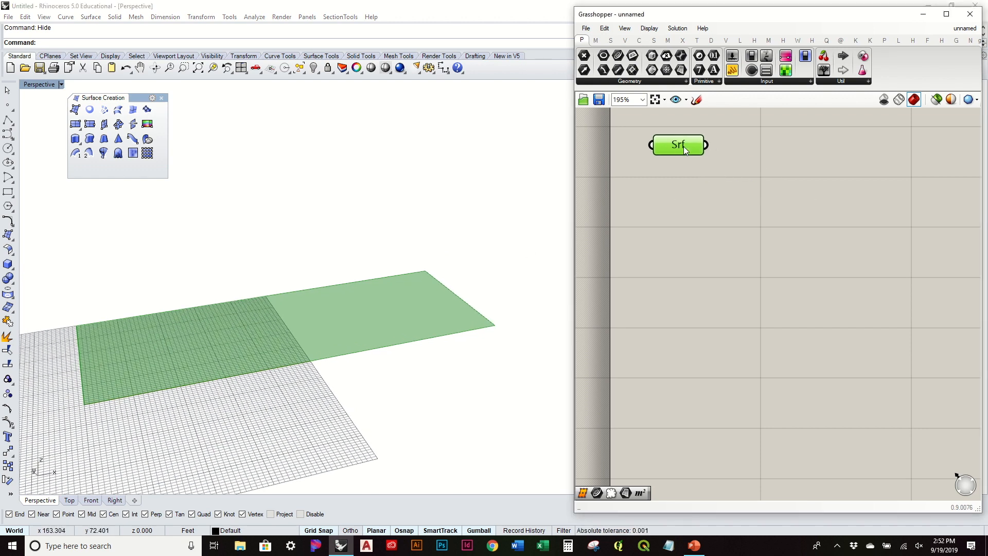
pyautogui.click(653, 40)
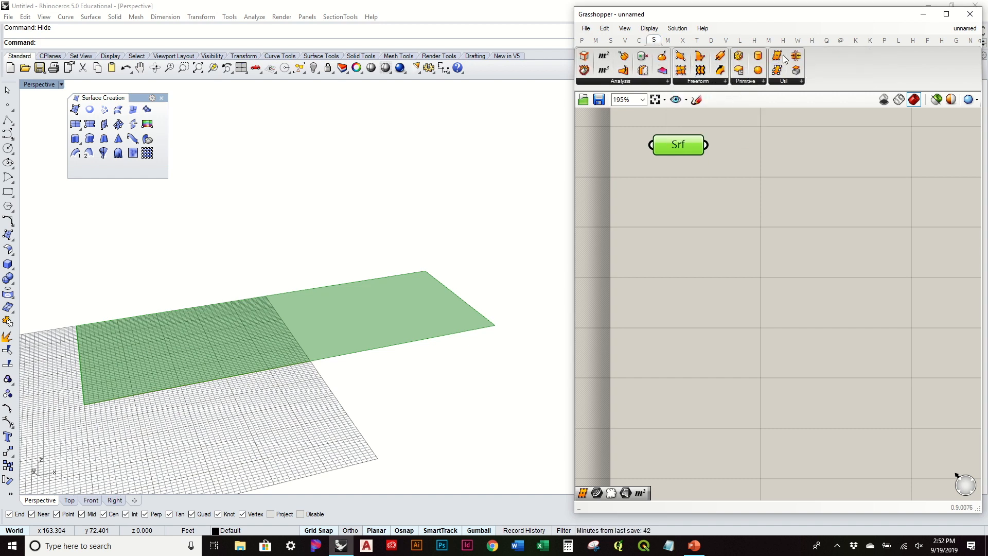
pyautogui.moveTo(780, 58); pyautogui.dragTo(789, 151)
pyautogui.moveTo(708, 145); pyautogui.dragTo(815, 160)
pyautogui.moveTo(414, 212); pyautogui.dragTo(403, 309, button='right')
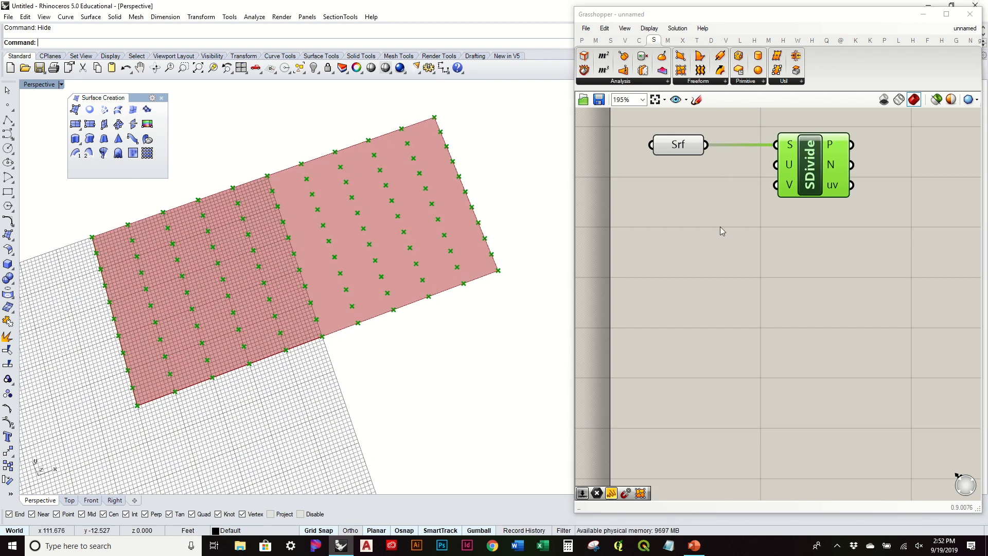
pyautogui.moveTo(790, 164)
pyautogui.moveTo(792, 192)
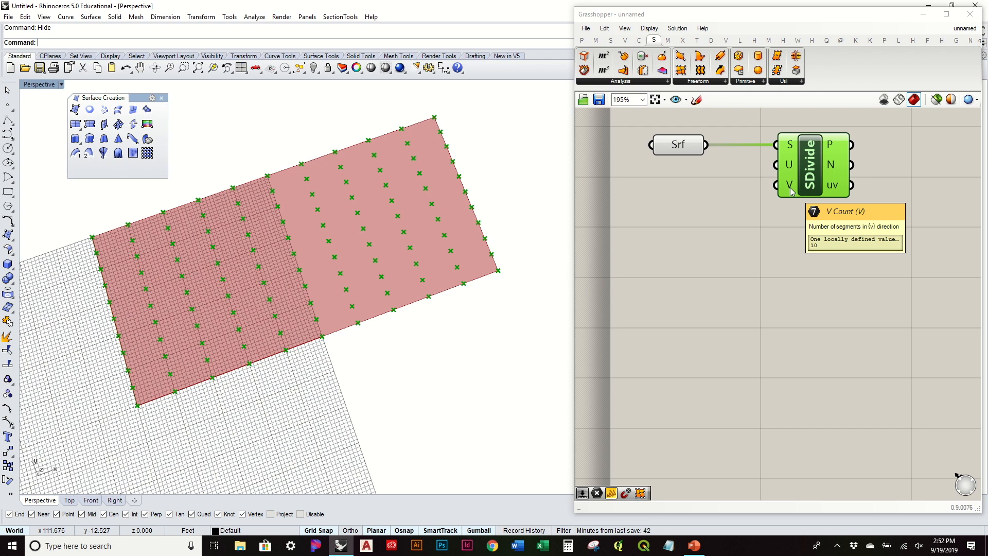
pyautogui.moveTo(433, 301); pyautogui.dragTo(443, 292, button='right')
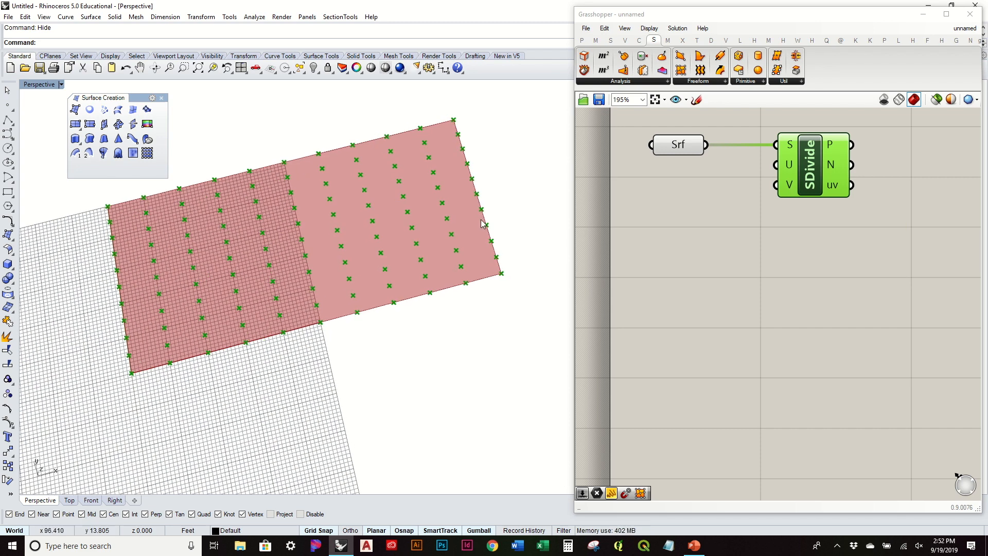
pyautogui.scroll(4, 409, 264)
pyautogui.scroll(-3, 409, 264)
pyautogui.moveTo(410, 264); pyautogui.dragTo(434, 280, button='right')
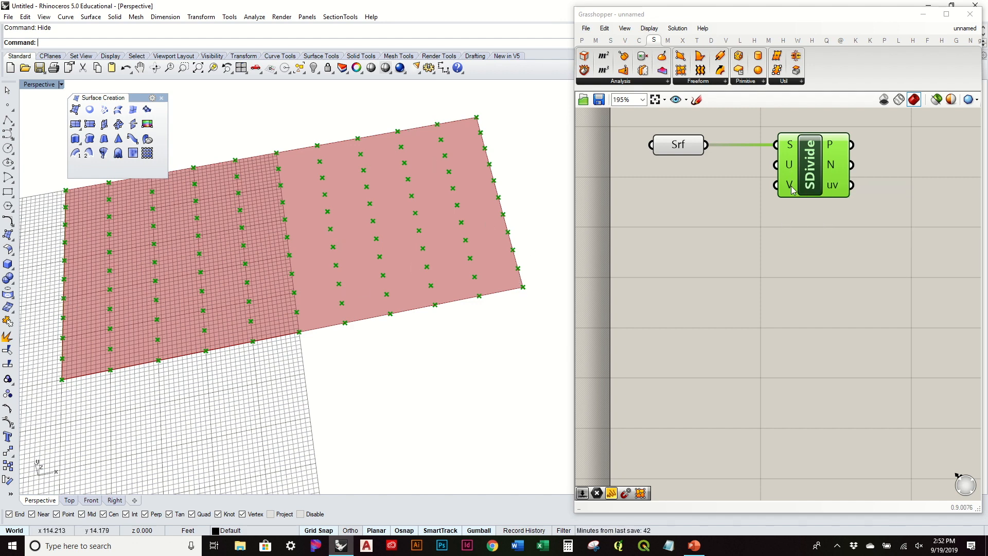
# Create a number slider set to 30 and wire it to SDivide's U and V counts.
pyautogui.moveTo(792, 189)
pyautogui.doubleClick(679, 209)
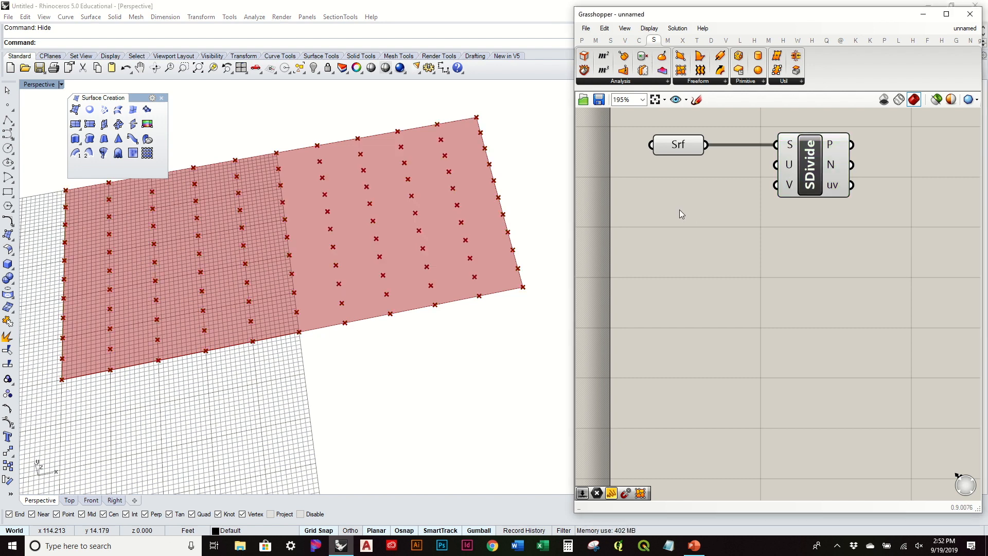
pyautogui.write('30')
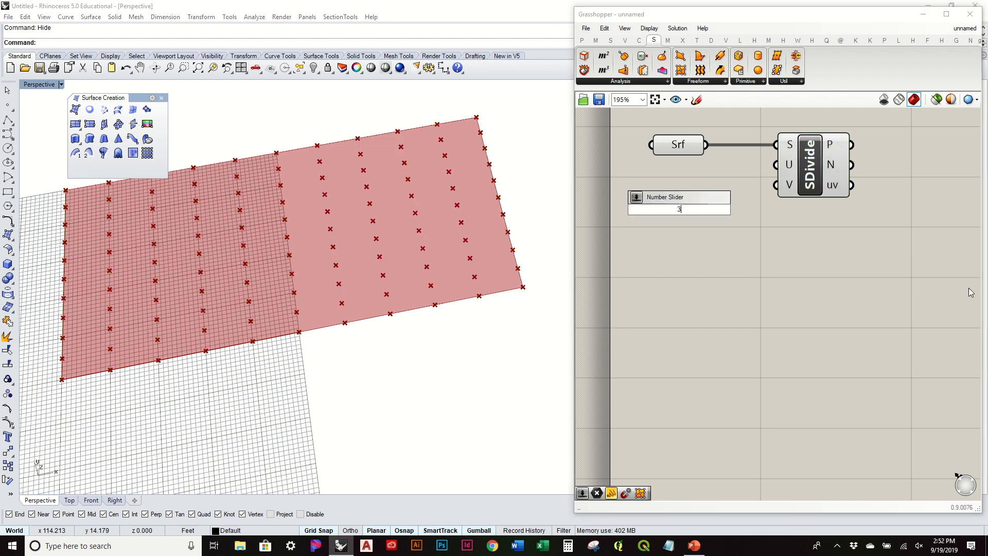
pyautogui.press('Return')
pyautogui.moveTo(739, 215); pyautogui.dragTo(776, 185)
pyautogui.moveTo(705, 199); pyautogui.dragTo(776, 165)
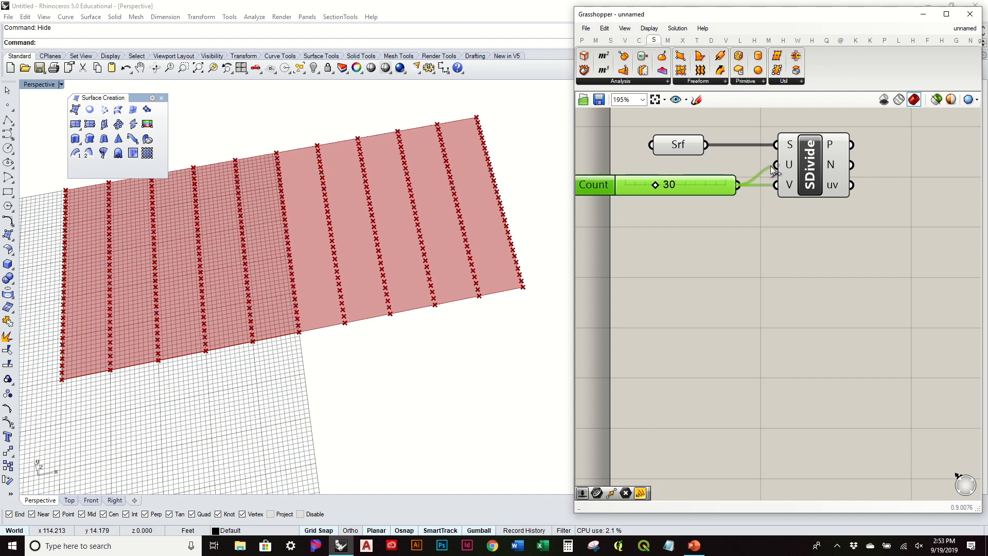
pyautogui.scroll(5, 484, 226)
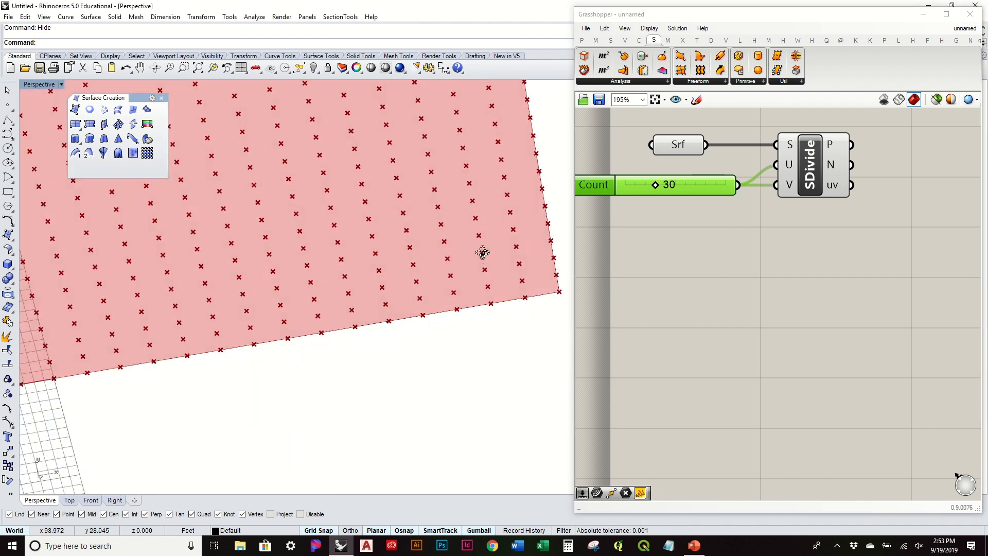
pyautogui.scroll(3, 441, 226)
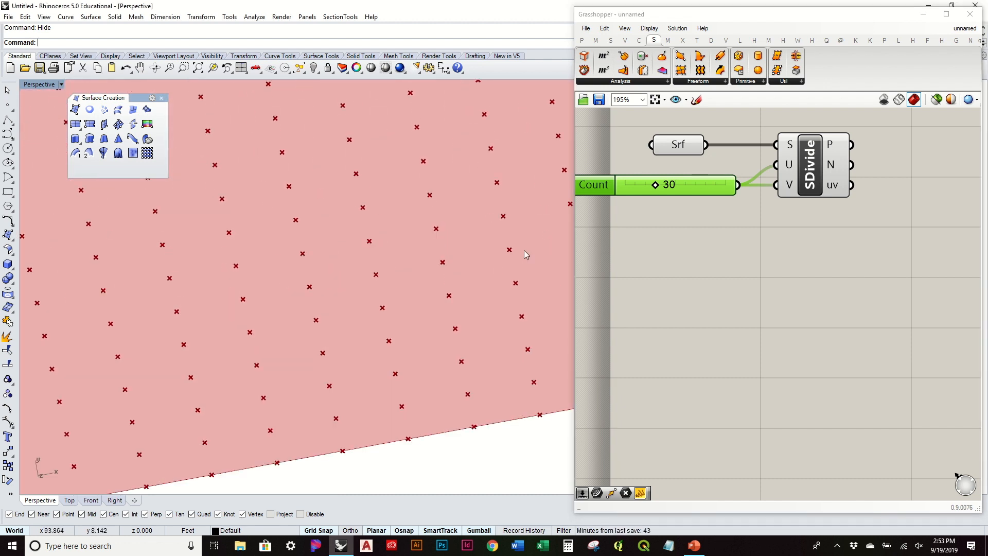
pyautogui.scroll(-5, 406, 237)
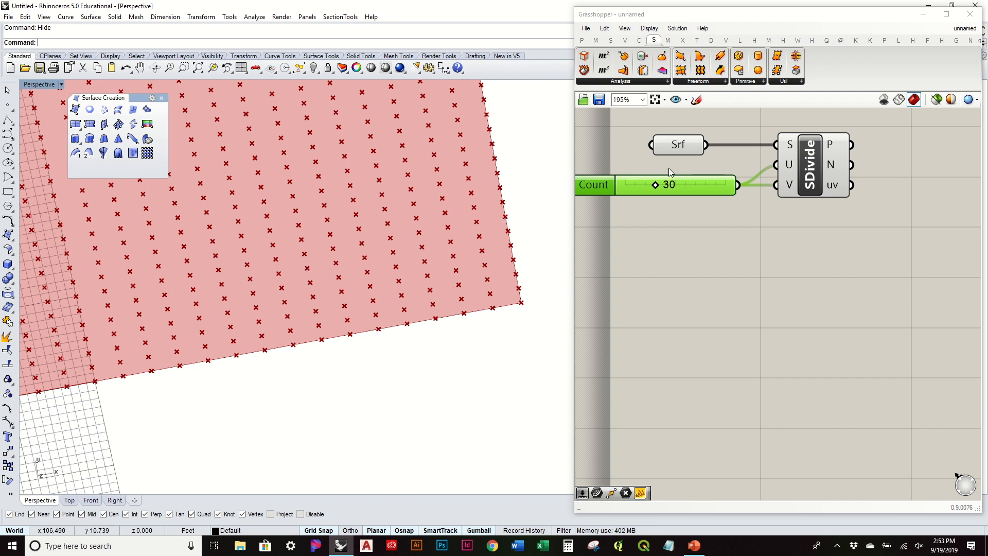
# Give SDivide's U input the expression x*2, doubling the U divisions to 60.
pyautogui.rightClick(791, 168)
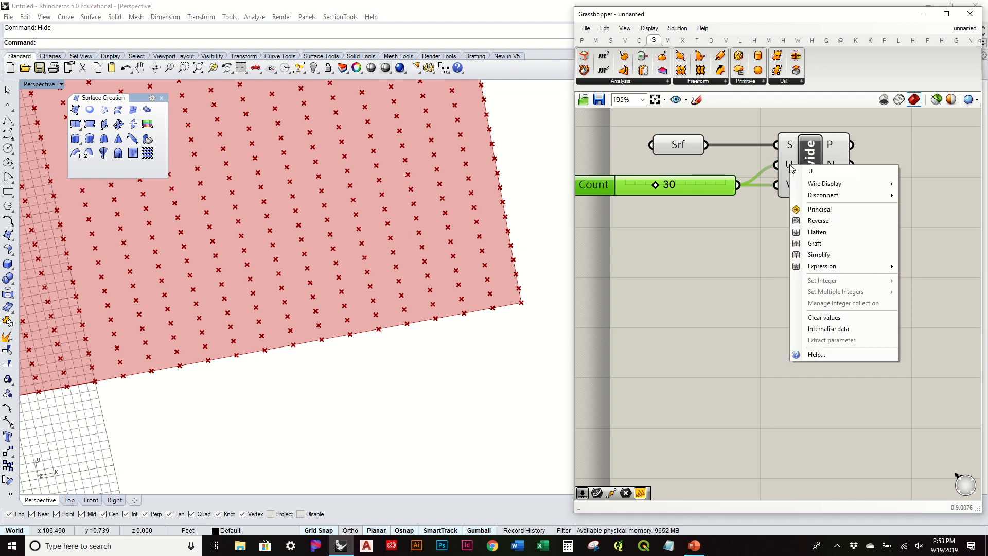
pyautogui.moveTo(811, 272)
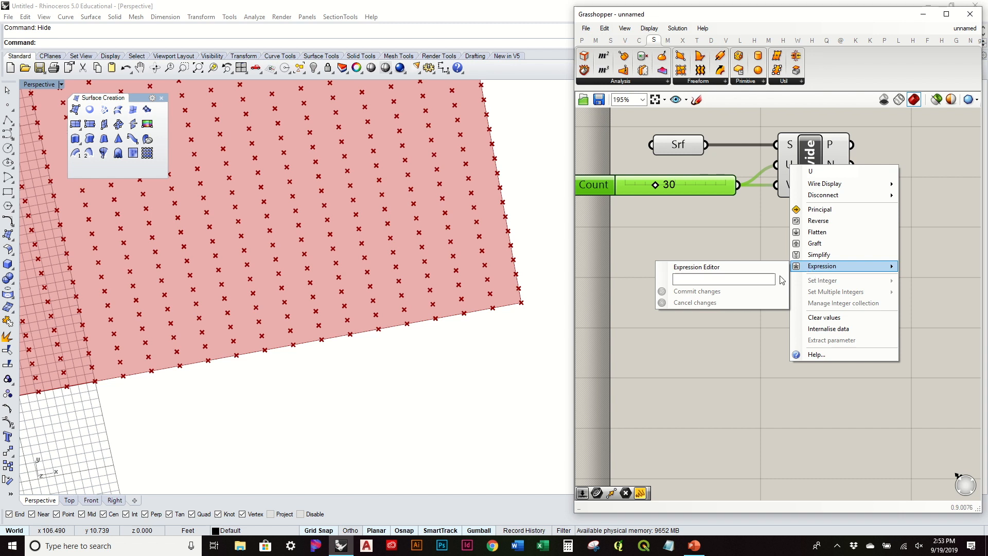
pyautogui.click(749, 281)
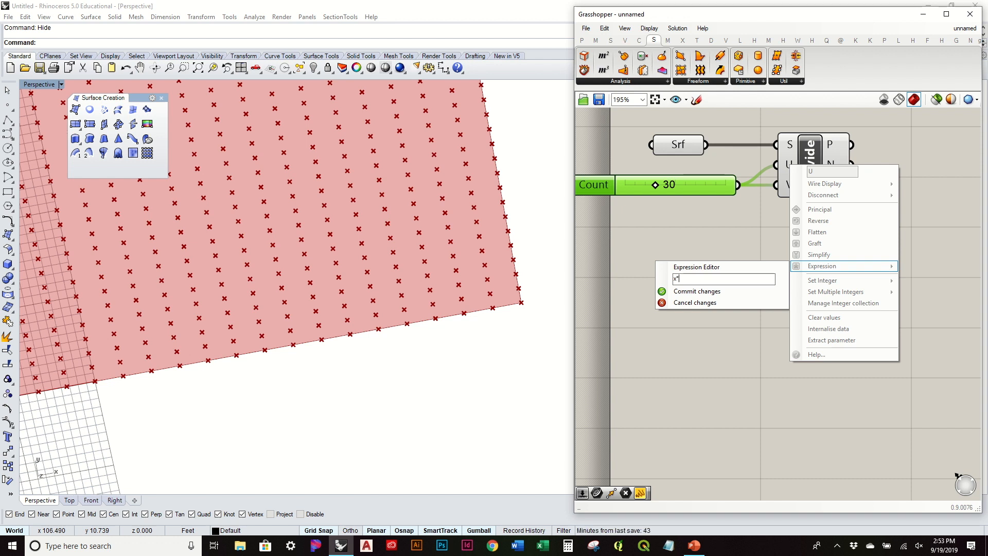
pyautogui.click(712, 293)
pyautogui.scroll(-5, 458, 245)
pyautogui.moveTo(468, 242); pyautogui.dragTo(486, 266, button='right')
pyautogui.scroll(6, 417, 185)
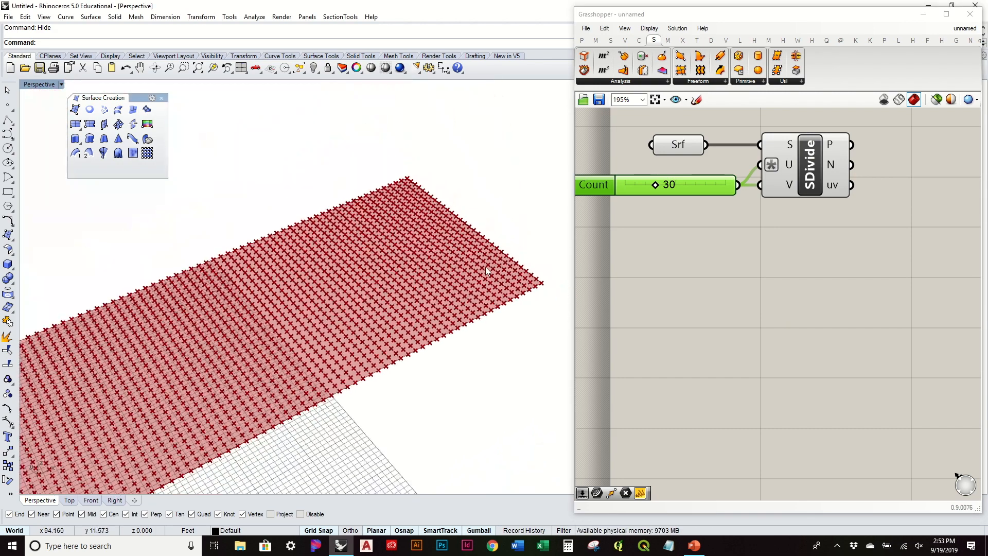
# Lower the Count slider from 30 to 8 and inspect the sparser point grid.
pyautogui.keyDown('shift'); pyautogui.moveTo(308, 319); pyautogui.dragTo(420, 248, button='right'); pyautogui.keyUp('shift')
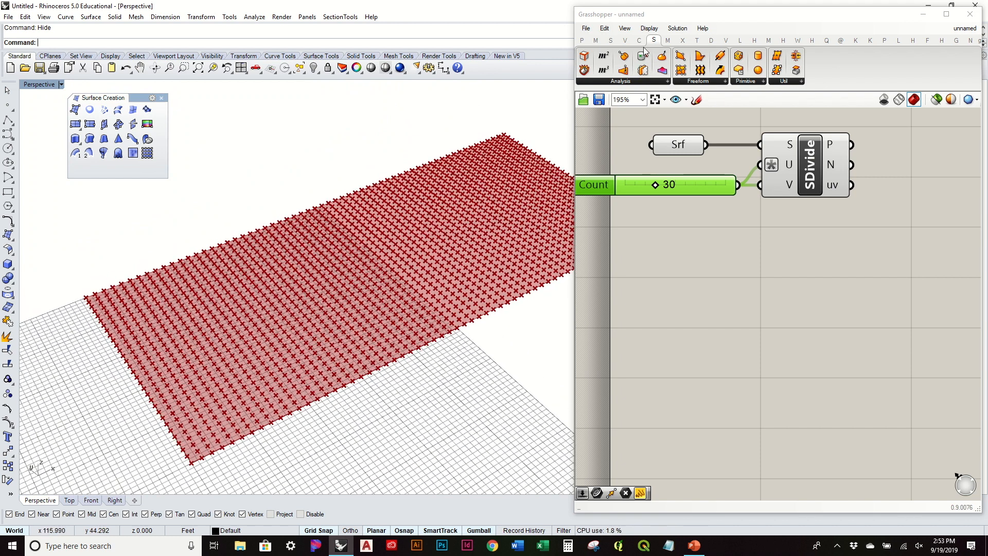
pyautogui.moveTo(634, 41)
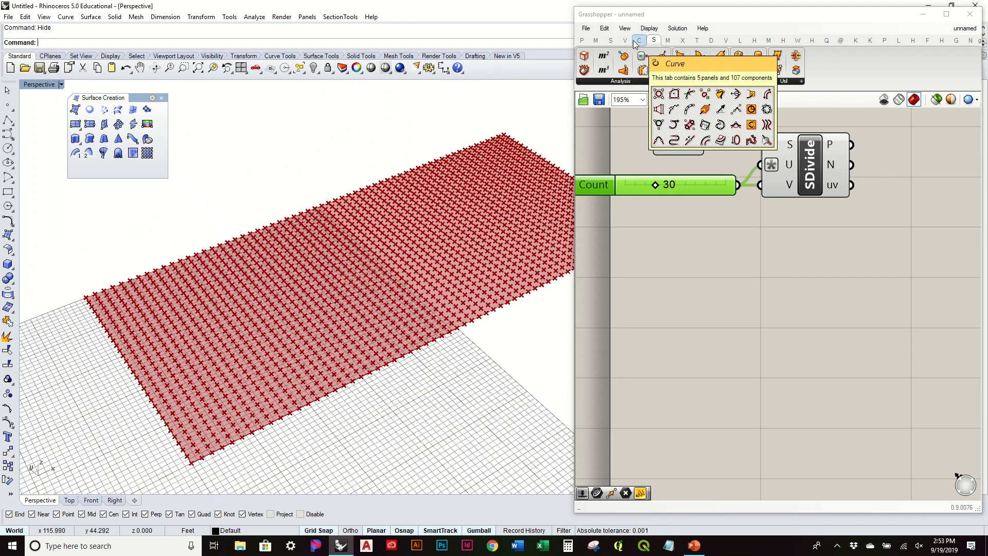
pyautogui.moveTo(657, 184); pyautogui.dragTo(638, 197)
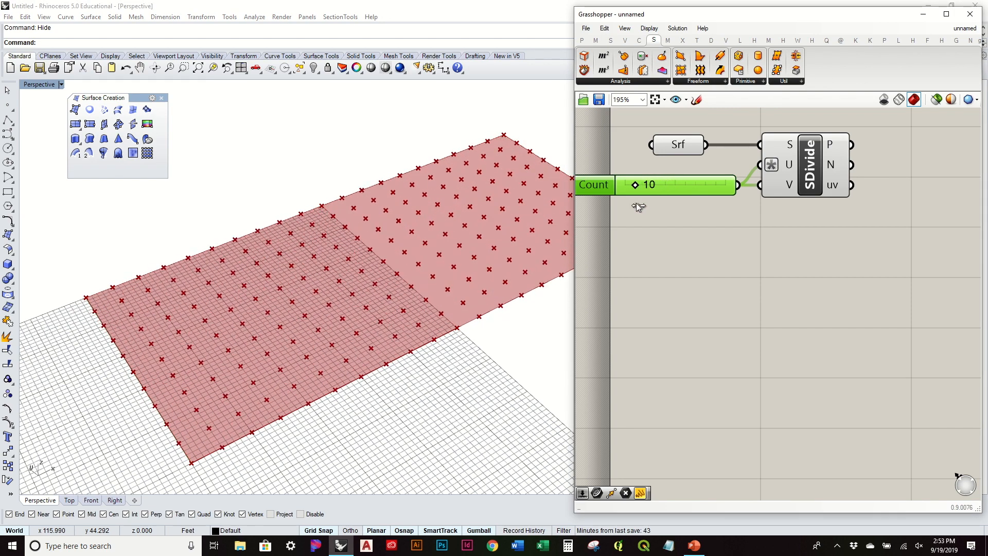
pyautogui.moveTo(477, 221); pyautogui.dragTo(473, 247, button='right')
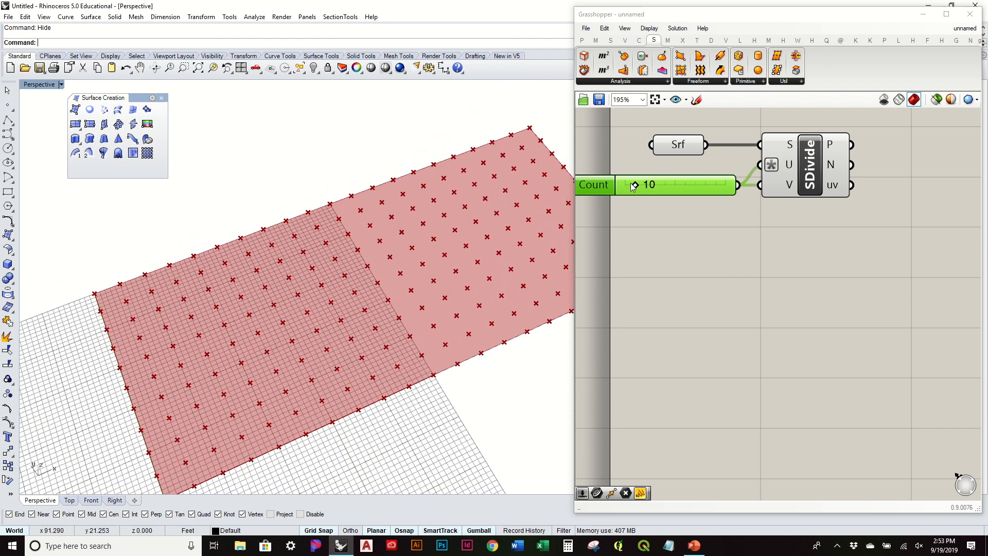
pyautogui.moveTo(633, 186); pyautogui.dragTo(633, 192)
pyautogui.moveTo(523, 269); pyautogui.dragTo(509, 243, button='right')
pyautogui.scroll(-4, 397, 267)
pyautogui.moveTo(401, 259)
pyautogui.keyDown('shift'); pyautogui.mouseDown(button='right')
pyautogui.moveTo(391, 278)
pyautogui.moveTo(406, 268)
pyautogui.mouseUp(button='right'); pyautogui.keyUp('shift')
pyautogui.moveTo(705, 248); pyautogui.dragTo(720, 294, button='right')
pyautogui.moveTo(488, 310); pyautogui.dragTo(324, 282, button='right')
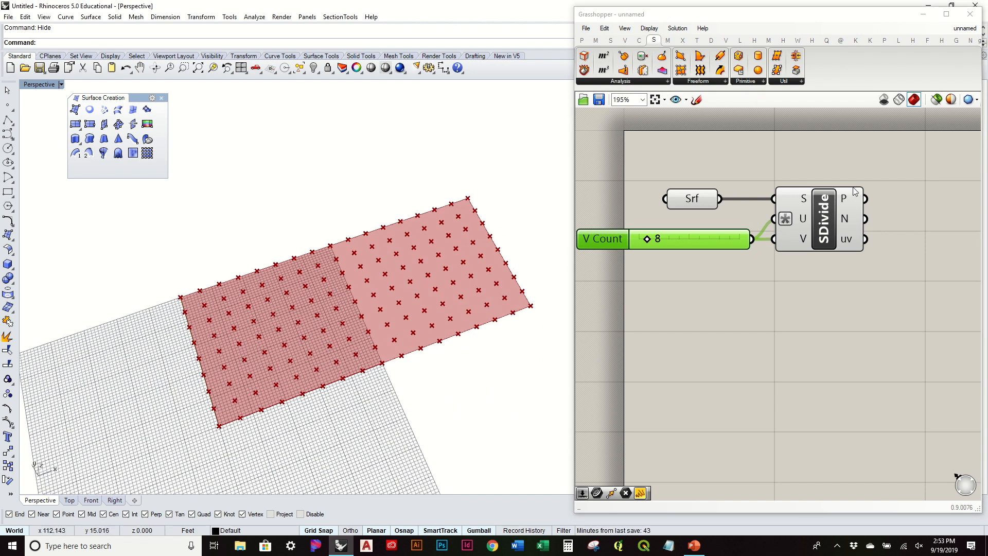
# Flatten SDivide's P output points.
pyautogui.rightClick(851, 202)
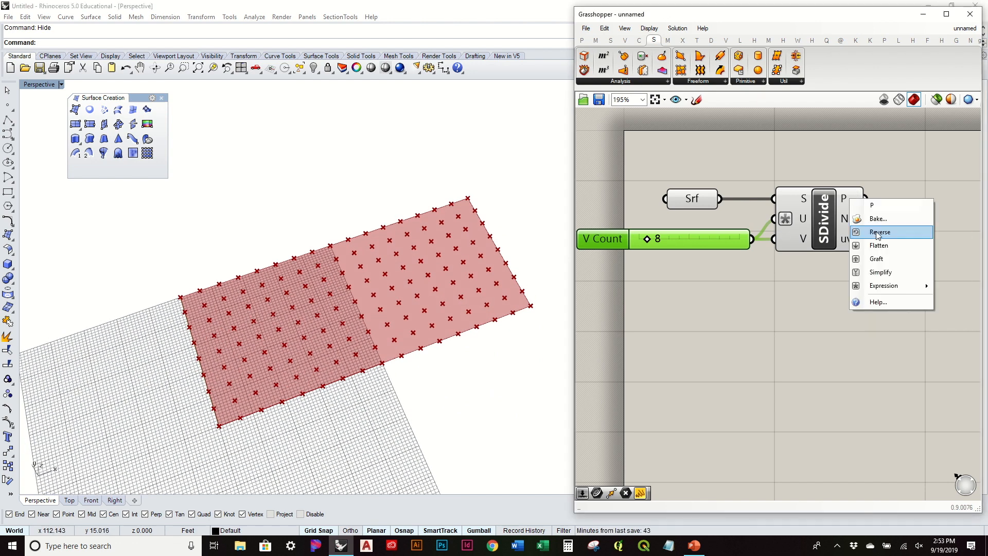
pyautogui.click(883, 245)
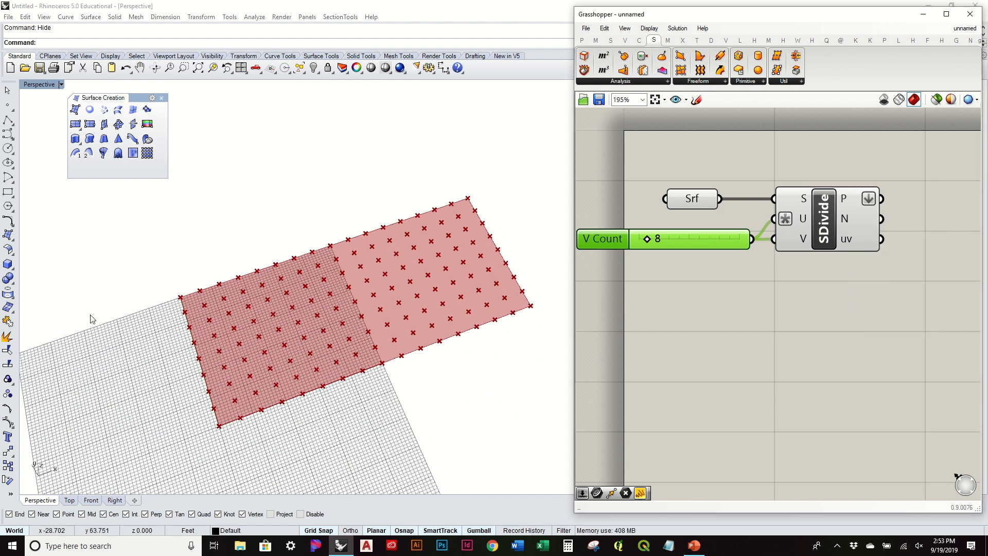
pyautogui.click(815, 340)
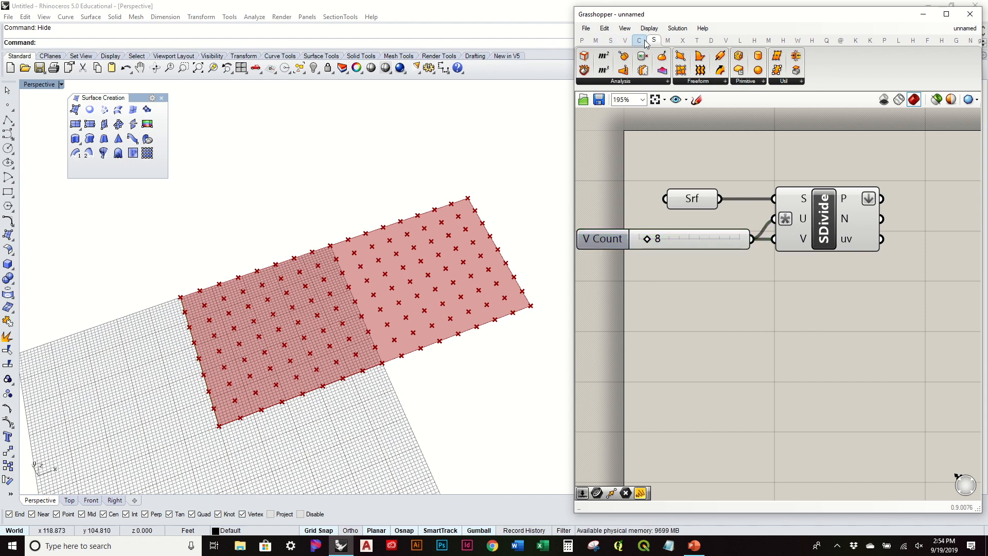
# Place a Point Charge component from Vector > Field on the canvas.
pyautogui.click(627, 41)
pyautogui.click(597, 81)
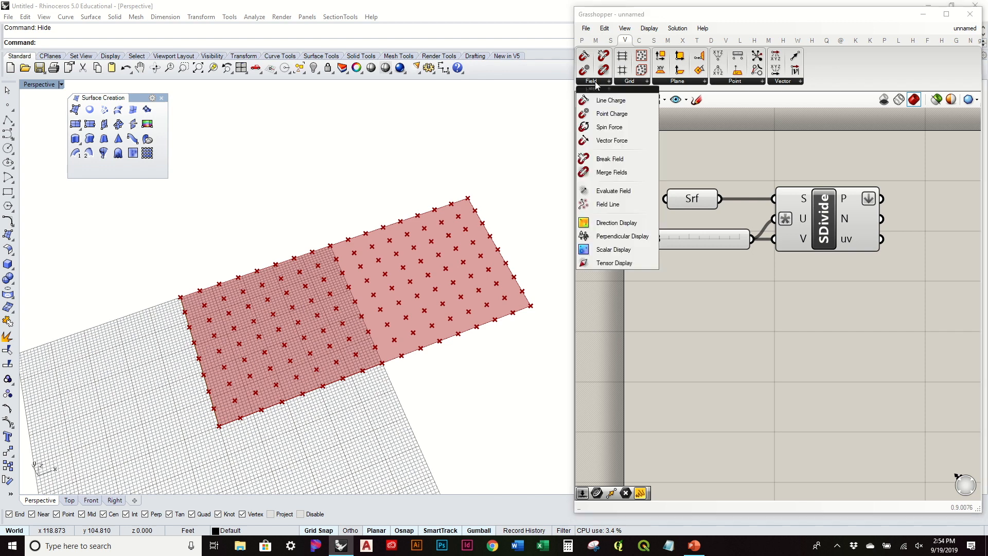
pyautogui.click(622, 115)
pyautogui.click(723, 355)
pyautogui.moveTo(483, 377); pyautogui.dragTo(645, 348, button='right')
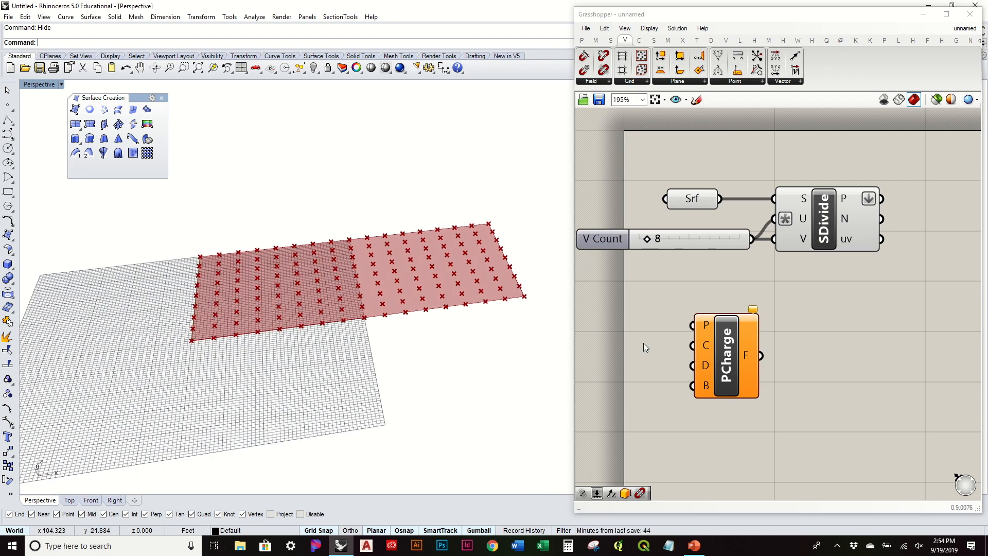
pyautogui.moveTo(726, 366); pyautogui.dragTo(832, 366)
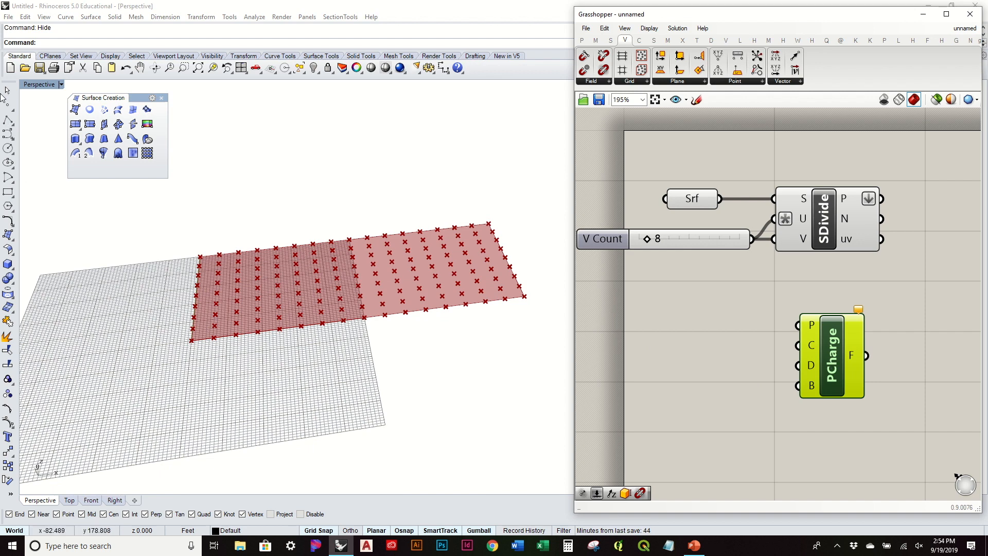
# Place a first point, moving it below the surface and 12 feet sideways.
pyautogui.click(10, 109)
pyautogui.click(235, 295)
pyautogui.moveTo(220, 280); pyautogui.dragTo(280, 312)
pyautogui.moveTo(280, 316); pyautogui.dragTo(284, 281, button='right')
pyautogui.moveTo(233, 261); pyautogui.dragTo(236, 319)
pyautogui.moveTo(256, 300); pyautogui.dragTo(260, 395, button='right')
pyautogui.moveTo(251, 322); pyautogui.dragTo(257, 358)
# Place two more points on the surface.
pyautogui.press('Return')
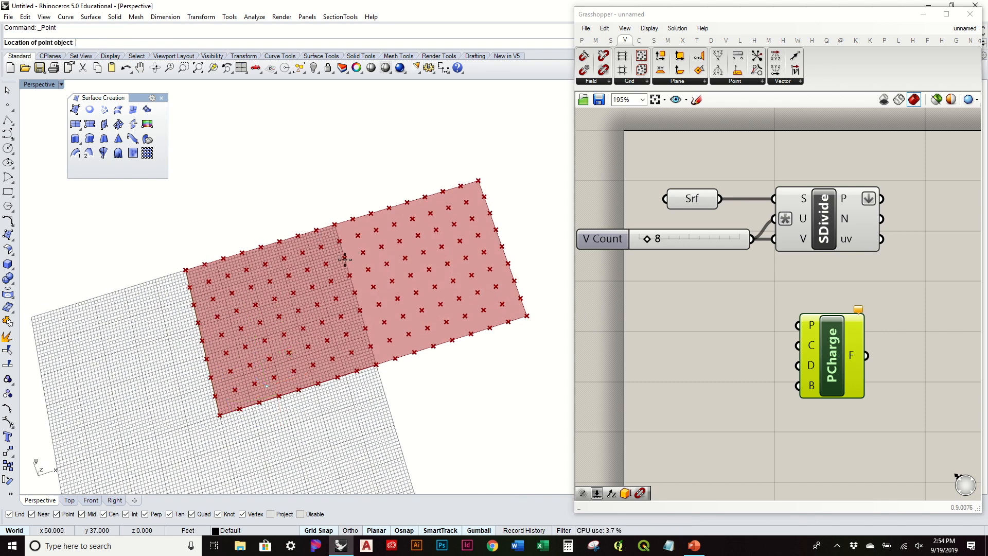
pyautogui.click(318, 256)
pyautogui.press('Return')
pyautogui.click(488, 306)
# Raise one point above the surface and move the right-hand point down.
pyautogui.moveTo(517, 332); pyautogui.dragTo(482, 203, button='right')
pyautogui.moveTo(310, 212); pyautogui.dragTo(378, 283)
pyautogui.moveTo(350, 247); pyautogui.dragTo(349, 204)
pyautogui.moveTo(462, 229); pyautogui.dragTo(544, 302)
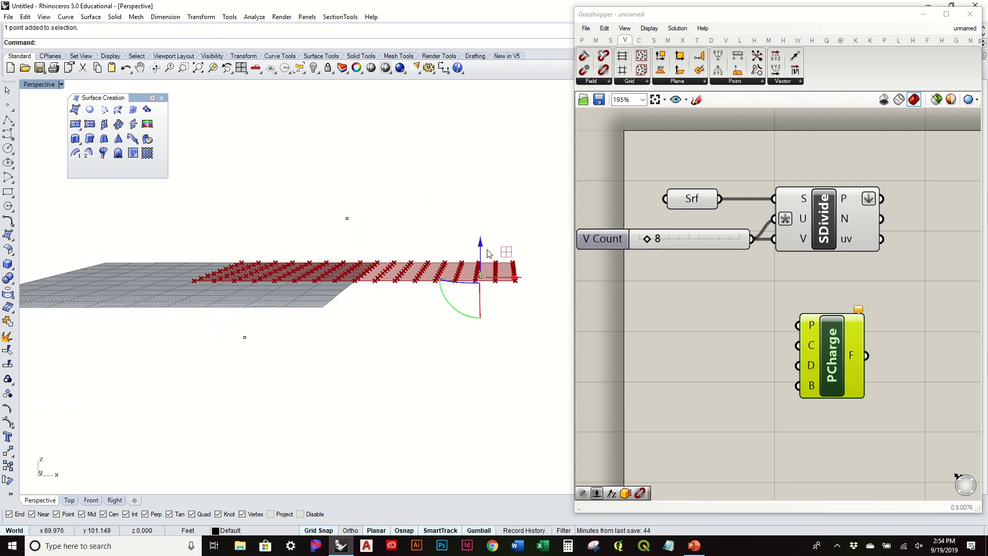
pyautogui.moveTo(480, 249); pyautogui.dragTo(480, 285)
pyautogui.moveTo(481, 286); pyautogui.dragTo(514, 312, button='right')
pyautogui.click(461, 358)
# Lower the left point further below the surface and reposition the PCharge component.
pyautogui.moveTo(401, 382); pyautogui.dragTo(370, 355, button='right')
pyautogui.moveTo(228, 320); pyautogui.dragTo(292, 362)
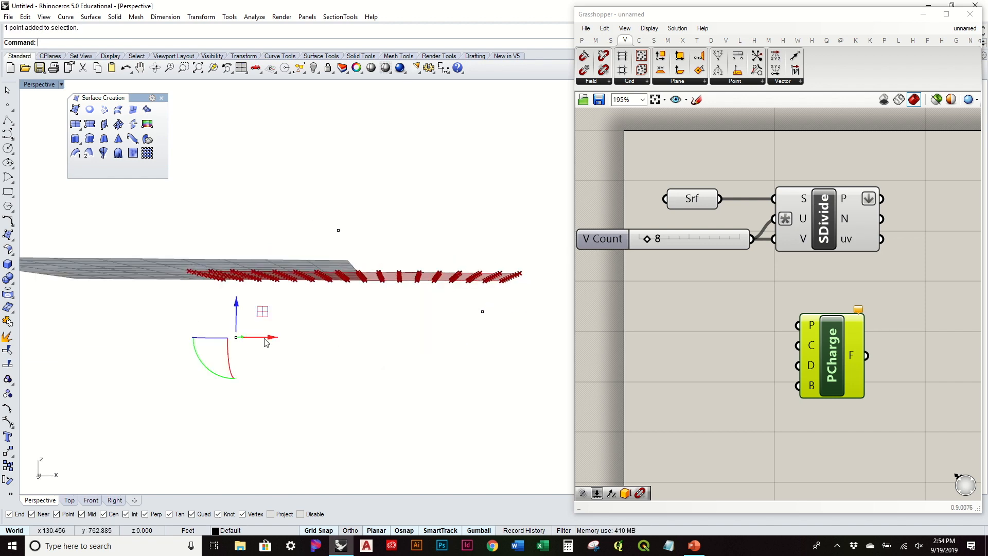
pyautogui.moveTo(236, 312); pyautogui.dragTo(236, 360)
pyautogui.click(290, 317)
pyautogui.moveTo(292, 320); pyautogui.dragTo(391, 311, button='right')
pyautogui.moveTo(336, 254); pyautogui.dragTo(315, 255, button='right')
pyautogui.moveTo(833, 363); pyautogui.dragTo(827, 369)
pyautogui.click(778, 332)
# Reference the point below the surface in a Pt parameter wired to PCharge's P input.
pyautogui.scroll(-1, 746, 304)
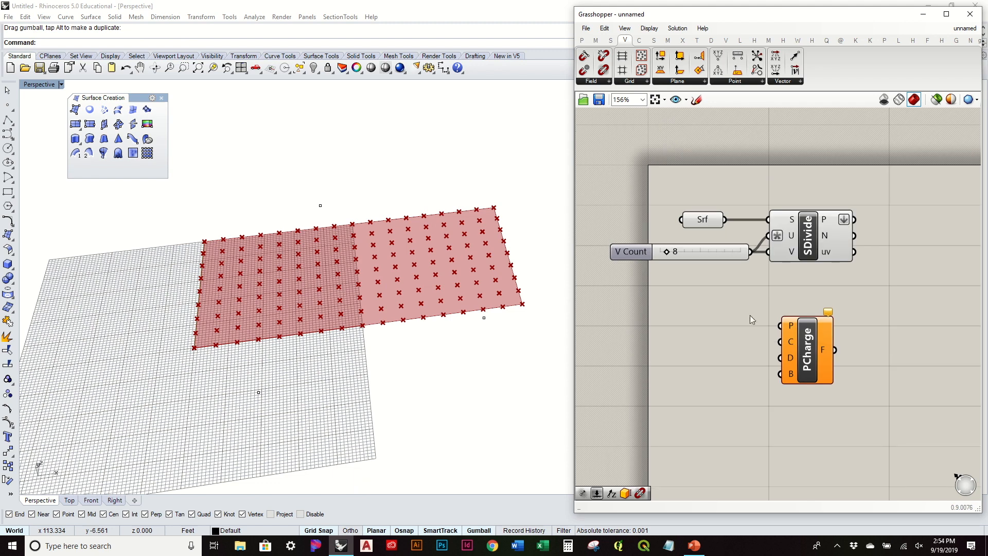
pyautogui.moveTo(800, 354); pyautogui.dragTo(833, 362)
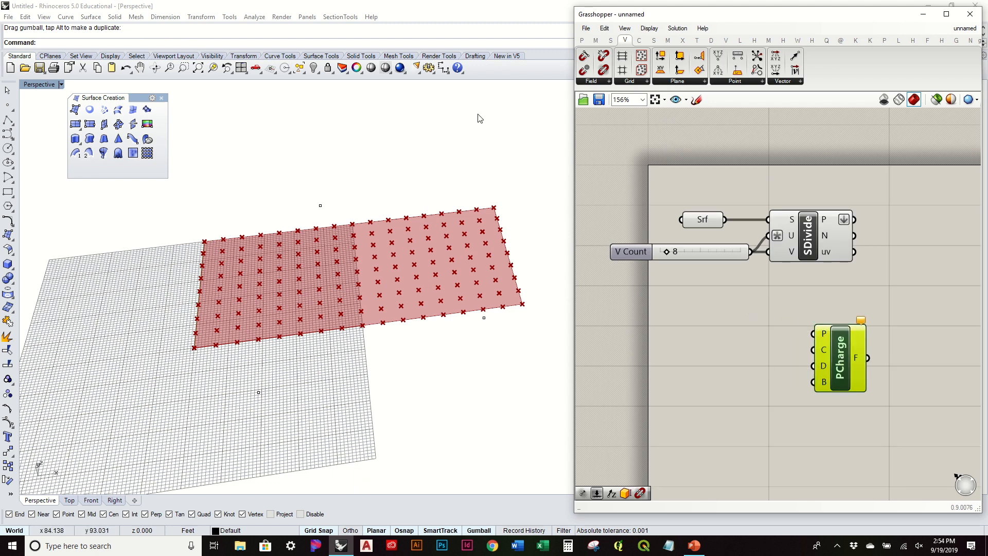
pyautogui.click(582, 41)
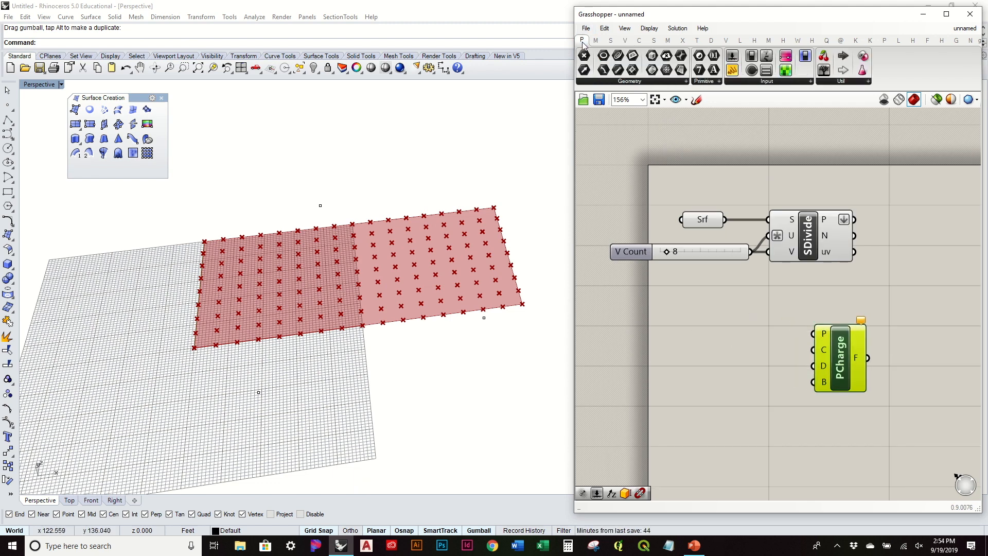
pyautogui.moveTo(726, 341); pyautogui.dragTo(727, 335)
pyautogui.rightClick(726, 334)
pyautogui.click(788, 437)
pyautogui.click(259, 392)
pyautogui.moveTo(748, 333); pyautogui.dragTo(828, 339)
# Feed a number slider set to 1500 into PCharge's charge input.
pyautogui.moveTo(825, 351)
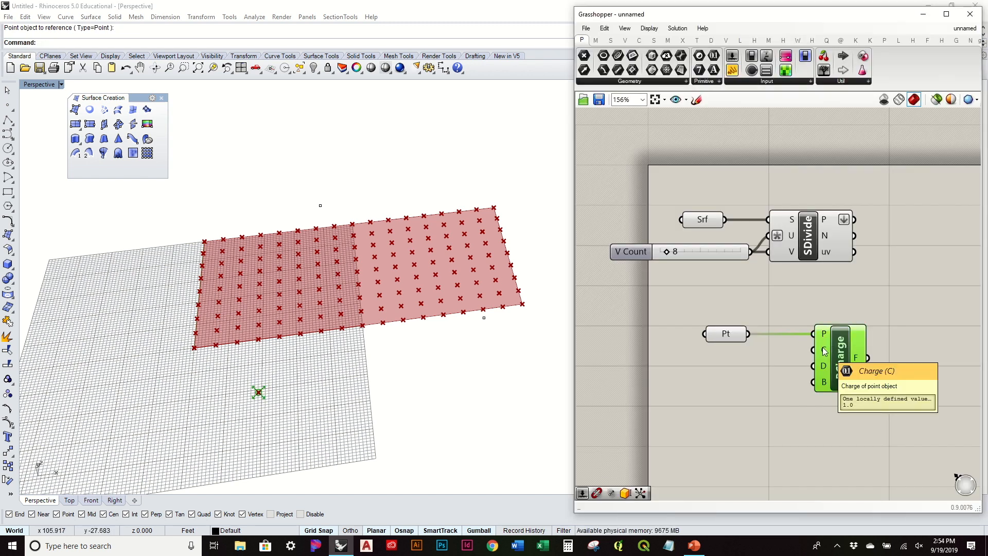
pyautogui.click(745, 378)
pyautogui.doubleClick(746, 379)
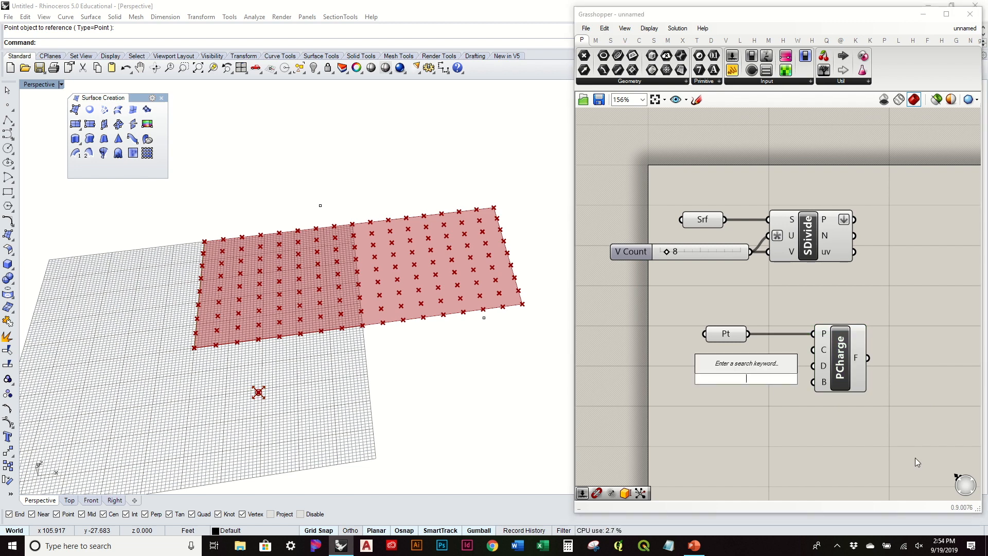
pyautogui.write('1500')
pyautogui.press('Return')
pyautogui.moveTo(792, 380); pyautogui.dragTo(814, 351)
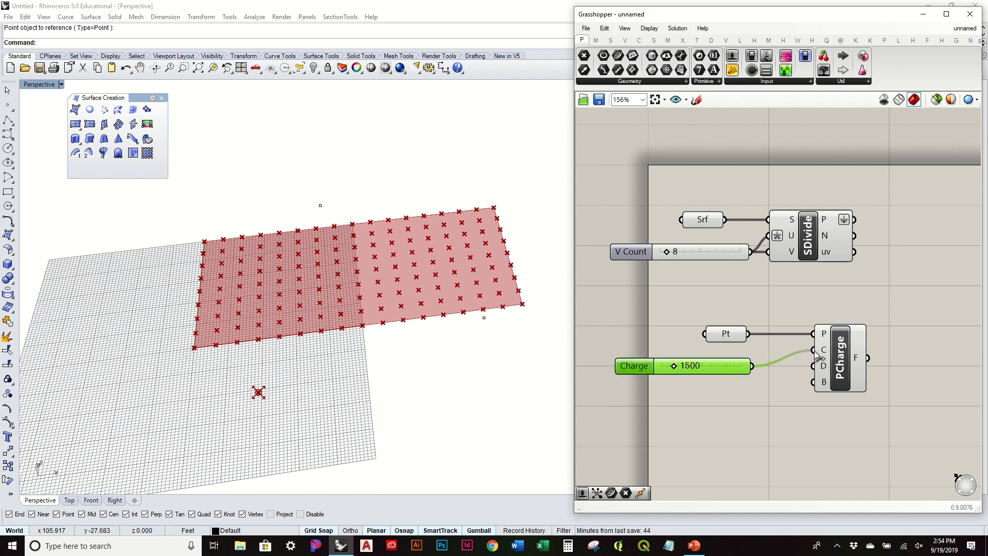
pyautogui.moveTo(851, 381); pyautogui.dragTo(820, 378)
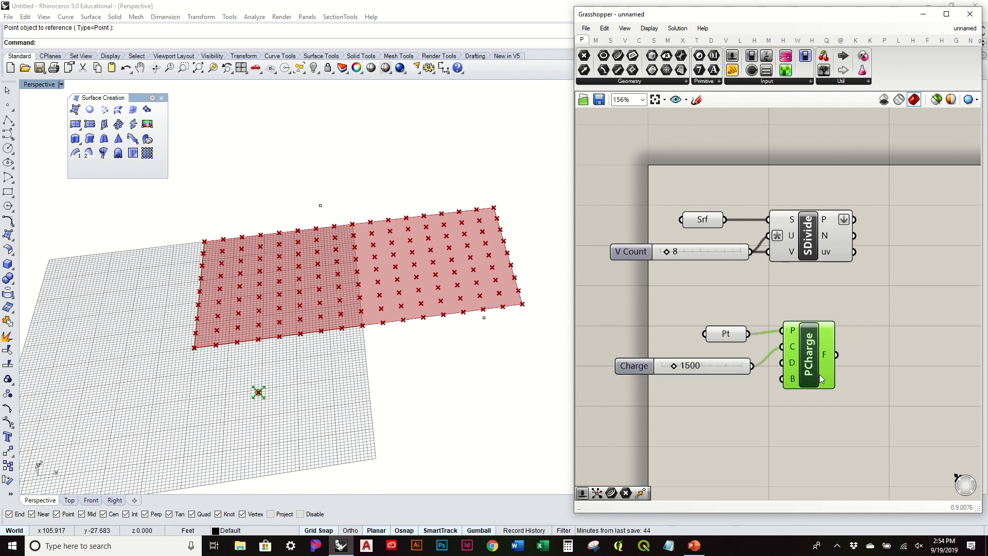
# Copy the Pt, slider and PCharge group and paste it below the original.
pyautogui.moveTo(855, 442); pyautogui.dragTo(708, 310)
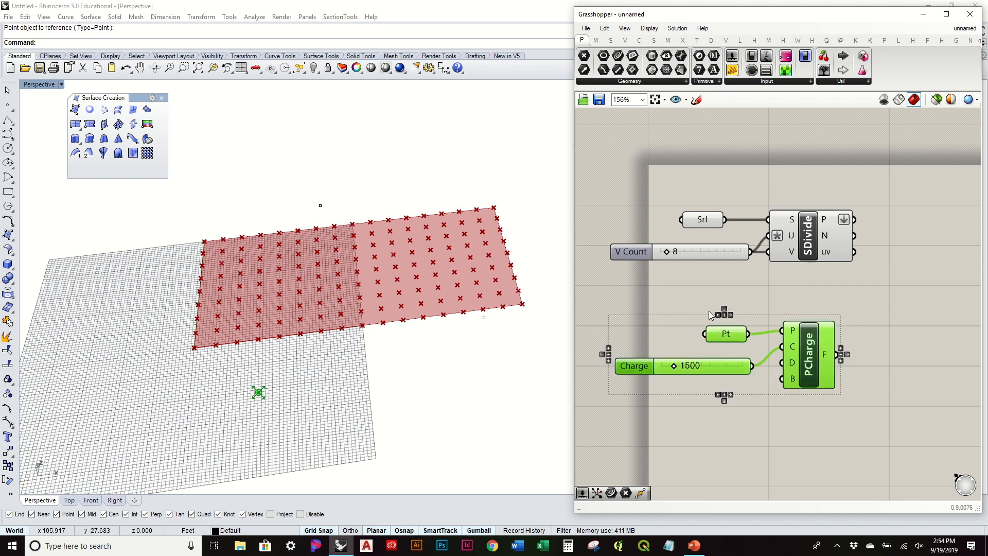
pyautogui.hotkey('ctrl', 'c')
pyautogui.hotkey('ctrl', 'v')
pyautogui.scroll(-2, 752, 320)
pyautogui.moveTo(801, 347); pyautogui.dragTo(797, 417)
# Point the copied Pt parameter at the Rhino point above the surface.
pyautogui.click(812, 381)
pyautogui.click(737, 403)
pyautogui.rightClick(738, 402)
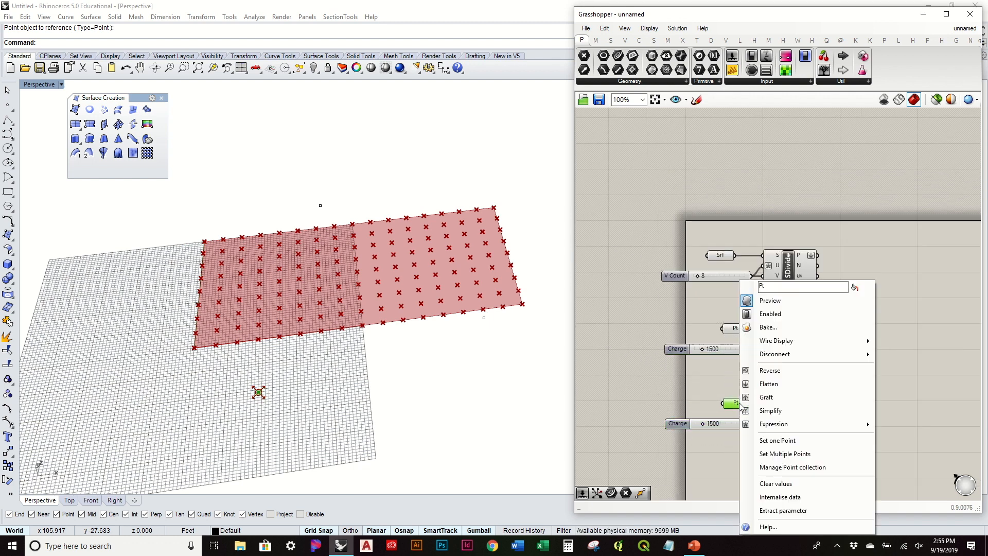
pyautogui.click(795, 441)
pyautogui.click(320, 205)
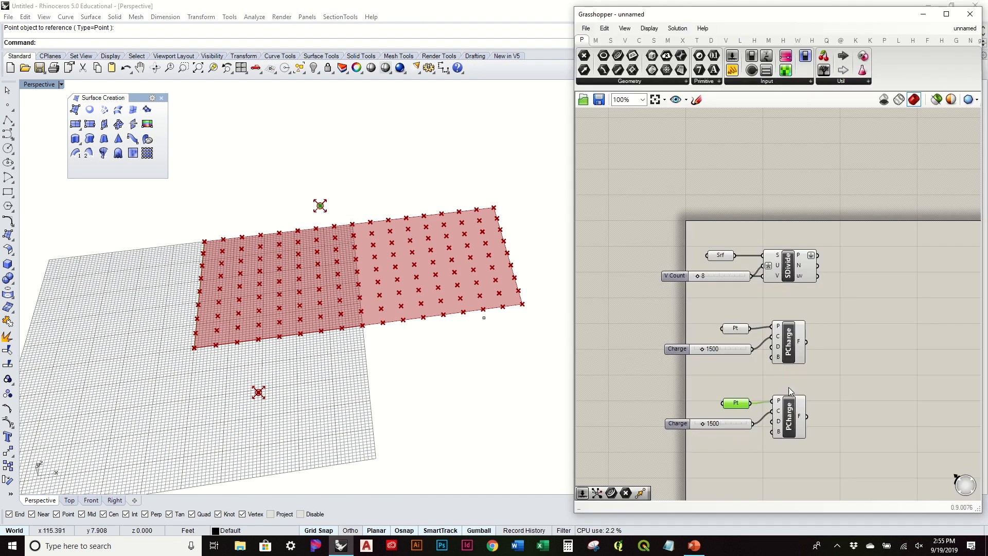
# Copy and paste the charge group again as a third setup below the others.
pyautogui.moveTo(849, 474); pyautogui.dragTo(688, 387)
pyautogui.hotkey('ctrl', 'c')
pyautogui.hotkey('ctrl', 'v')
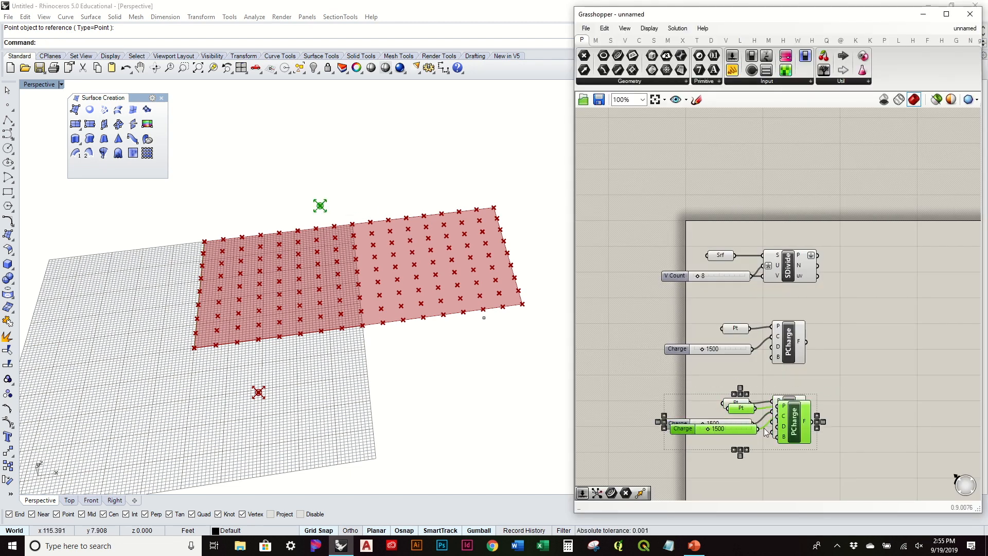
pyautogui.moveTo(795, 418); pyautogui.dragTo(794, 476)
pyautogui.moveTo(734, 479); pyautogui.dragTo(743, 400, button='right')
pyautogui.click(742, 401)
# Set the third setup's Pt parameter to the right-hand Rhino point.
pyautogui.click(746, 389)
pyautogui.rightClick(746, 389)
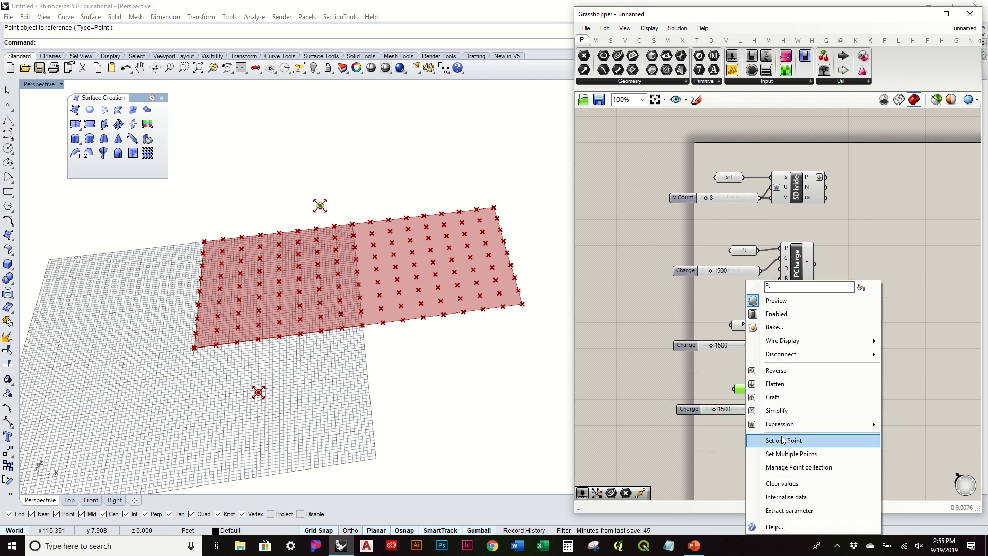
pyautogui.click(795, 439)
pyautogui.click(483, 317)
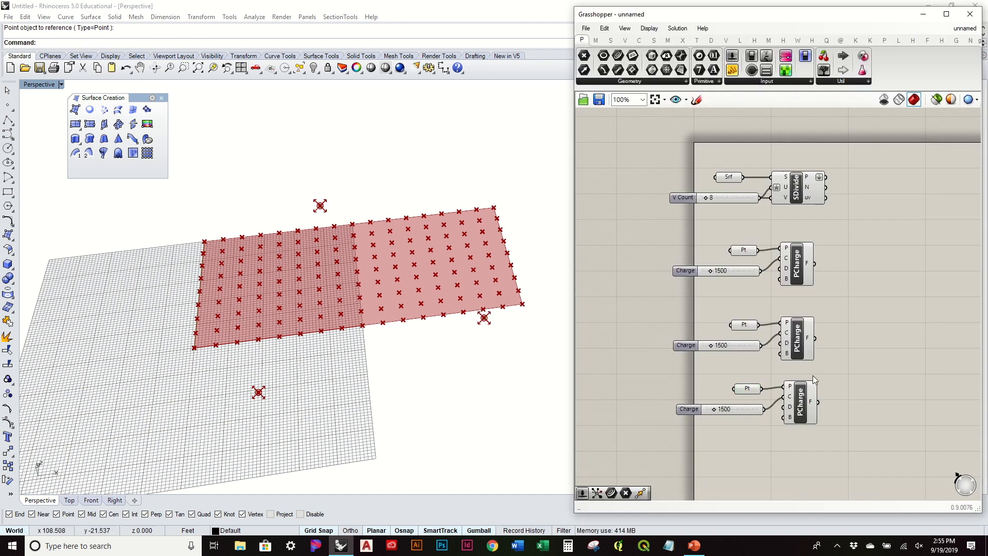
pyautogui.moveTo(866, 426); pyautogui.dragTo(725, 381)
pyautogui.moveTo(799, 404); pyautogui.dragTo(800, 424)
pyautogui.click(787, 375)
pyautogui.moveTo(469, 359); pyautogui.dragTo(494, 323, button='right')
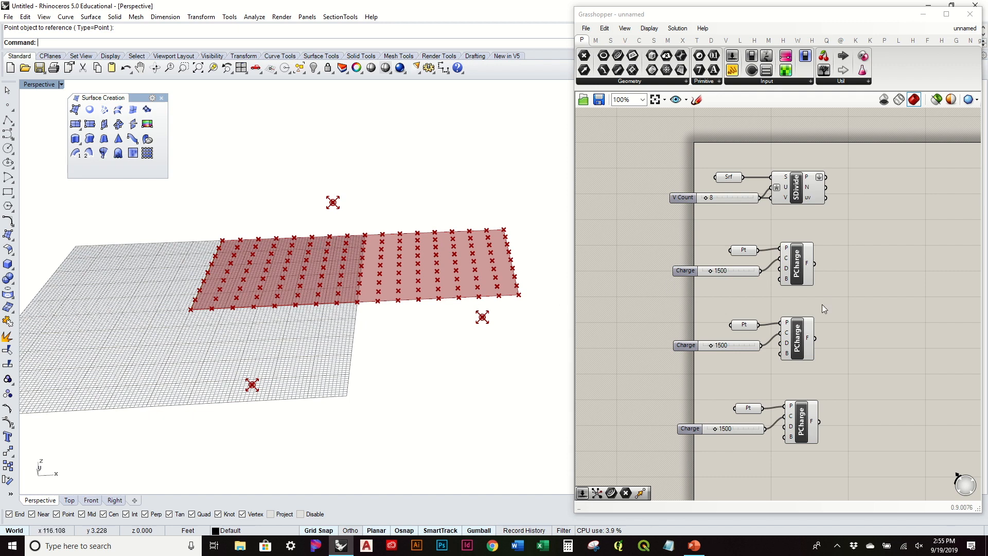
# Place a Merge Fields component from the field components on the canvas.
pyautogui.click(624, 40)
pyautogui.click(598, 81)
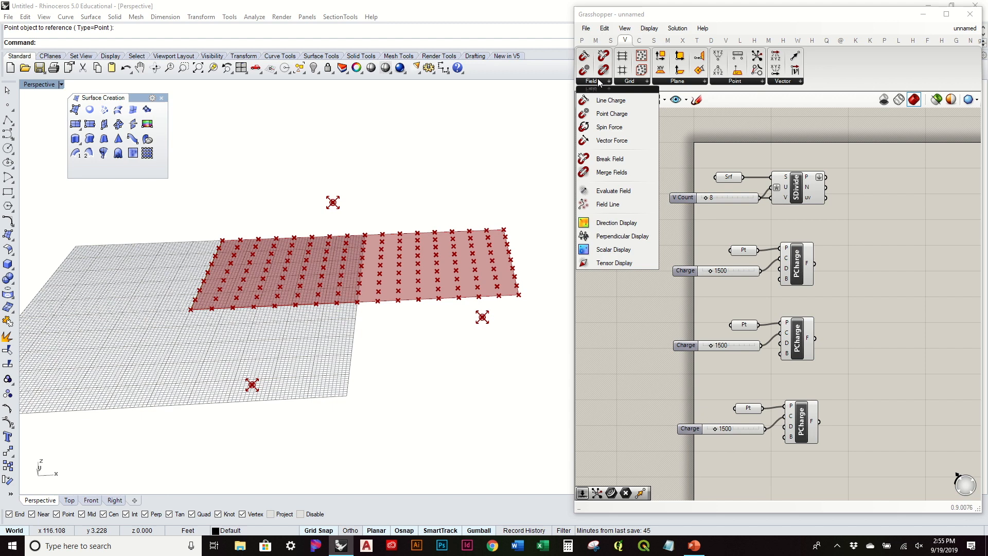
pyautogui.click(621, 172)
pyautogui.click(897, 315)
pyautogui.moveTo(897, 314); pyautogui.dragTo(790, 322, button='right')
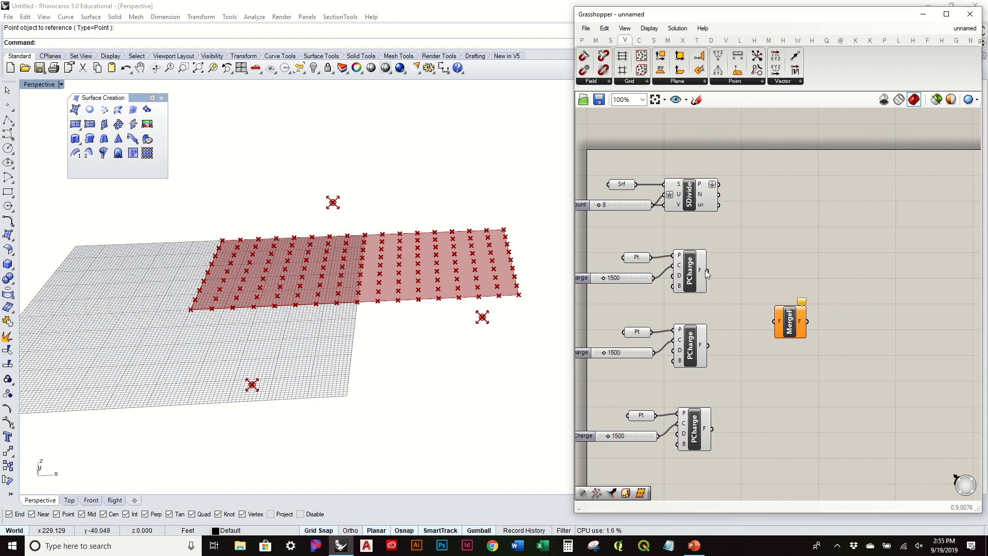
# Wire all three PCharge F outputs into the Merge Fields F input.
pyautogui.moveTo(707, 273); pyautogui.dragTo(775, 321)
pyautogui.keyDown('shift'); pyautogui.moveTo(708, 345); pyautogui.dragTo(774, 323); pyautogui.keyUp('shift')
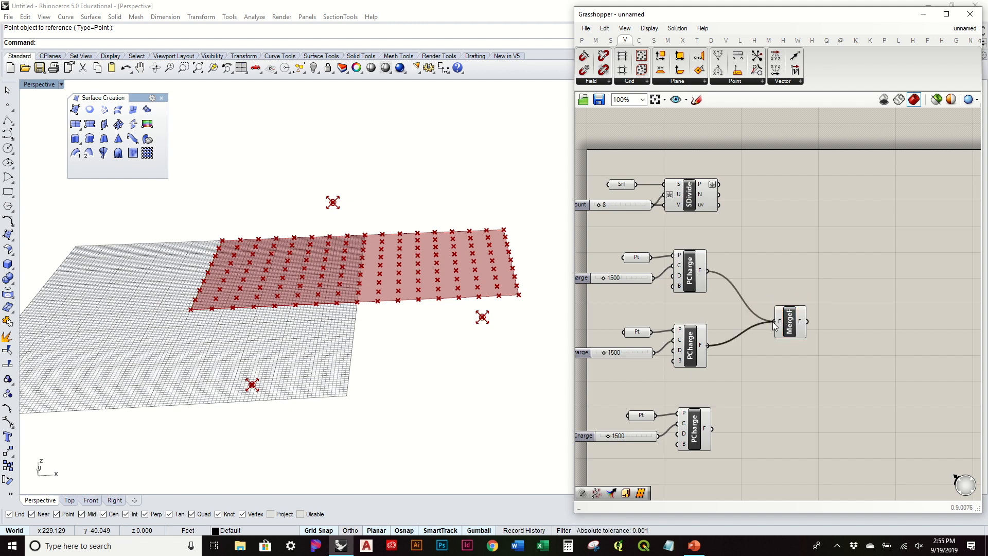
pyautogui.keyDown('shift'); pyautogui.moveTo(713, 430); pyautogui.dragTo(774, 322); pyautogui.keyUp('shift')
pyautogui.moveTo(789, 325); pyautogui.dragTo(812, 320)
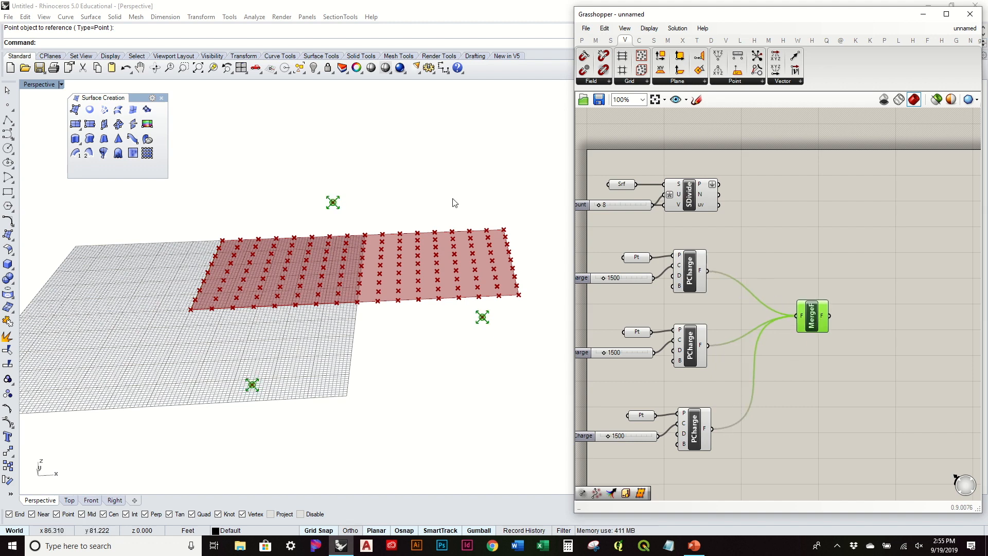
pyautogui.scroll(2, 450, 221)
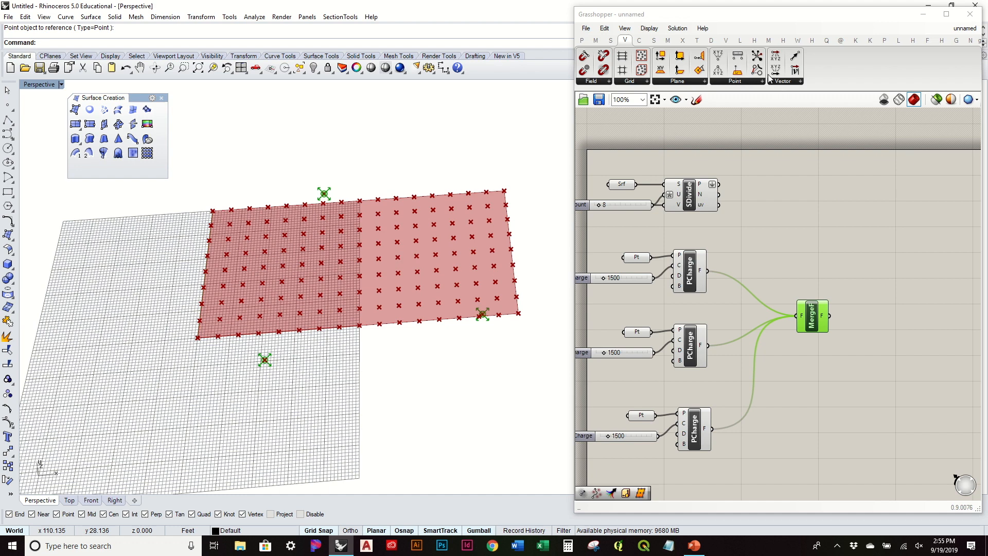
# Add a data Merge component and wire the three Point Charge fields into D1, D2 and D3.
pyautogui.click(611, 41)
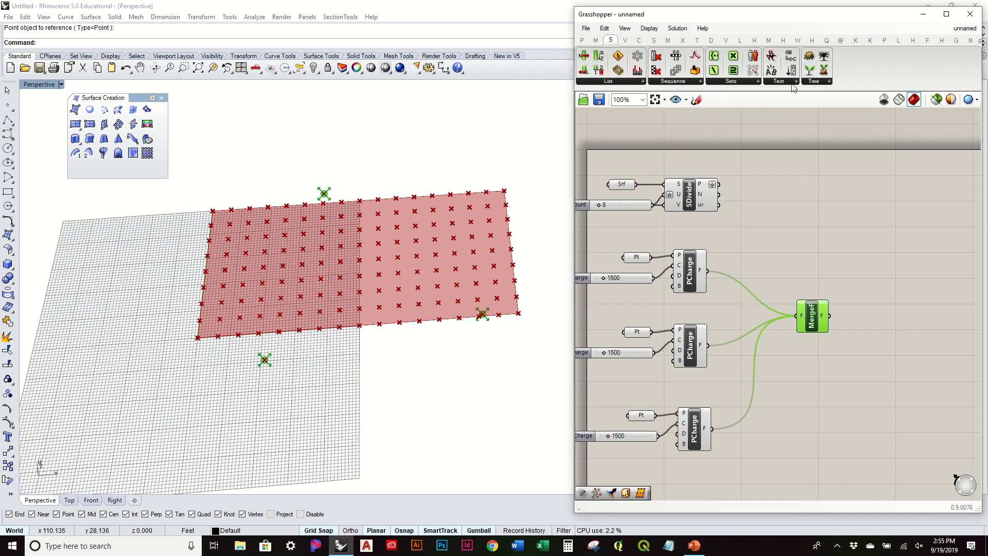
pyautogui.click(812, 81)
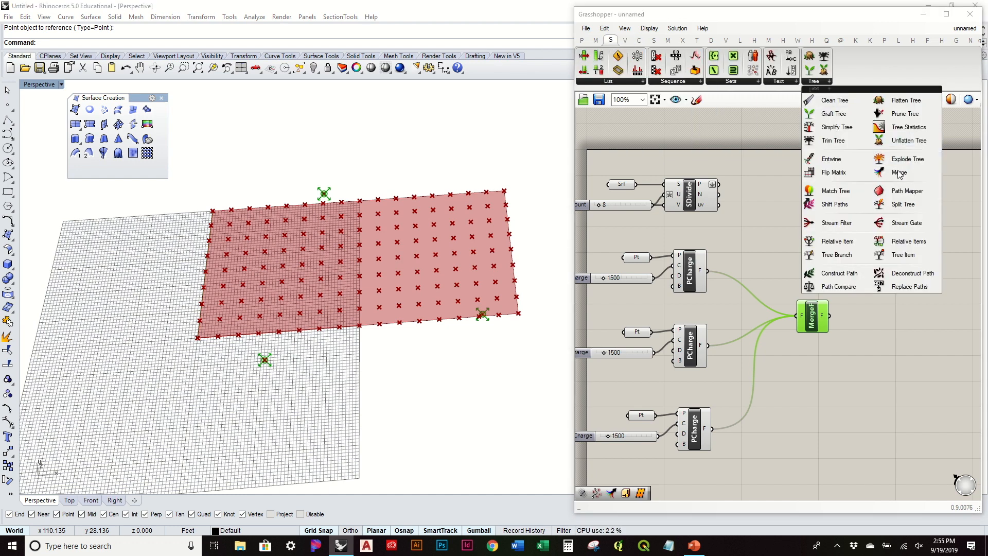
pyautogui.moveTo(927, 168); pyautogui.dragTo(762, 304)
pyautogui.scroll(4, 778, 309)
pyautogui.moveTo(877, 317); pyautogui.dragTo(909, 307)
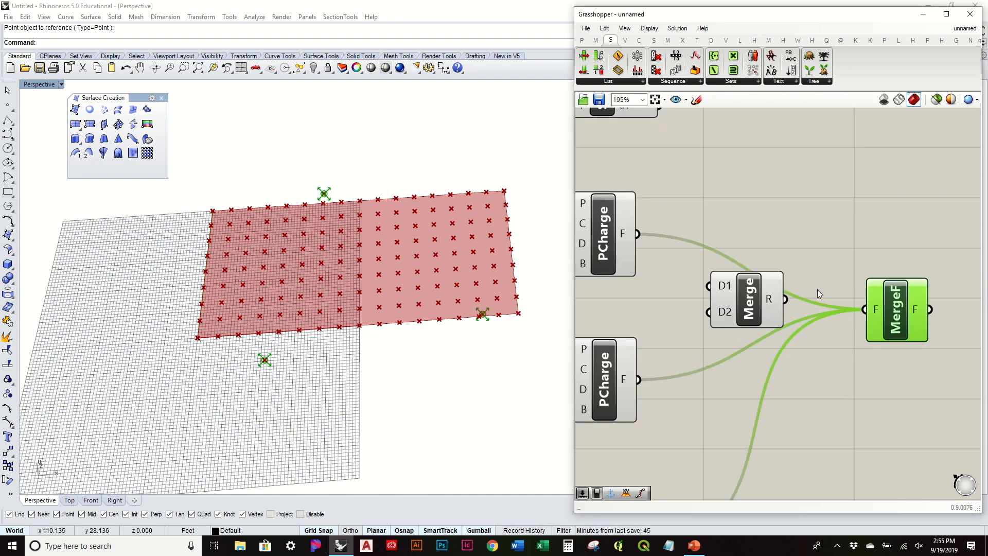
pyautogui.moveTo(721, 295); pyautogui.dragTo(752, 306)
pyautogui.moveTo(638, 234); pyautogui.dragTo(739, 297)
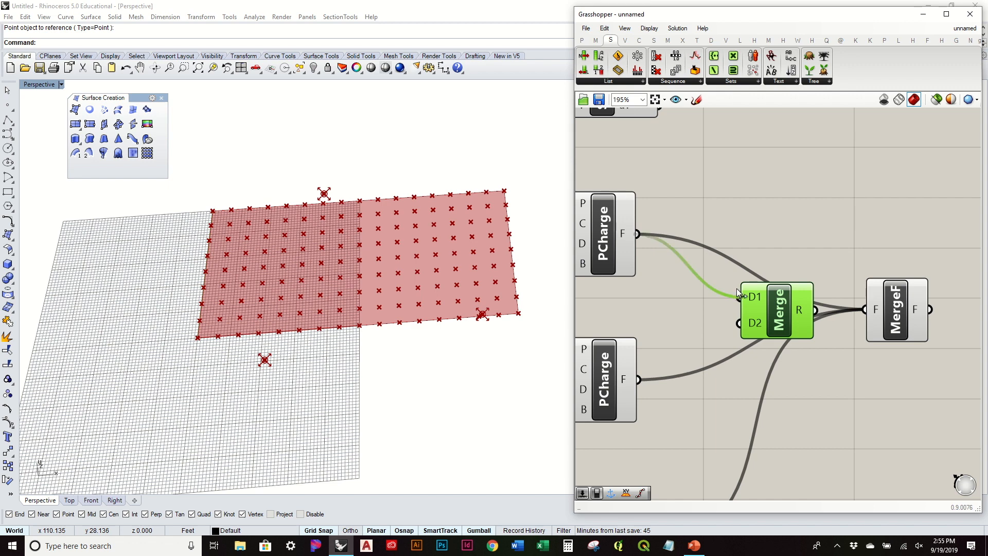
pyautogui.moveTo(638, 379); pyautogui.dragTo(739, 323)
pyautogui.scroll(-1, 857, 224)
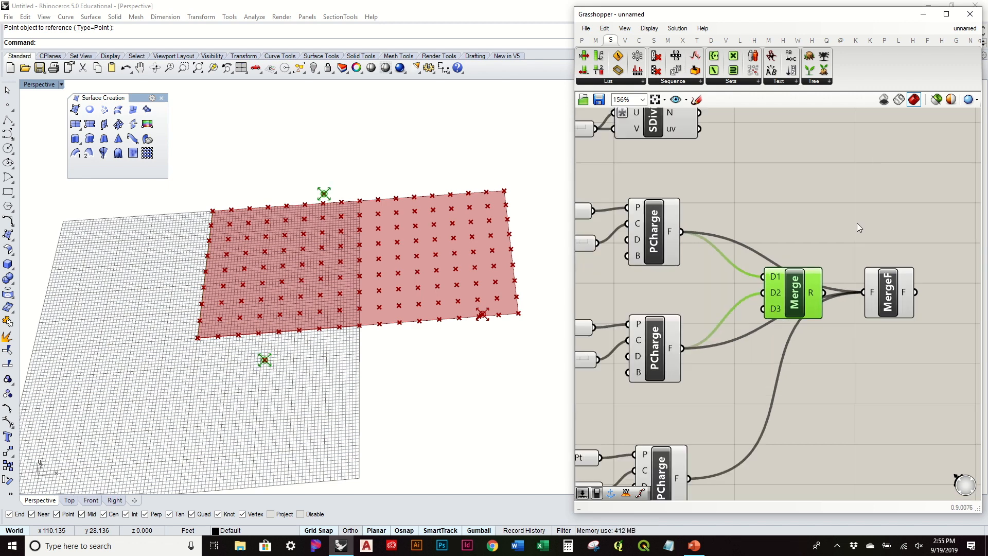
pyautogui.scroll(-1, 720, 383)
pyautogui.moveTo(695, 455); pyautogui.dragTo(762, 321)
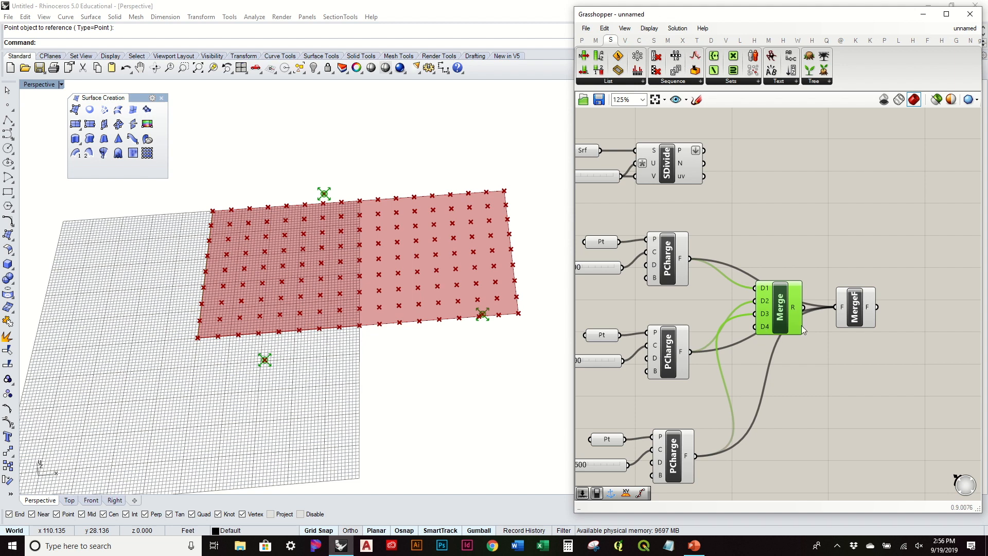
# Arrange Merge beside Merge Fields so its result feeds the field merge.
pyautogui.moveTo(801, 325); pyautogui.dragTo(712, 344, button='right')
pyautogui.moveTo(763, 332); pyautogui.dragTo(776, 325)
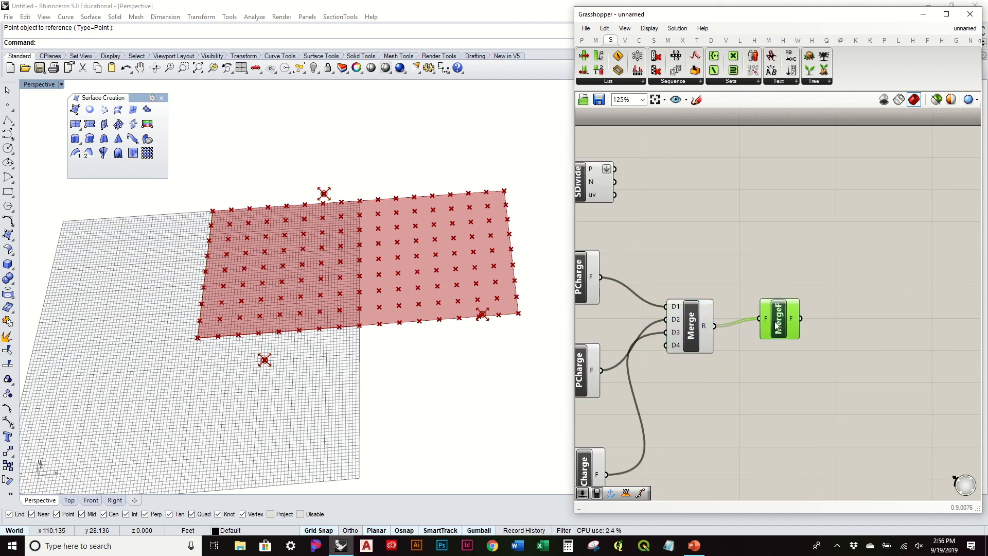
pyautogui.moveTo(690, 335); pyautogui.dragTo(702, 341)
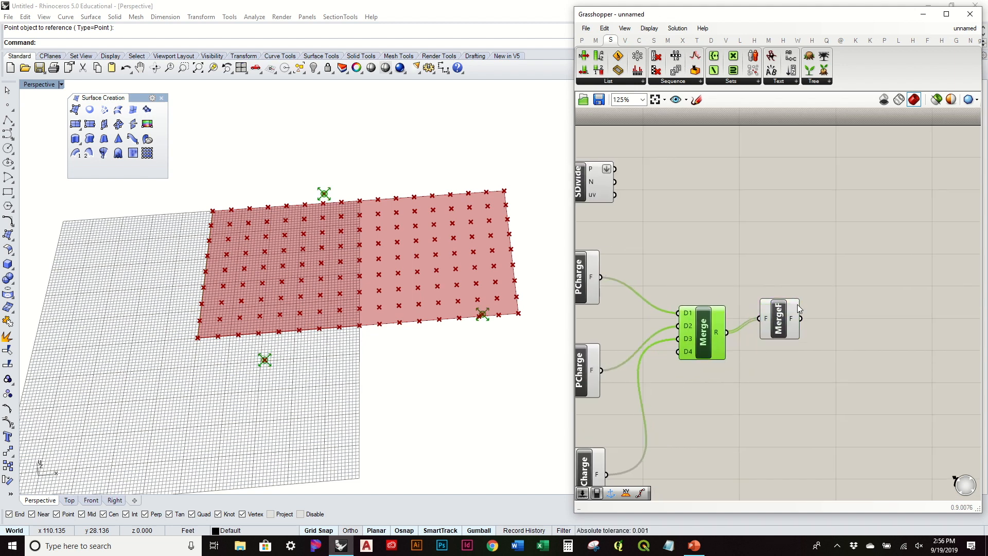
pyautogui.scroll(-1, 797, 305)
pyautogui.moveTo(781, 315); pyautogui.dragTo(764, 326)
pyautogui.moveTo(671, 295); pyautogui.dragTo(684, 336, button='right')
pyautogui.moveTo(800, 360)
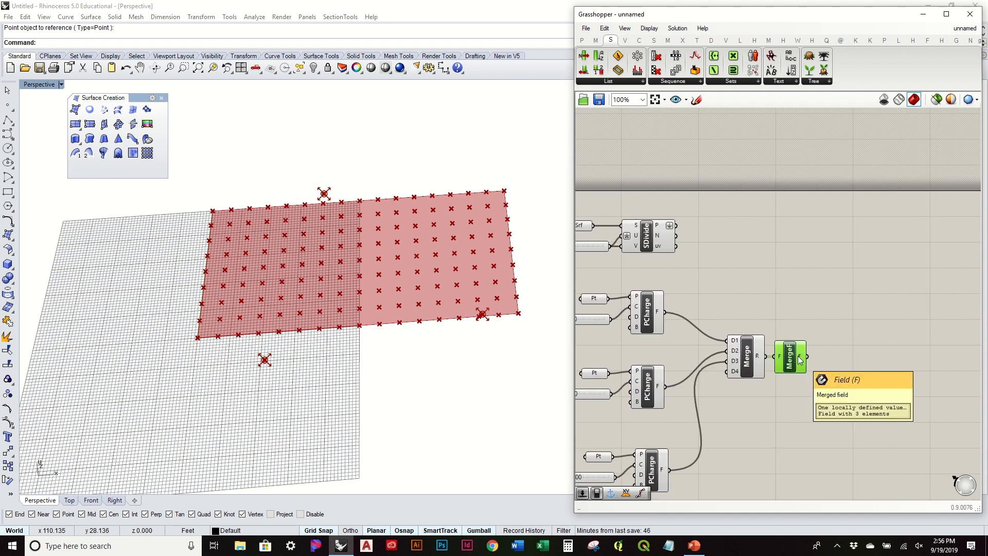
# Add Evaluate Field, feeding it the merged field and the SDivide points to get 153 tensors.
pyautogui.click(625, 41)
pyautogui.click(604, 80)
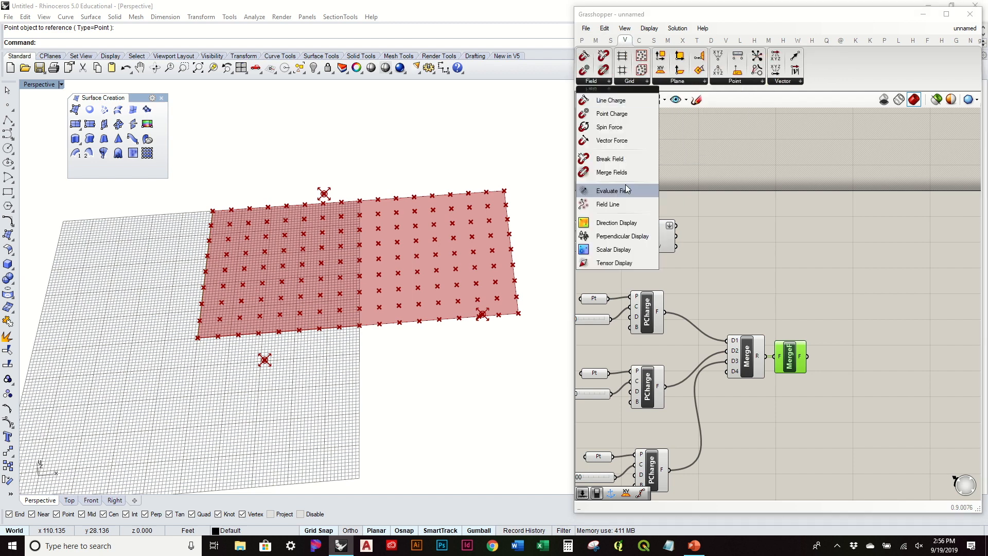
pyautogui.click(635, 194)
pyautogui.click(857, 309)
pyautogui.moveTo(808, 356); pyautogui.dragTo(844, 302)
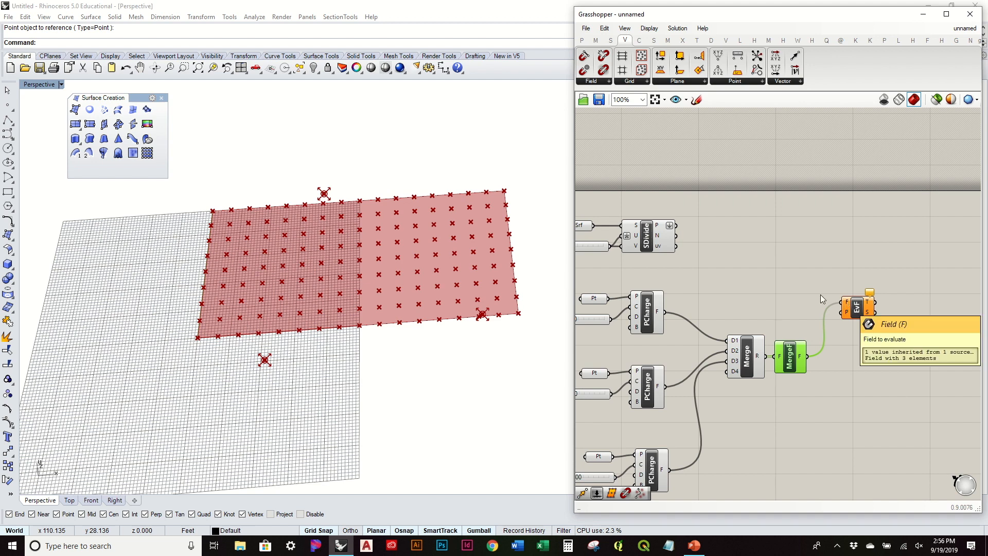
pyautogui.moveTo(676, 225); pyautogui.dragTo(830, 250)
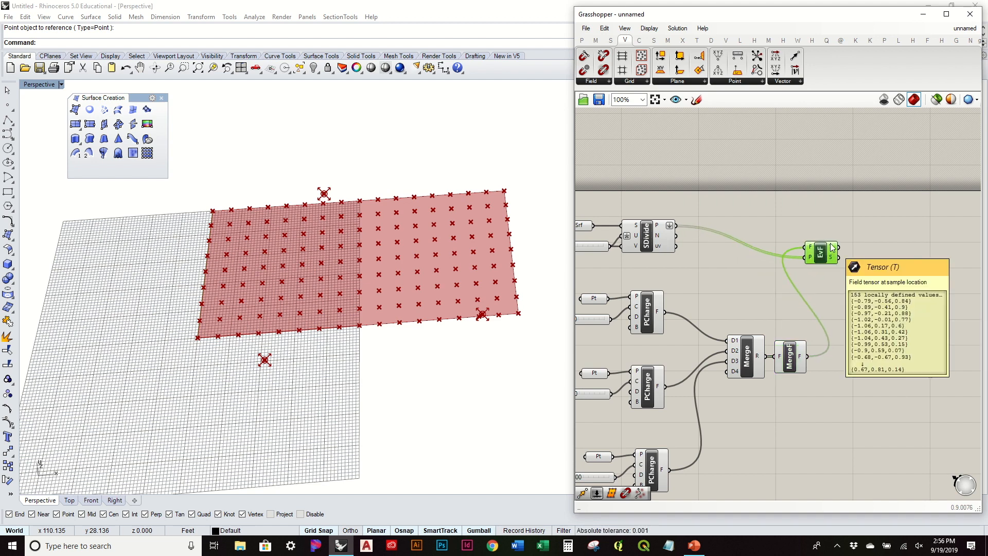
pyautogui.moveTo(831, 245); pyautogui.dragTo(846, 244)
pyautogui.moveTo(844, 245)
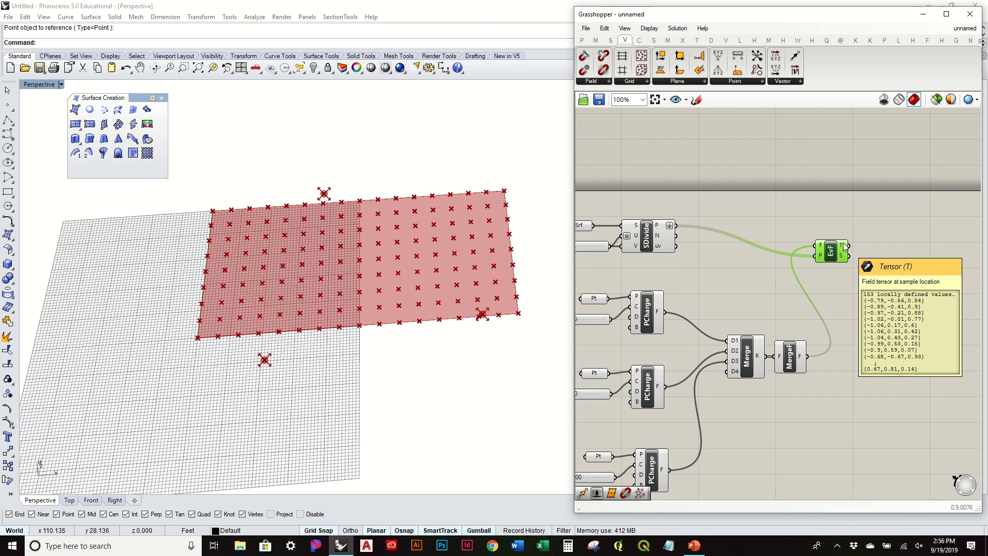
pyautogui.moveTo(844, 247); pyautogui.dragTo(796, 267, button='right')
pyautogui.moveTo(788, 271); pyautogui.dragTo(806, 286)
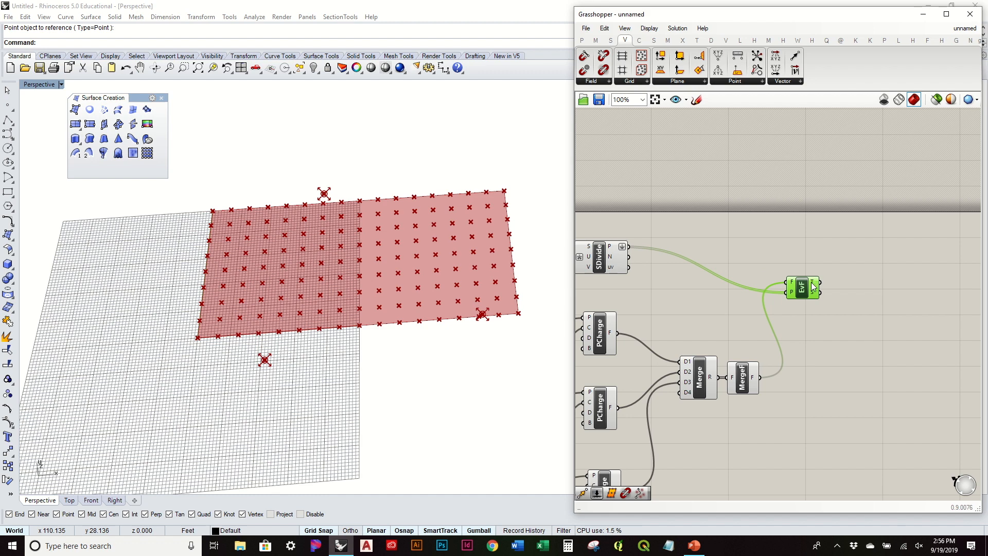
# Add a Move component via search and feed the SDivide points into its geometry input.
pyautogui.doubleClick(758, 232)
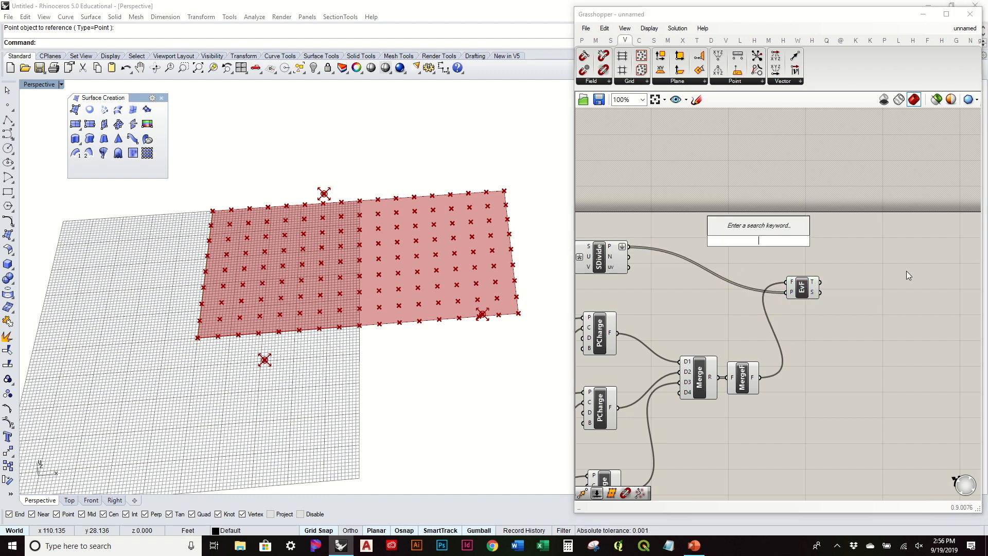
pyautogui.write('move')
pyautogui.press('Return')
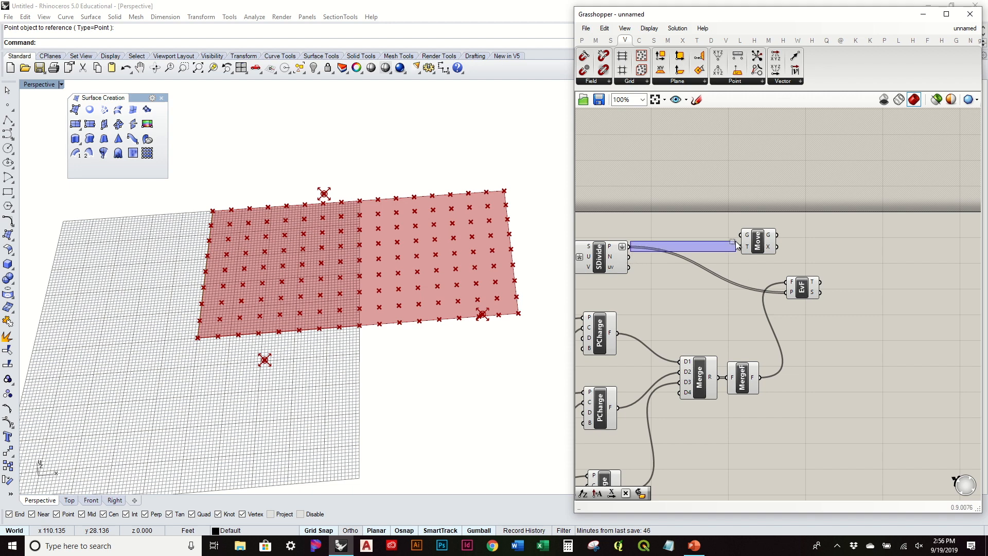
pyautogui.moveTo(735, 241); pyautogui.dragTo(632, 250)
pyautogui.moveTo(721, 235); pyautogui.dragTo(887, 255)
# Turn off the preview of the surface division component.
pyautogui.moveTo(682, 269); pyautogui.dragTo(807, 256, button='right')
pyautogui.moveTo(792, 284); pyautogui.dragTo(727, 219)
pyautogui.middleClick(726, 220)
pyautogui.click(763, 187)
# Shift one charge point vertically with the gumball and watch the displaced points react.
pyautogui.moveTo(448, 278)
pyautogui.mouseDown(button='right')
pyautogui.moveTo(459, 209)
pyautogui.moveTo(464, 231)
pyautogui.moveTo(432, 364)
pyautogui.moveTo(453, 256)
pyautogui.moveTo(474, 220)
pyautogui.moveTo(466, 242)
pyautogui.mouseUp(button='right')
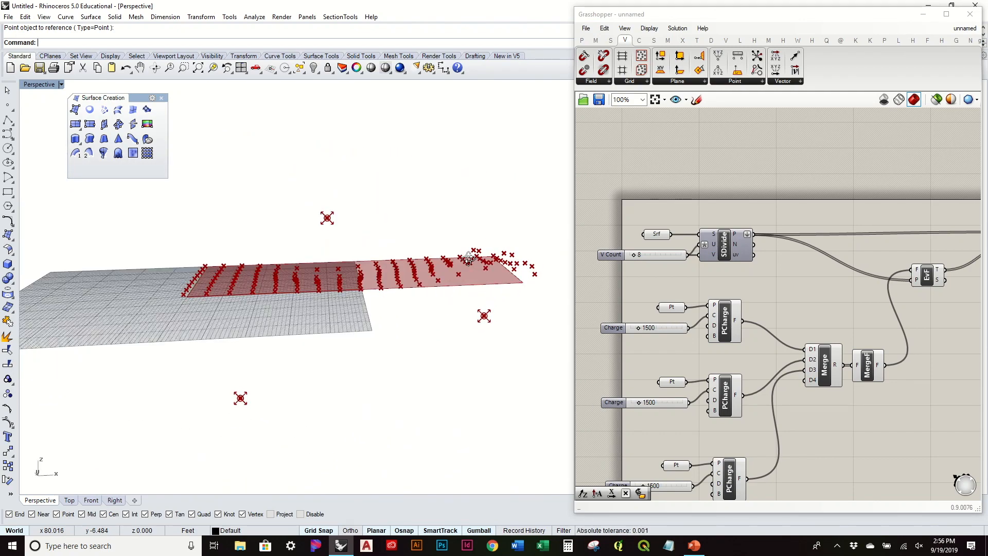
pyautogui.moveTo(222, 368); pyautogui.dragTo(320, 442)
pyautogui.moveTo(240, 372); pyautogui.dragTo(238, 323)
pyautogui.moveTo(320, 365); pyautogui.dragTo(256, 349, button='right')
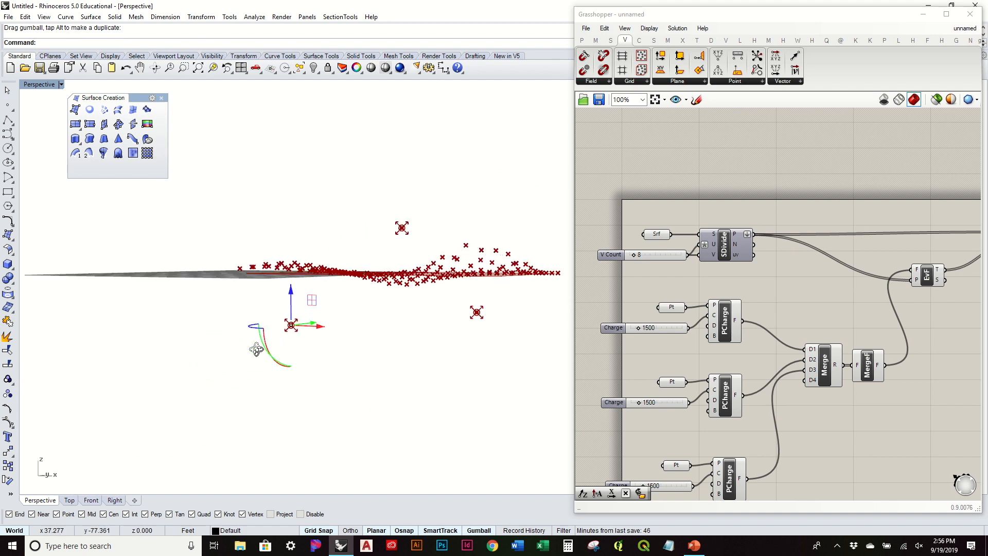
pyautogui.click(720, 322)
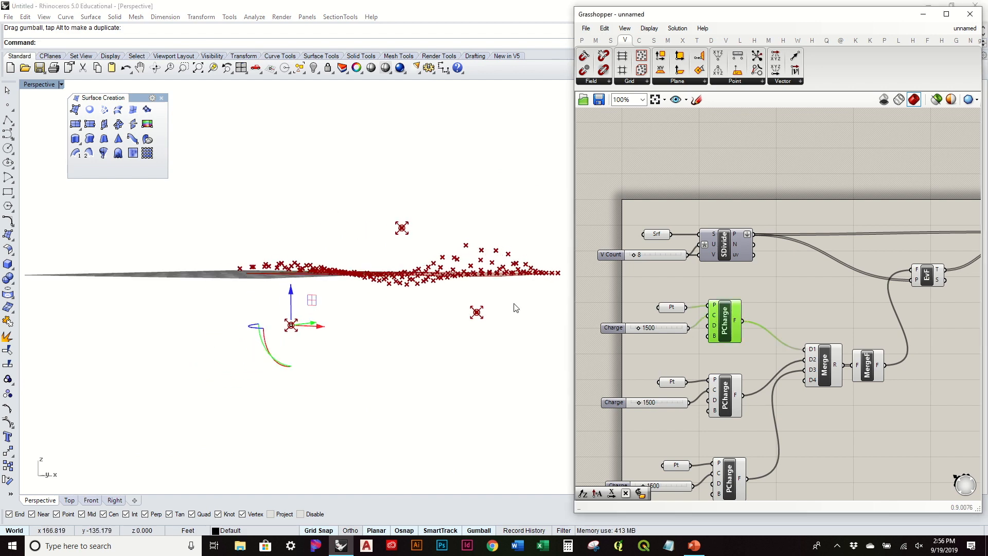
# Turn off the preview of Merge and Merge Fields.
pyautogui.moveTo(915, 423); pyautogui.dragTo(803, 327)
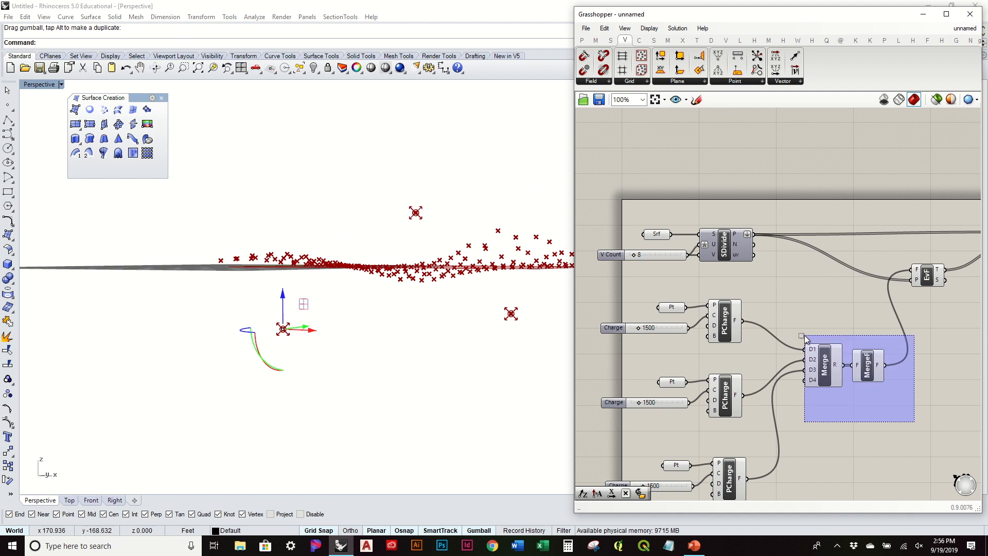
pyautogui.press('space')
pyautogui.click(840, 302)
# Raise the first Charge slider from 1500 to 10000 and lower its charge point along Z.
pyautogui.click(782, 307)
pyautogui.moveTo(439, 337); pyautogui.dragTo(497, 353, button='right')
pyautogui.click(666, 308)
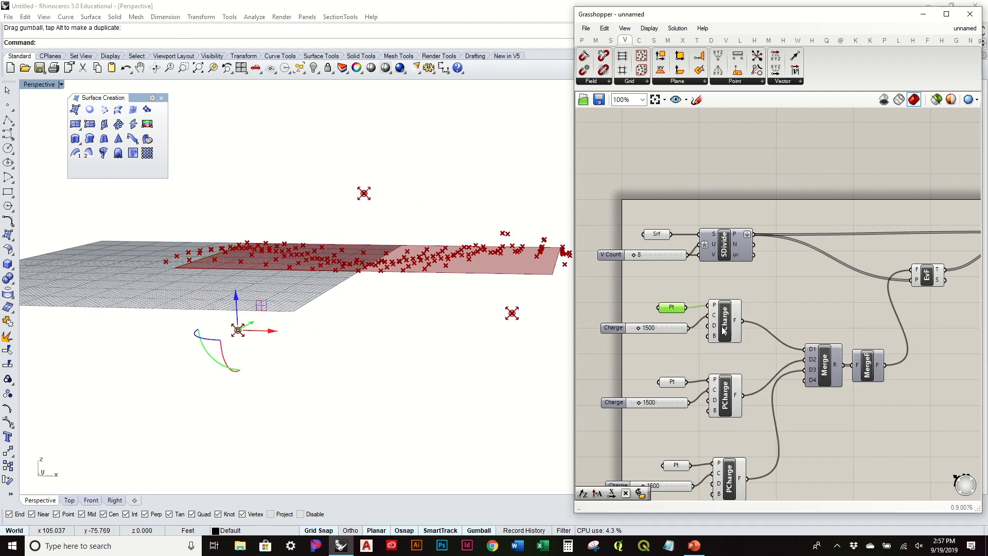
pyautogui.click(731, 310)
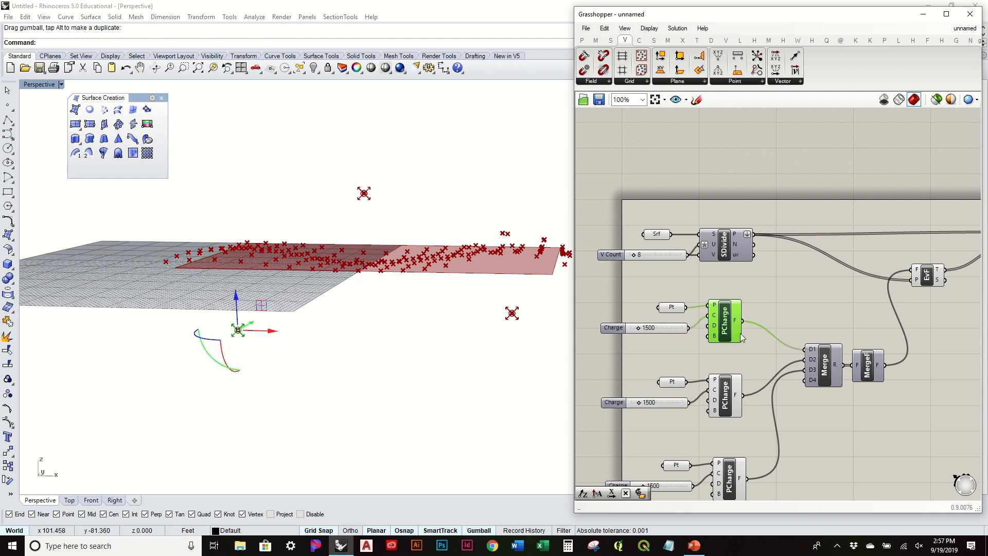
pyautogui.moveTo(637, 328); pyautogui.dragTo(665, 329)
pyautogui.moveTo(339, 137); pyautogui.dragTo(263, 294, button='right')
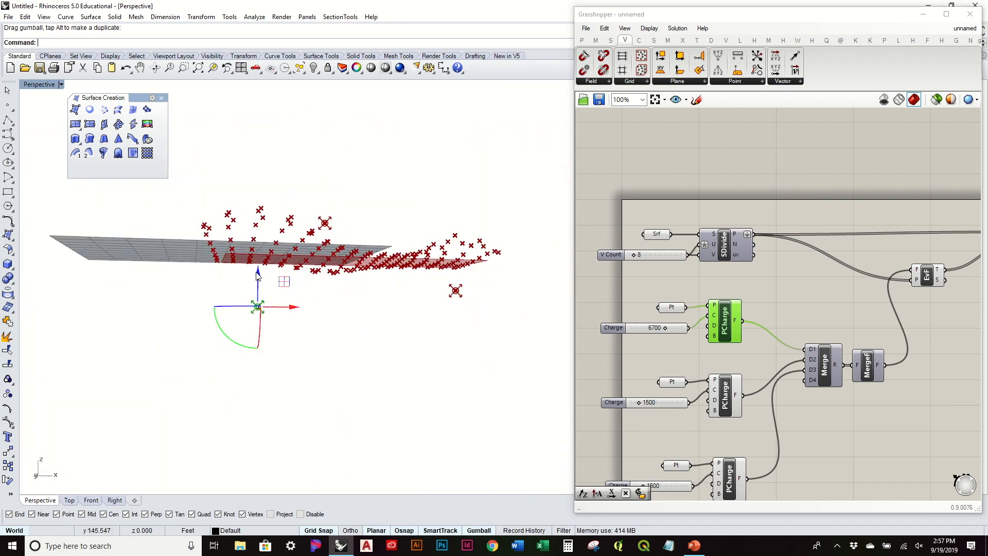
pyautogui.moveTo(257, 275); pyautogui.dragTo(259, 324)
pyautogui.moveTo(259, 324); pyautogui.dragTo(247, 320, button='right')
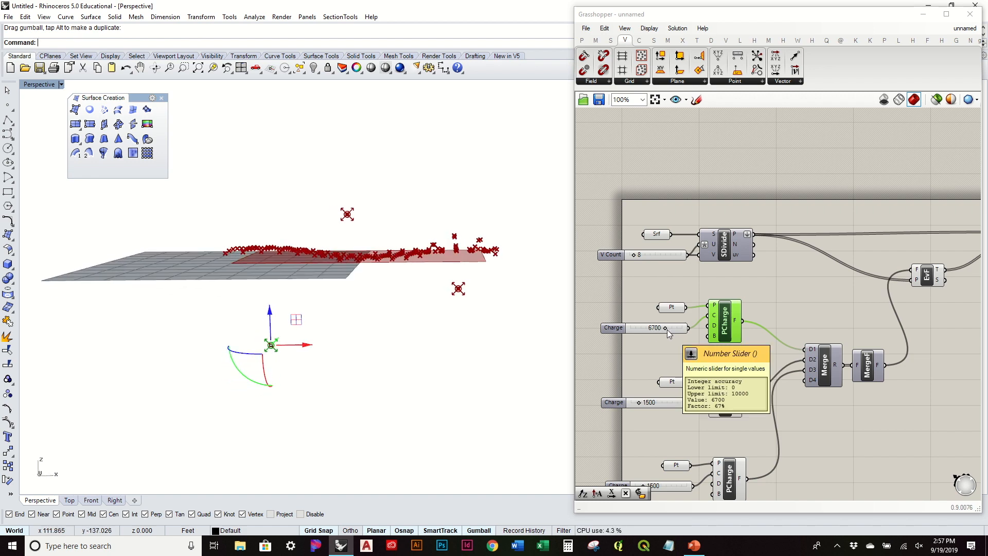
pyautogui.moveTo(665, 328); pyautogui.dragTo(694, 334)
pyautogui.moveTo(410, 285); pyautogui.dragTo(308, 212, button='right')
pyautogui.moveTo(271, 167); pyautogui.dragTo(378, 210)
pyautogui.moveTo(398, 199)
pyautogui.mouseDown(button='right')
pyautogui.moveTo(403, 233)
pyautogui.moveTo(523, 223)
pyautogui.moveTo(489, 216)
pyautogui.moveTo(452, 257)
pyautogui.moveTo(411, 249)
pyautogui.moveTo(389, 216)
pyautogui.mouseUp(button='right')
# Raise the second Charge slider from 1500 to 5100.
pyautogui.moveTo(707, 398); pyautogui.dragTo(749, 317, button='right')
pyautogui.moveTo(680, 323); pyautogui.dragTo(699, 328)
pyautogui.moveTo(544, 311); pyautogui.dragTo(501, 345, button='right')
pyautogui.moveTo(486, 383); pyautogui.dragTo(404, 317, button='right')
pyautogui.moveTo(485, 307)
pyautogui.mouseDown(button='right')
pyautogui.moveTo(375, 293)
pyautogui.moveTo(477, 293)
pyautogui.moveTo(484, 302)
pyautogui.mouseUp(button='right')
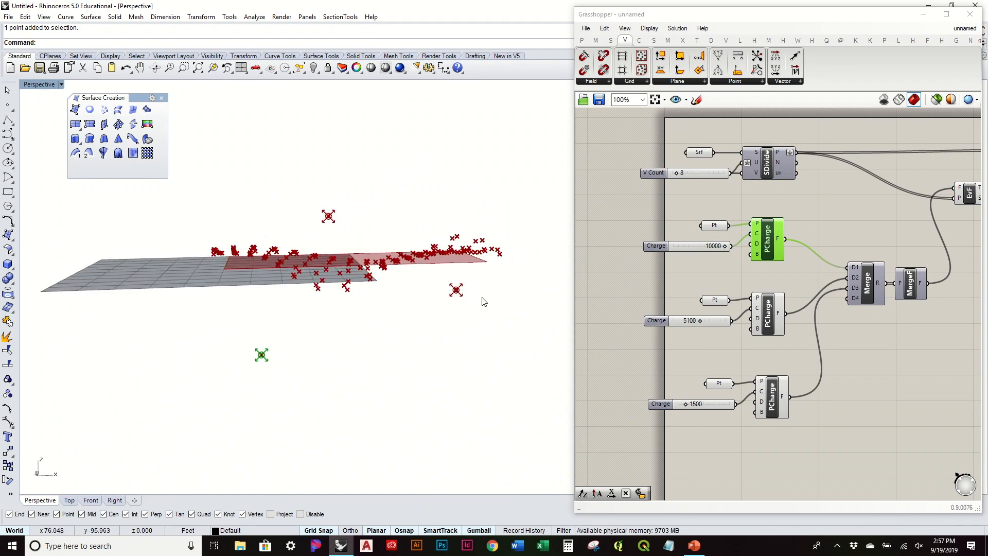
pyautogui.moveTo(555, 315); pyautogui.dragTo(456, 315, button='right')
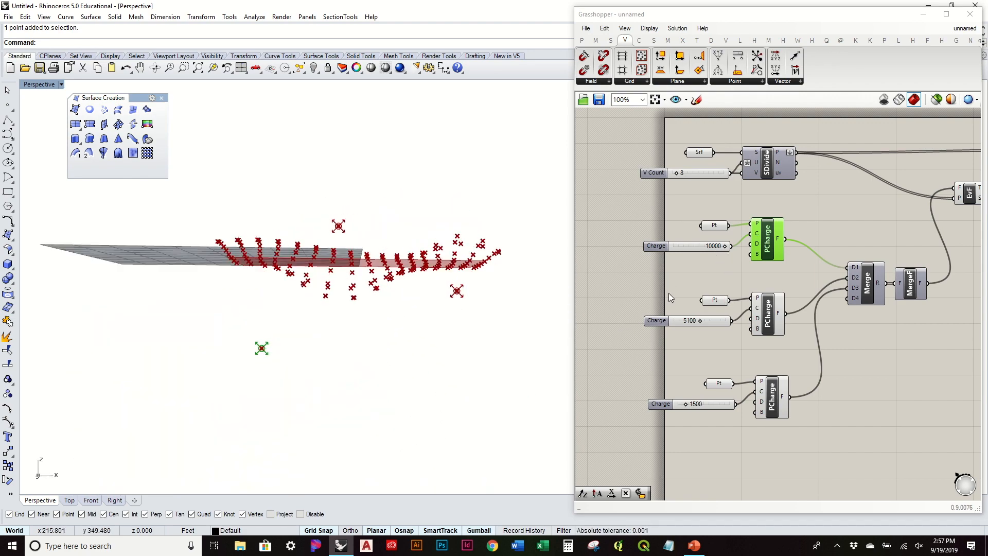
pyautogui.moveTo(371, 259); pyautogui.dragTo(380, 324, button='right')
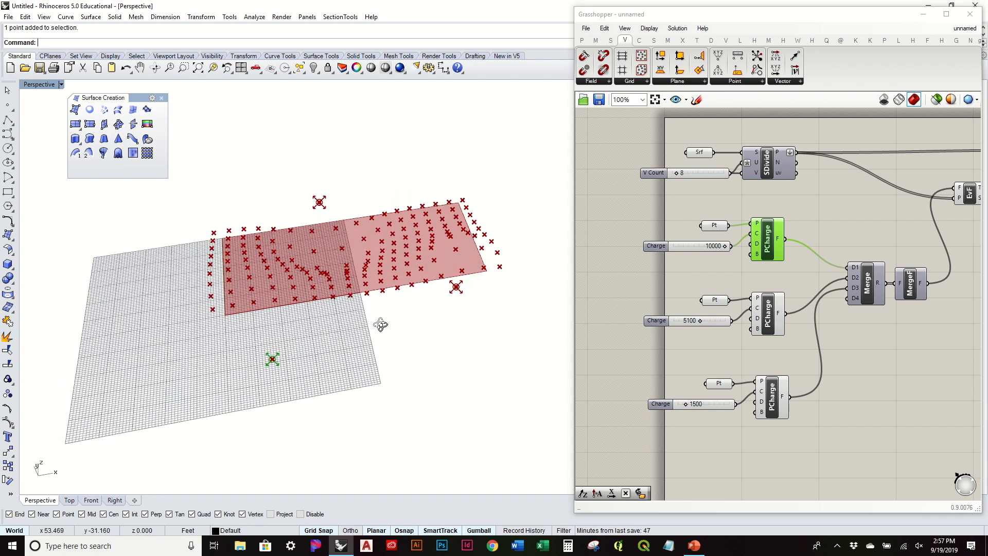
# Select the 5100 Charge slider and the upper charge point to inspect the field.
pyautogui.click(746, 305)
pyautogui.scroll(2, 742, 304)
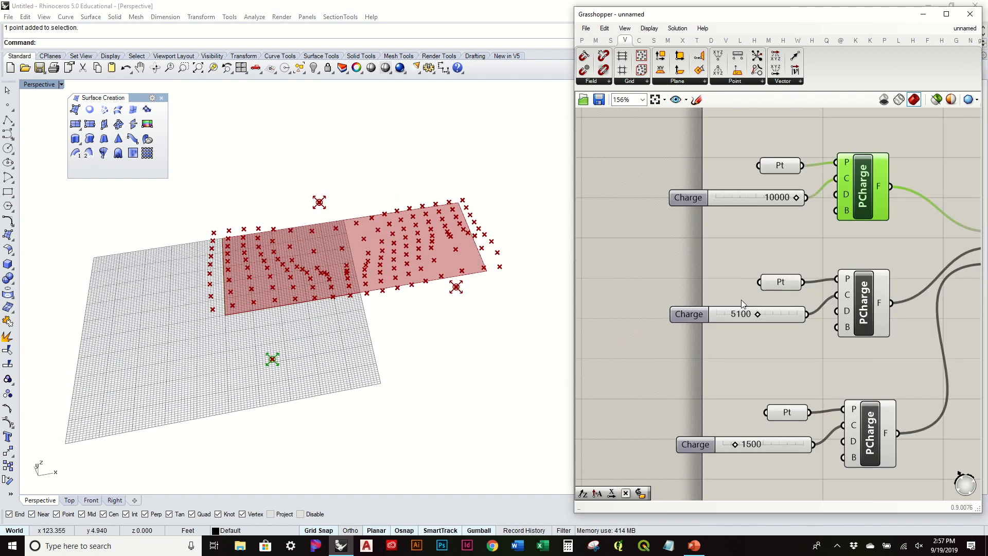
pyautogui.scroll(1, 743, 304)
pyautogui.moveTo(720, 323); pyautogui.dragTo(726, 311)
pyautogui.moveTo(536, 278); pyautogui.dragTo(414, 216, button='right')
pyautogui.moveTo(287, 177); pyautogui.dragTo(372, 223)
pyautogui.moveTo(348, 284); pyautogui.dragTo(348, 269, button='right')
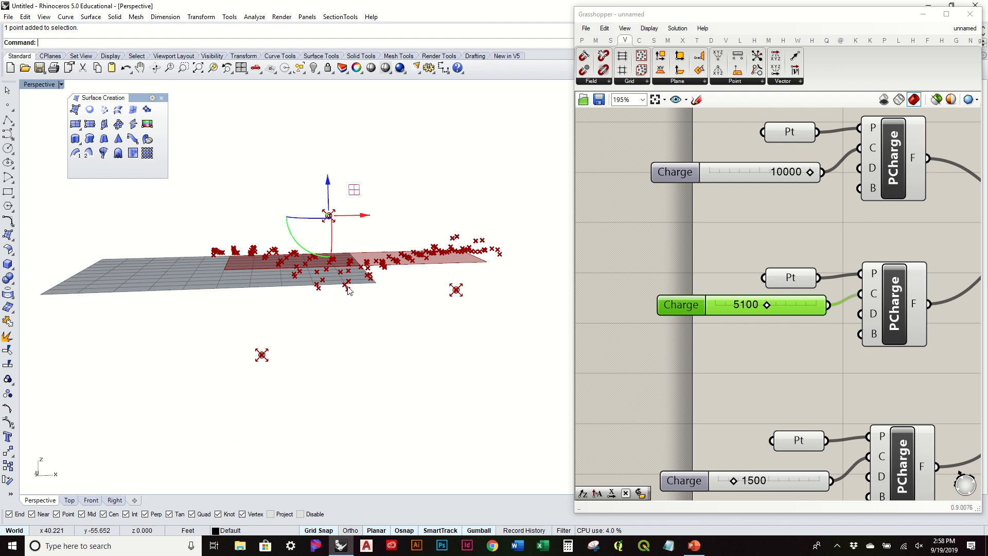
# Set the middle Charge slider's minimum to -10000.
pyautogui.doubleClick(677, 307)
pyautogui.doubleClick(709, 324)
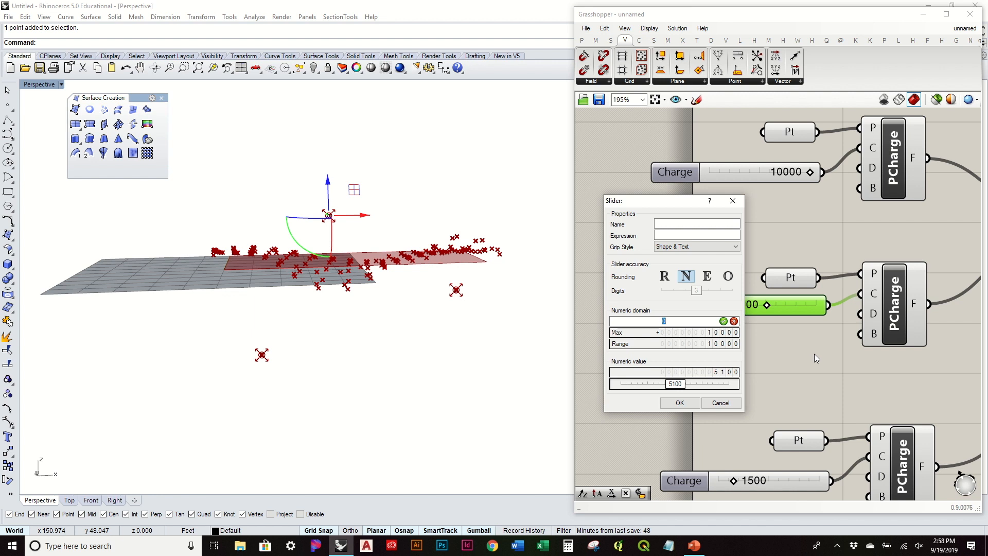
pyautogui.write('-10000')
pyautogui.press('Return')
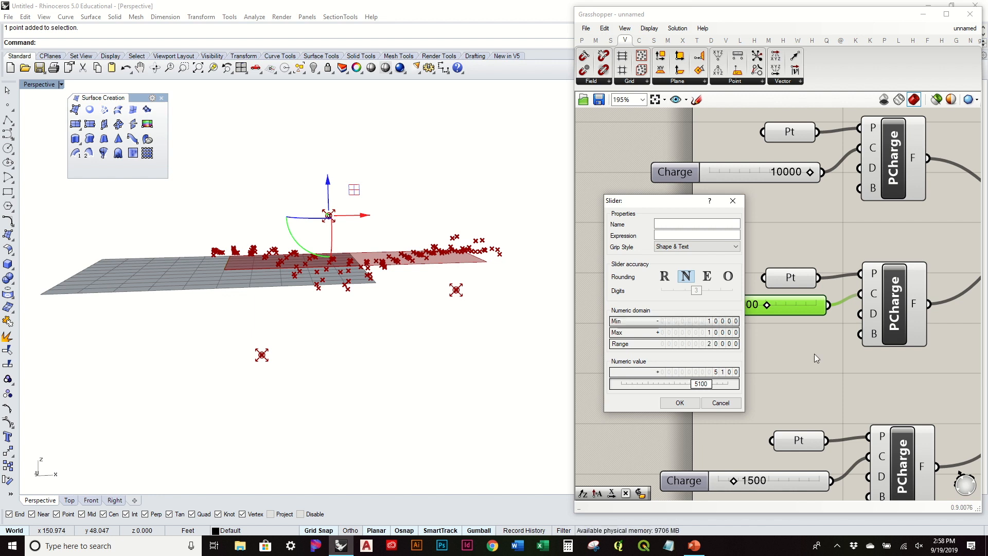
pyautogui.click(680, 401)
# Drag the middle charge to -10000 and raise its charge point higher.
pyautogui.moveTo(795, 304); pyautogui.dragTo(747, 326)
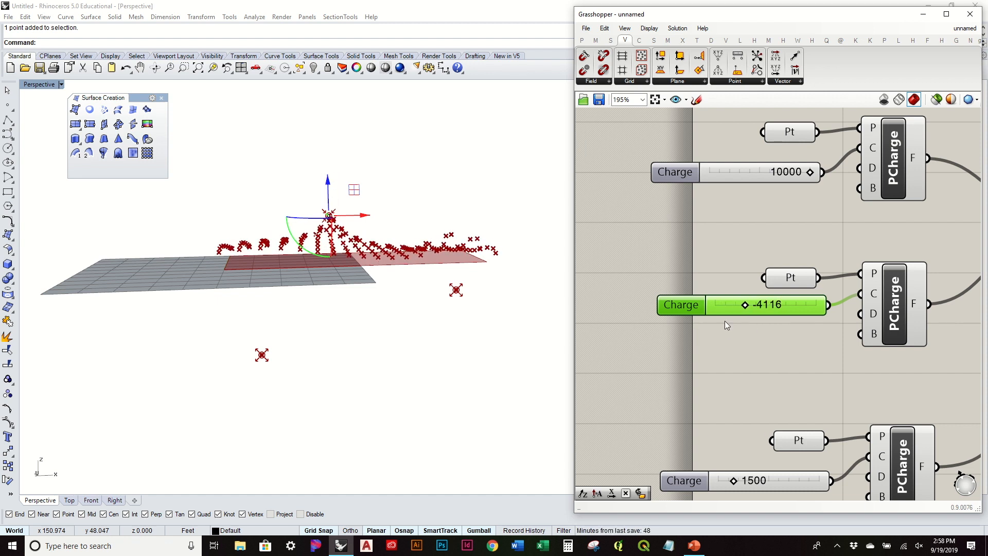
pyautogui.moveTo(328, 187); pyautogui.dragTo(338, 149)
pyautogui.moveTo(391, 229); pyautogui.dragTo(435, 234, button='right')
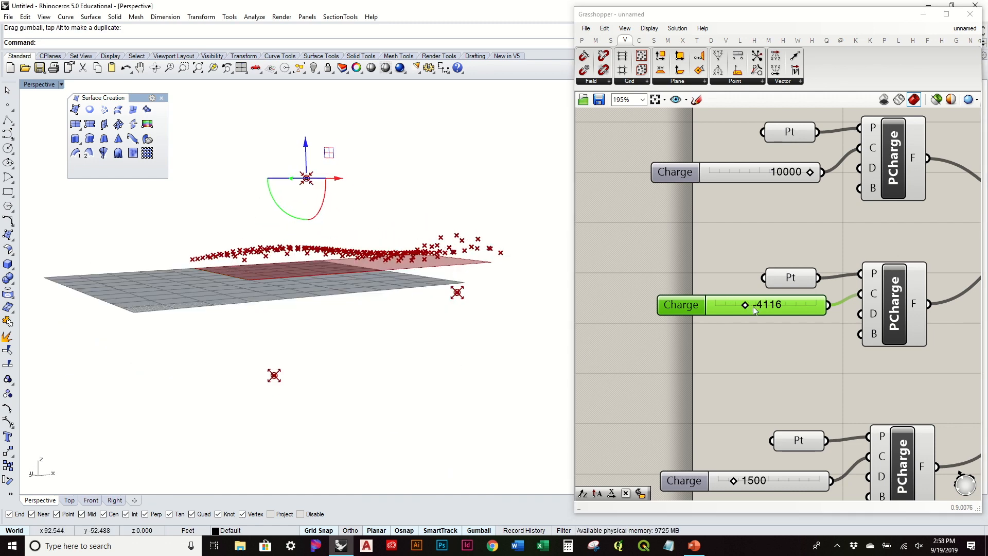
pyautogui.moveTo(745, 308); pyautogui.dragTo(685, 317)
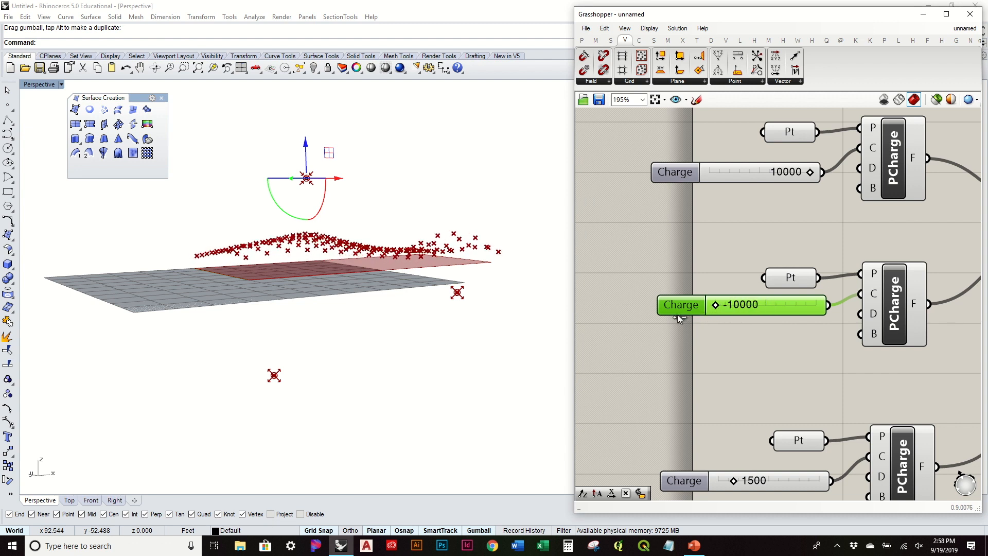
pyautogui.moveTo(306, 149); pyautogui.dragTo(308, 171)
pyautogui.moveTo(326, 172); pyautogui.dragTo(229, 232, button='right')
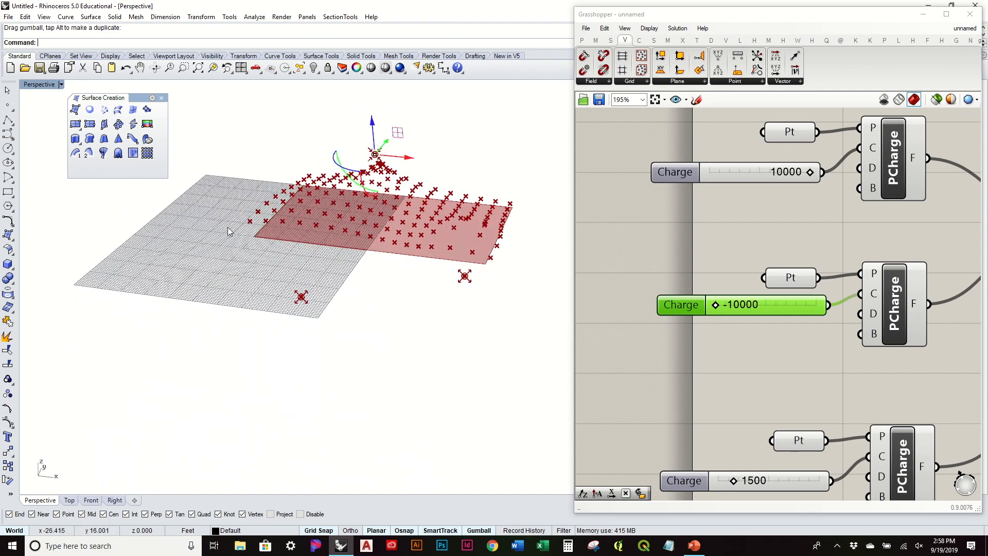
# Raise the lower-right charge point and set the third charge to 2729.
pyautogui.moveTo(521, 312); pyautogui.dragTo(466, 201)
pyautogui.moveTo(489, 247); pyautogui.dragTo(610, 215, button='right')
pyautogui.moveTo(833, 396); pyautogui.dragTo(762, 261, button='right')
pyautogui.moveTo(666, 342)
pyautogui.mouseDown()
pyautogui.moveTo(684, 349)
pyautogui.moveTo(671, 354)
pyautogui.mouseUp()
pyautogui.moveTo(464, 334); pyautogui.dragTo(321, 305, button='right')
pyautogui.moveTo(406, 285); pyautogui.dragTo(445, 322, button='right')
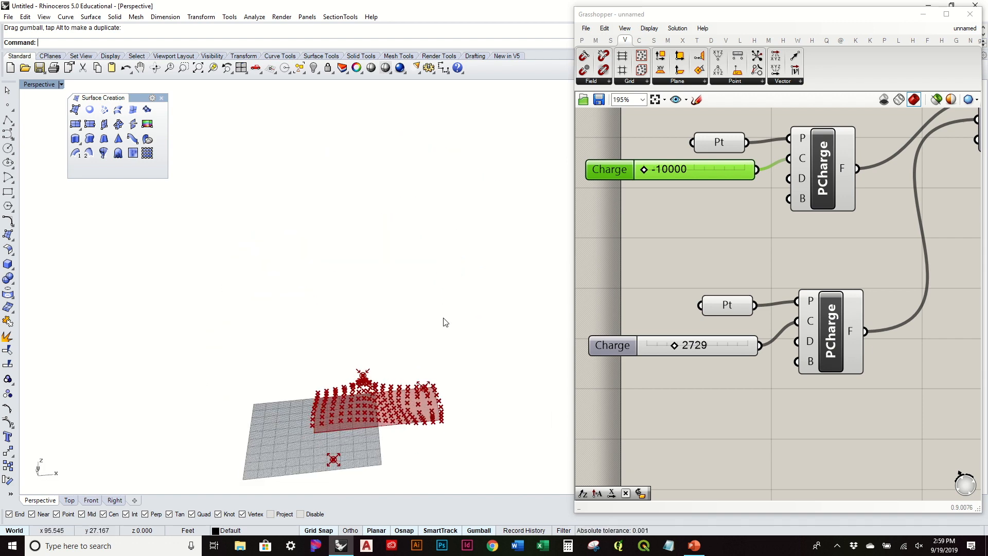
pyautogui.scroll(3, 408, 379)
pyautogui.moveTo(432, 403); pyautogui.dragTo(332, 329, button='right')
# Hide the preview of Srf, V Count slider and SDivide.
pyautogui.click(774, 257)
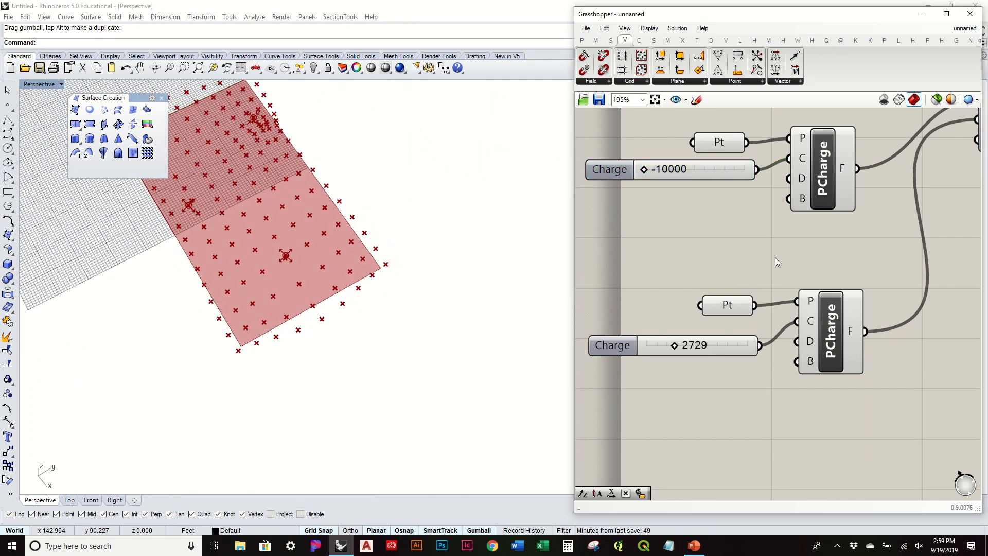
pyautogui.scroll(-3, 774, 256)
pyautogui.moveTo(875, 224); pyautogui.dragTo(755, 270, button='right')
pyautogui.moveTo(857, 181); pyautogui.dragTo(849, 197)
pyautogui.moveTo(766, 267); pyautogui.dragTo(919, 294, button='right')
pyautogui.moveTo(754, 247); pyautogui.dragTo(590, 165)
pyautogui.middleClick(591, 166)
pyautogui.click(650, 145)
pyautogui.click(707, 155)
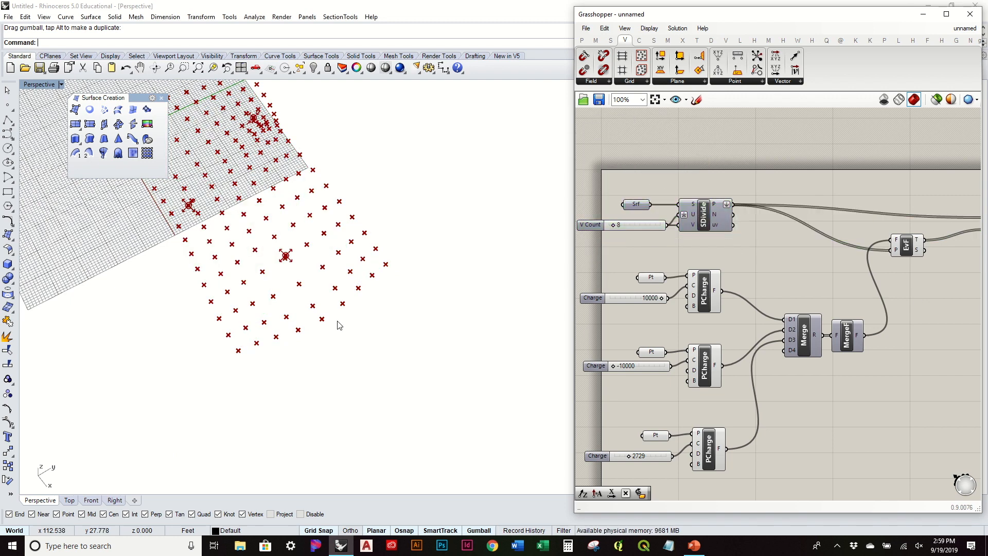
pyautogui.moveTo(334, 319); pyautogui.dragTo(329, 263, button='right')
pyautogui.moveTo(879, 258); pyautogui.dragTo(652, 329, button='right')
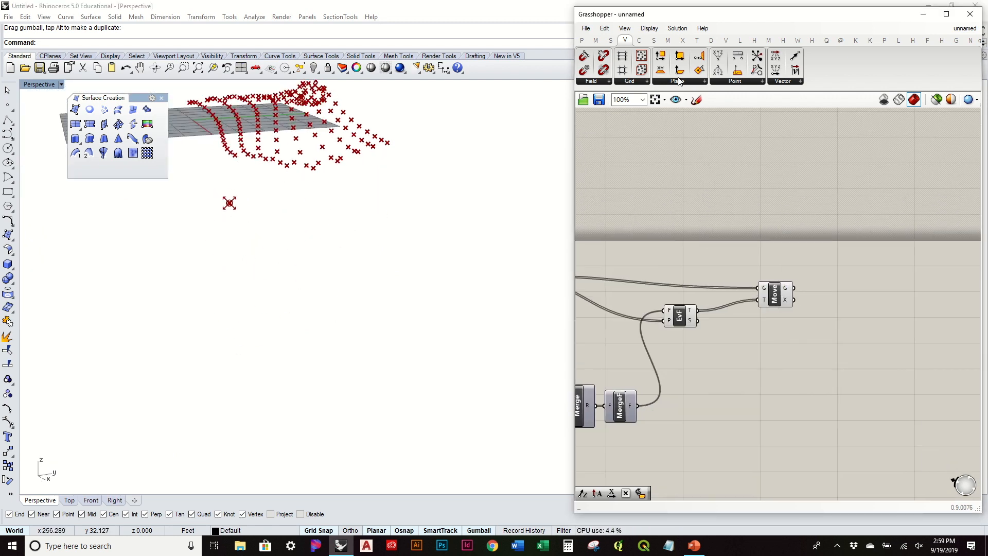
# Place Surface From Points (SrfGrid) beside Move to take the moved points.
pyautogui.click(652, 41)
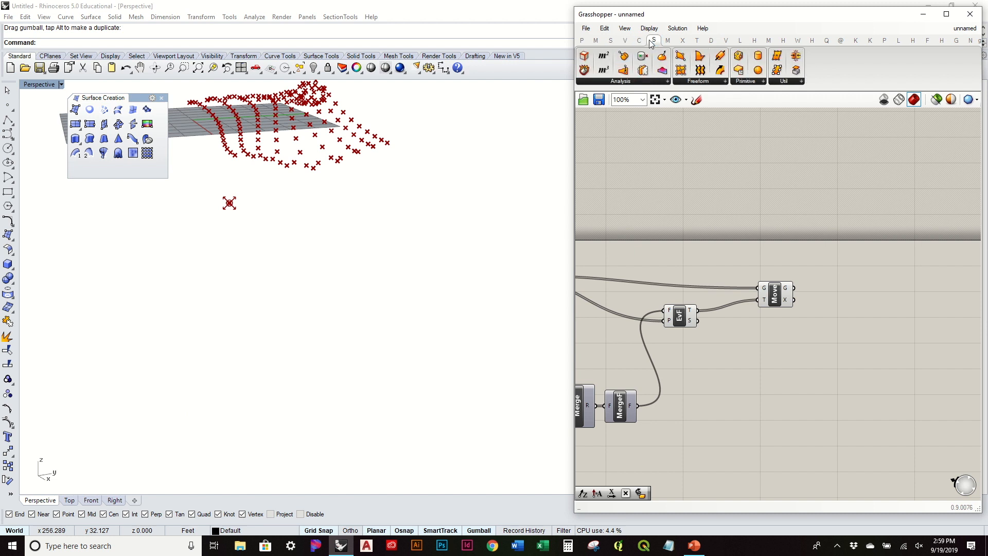
pyautogui.click(710, 83)
pyautogui.click(770, 99)
pyautogui.click(877, 297)
pyautogui.scroll(3, 846, 298)
pyautogui.moveTo(755, 290); pyautogui.dragTo(872, 255)
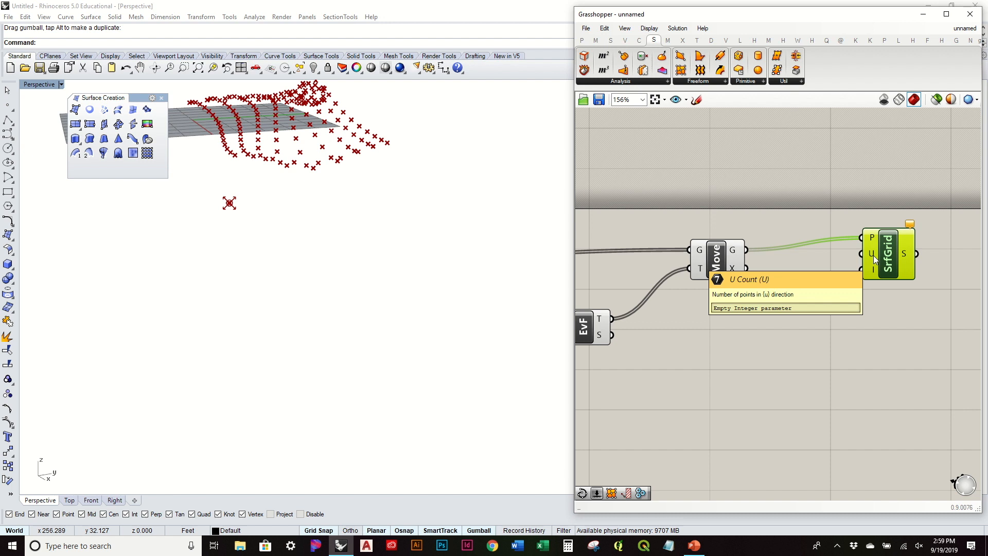
pyautogui.scroll(-3, 873, 255)
pyautogui.moveTo(632, 286); pyautogui.dragTo(818, 270, button='right')
pyautogui.scroll(4, 722, 264)
pyautogui.moveTo(779, 247)
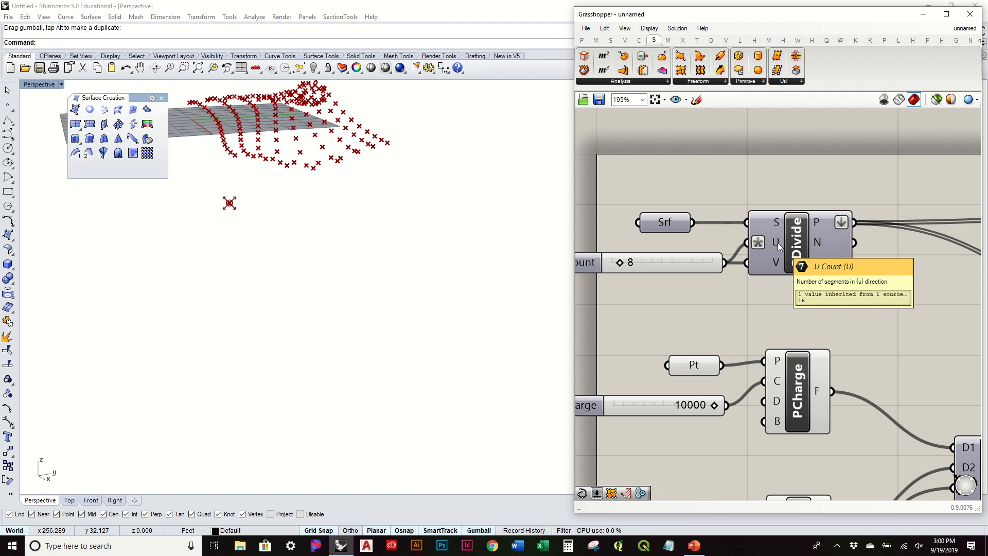
# Wire the V Count slider's value into SrfGrid's U count input.
pyautogui.scroll(-4, 778, 247)
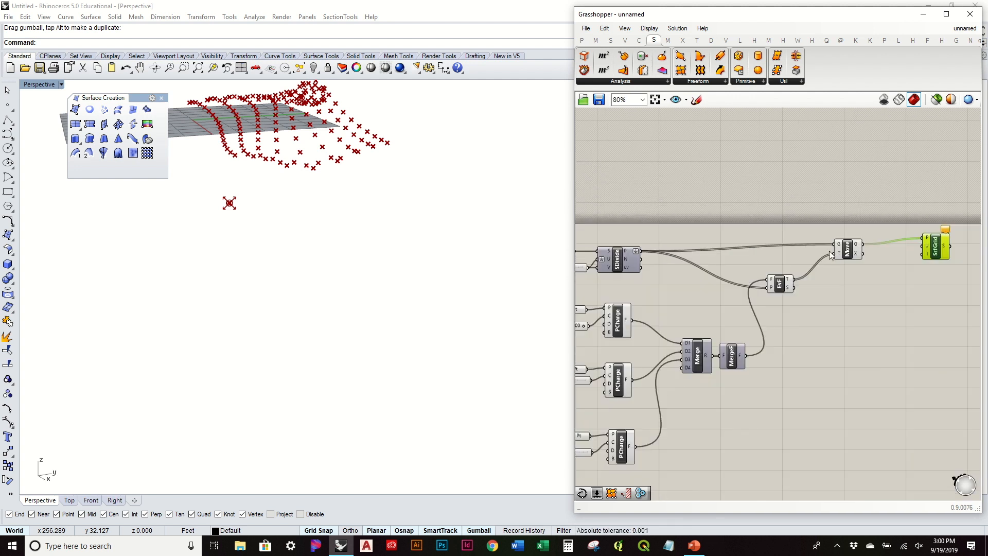
pyautogui.scroll(4, 929, 248)
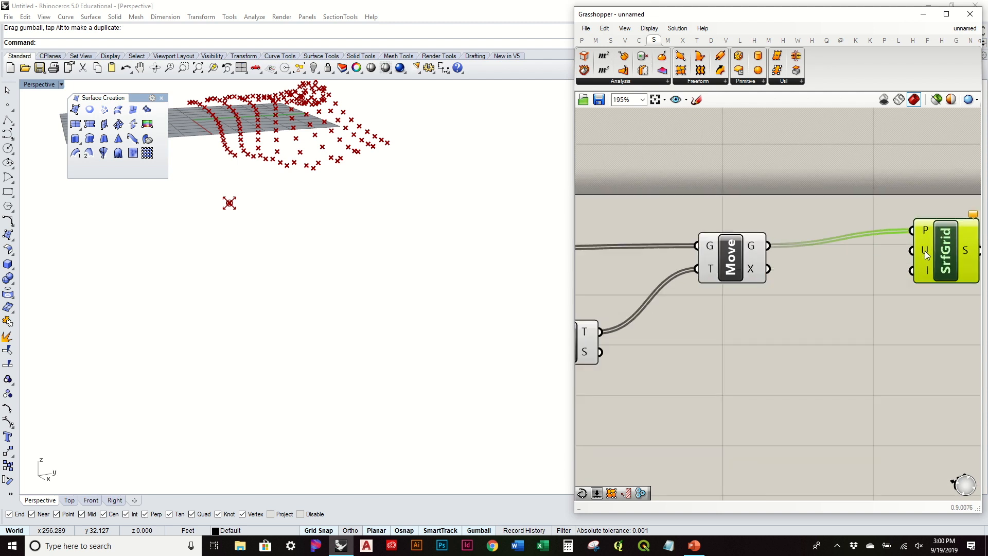
pyautogui.scroll(-3, 926, 253)
pyautogui.moveTo(687, 261); pyautogui.dragTo(868, 238, button='right')
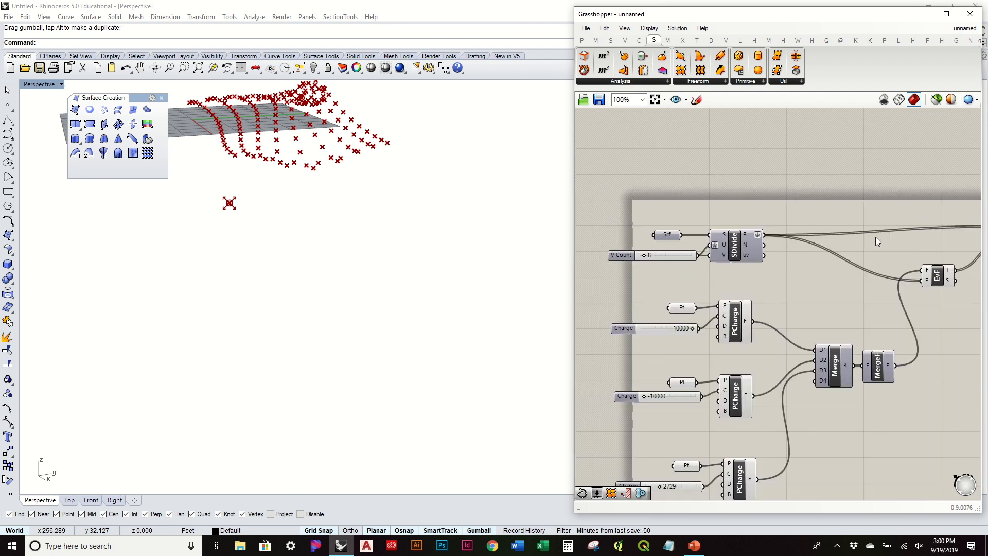
pyautogui.scroll(3, 646, 236)
pyautogui.click(643, 276)
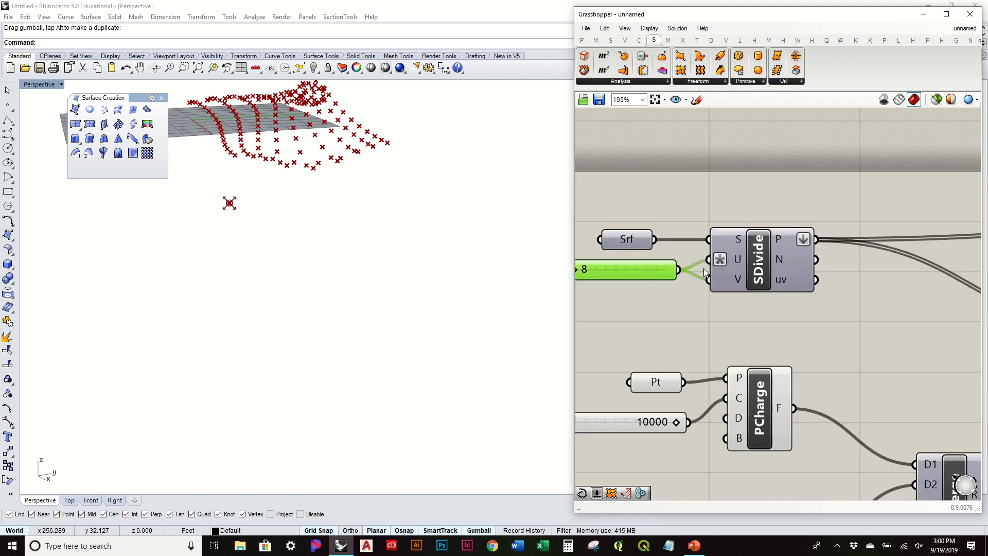
pyautogui.moveTo(736, 263)
pyautogui.scroll(-5, 720, 262)
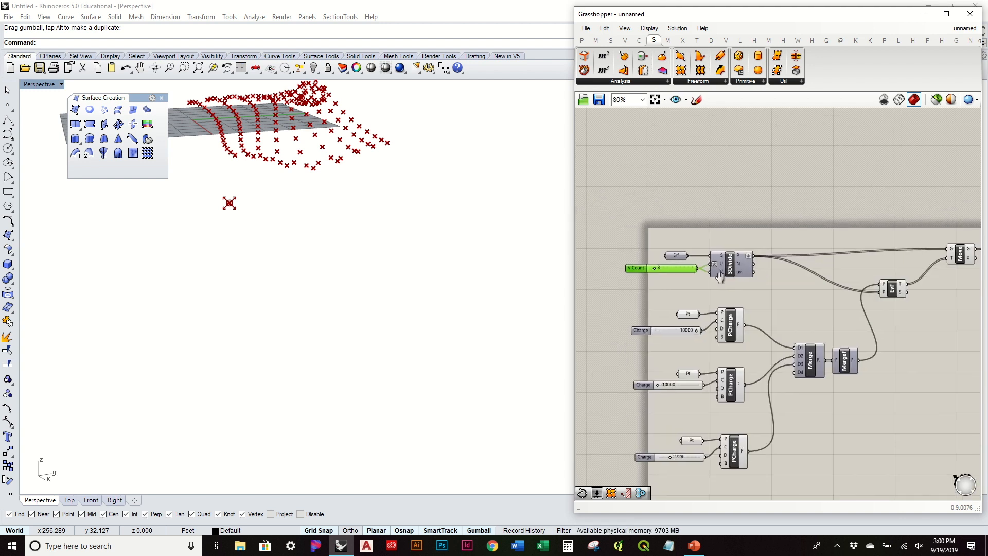
pyautogui.moveTo(615, 295); pyautogui.dragTo(953, 279)
pyautogui.scroll(5, 954, 281)
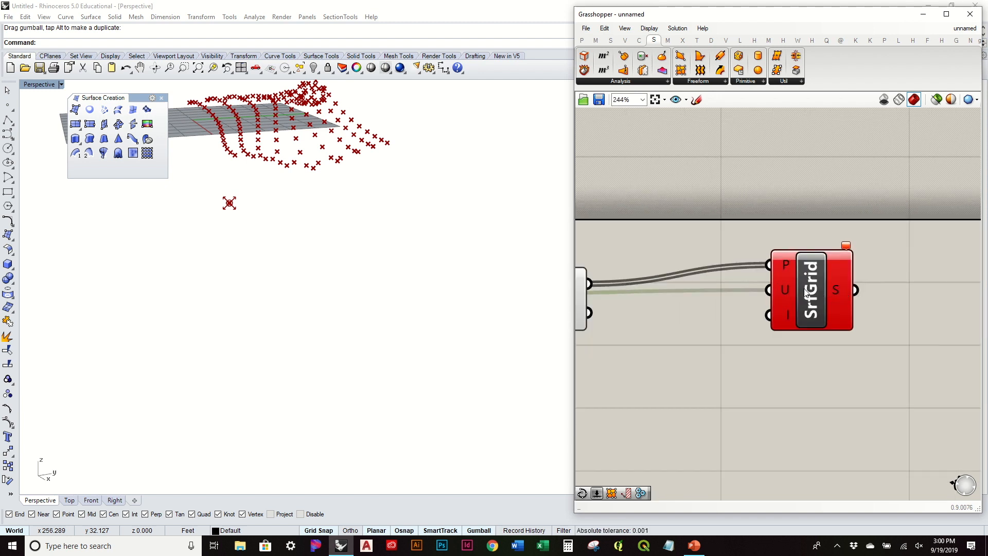
# Apply an x*2 expression to SrfGrid's U input.
pyautogui.rightClick(786, 292)
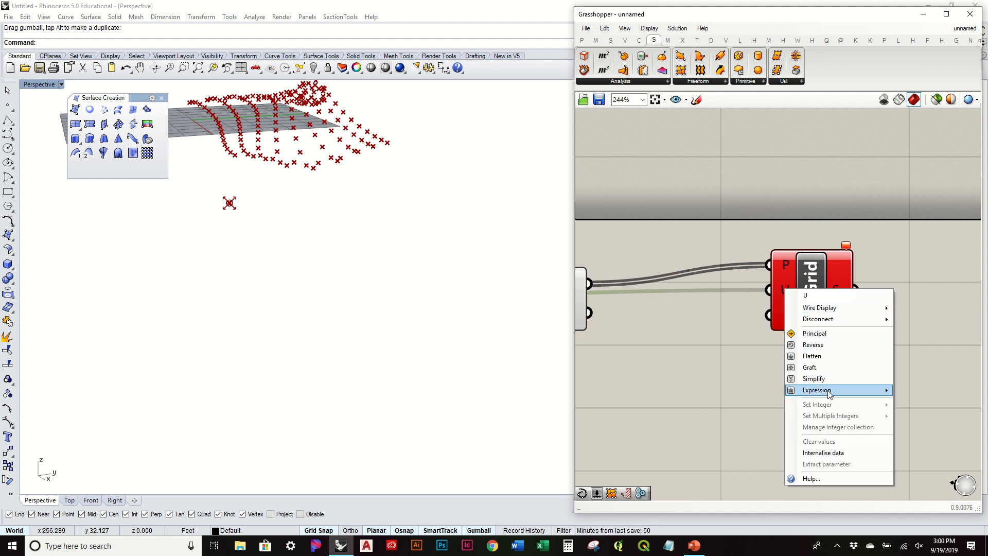
pyautogui.moveTo(824, 393)
pyautogui.click(762, 402)
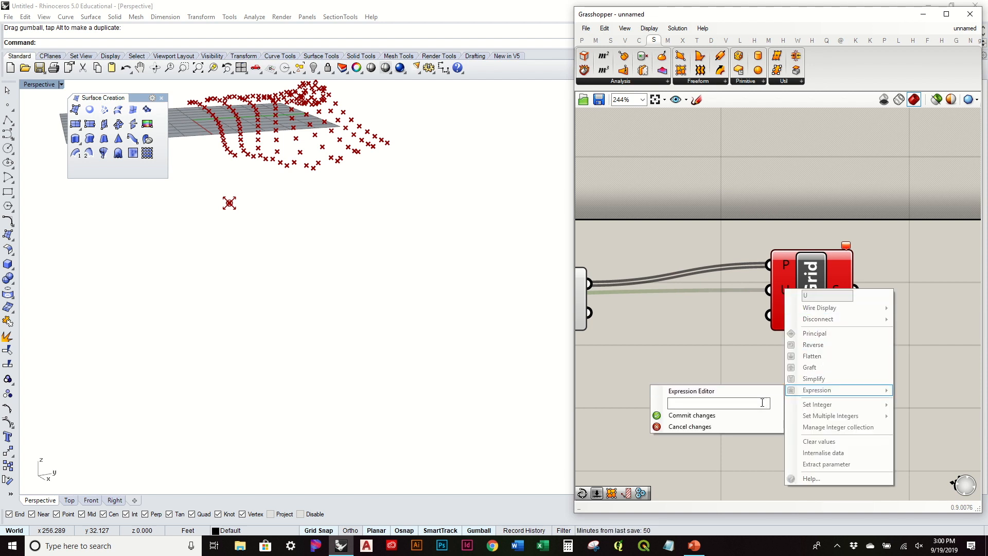
pyautogui.click(691, 415)
# Revise SrfGrid's U-input expression to x^2+1 and commit the change.
pyautogui.scroll(-3, 721, 394)
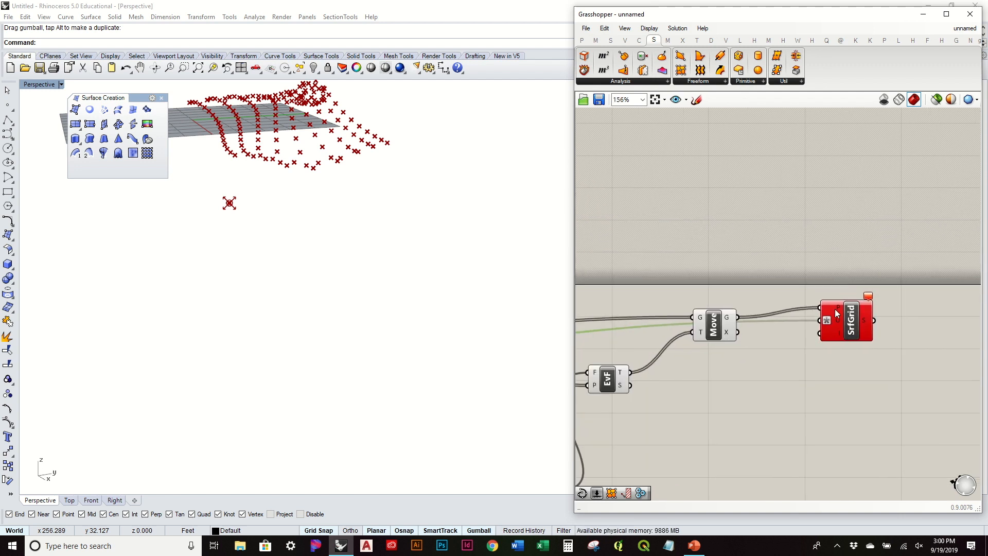
pyautogui.scroll(1, 834, 308)
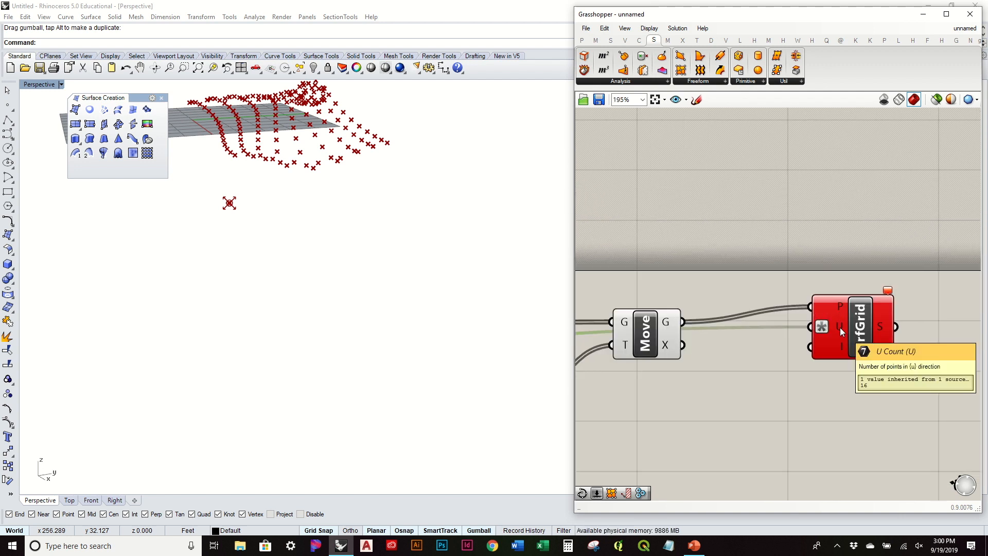
pyautogui.scroll(-4, 840, 327)
pyautogui.moveTo(678, 345); pyautogui.dragTo(897, 345, button='right')
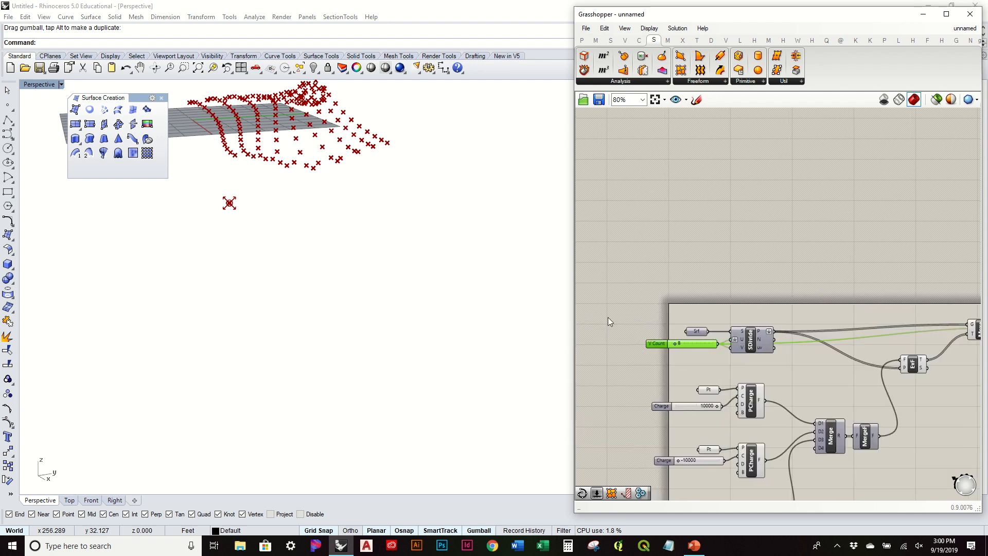
pyautogui.scroll(4, 731, 338)
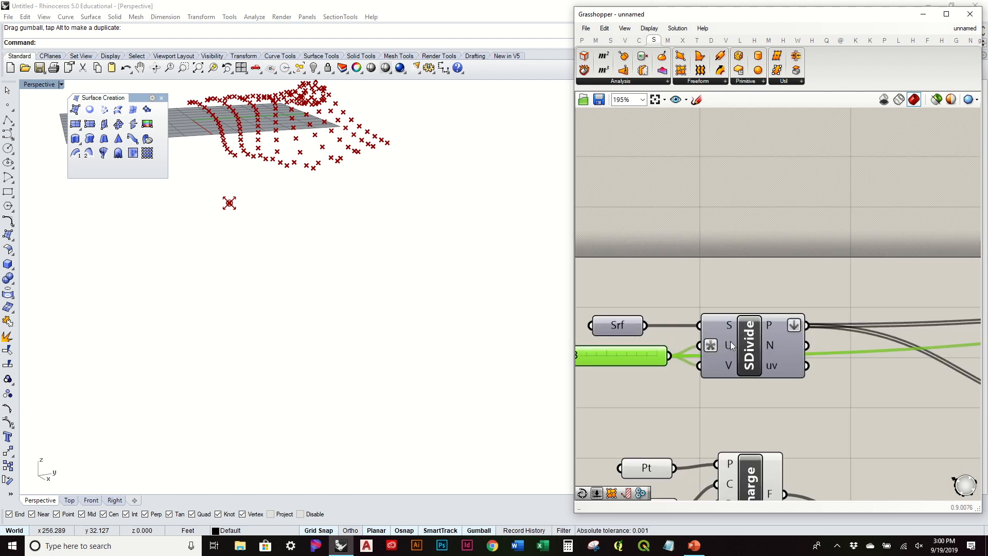
pyautogui.moveTo(731, 345)
pyautogui.scroll(-2, 731, 345)
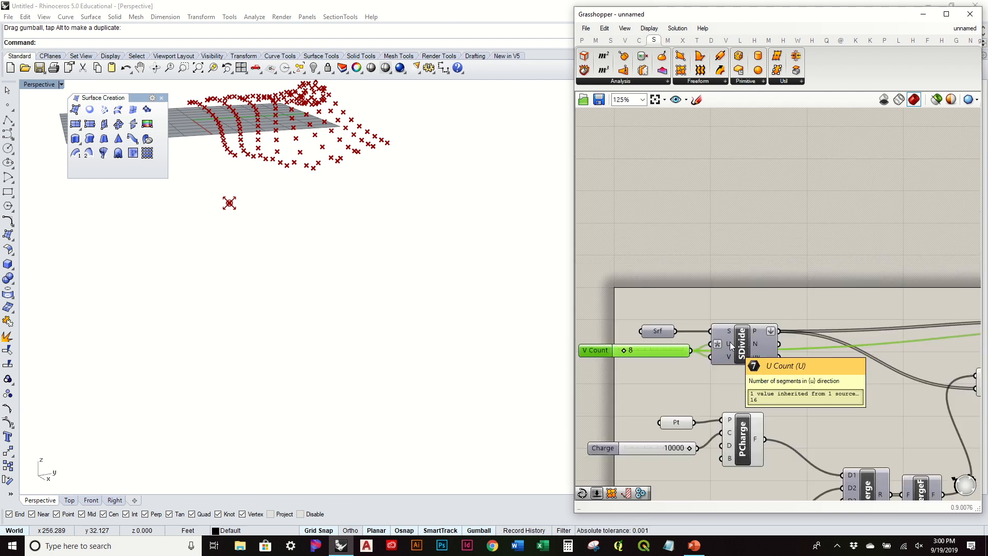
pyautogui.moveTo(870, 384); pyautogui.dragTo(763, 392, button='right')
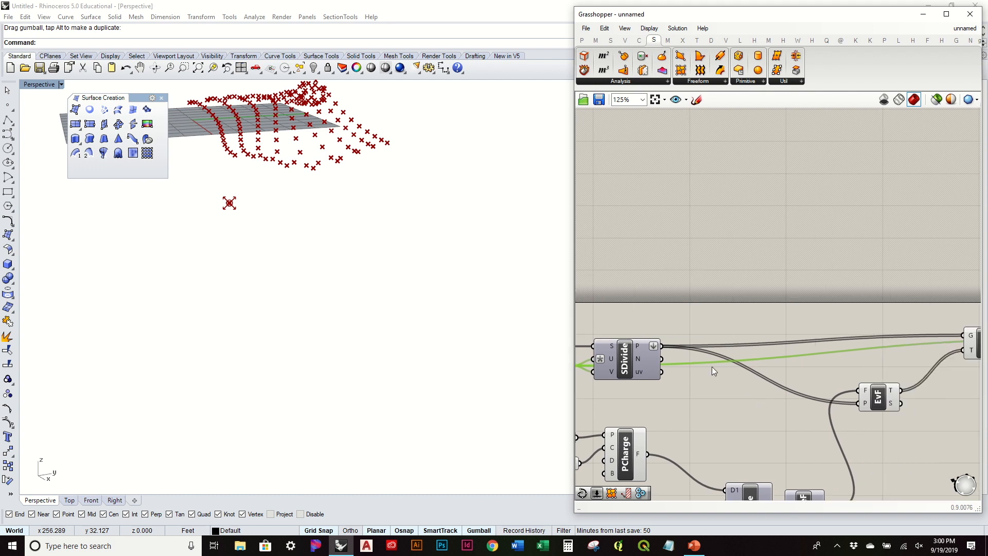
pyautogui.moveTo(862, 331); pyautogui.dragTo(706, 291, button='right')
pyautogui.moveTo(855, 303); pyautogui.dragTo(709, 310, button='right')
pyautogui.scroll(3, 791, 297)
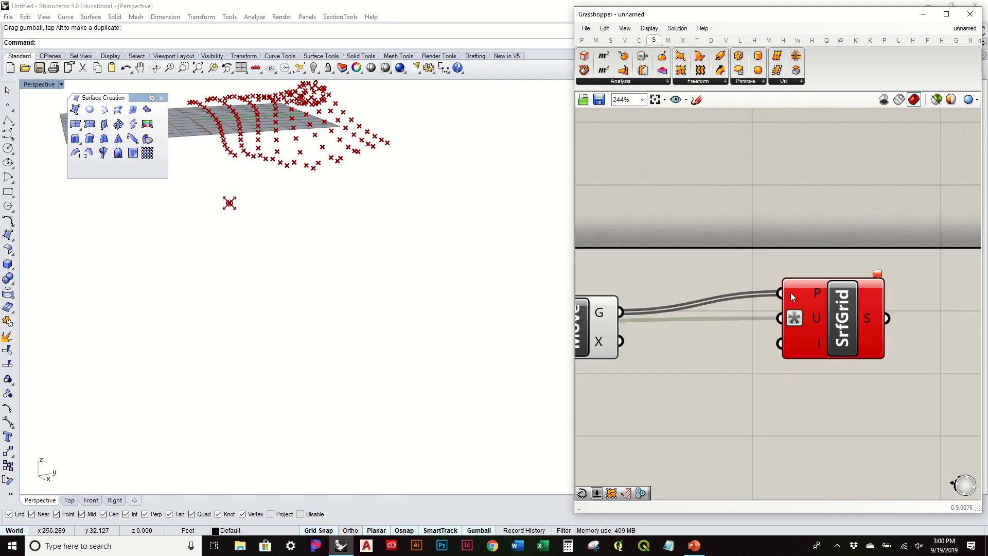
pyautogui.rightClick(813, 319)
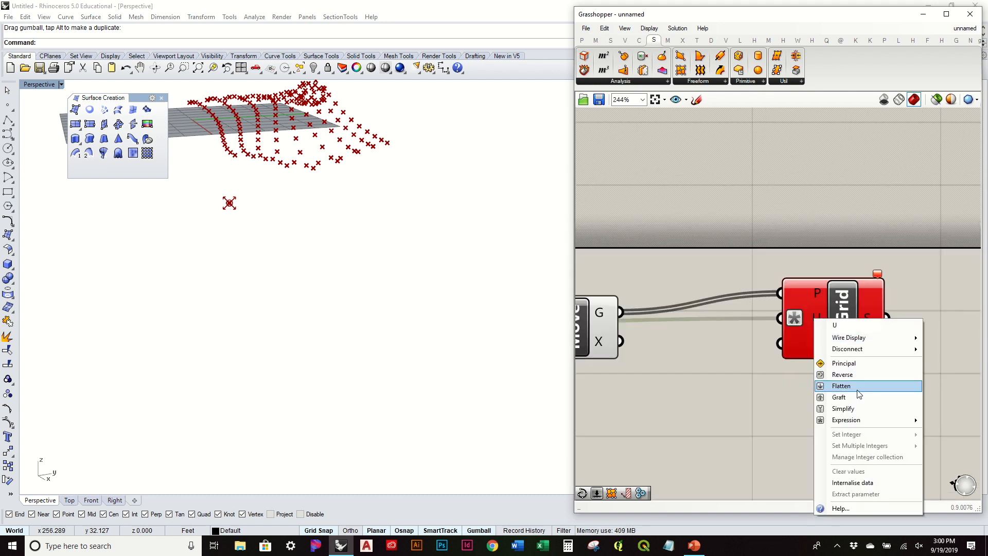
pyautogui.moveTo(861, 422)
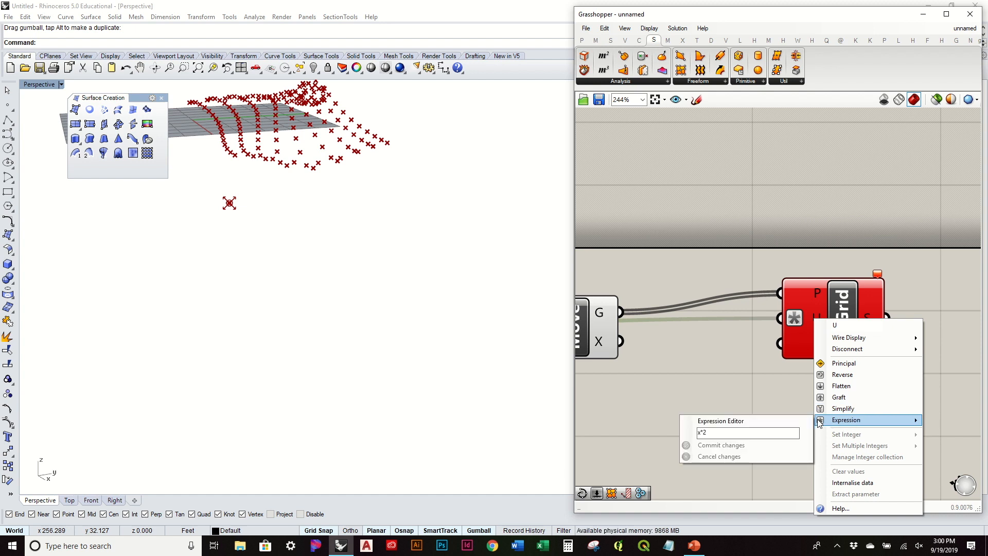
pyautogui.click(772, 433)
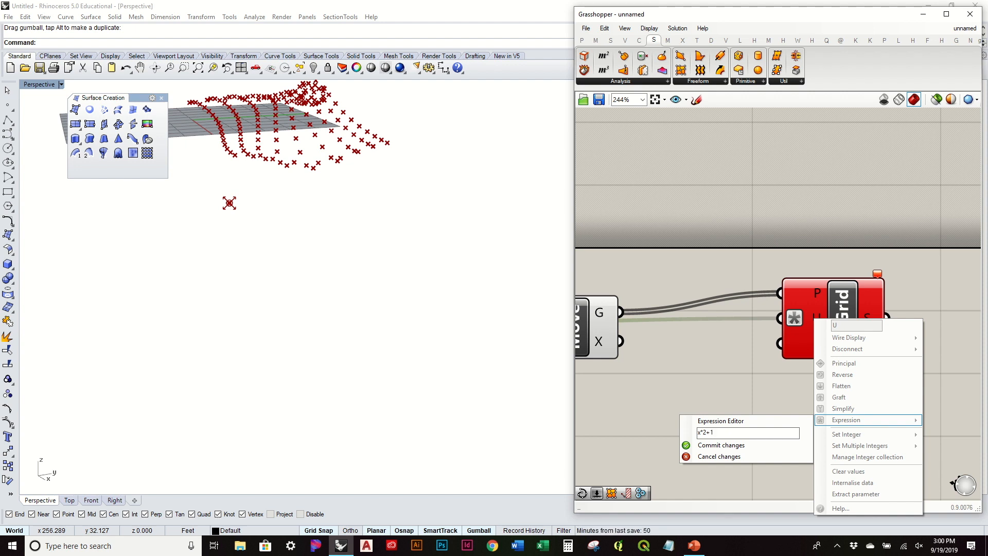
pyautogui.click(721, 445)
# Orbit to inspect the rippled surface, then select the EvF and Move components.
pyautogui.moveTo(357, 241); pyautogui.dragTo(448, 271, button='right')
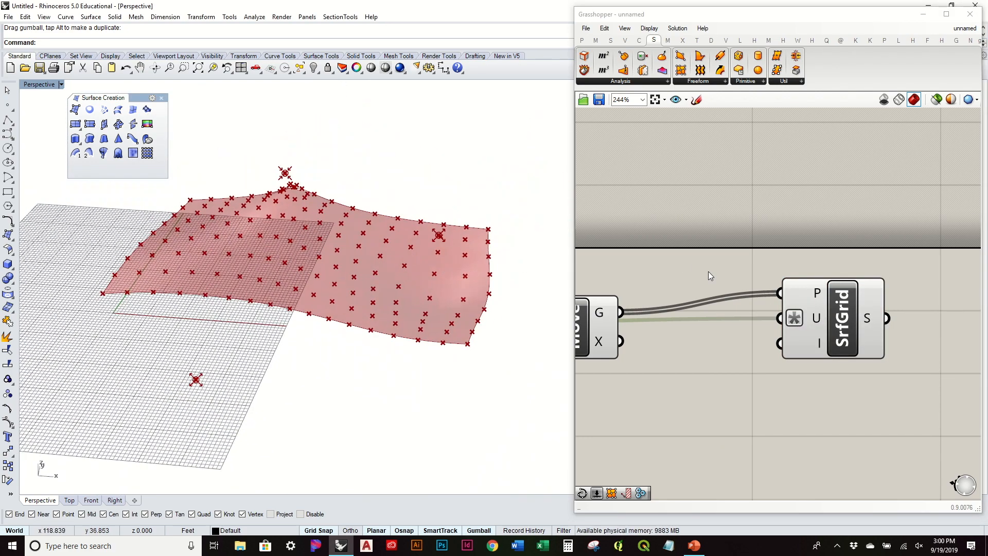
pyautogui.scroll(-3, 716, 279)
pyautogui.moveTo(716, 279); pyautogui.dragTo(866, 263, button='right')
# Turn off the preview of the EvF and Move components.
pyautogui.moveTo(844, 397); pyautogui.dragTo(702, 233)
pyautogui.middleClick(701, 213)
pyautogui.click(735, 181)
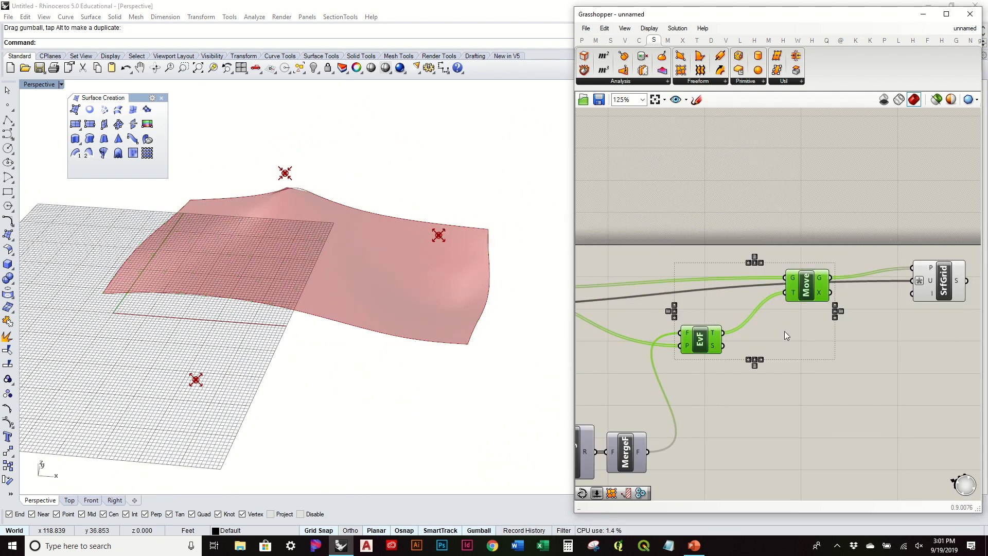
pyautogui.click(785, 335)
pyautogui.moveTo(459, 274); pyautogui.dragTo(505, 186, button='right')
pyautogui.moveTo(522, 210); pyautogui.dragTo(371, 181, button='right')
# Bake SrfGrid's surface into Rhino on Layer 01.
pyautogui.rightClick(943, 283)
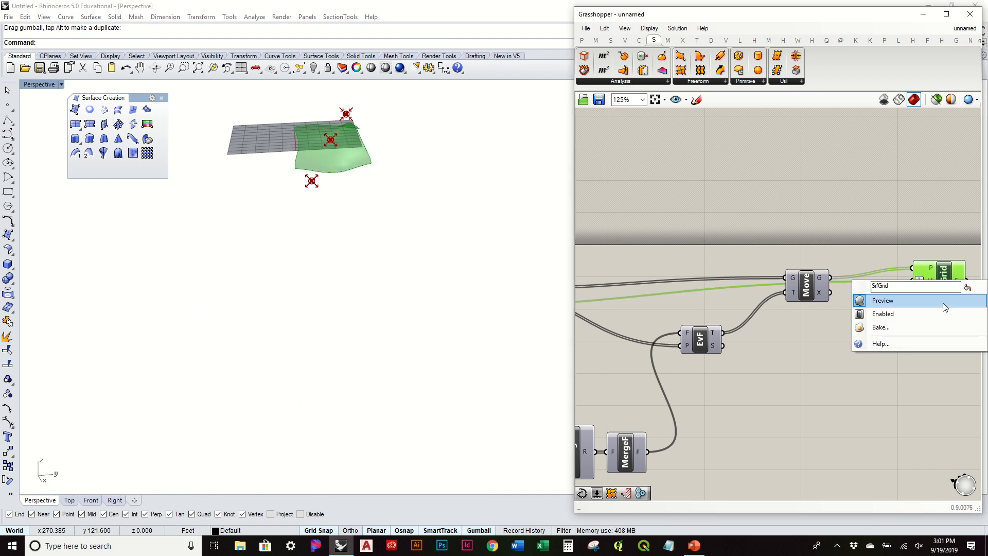
pyautogui.click(933, 325)
pyautogui.click(899, 256)
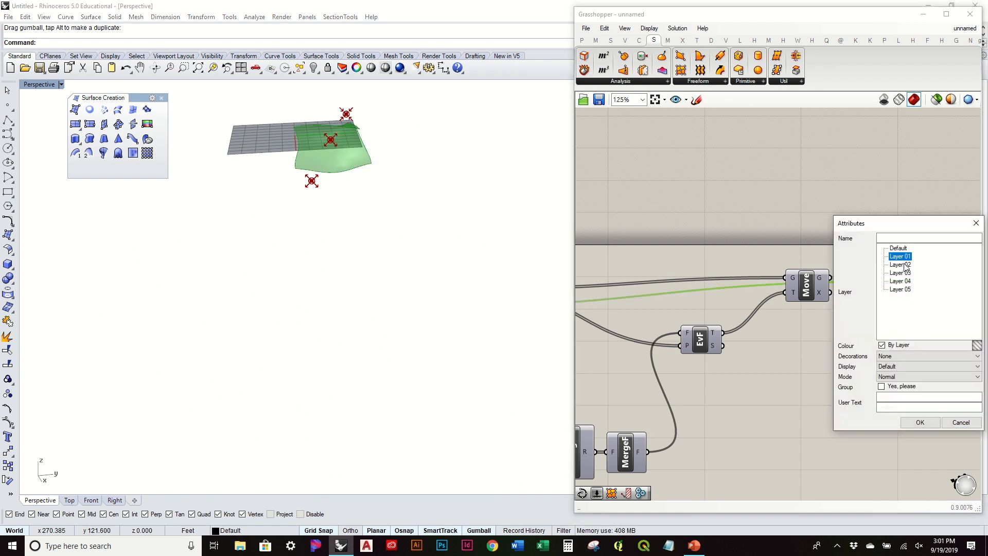
pyautogui.click(919, 422)
# Lift the baked surface above the live preview to compare, then delete it.
pyautogui.moveTo(384, 267); pyautogui.dragTo(476, 267, button='right')
pyautogui.click(485, 237)
pyautogui.moveTo(476, 215); pyautogui.dragTo(474, 132)
pyautogui.press('Escape')
pyautogui.moveTo(379, 220); pyautogui.dragTo(430, 221, button='right')
pyautogui.click(428, 222)
pyautogui.press('Delete')
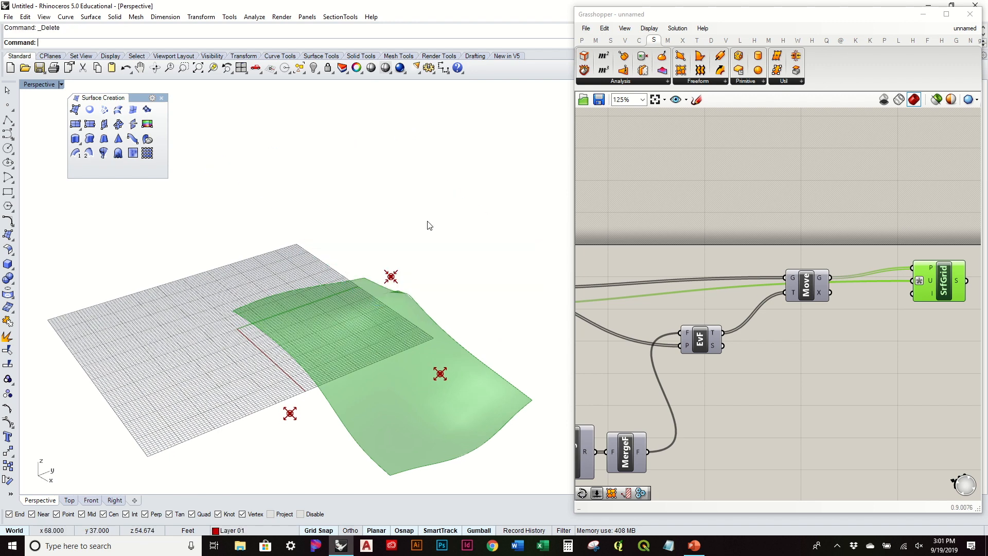
# Turn on the Move component's preview to check the displaced points.
pyautogui.scroll(-3, 710, 257)
pyautogui.scroll(3, 669, 247)
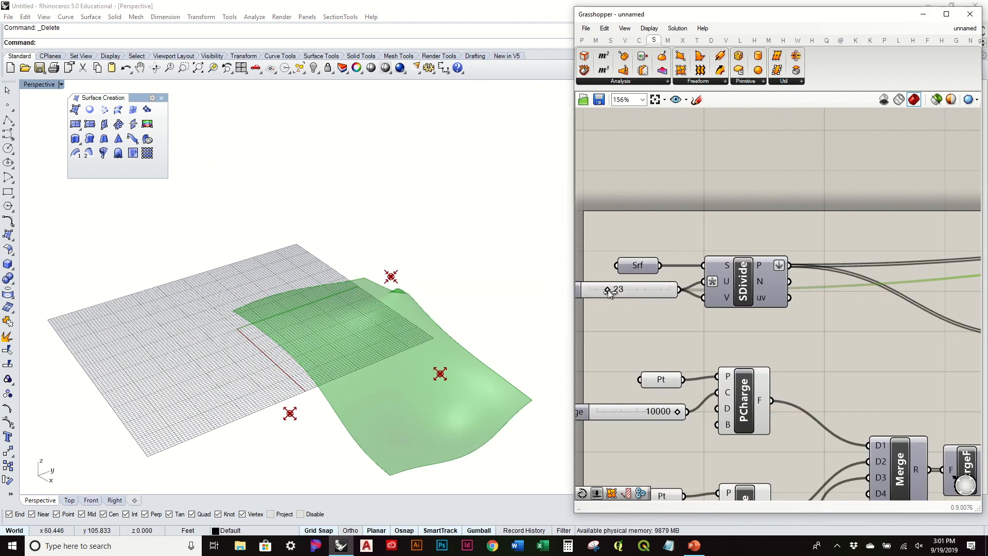
pyautogui.moveTo(494, 375); pyautogui.dragTo(561, 352, button='right')
pyautogui.moveTo(378, 358); pyautogui.dragTo(511, 279, button='right')
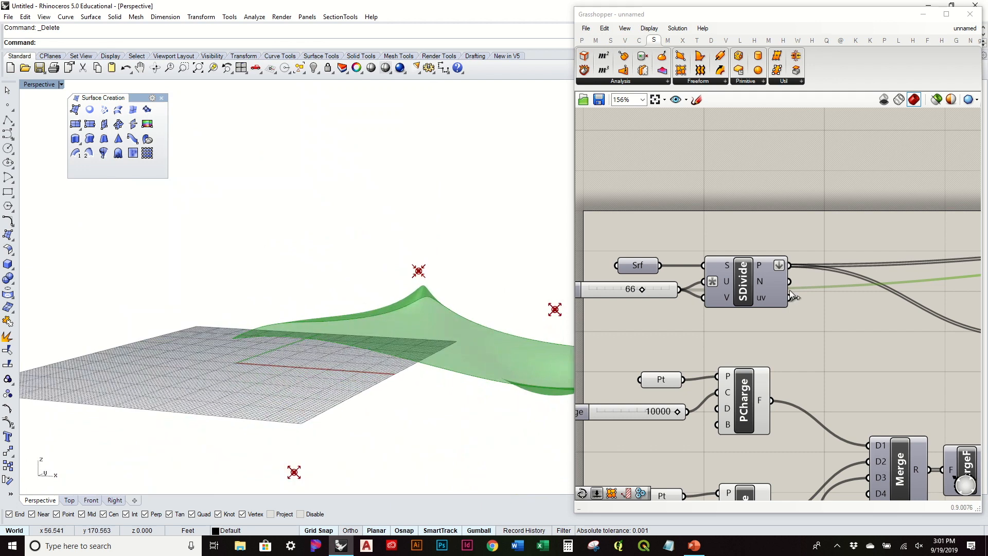
pyautogui.moveTo(858, 310); pyautogui.dragTo(748, 316, button='right')
pyautogui.scroll(-2, 731, 317)
pyautogui.scroll(3, 841, 274)
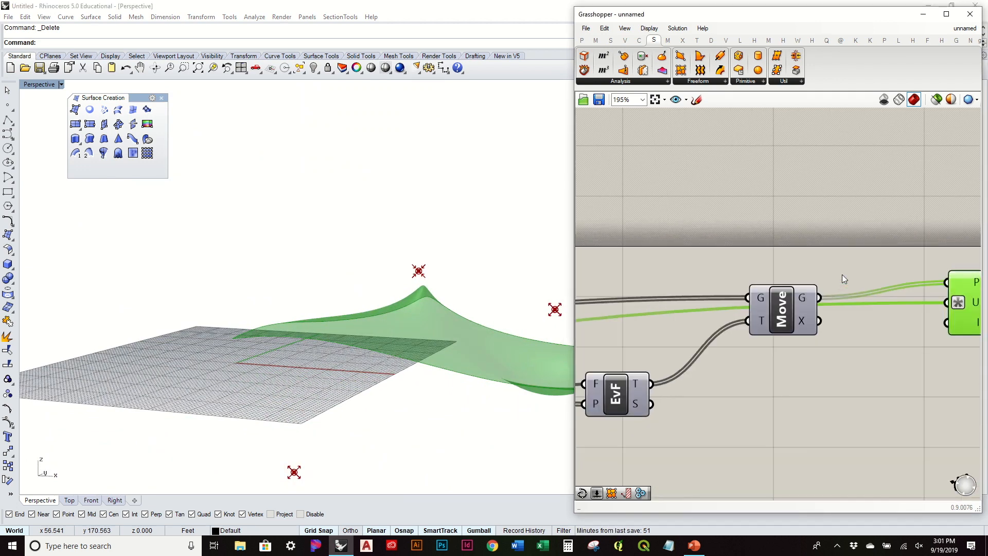
pyautogui.rightClick(781, 313)
pyautogui.click(813, 331)
# Hide the Move component's preview points again.
pyautogui.moveTo(466, 335); pyautogui.dragTo(433, 381, button='right')
pyautogui.scroll(8, 433, 380)
pyautogui.scroll(-5, 433, 381)
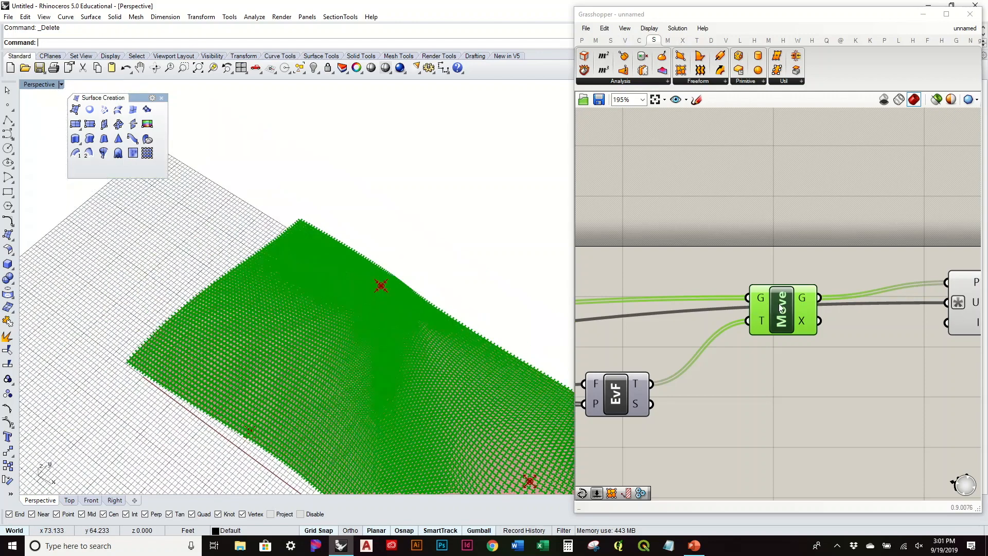
pyautogui.rightClick(776, 312)
pyautogui.click(808, 327)
pyautogui.moveTo(474, 379); pyautogui.dragTo(739, 283, button='right')
pyautogui.moveTo(405, 358); pyautogui.dragTo(397, 343, button='right')
# Drag the V Count slider to 49 while watching the surface regenerate.
pyautogui.scroll(2, 639, 290)
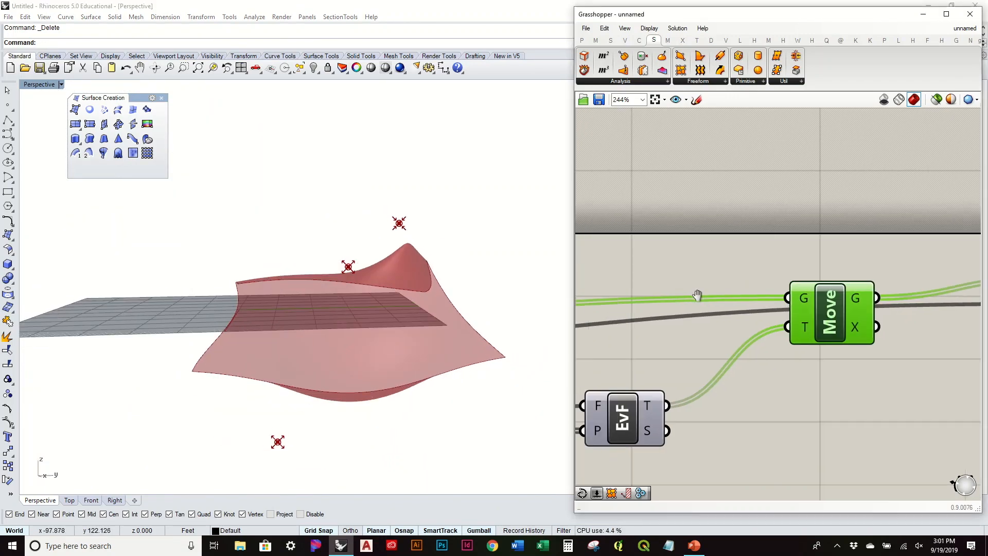
pyautogui.scroll(3, 400, 254)
pyautogui.scroll(-4, 718, 309)
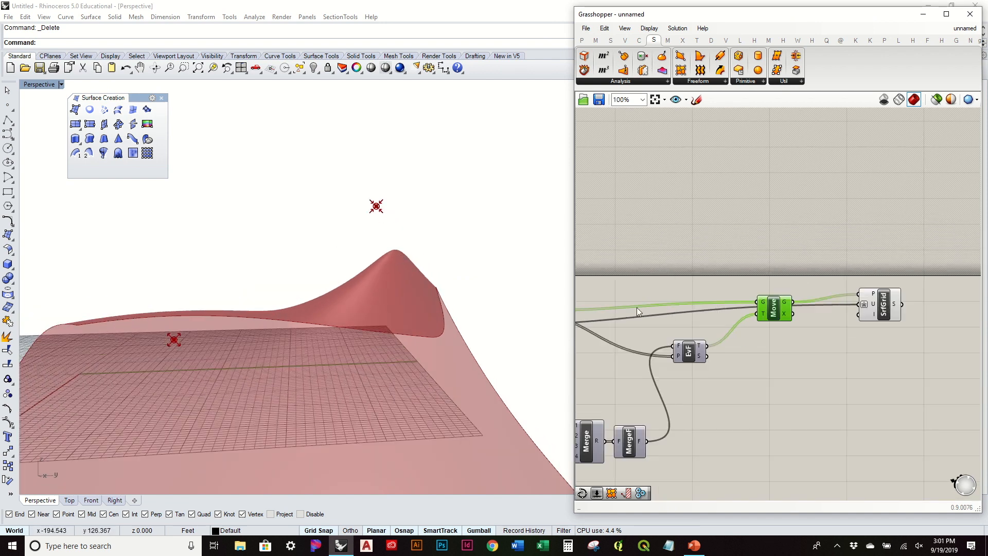
pyautogui.moveTo(684, 325); pyautogui.dragTo(890, 302, button='right')
pyautogui.moveTo(655, 285); pyautogui.dragTo(702, 281, button='right')
pyautogui.scroll(4, 702, 280)
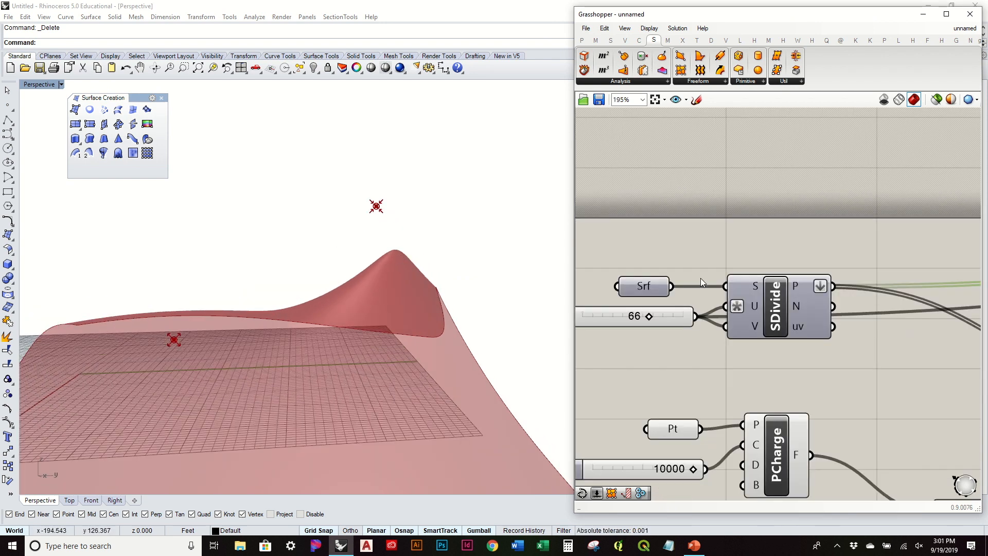
pyautogui.moveTo(629, 333); pyautogui.dragTo(591, 341)
pyautogui.moveTo(590, 340); pyautogui.dragTo(708, 323, button='right')
pyautogui.moveTo(709, 323); pyautogui.dragTo(752, 330)
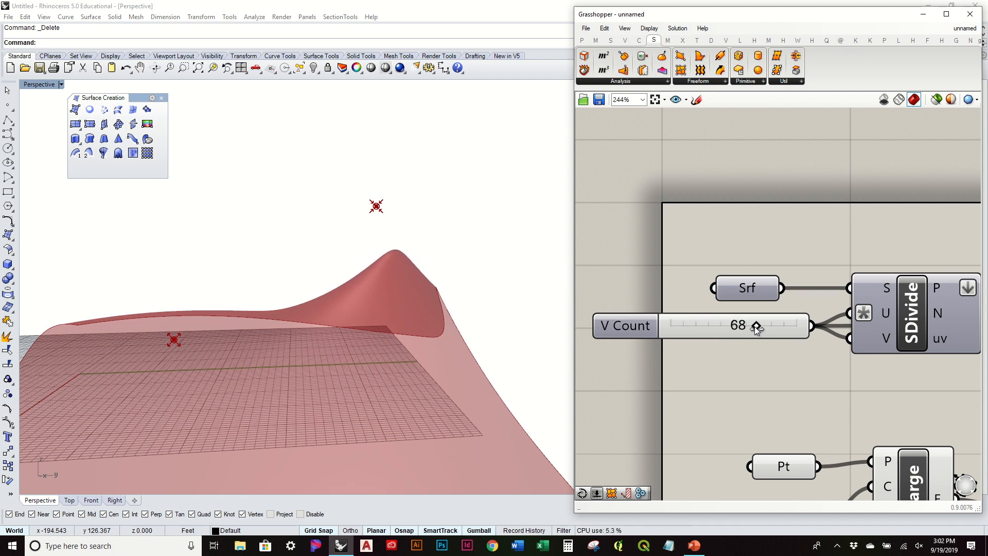
pyautogui.moveTo(723, 332)
pyautogui.mouseDown()
pyautogui.moveTo(677, 337)
pyautogui.moveTo(733, 332)
pyautogui.mouseUp()
pyautogui.scroll(-5, 436, 245)
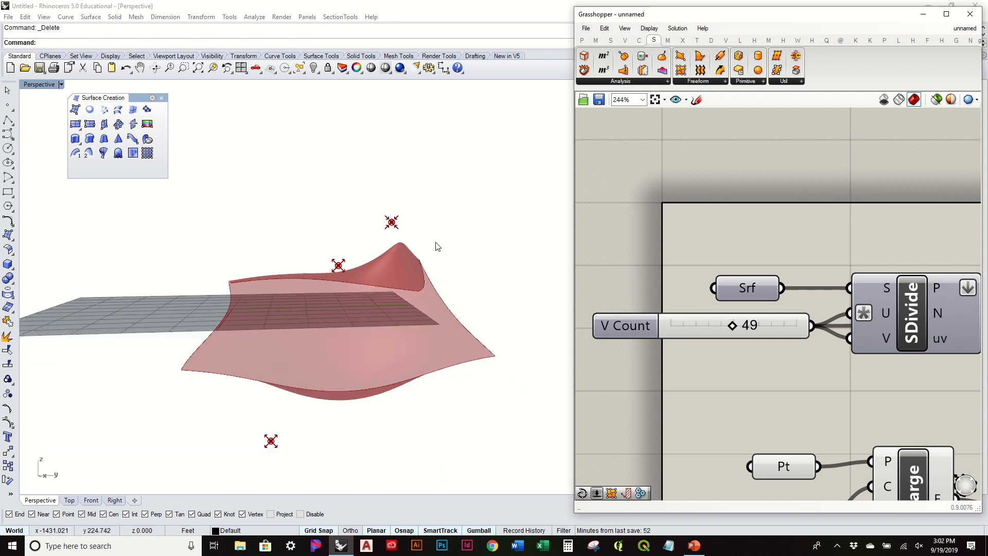
pyautogui.moveTo(849, 288); pyautogui.dragTo(734, 312, button='right')
pyautogui.scroll(-5, 734, 312)
pyautogui.moveTo(909, 315); pyautogui.dragTo(734, 315, button='right')
pyautogui.scroll(3, 911, 299)
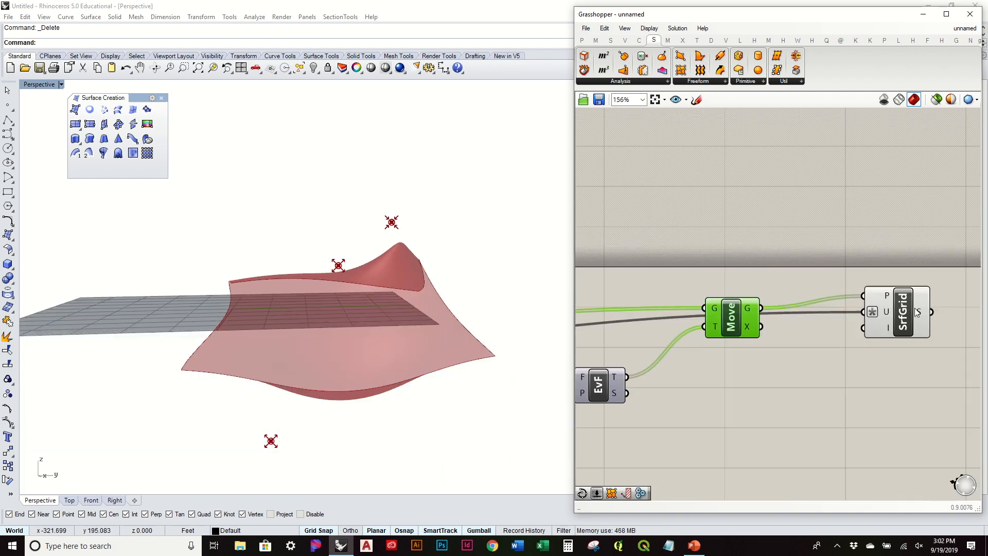
pyautogui.click(913, 306)
pyautogui.rightClick(913, 308)
pyautogui.click(926, 370)
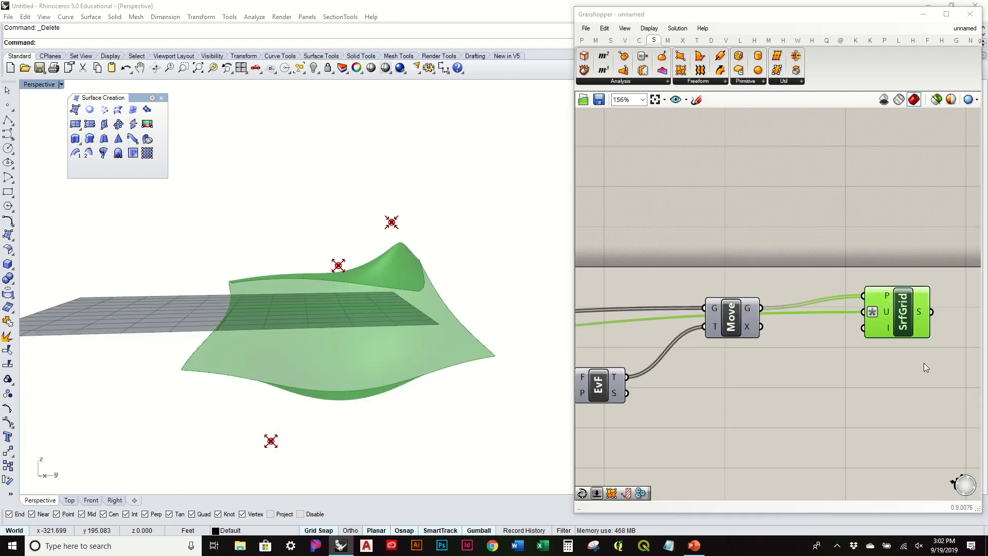
pyautogui.click(925, 462)
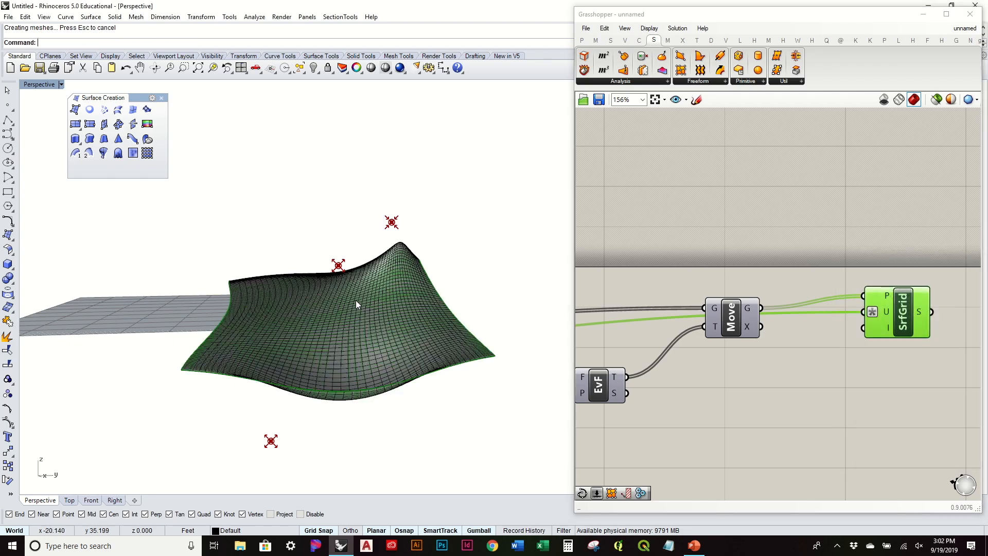
pyautogui.moveTo(381, 292); pyautogui.dragTo(379, 329, button='right')
pyautogui.click(415, 294)
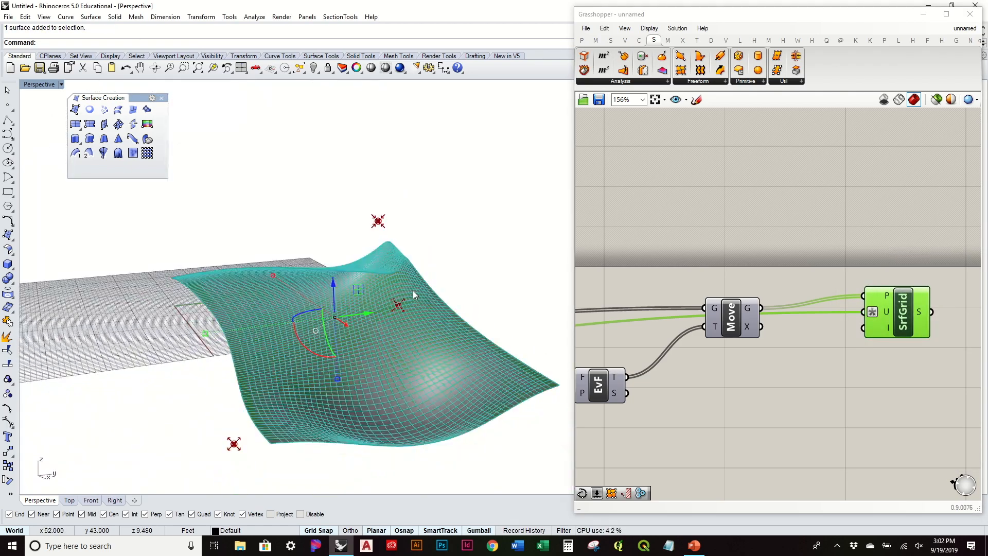
pyautogui.press('Delete')
pyautogui.moveTo(414, 294); pyautogui.dragTo(410, 241, button='right')
pyautogui.moveTo(432, 286); pyautogui.dragTo(329, 309, button='right')
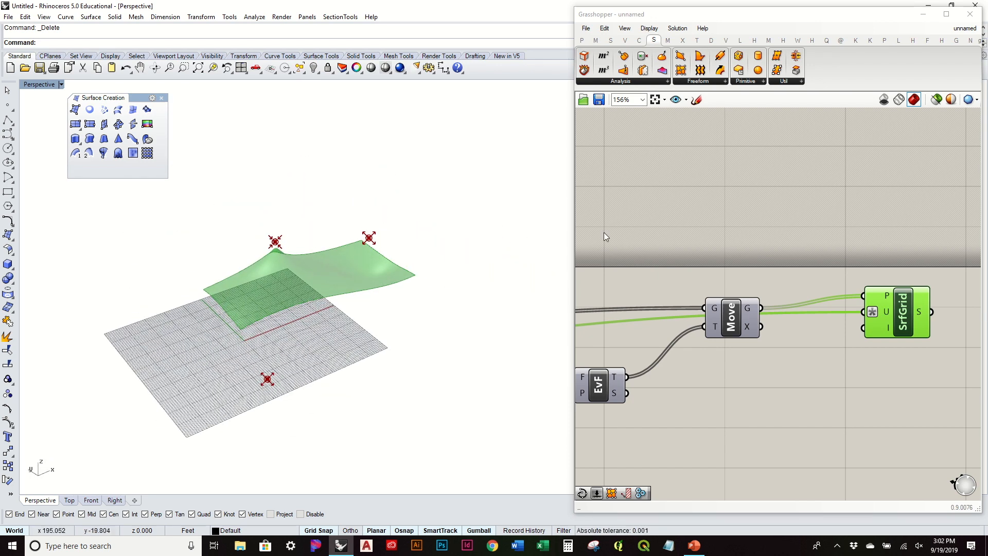
# Turn off preview for the SrfGrid component and the point charge group.
pyautogui.scroll(-5, 820, 301)
pyautogui.moveTo(906, 329); pyautogui.dragTo(867, 295, button='right')
pyautogui.moveTo(960, 328); pyautogui.dragTo(922, 223)
pyautogui.middleClick(922, 224)
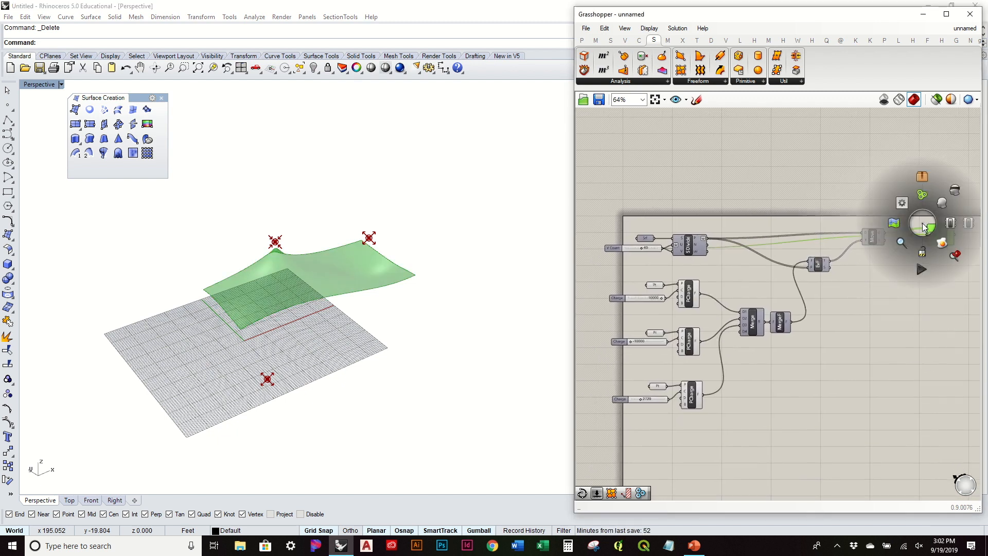
pyautogui.click(954, 191)
pyautogui.moveTo(750, 443); pyautogui.dragTo(625, 268)
pyautogui.middleClick(630, 270)
pyautogui.click(664, 239)
pyautogui.moveTo(337, 263); pyautogui.dragTo(345, 323, button='right')
# Duplicate the Srf, V Count and SDivide group lower down, deleting the copied slider and SDivide.
pyautogui.moveTo(638, 363); pyautogui.dragTo(684, 221, button='right')
pyautogui.moveTo(735, 155); pyautogui.dragTo(627, 108)
pyautogui.hotkey('ctrl', 'c')
pyautogui.hotkey('ctrl', 'v')
pyautogui.moveTo(701, 138); pyautogui.dragTo(733, 389)
pyautogui.click(745, 331)
pyautogui.scroll(3, 706, 395)
pyautogui.moveTo(802, 435); pyautogui.dragTo(699, 333)
pyautogui.press('Delete')
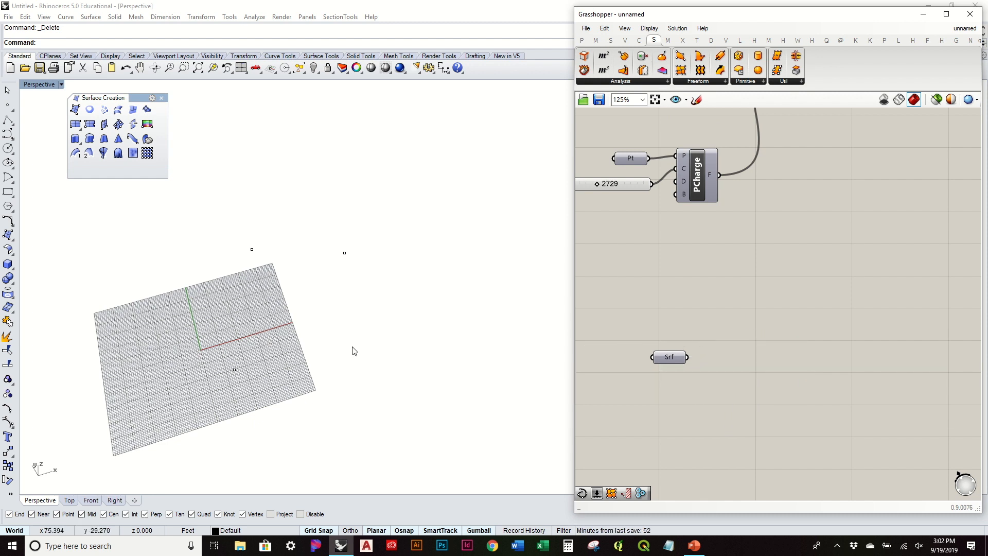
# Toggle the copied Srf parameter's preview, then show the hidden surface again in Rhino.
pyautogui.moveTo(352, 356); pyautogui.dragTo(344, 390, button='right')
pyautogui.rightClick(672, 359)
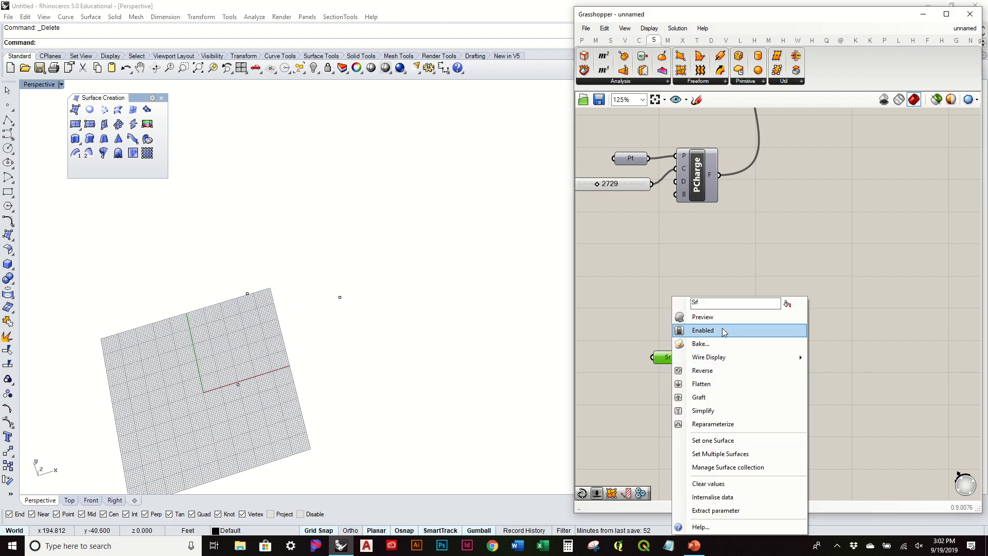
pyautogui.click(703, 316)
pyautogui.rightClick(676, 364)
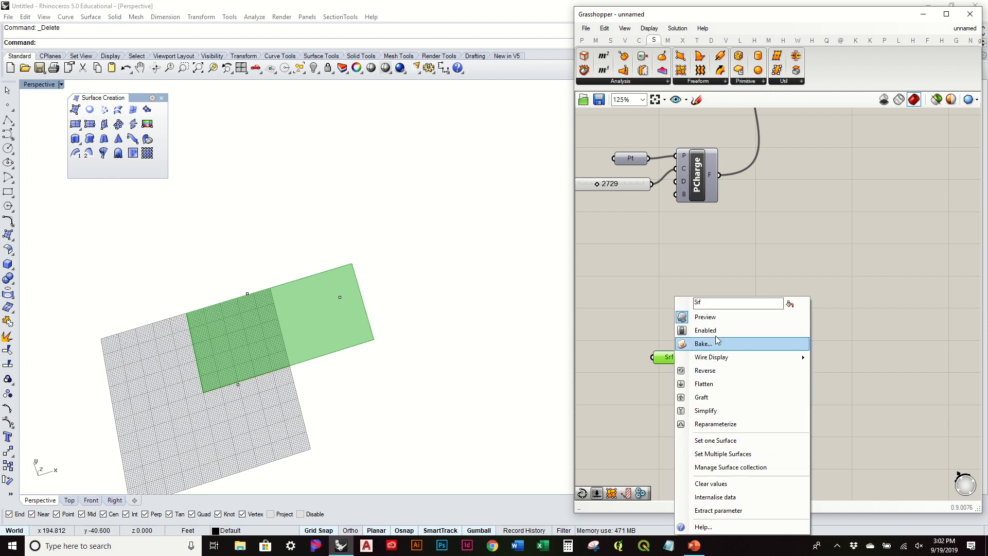
pyautogui.click(703, 315)
pyautogui.moveTo(648, 388); pyautogui.dragTo(650, 372, button='right')
pyautogui.click(412, 368)
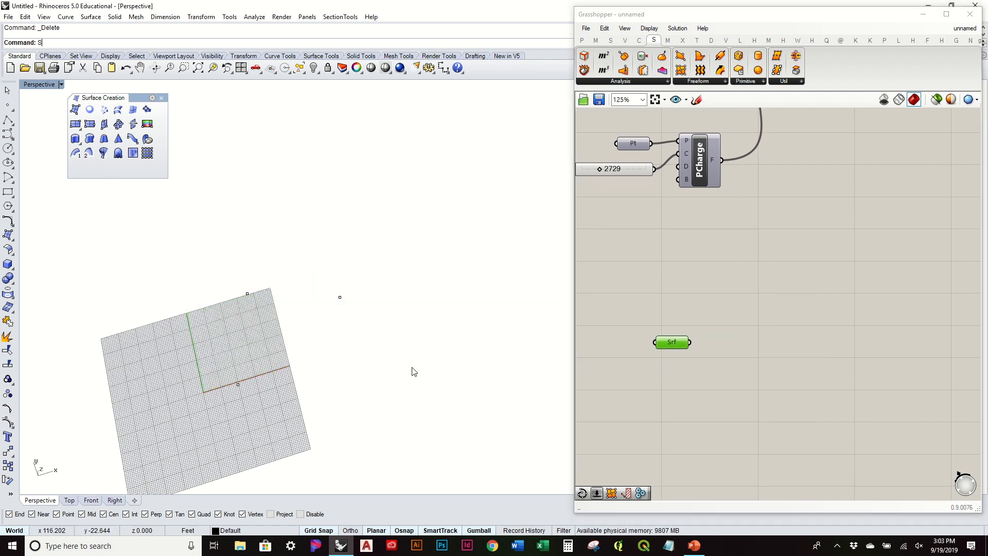
pyautogui.press('Return')
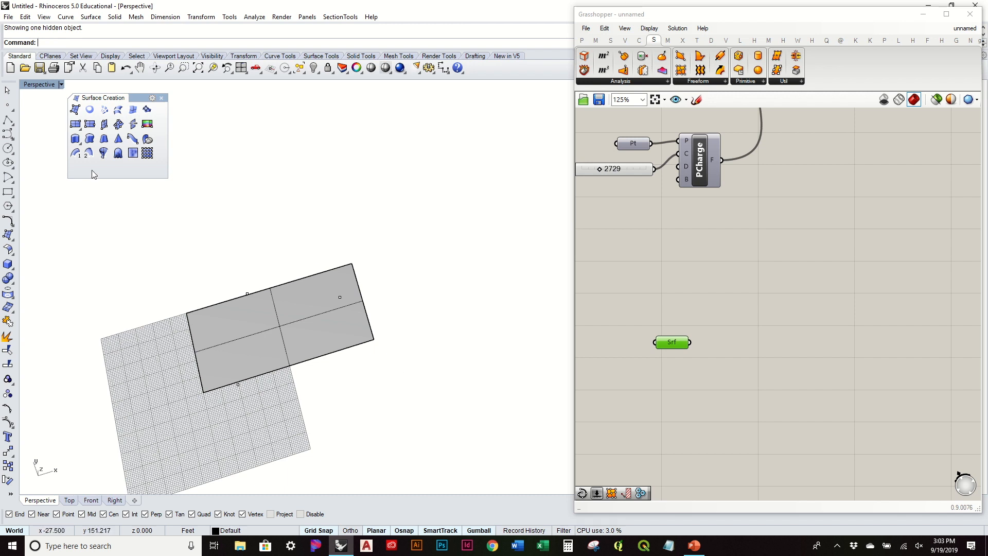
# Draw a polyline from the surface's lower-left corner to its right corner.
pyautogui.click(8, 120)
pyautogui.click(205, 391)
pyautogui.click(373, 339)
pyautogui.press('Return')
# Add a Curve parameter below and set the drawn line into it.
pyautogui.click(360, 355)
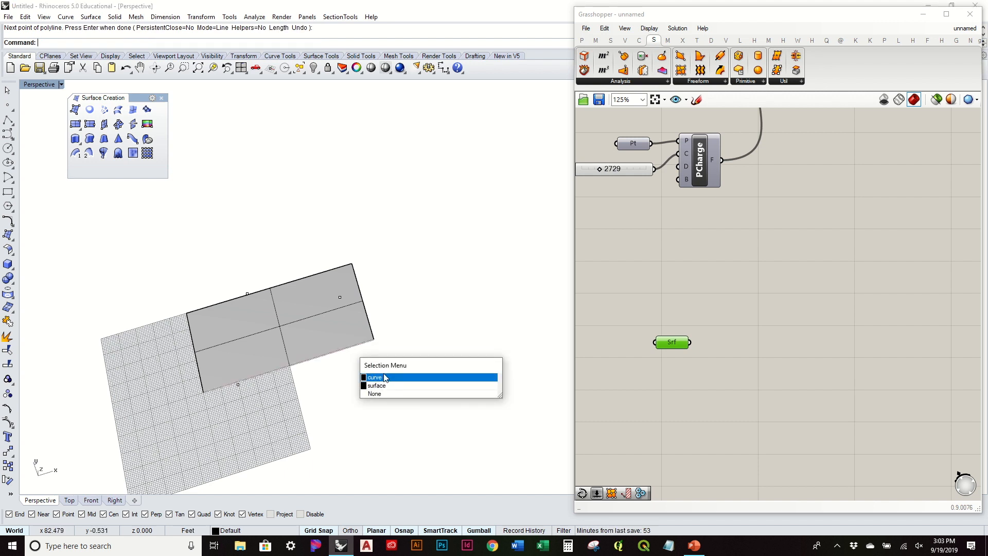
pyautogui.click(370, 374)
pyautogui.click(582, 40)
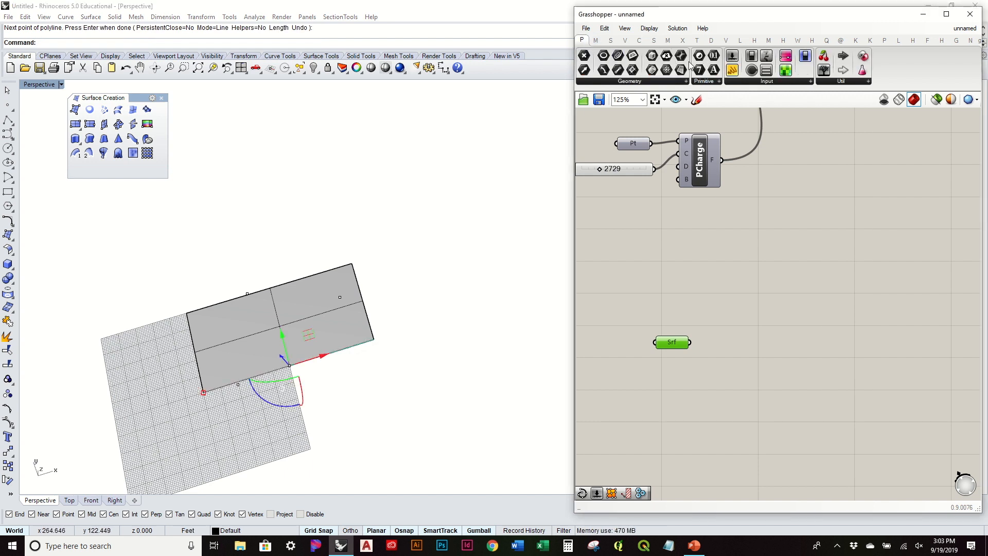
pyautogui.moveTo(708, 355); pyautogui.dragTo(766, 432)
pyautogui.rightClick(765, 432)
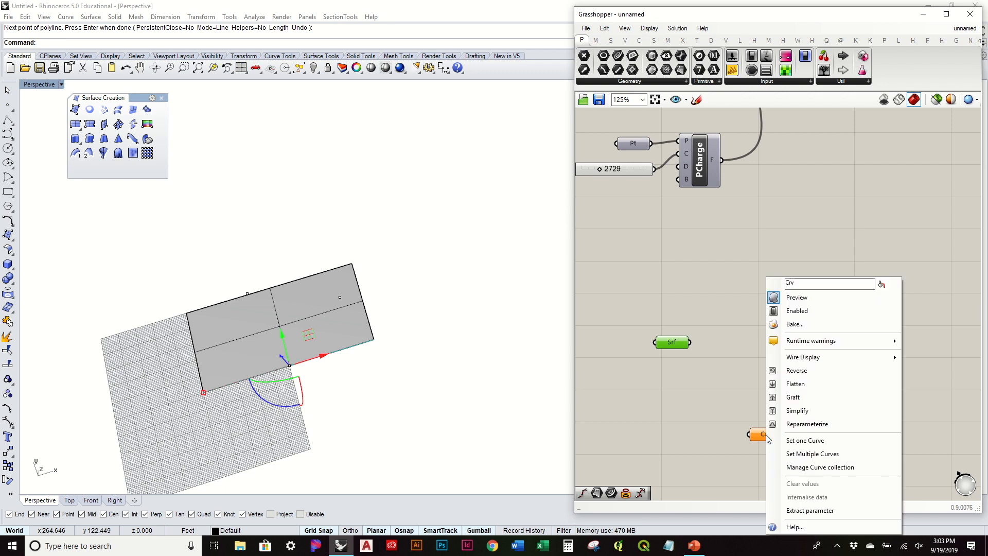
pyautogui.click(814, 444)
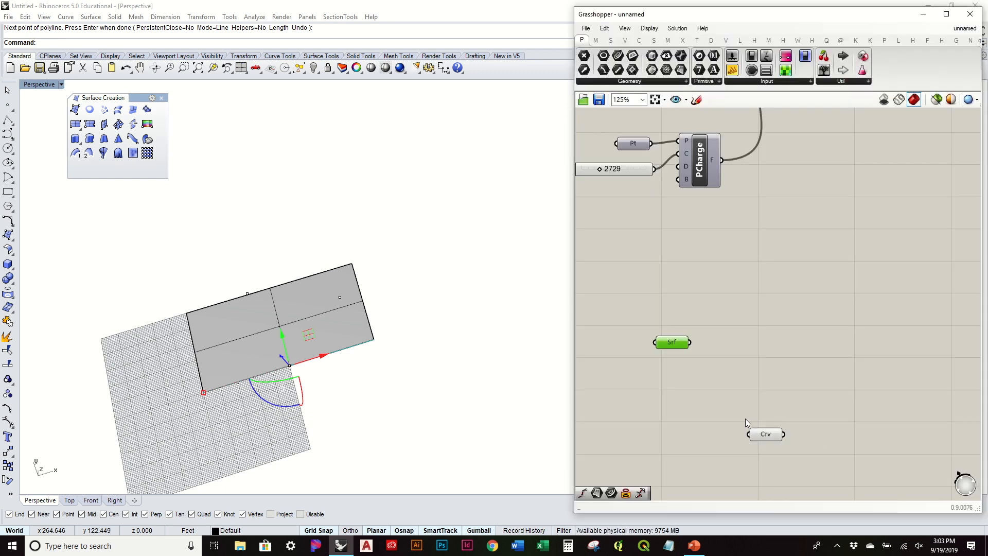
# Hide the line and the surface in Rhino with the Hide command.
pyautogui.click(354, 407)
pyautogui.moveTo(409, 399); pyautogui.dragTo(338, 335)
pyautogui.write('Hide')
pyautogui.press('Return')
# Turn on the Srf parameter's surface preview.
pyautogui.click(671, 343)
pyautogui.rightClick(671, 344)
pyautogui.click(718, 314)
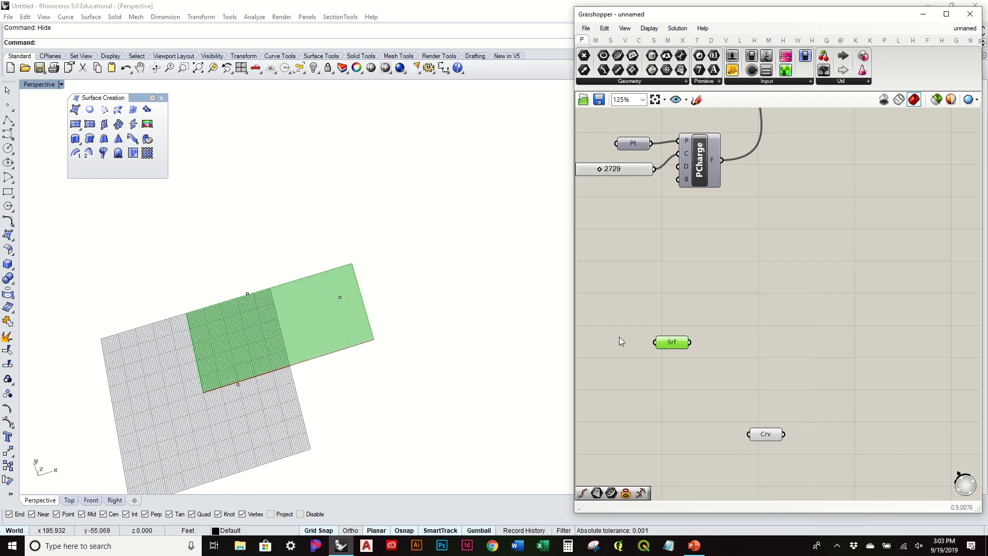
pyautogui.moveTo(463, 415); pyautogui.dragTo(437, 270, button='right')
# Hide the surface's selected control points and deselect the Srf parameter.
pyautogui.moveTo(196, 162); pyautogui.dragTo(437, 372)
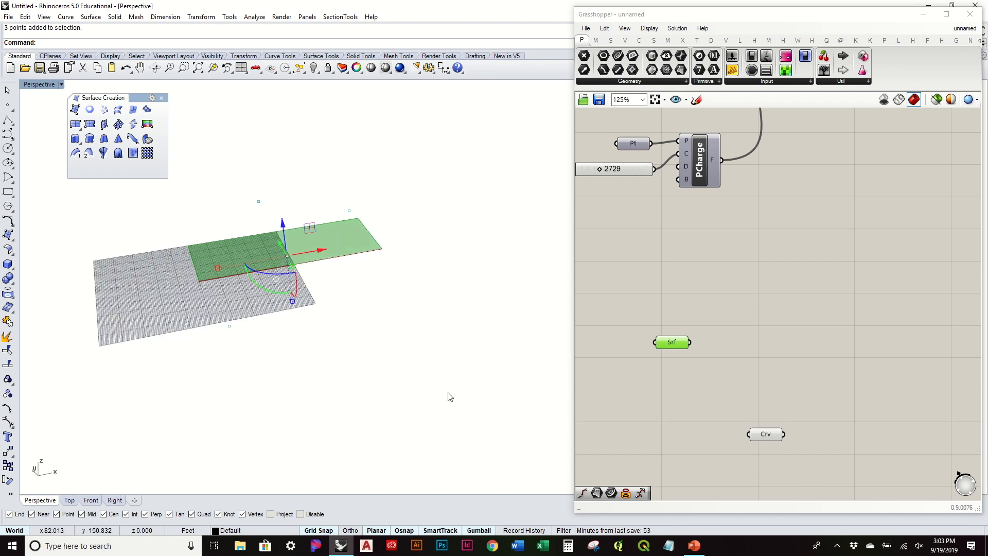
pyautogui.write('Hide')
pyautogui.press('Return')
pyautogui.moveTo(457, 397); pyautogui.dragTo(602, 333, button='right')
pyautogui.click(747, 331)
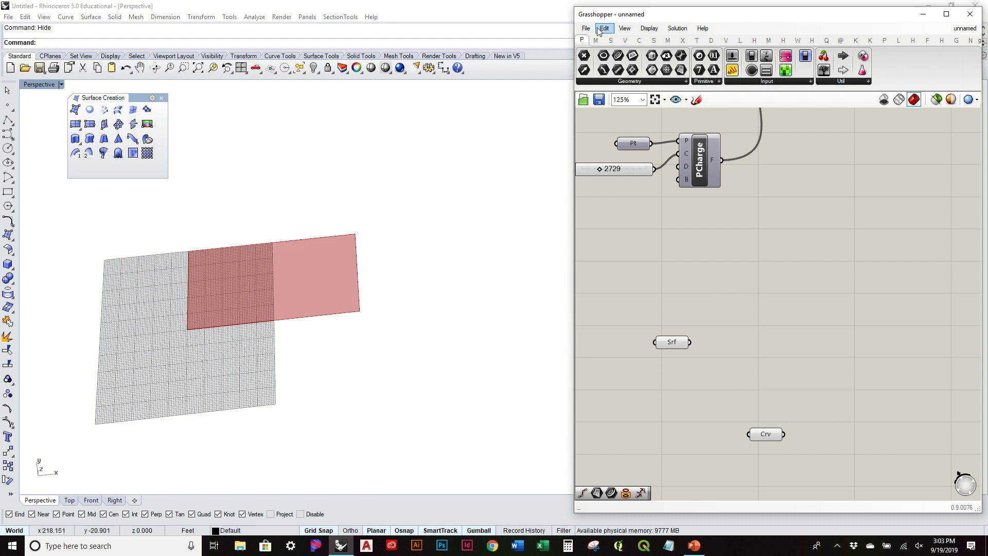
# Browse the Vector tab's Field components while reorienting the view and repositioning the Srf parameter.
pyautogui.click(628, 40)
pyautogui.click(595, 82)
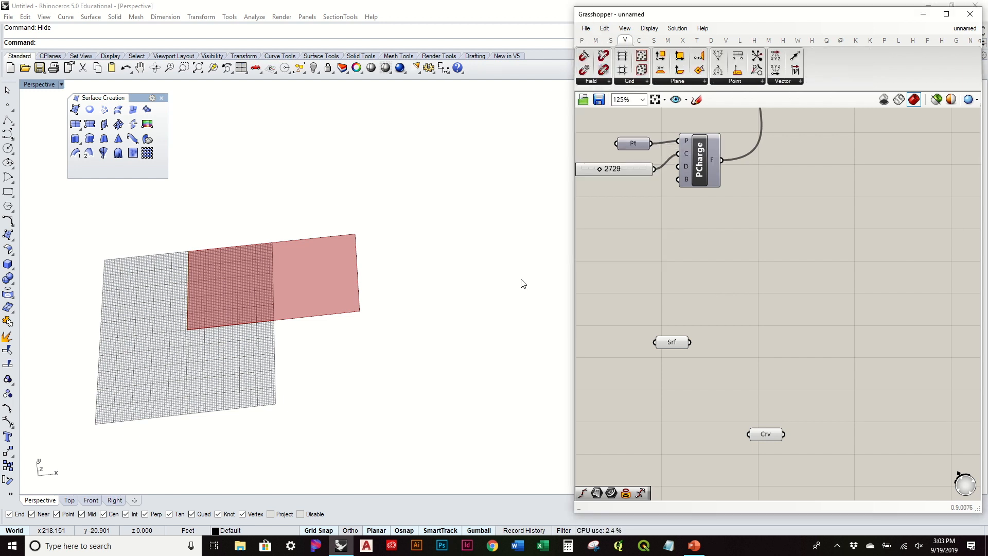
pyautogui.moveTo(523, 280); pyautogui.dragTo(336, 247, button='right')
pyautogui.scroll(6, 288, 319)
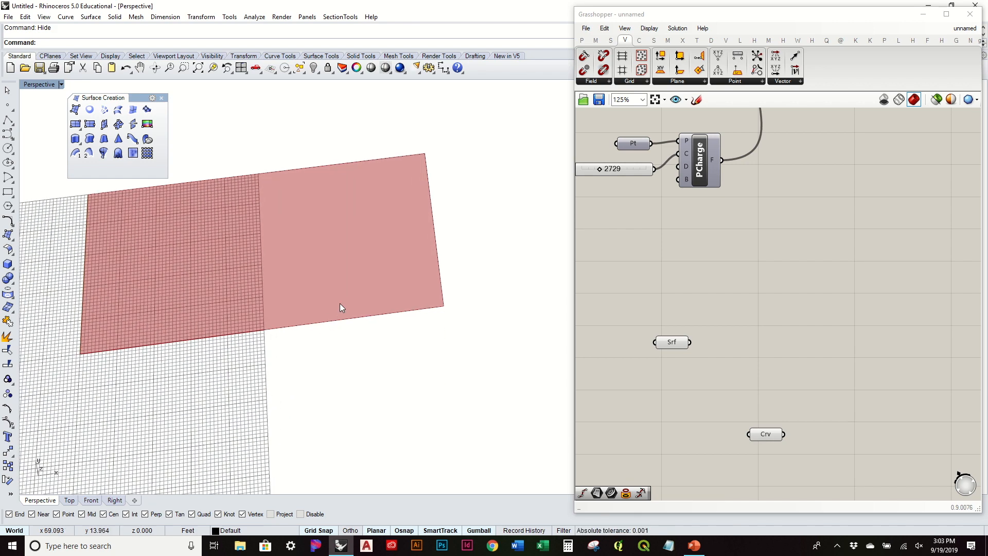
pyautogui.click(583, 83)
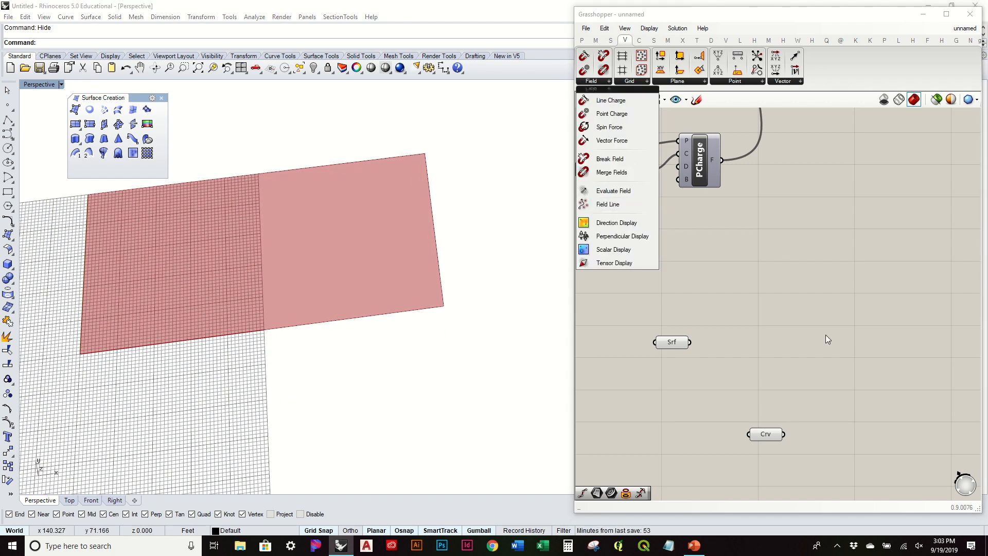
pyautogui.click(670, 341)
pyautogui.moveTo(420, 331); pyautogui.dragTo(400, 297, button='right')
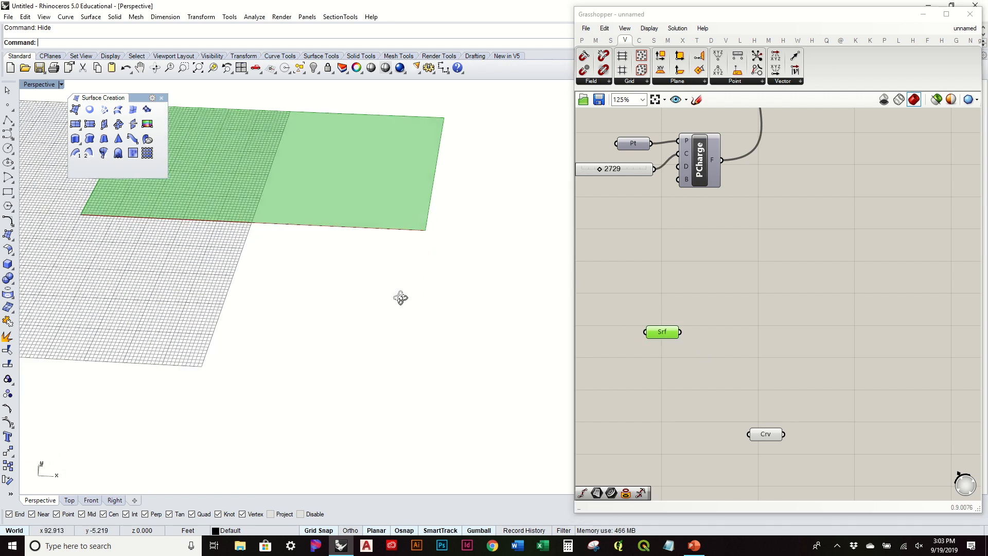
pyautogui.moveTo(429, 260); pyautogui.dragTo(445, 270, button='right')
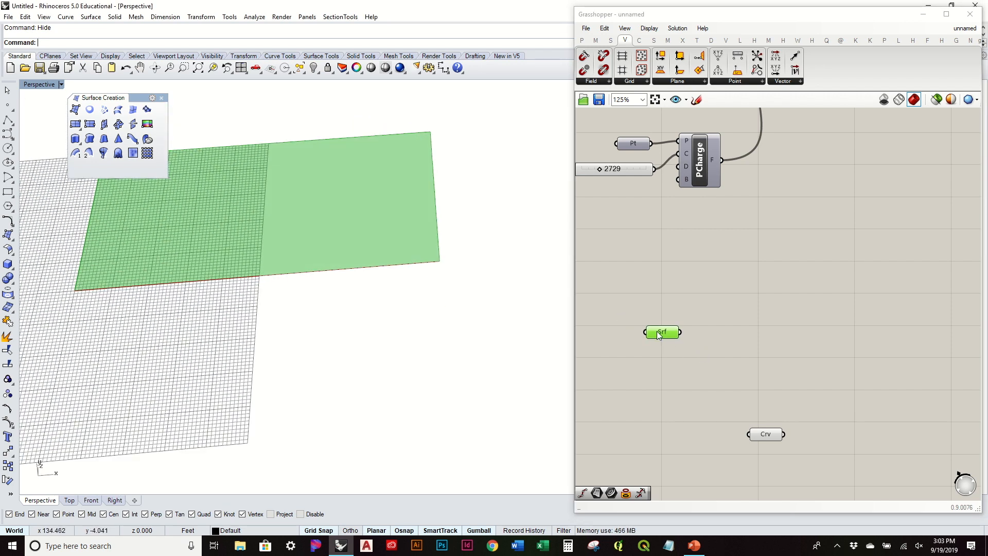
pyautogui.moveTo(658, 336); pyautogui.dragTo(649, 311)
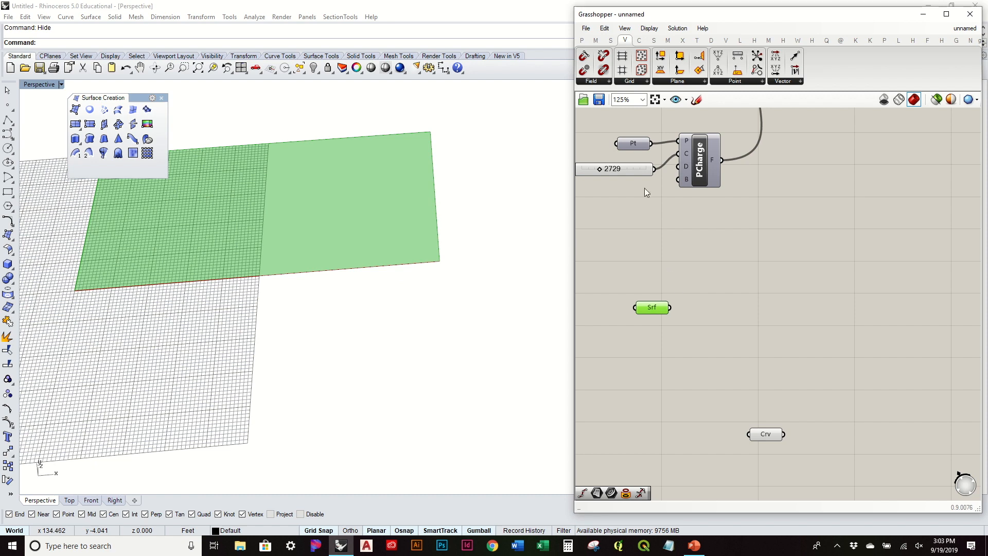
pyautogui.click(600, 82)
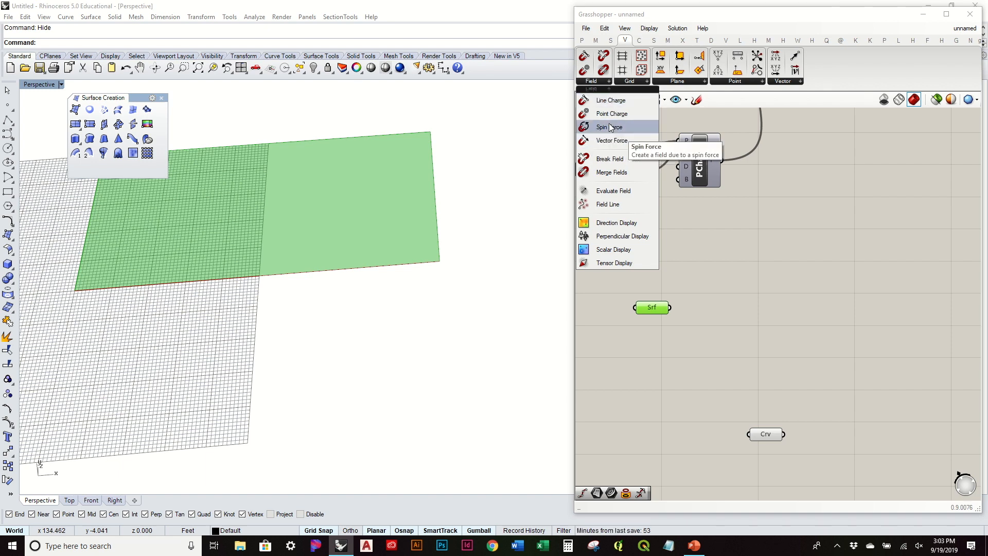
pyautogui.click(810, 321)
pyautogui.moveTo(666, 310); pyautogui.dragTo(681, 300)
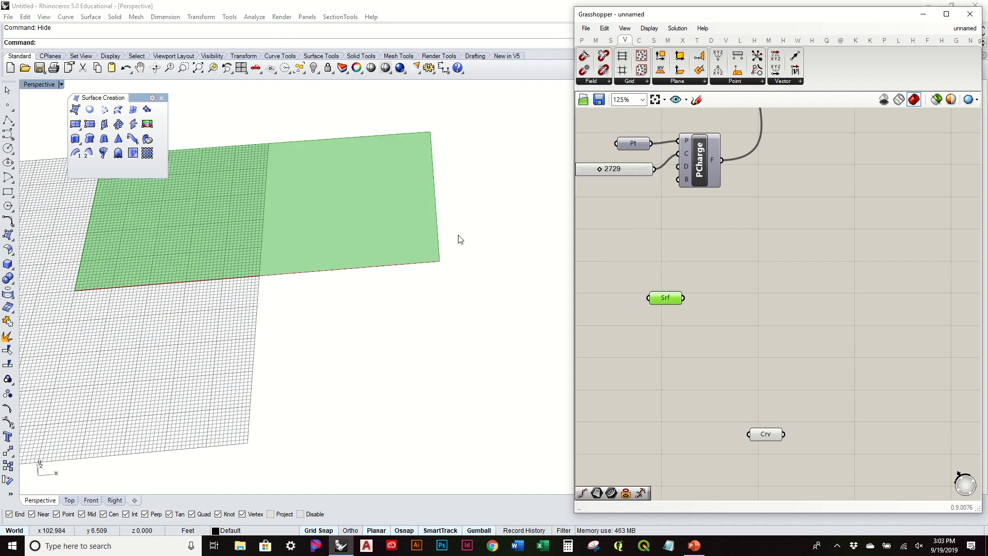
# Place a Line Charge field component on the canvas.
pyautogui.click(607, 83)
pyautogui.moveTo(611, 101); pyautogui.dragTo(727, 342)
pyautogui.moveTo(720, 339)
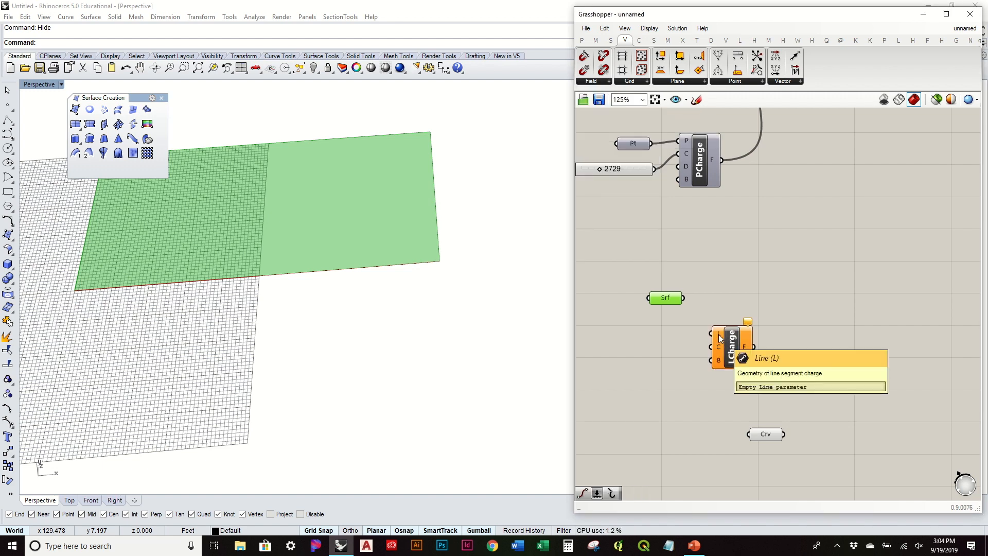
pyautogui.moveTo(719, 346); pyautogui.dragTo(784, 307, button='right')
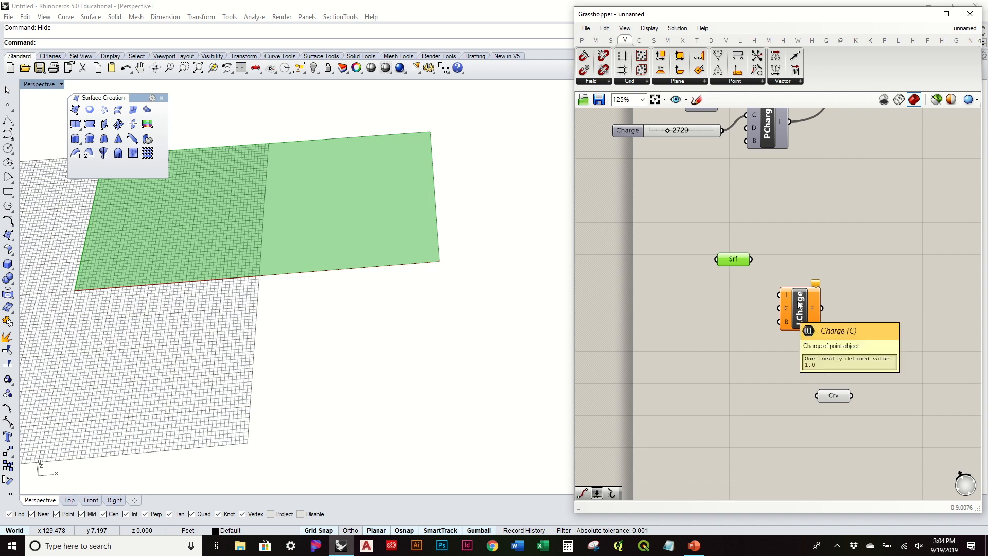
# Add a Vector Force component and arrange it beside the Line Charge.
pyautogui.click(605, 82)
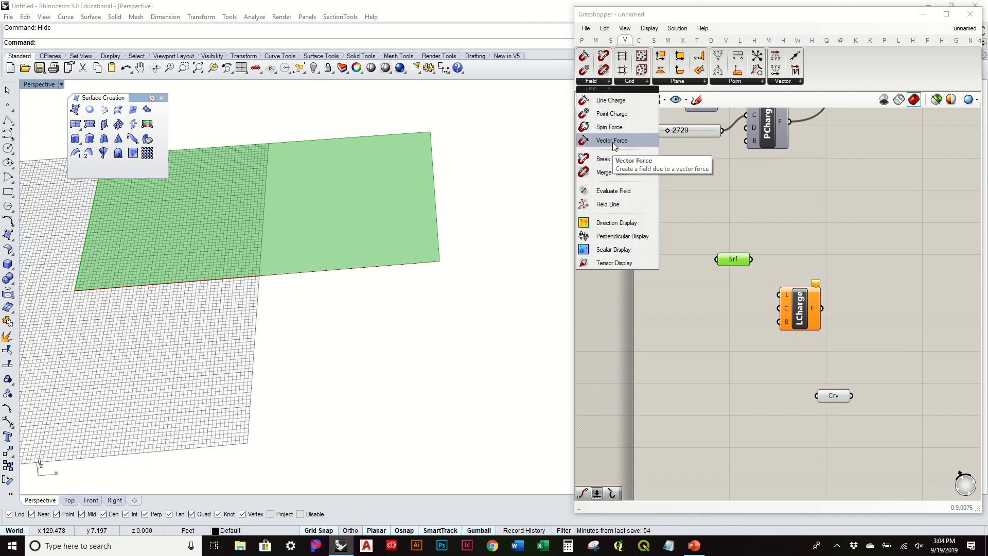
pyautogui.moveTo(612, 141); pyautogui.dragTo(791, 218)
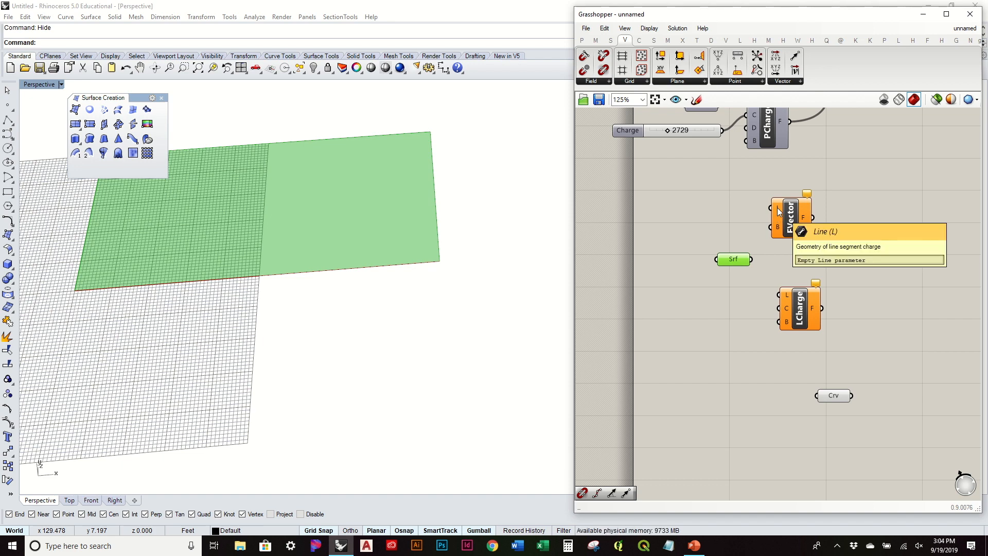
pyautogui.moveTo(779, 211); pyautogui.dragTo(776, 347)
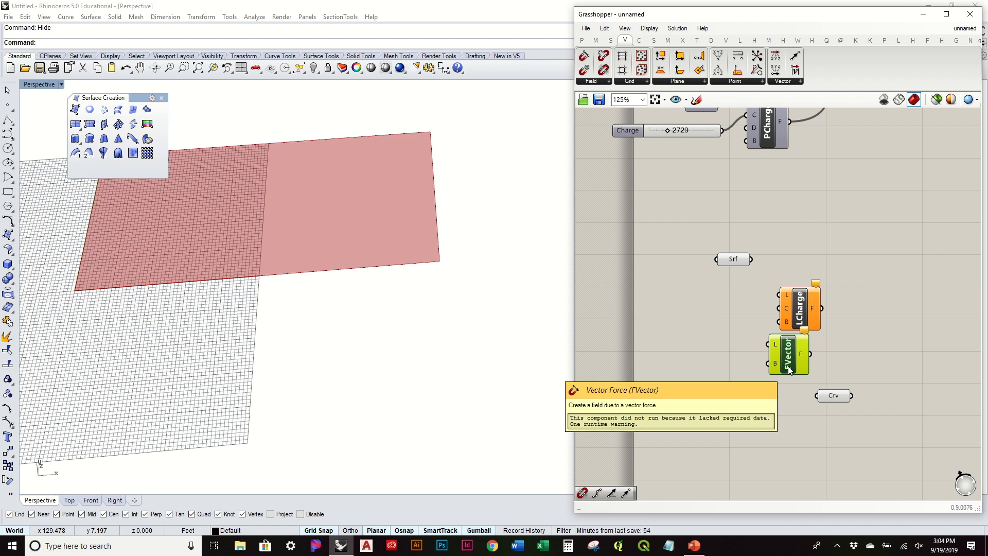
pyautogui.moveTo(798, 307); pyautogui.dragTo(797, 297)
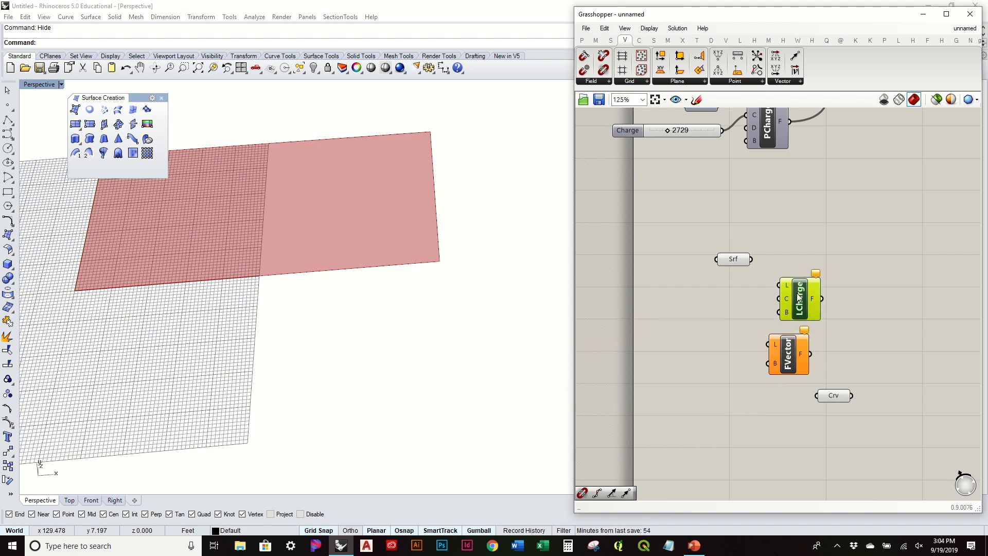
pyautogui.moveTo(792, 347); pyautogui.dragTo(797, 322)
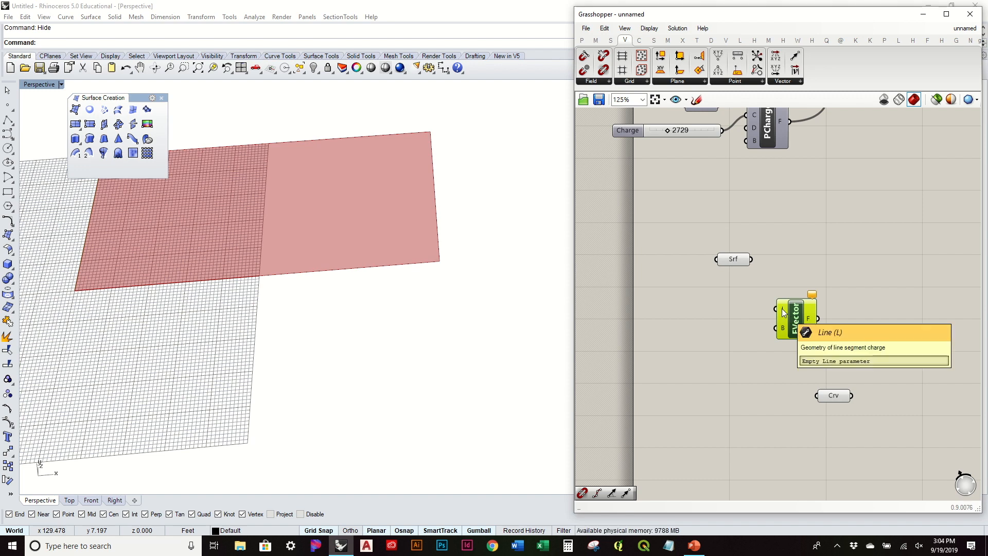
# Set Vector Force's L input to one line drawn from the surface edge across the surface.
pyautogui.rightClick(782, 308)
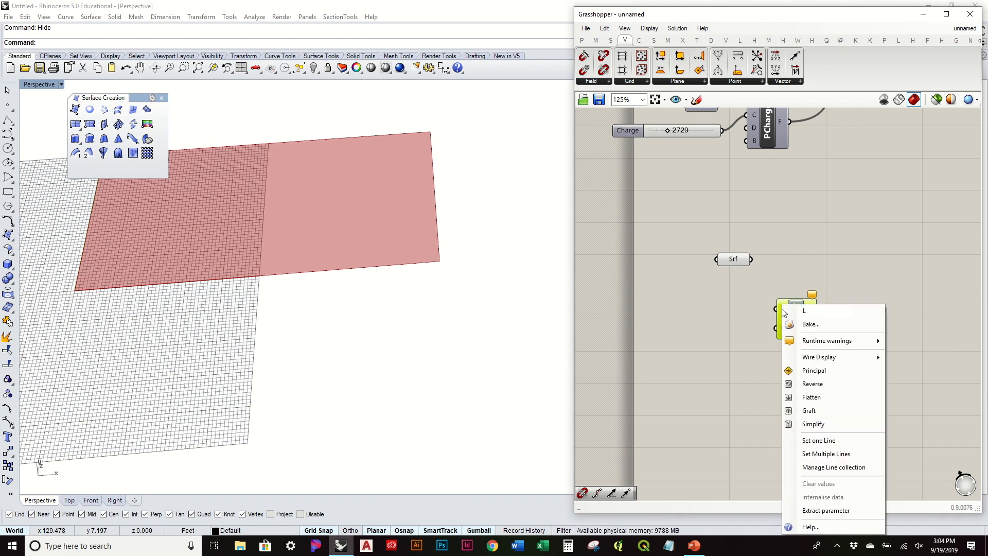
pyautogui.click(838, 441)
pyautogui.click(255, 267)
pyautogui.click(317, 190)
pyautogui.moveTo(370, 214); pyautogui.dragTo(365, 275, button='right')
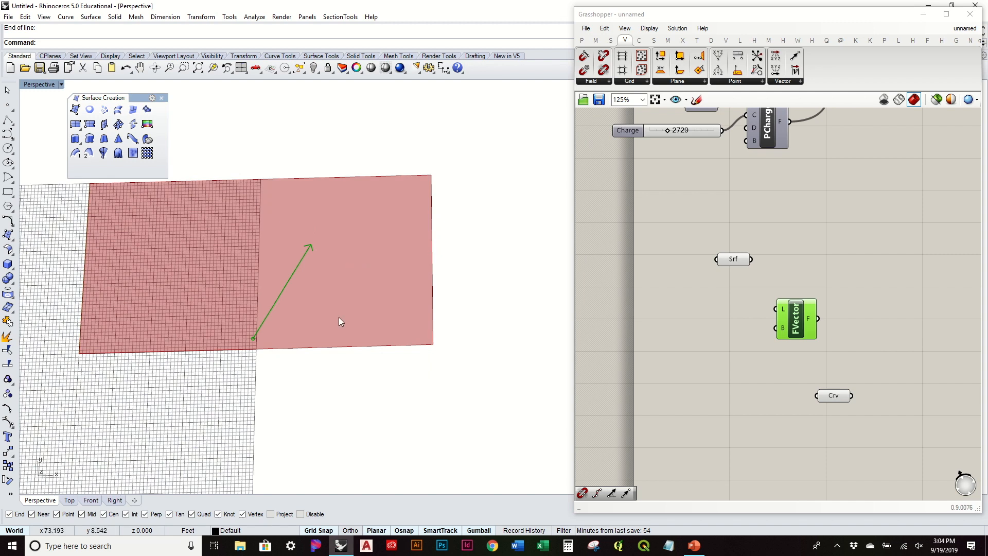
pyautogui.moveTo(339, 318); pyautogui.dragTo(356, 249, button='right')
# Rearrange the Srf, Vector Force and Crv components on the canvas.
pyautogui.click(817, 313)
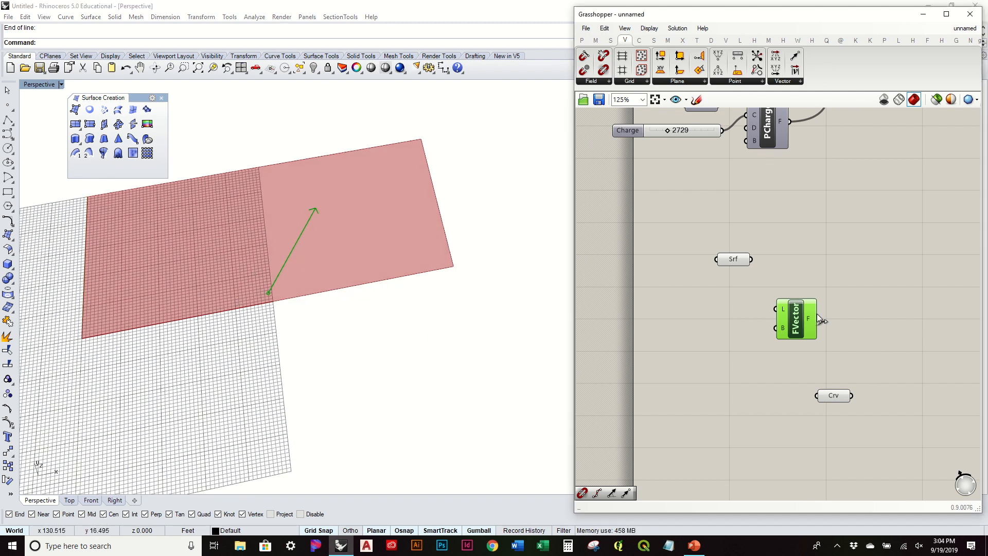
pyautogui.moveTo(796, 317); pyautogui.dragTo(820, 297)
pyautogui.moveTo(748, 258); pyautogui.dragTo(725, 258)
pyautogui.moveTo(830, 308); pyautogui.dragTo(769, 336)
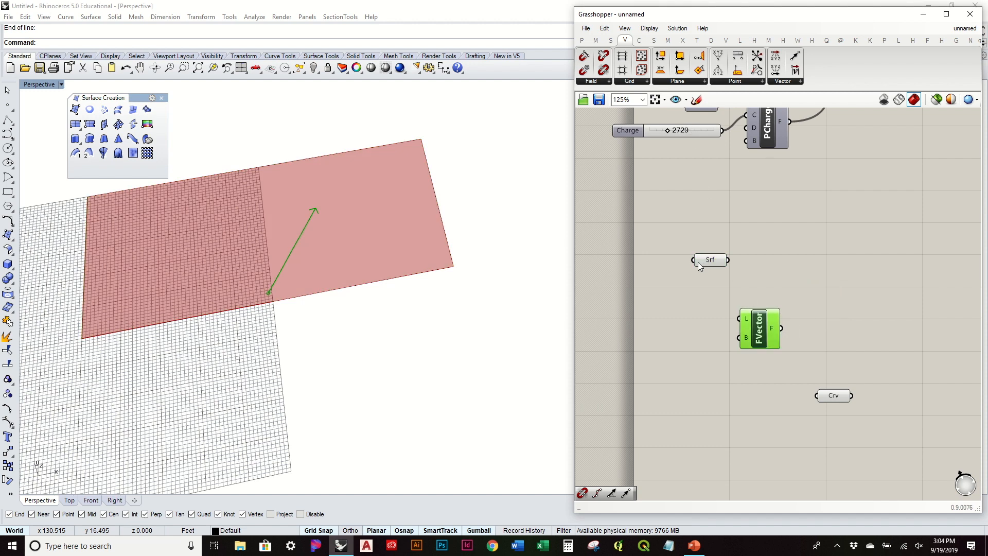
pyautogui.click(407, 272)
pyautogui.moveTo(839, 395); pyautogui.dragTo(742, 404)
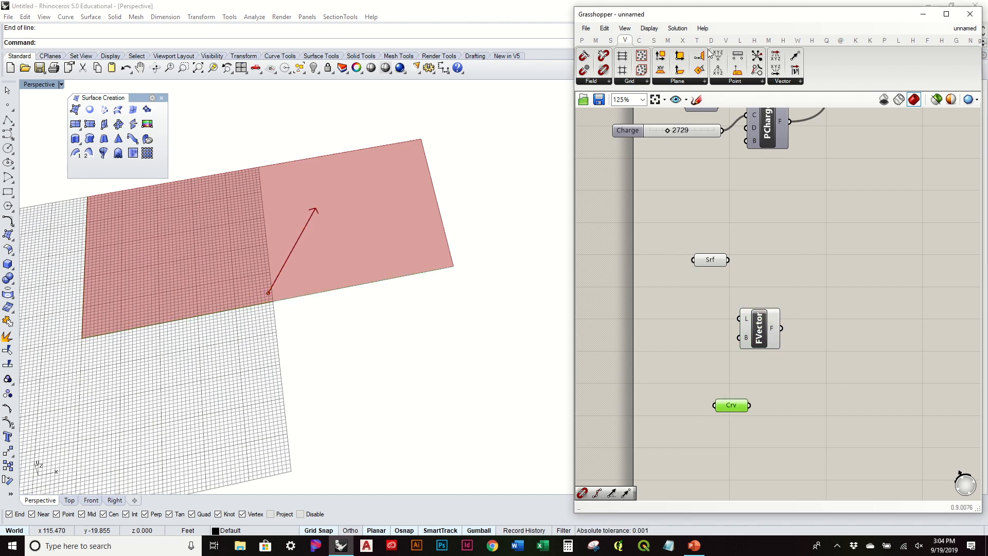
# Add a Divide Curve fed by Crv, with a number slider of 30 as its count.
pyautogui.click(639, 40)
pyautogui.moveTo(675, 56); pyautogui.dragTo(813, 427)
pyautogui.moveTo(749, 405); pyautogui.dragTo(813, 412)
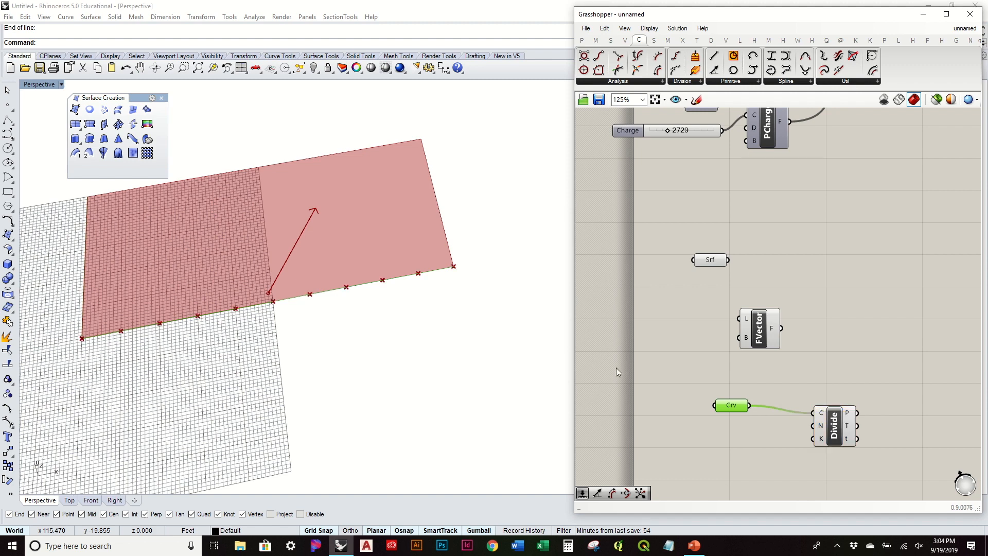
pyautogui.doubleClick(701, 449)
pyautogui.write('30')
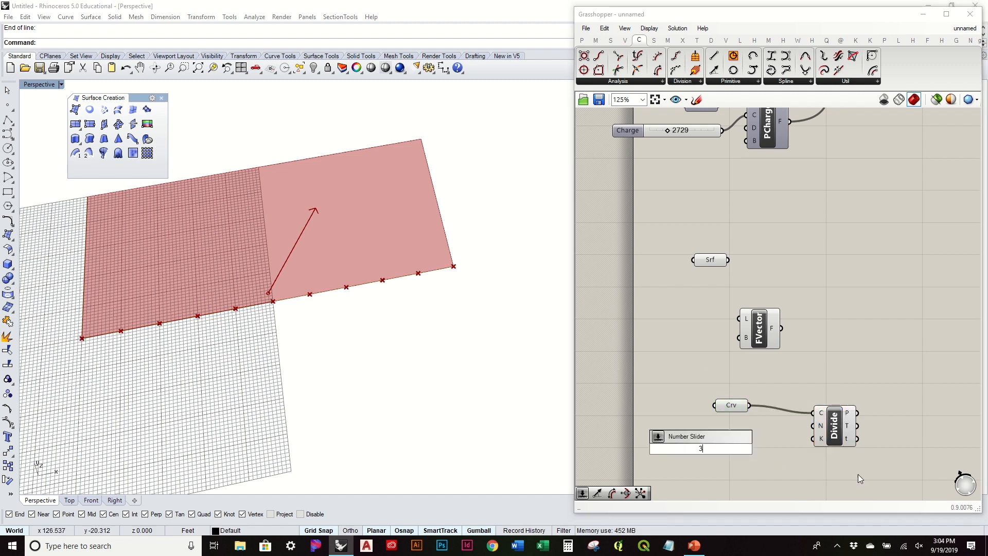
pyautogui.press('Return')
pyautogui.moveTo(753, 448); pyautogui.dragTo(818, 435)
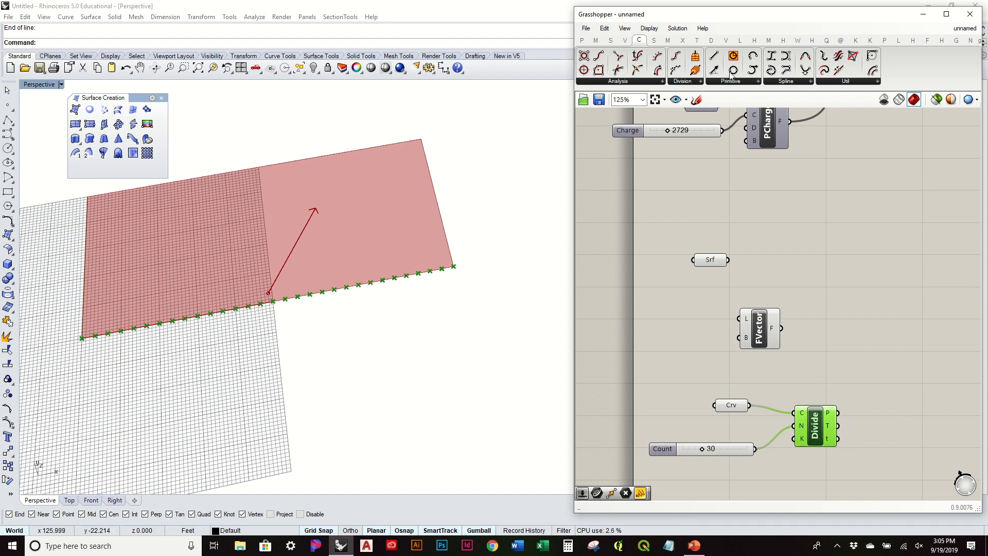
# Add Field Line, wiring Vector Force's F into its field input and Divide's points as seeds.
pyautogui.click(621, 41)
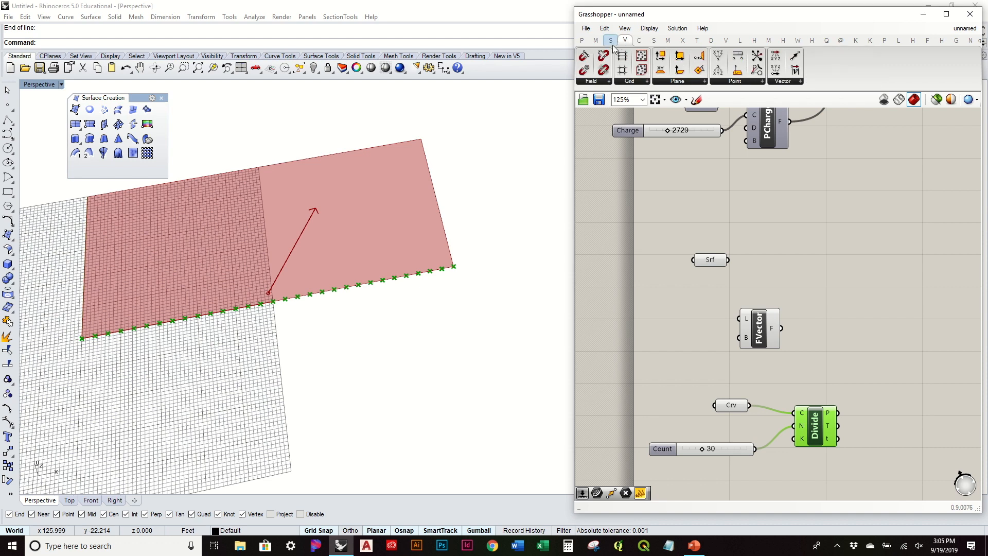
pyautogui.click(594, 81)
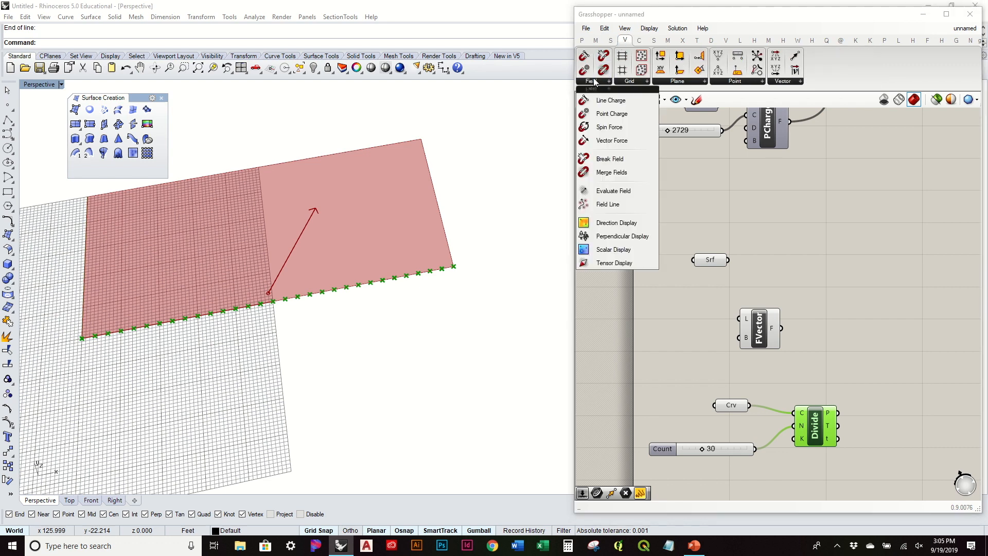
pyautogui.click(640, 205)
pyautogui.click(895, 299)
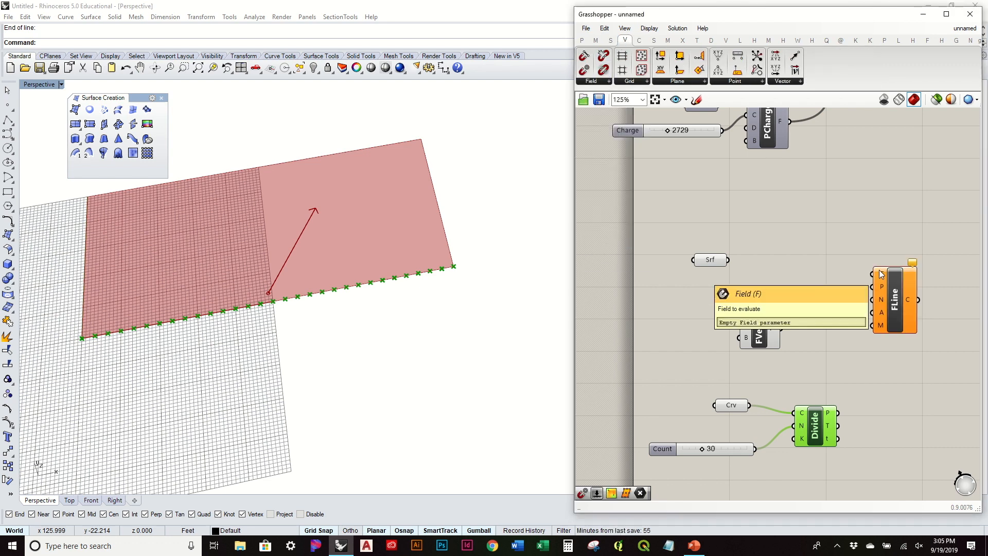
pyautogui.moveTo(780, 327); pyautogui.dragTo(871, 274)
pyautogui.moveTo(779, 307); pyautogui.dragTo(834, 262)
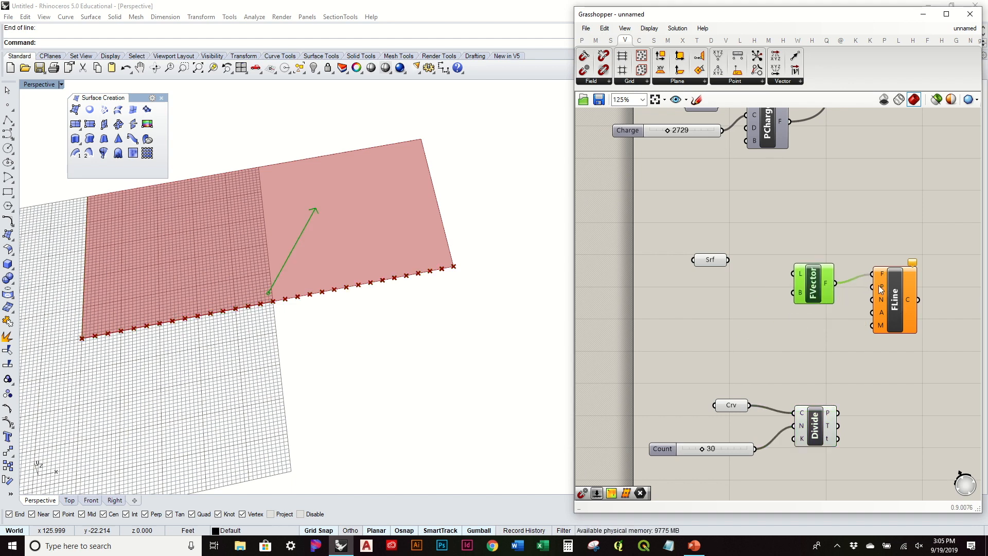
pyautogui.moveTo(837, 412); pyautogui.dragTo(880, 287)
pyautogui.scroll(-6, 345, 254)
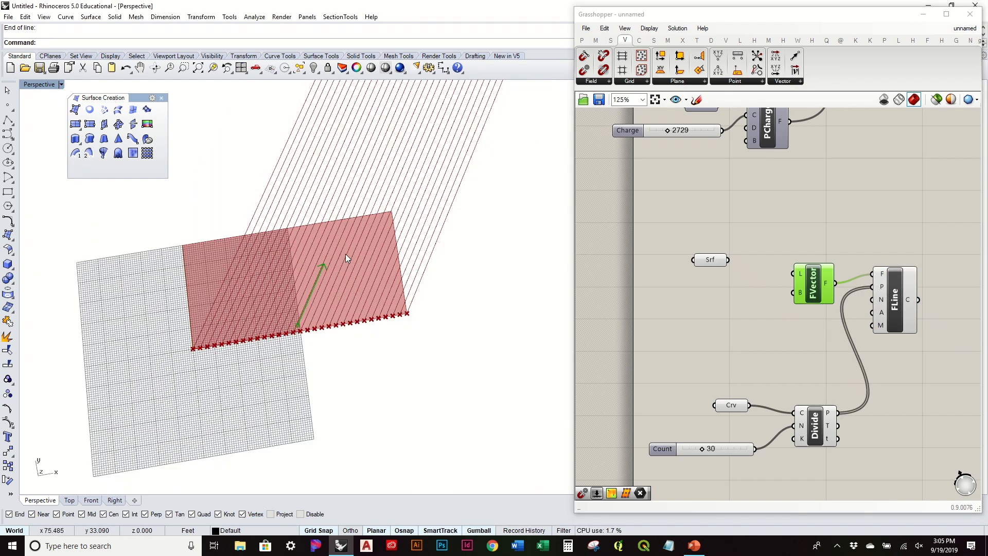
pyautogui.scroll(4, 362, 246)
pyautogui.scroll(-3, 354, 248)
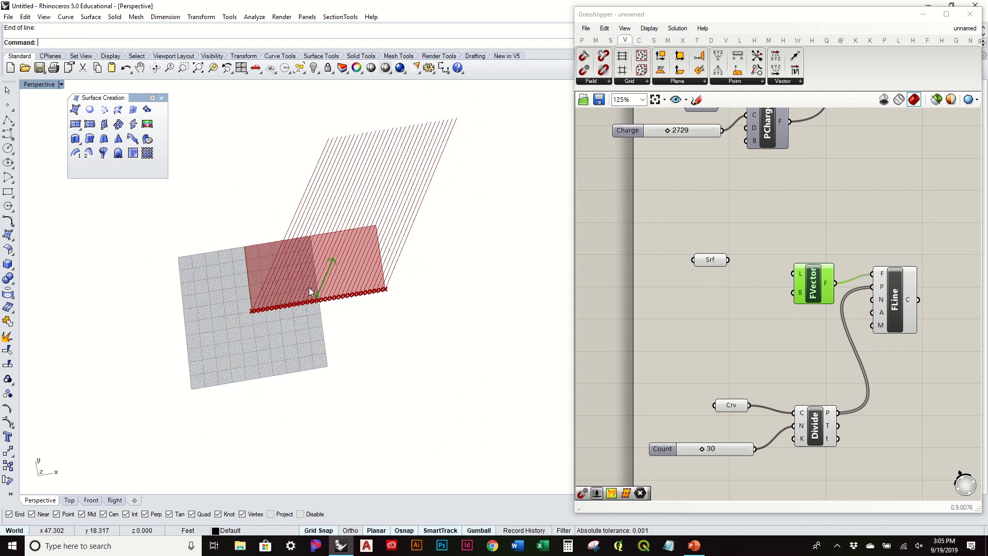
pyautogui.moveTo(814, 299); pyautogui.dragTo(816, 290)
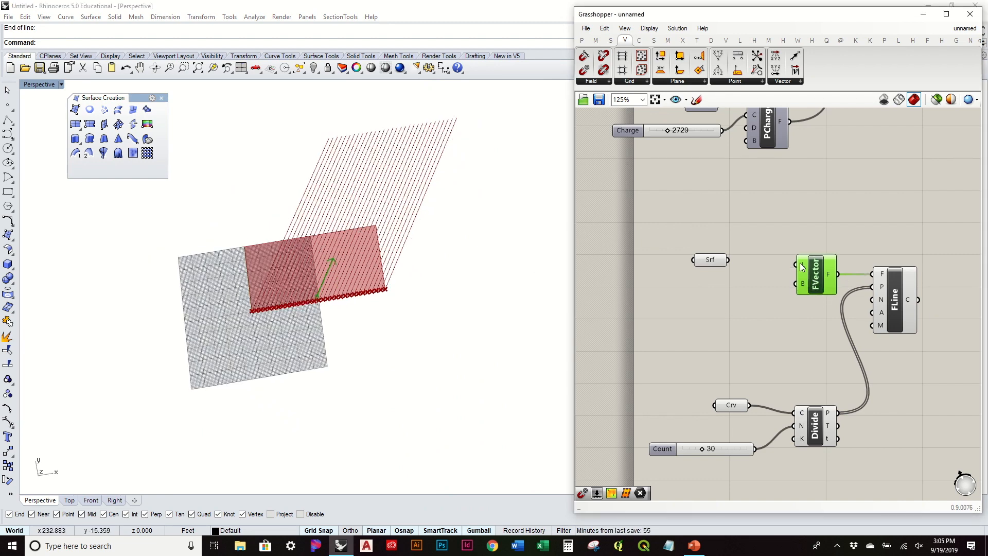
# Set Vector Force's direction line by picking two points in Rhino.
pyautogui.rightClick(801, 267)
pyautogui.click(831, 379)
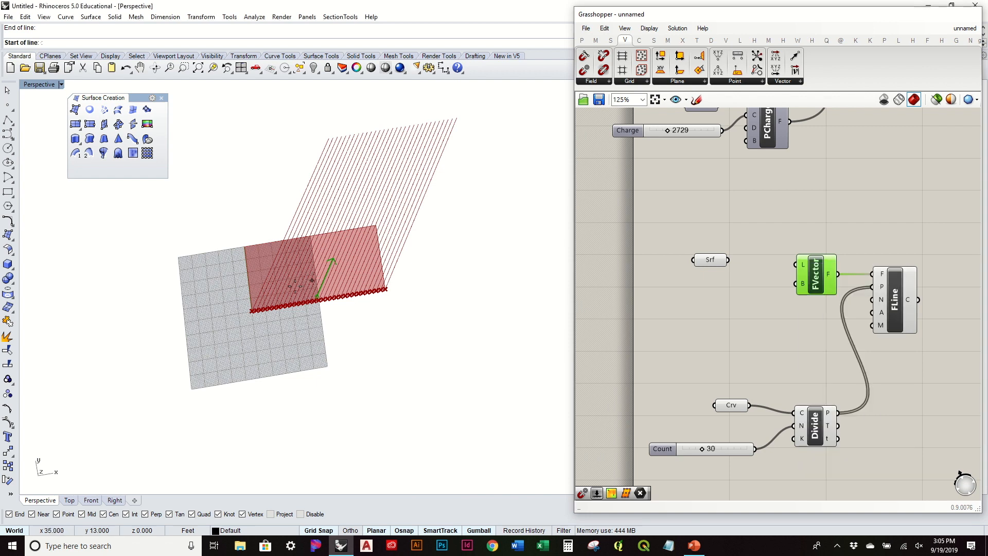
pyautogui.scroll(3, 301, 288)
pyautogui.click(326, 306)
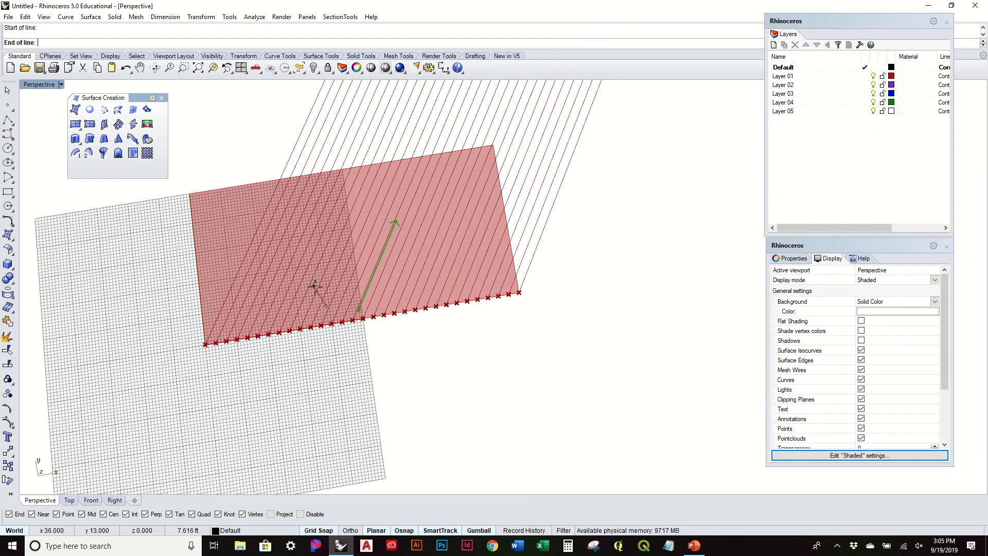
pyautogui.click(315, 287)
pyautogui.scroll(-2, 315, 287)
pyautogui.scroll(2, 329, 291)
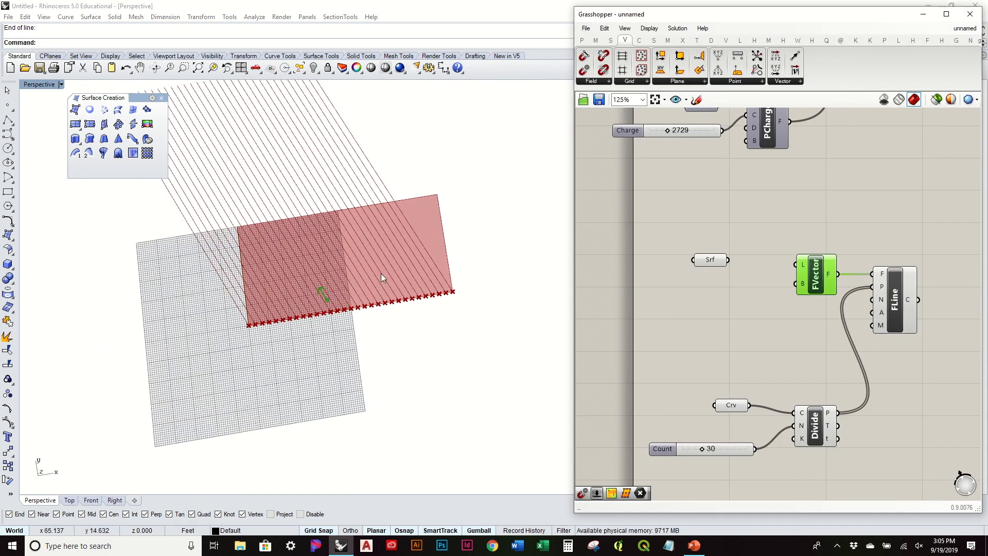
# Redefine the direction line so field lines run vertically, and add a Line Charge component.
pyautogui.rightClick(804, 263)
pyautogui.click(823, 380)
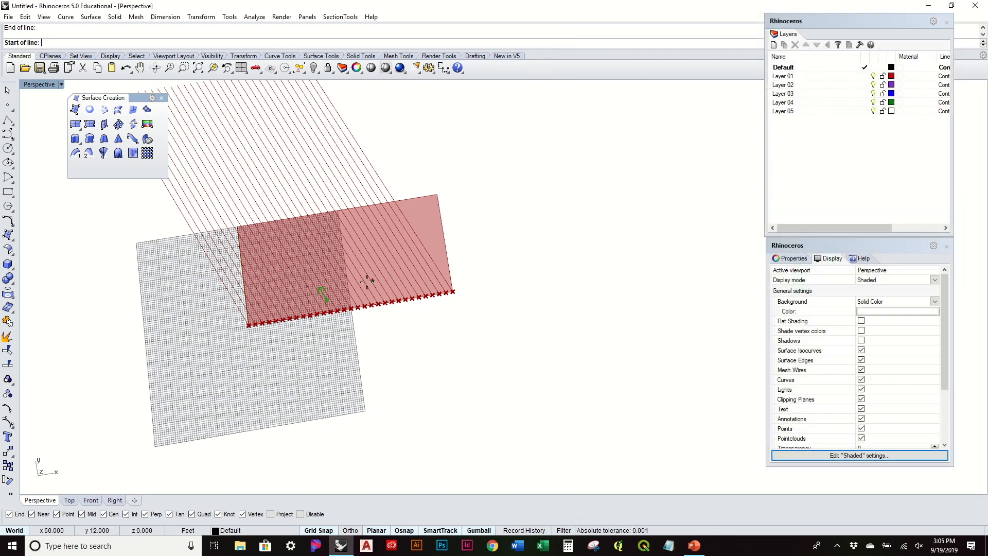
pyautogui.scroll(3, 353, 288)
pyautogui.click(356, 304)
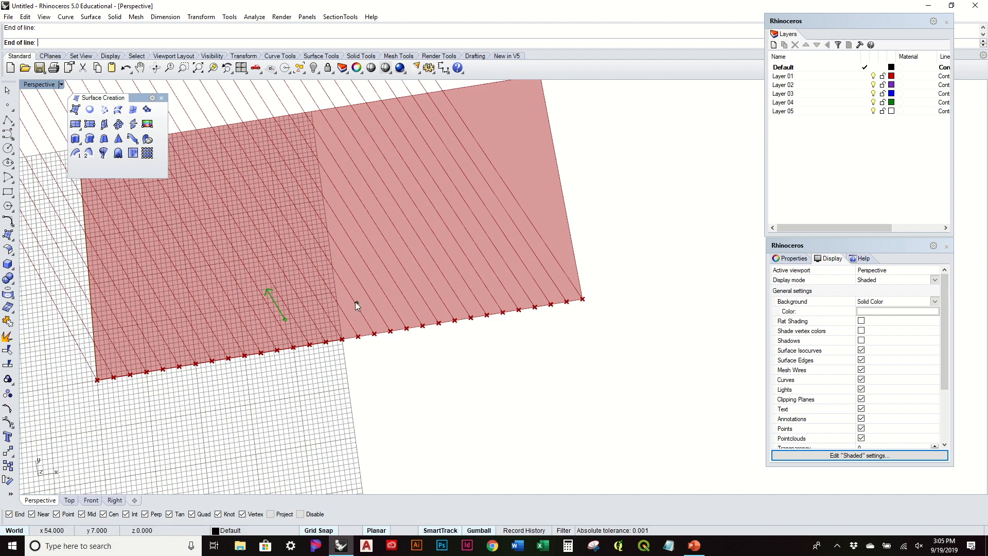
pyautogui.click(356, 300)
pyautogui.scroll(-12, 360, 301)
pyautogui.scroll(9, 360, 300)
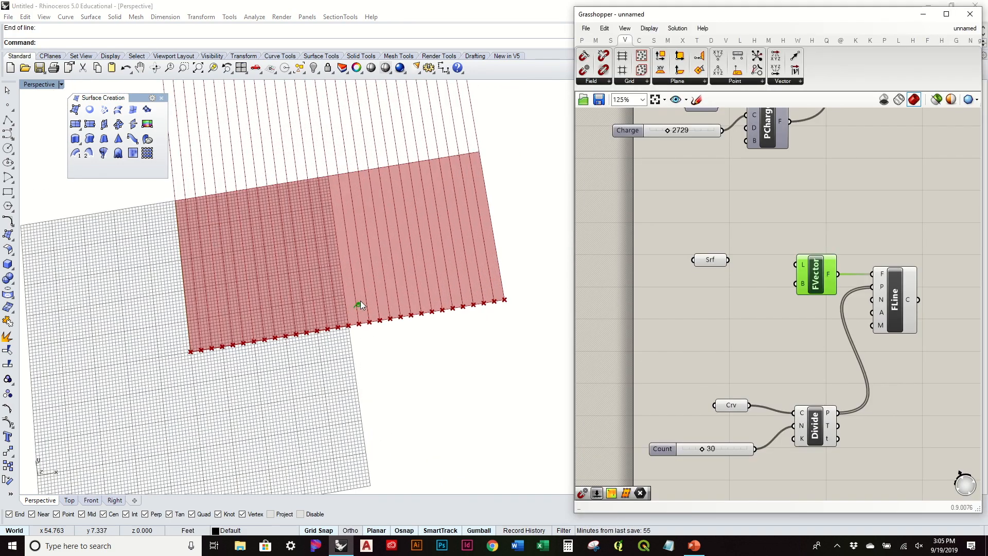
pyautogui.scroll(4, 371, 298)
pyautogui.scroll(-7, 372, 298)
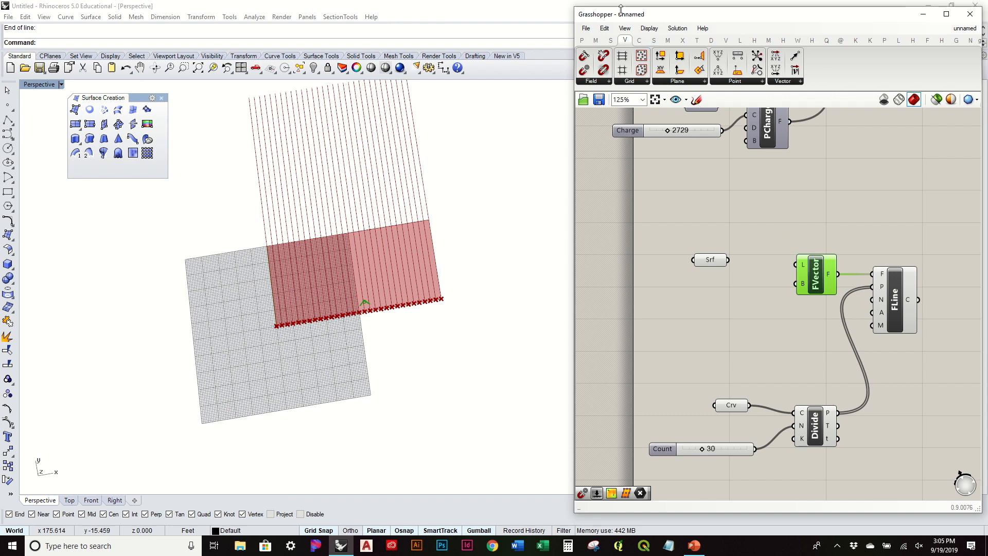
pyautogui.moveTo(662, 133); pyautogui.dragTo(829, 212)
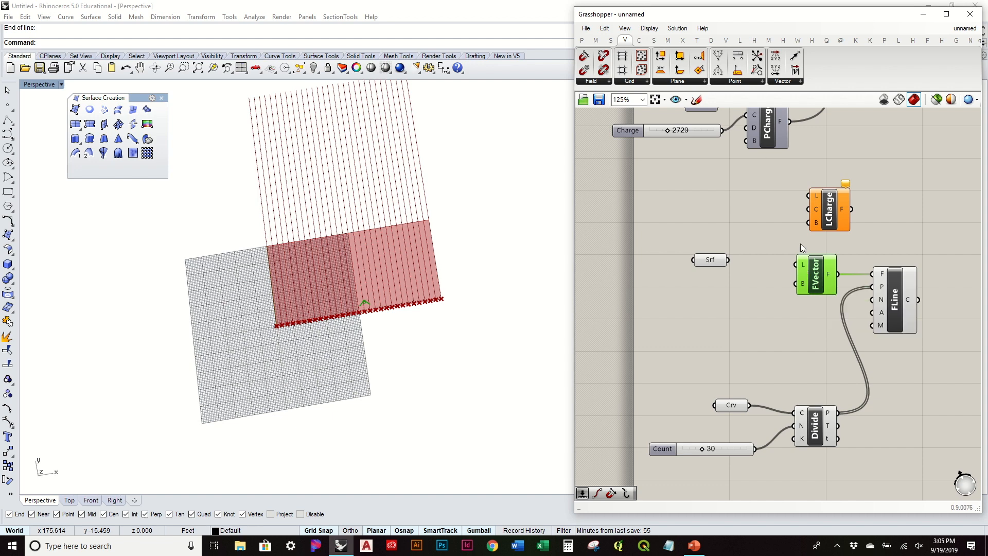
# Place LCharge beside FVector and set its L input to a line picked on the surface.
pyautogui.moveTo(827, 207); pyautogui.dragTo(796, 337)
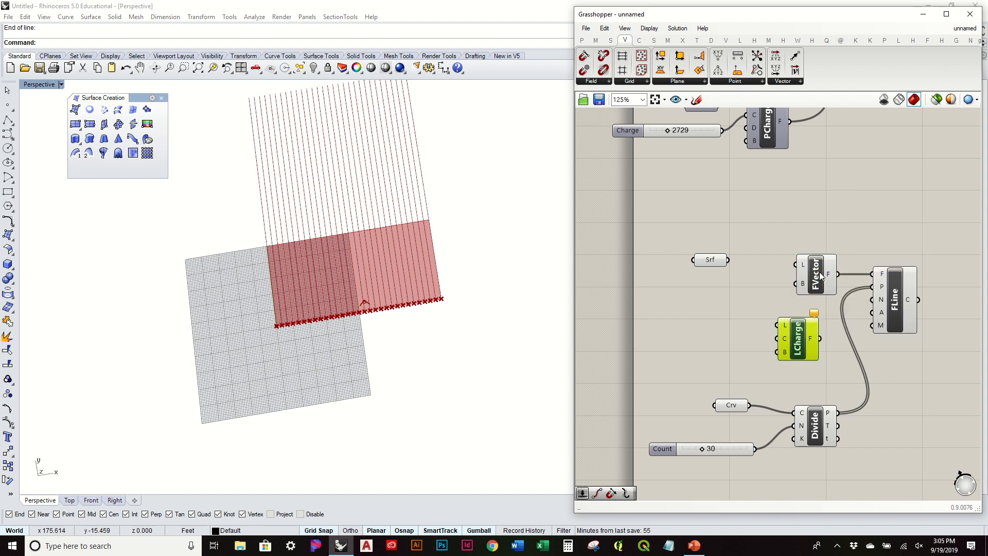
pyautogui.moveTo(820, 263); pyautogui.dragTo(813, 237)
pyautogui.moveTo(786, 332); pyautogui.dragTo(786, 310)
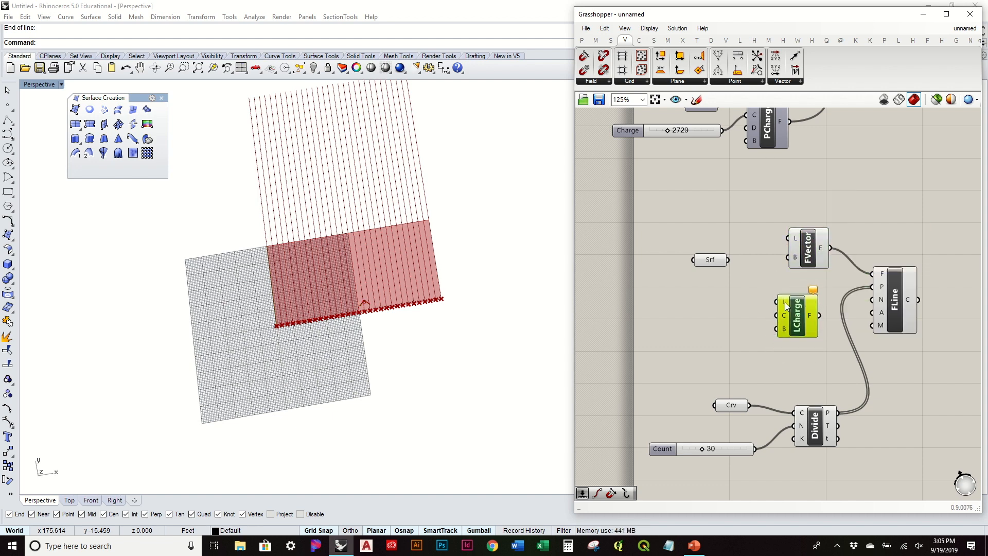
pyautogui.rightClick(786, 306)
pyautogui.click(833, 439)
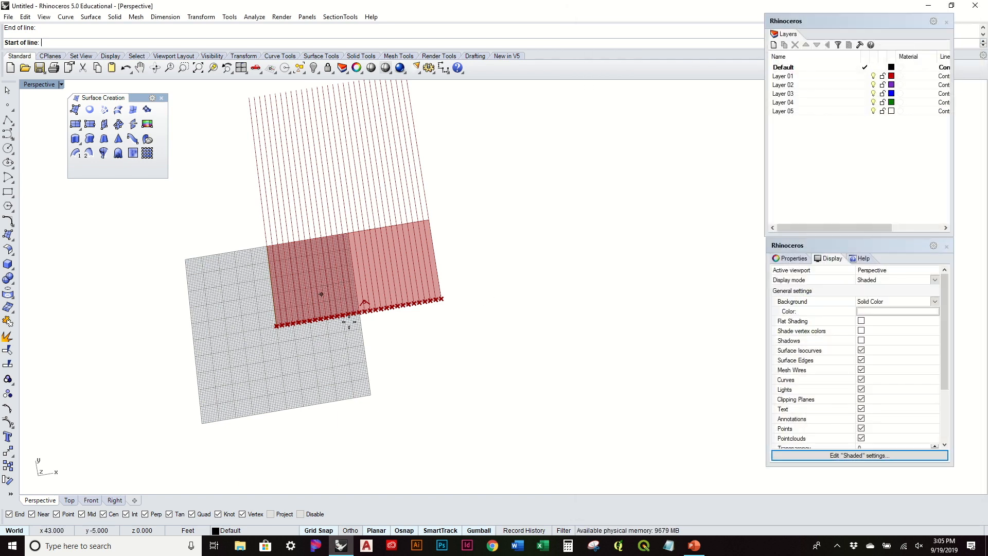
pyautogui.click(334, 309)
pyautogui.click(339, 290)
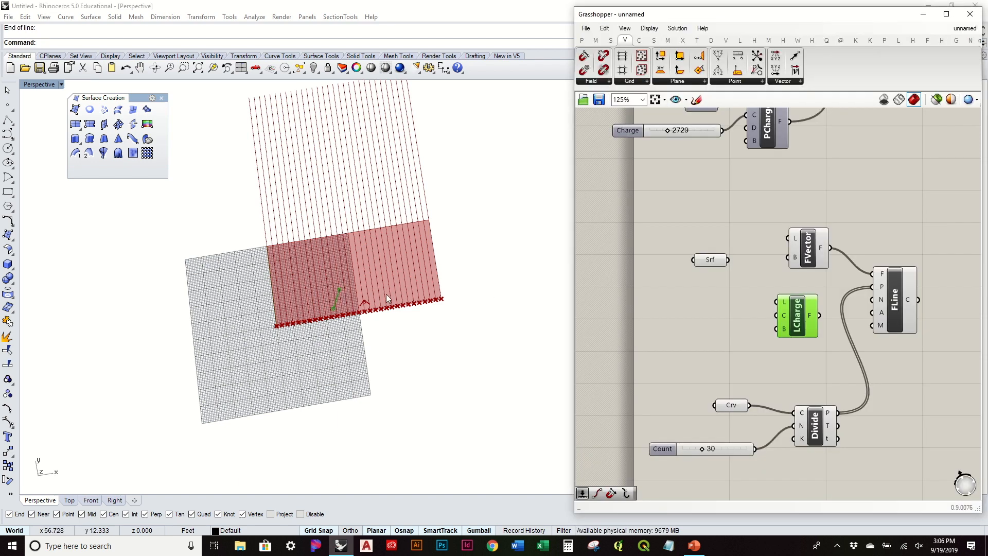
# Test LCharge on Field Line, then reconnect Vector Force to Field Line and delete LCharge.
pyautogui.moveTo(870, 277); pyautogui.dragTo(873, 274)
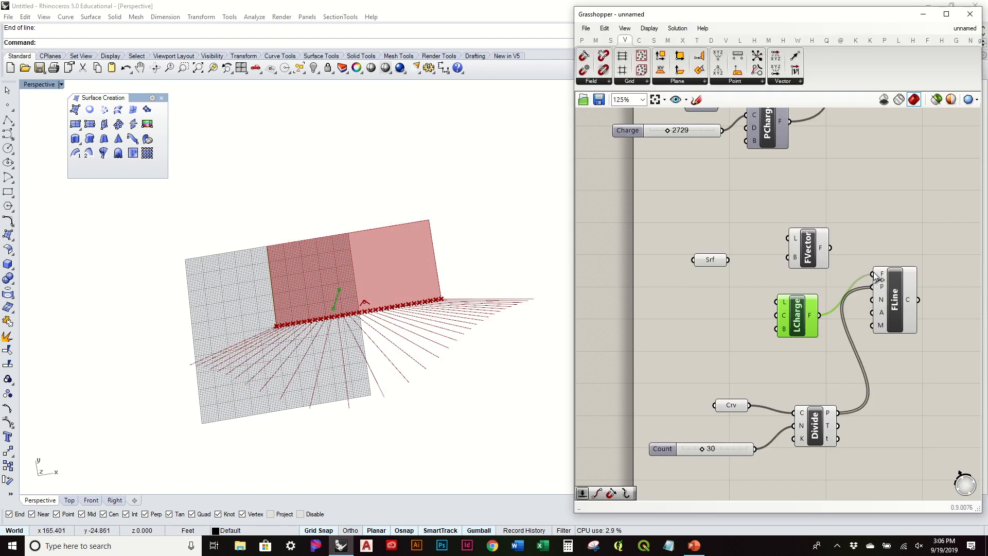
pyautogui.moveTo(419, 335); pyautogui.dragTo(349, 262, button='right')
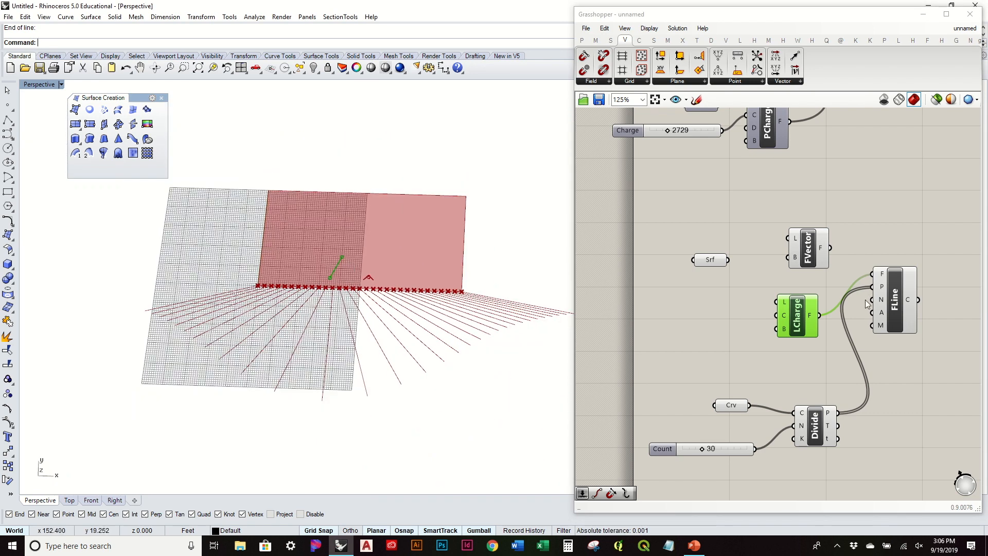
pyautogui.moveTo(829, 248); pyautogui.dragTo(880, 277)
pyautogui.moveTo(393, 259); pyautogui.dragTo(437, 252, button='right')
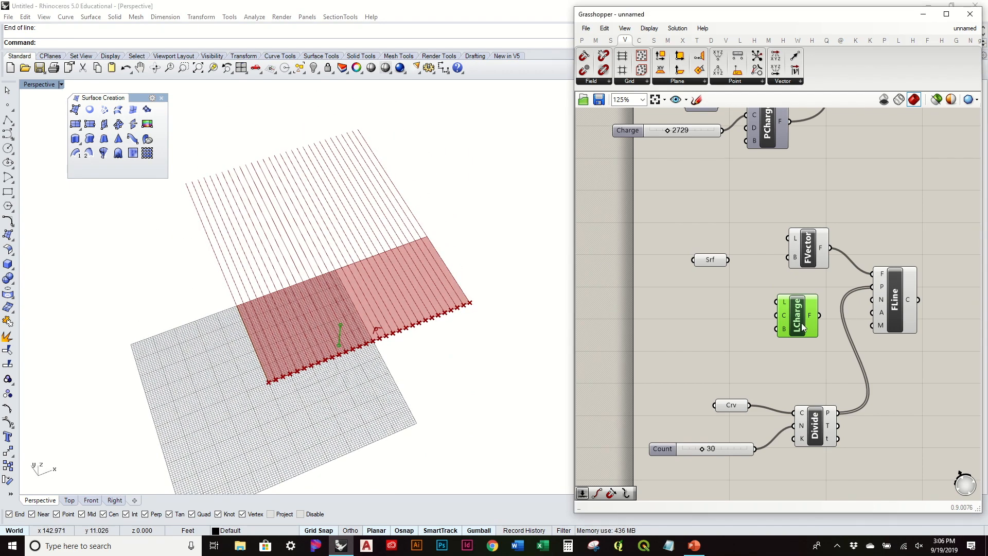
pyautogui.press('Delete')
pyautogui.moveTo(812, 254); pyautogui.dragTo(807, 271)
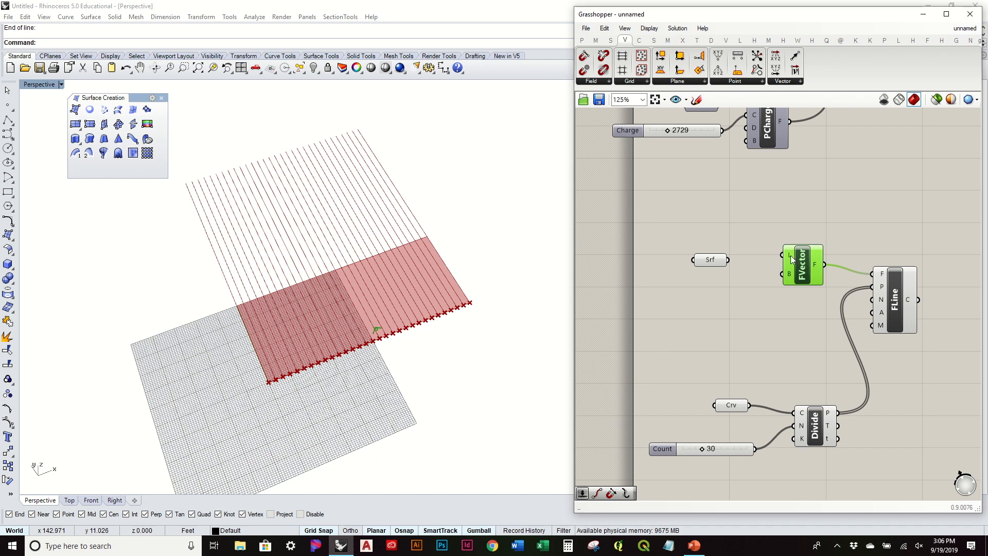
# Wire the Srf surface into Vector Force's bounds input.
pyautogui.moveTo(437, 270); pyautogui.dragTo(453, 262, button='right')
pyautogui.scroll(3, 789, 261)
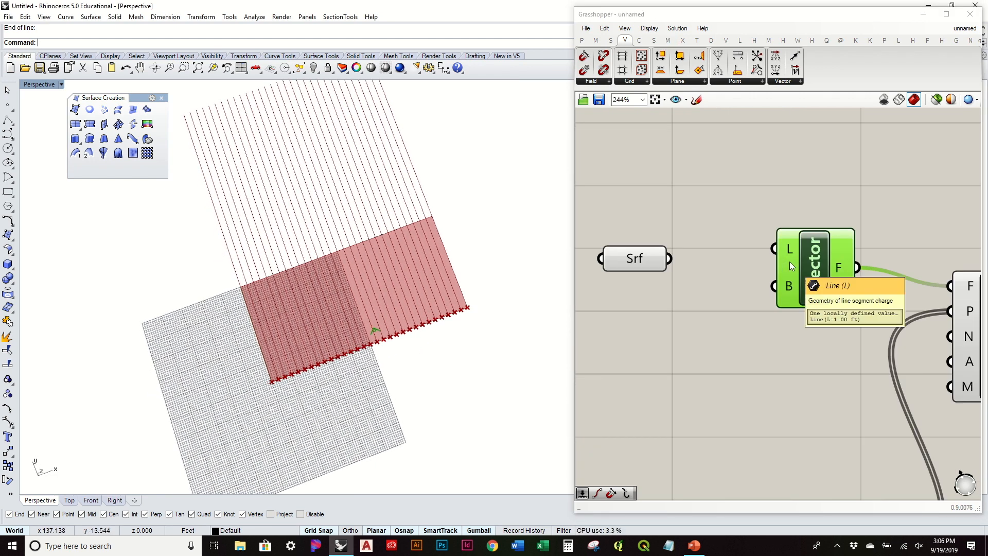
pyautogui.moveTo(583, 302); pyautogui.dragTo(614, 263, button='right')
pyautogui.scroll(-2, 639, 270)
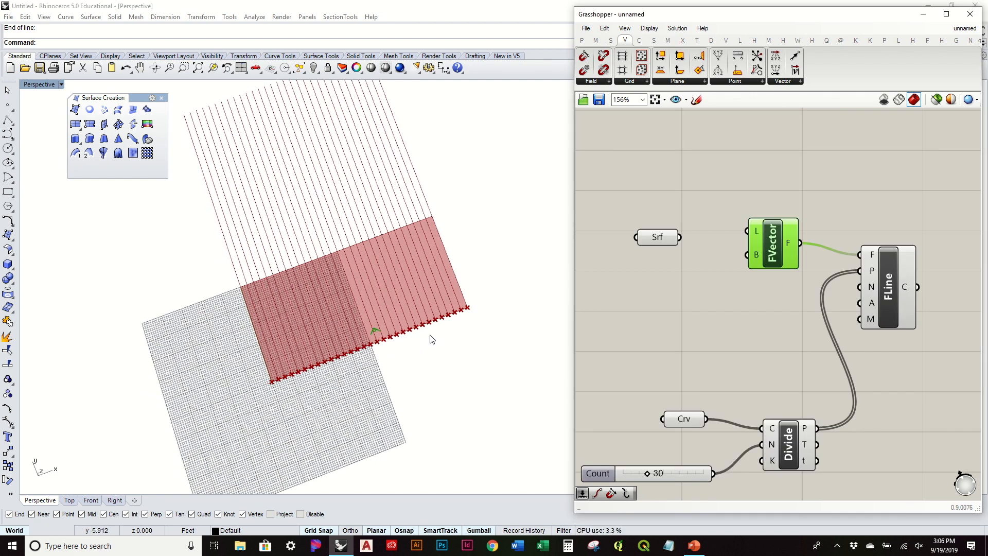
pyautogui.moveTo(431, 339); pyautogui.dragTo(424, 287, button='right')
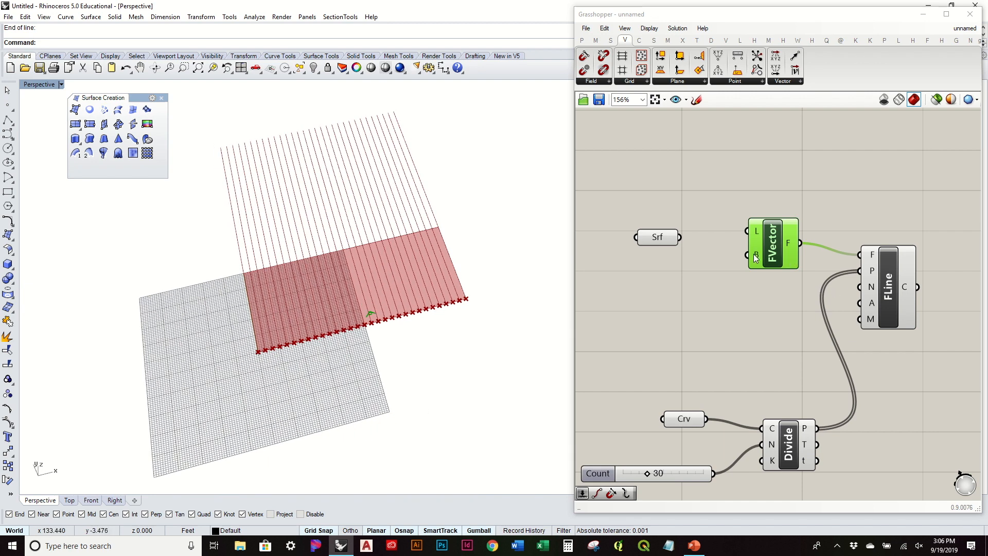
pyautogui.moveTo(680, 237); pyautogui.dragTo(747, 256)
# Reposition the Srf parameter and pan the canvas to tidy the layout.
pyautogui.moveTo(339, 304); pyautogui.dragTo(364, 213, button='right')
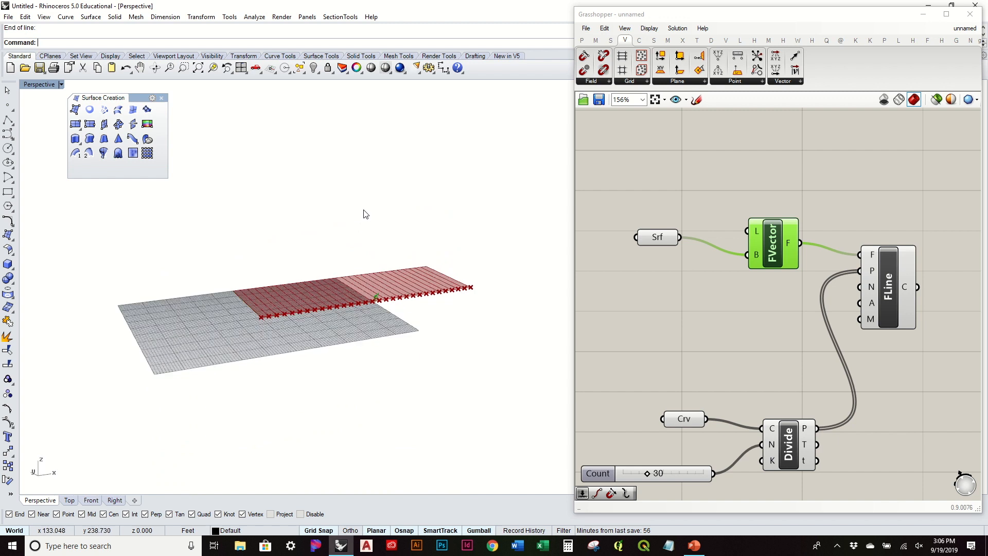
pyautogui.moveTo(648, 239); pyautogui.dragTo(634, 249)
pyautogui.click(713, 301)
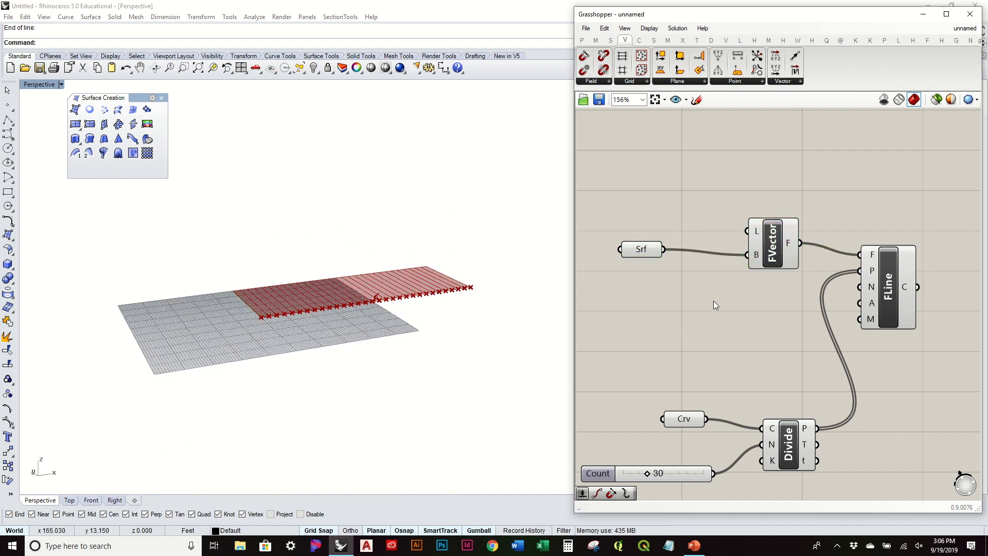
pyautogui.moveTo(744, 256); pyautogui.dragTo(775, 232, button='right')
pyautogui.moveTo(677, 226); pyautogui.dragTo(651, 227)
pyautogui.moveTo(683, 257); pyautogui.dragTo(819, 267, button='right')
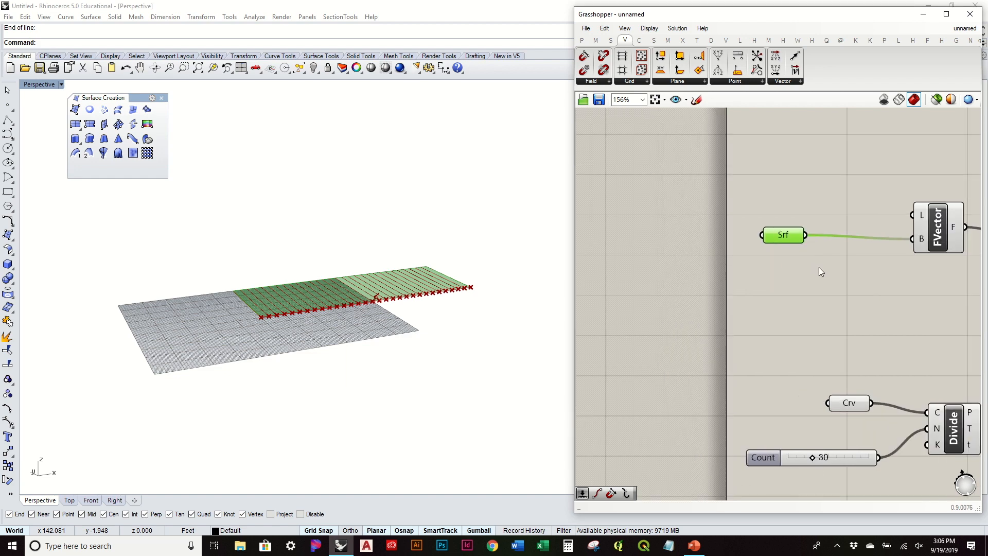
pyautogui.moveTo(519, 268); pyautogui.dragTo(458, 318, button='right')
pyautogui.moveTo(877, 293); pyautogui.dragTo(750, 297, button='right')
pyautogui.scroll(-3, 750, 297)
# Move FVector, FLine, Divide, Crv and Count to the right together, then shift Srf right.
pyautogui.moveTo(918, 414); pyautogui.dragTo(725, 218)
pyautogui.moveTo(783, 257); pyautogui.dragTo(860, 263)
pyautogui.click(694, 263)
pyautogui.scroll(2, 383, 281)
pyautogui.moveTo(383, 280); pyautogui.dragTo(388, 255, button='right')
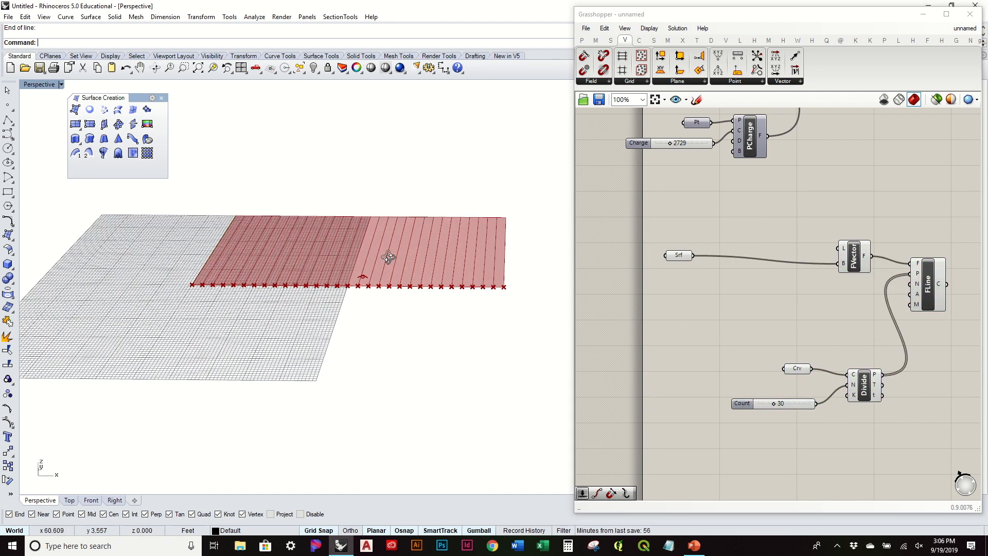
pyautogui.moveTo(682, 260); pyautogui.dragTo(715, 258)
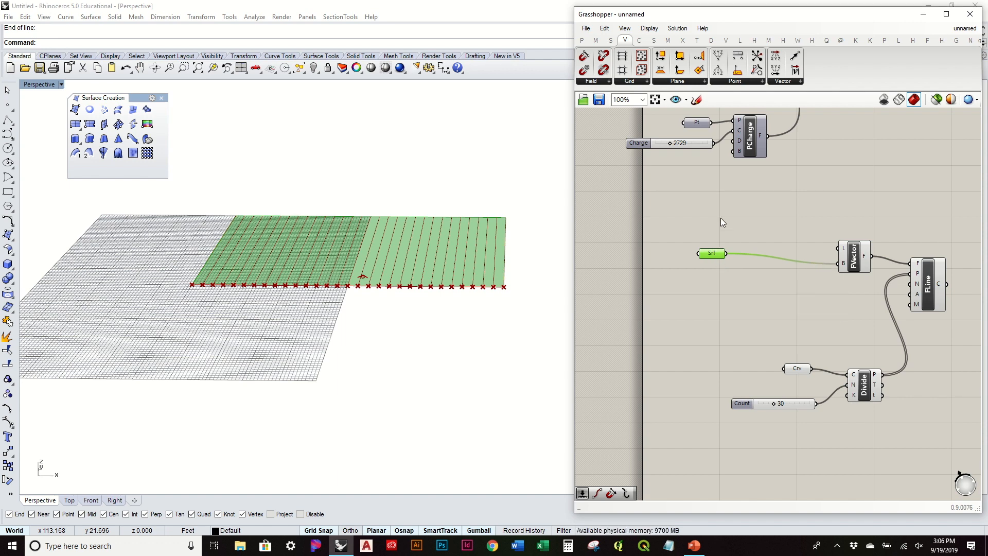
# Place a Box Rectangle from Surface > Primitive with Srf wired into its base rectangle input.
pyautogui.click(654, 41)
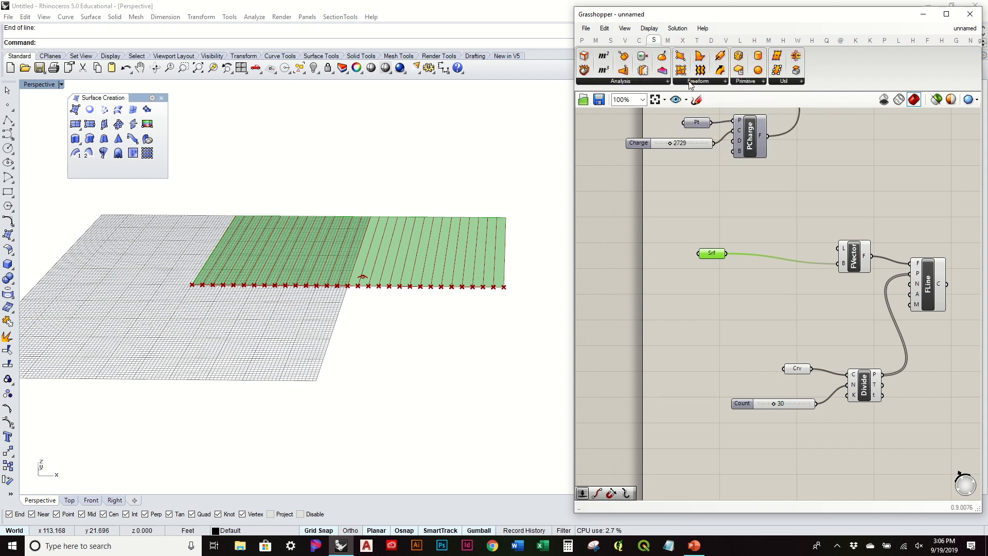
pyautogui.click(752, 81)
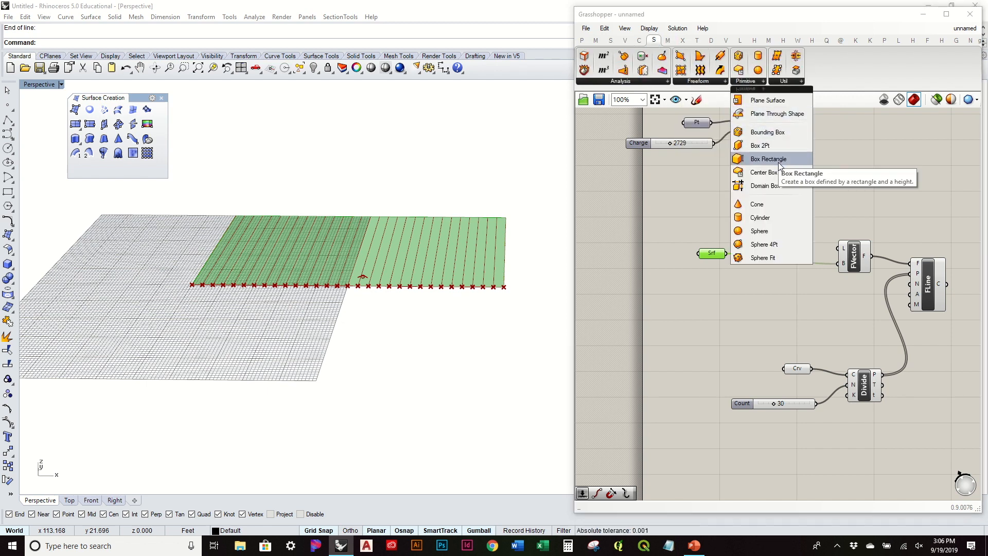
pyautogui.moveTo(778, 159); pyautogui.dragTo(772, 303)
pyautogui.moveTo(727, 254); pyautogui.dragTo(761, 292)
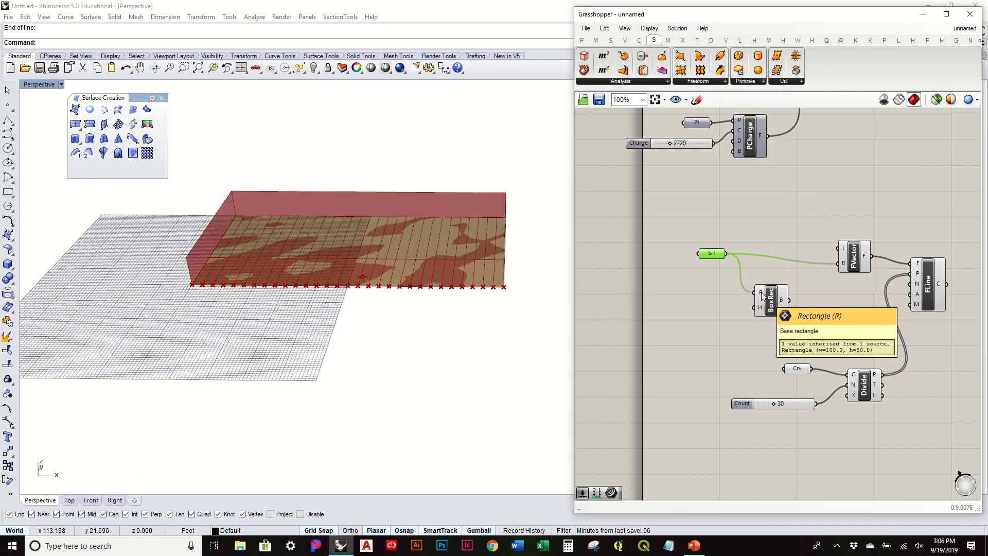
pyautogui.moveTo(706, 255); pyautogui.dragTo(692, 257)
pyautogui.moveTo(771, 310); pyautogui.dragTo(758, 286)
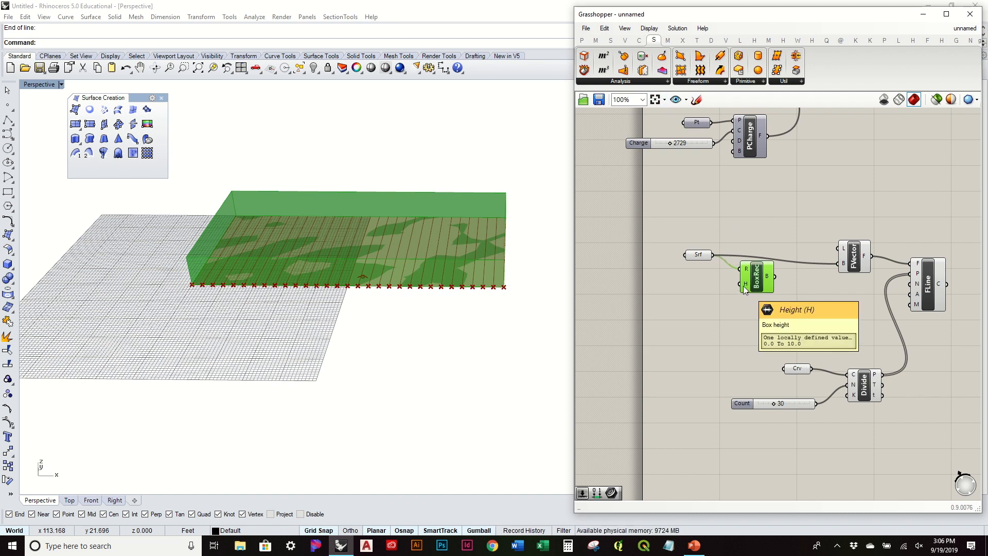
# Add a Construct Domain and connect it to the Box Rectangle's height input.
pyautogui.click(598, 40)
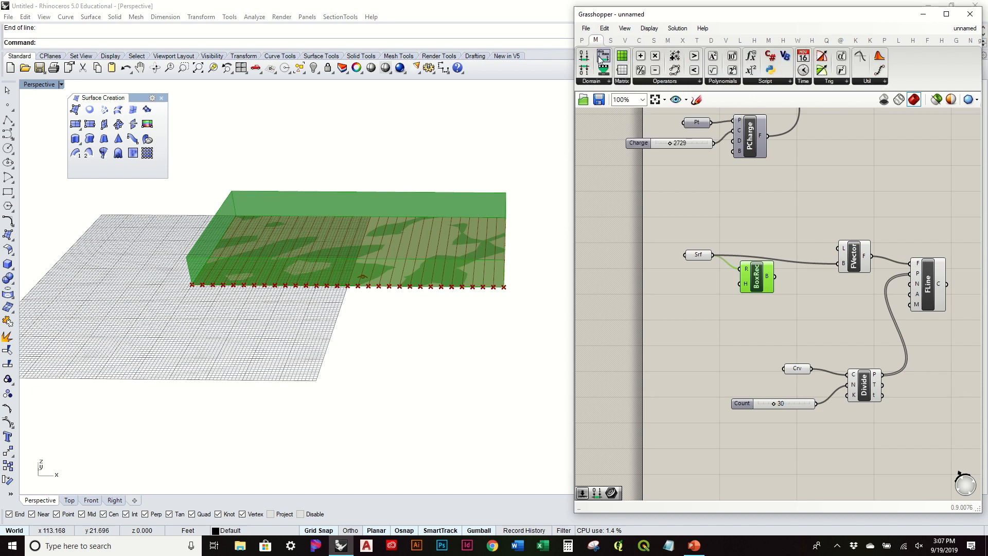
pyautogui.click(584, 61)
pyautogui.click(702, 296)
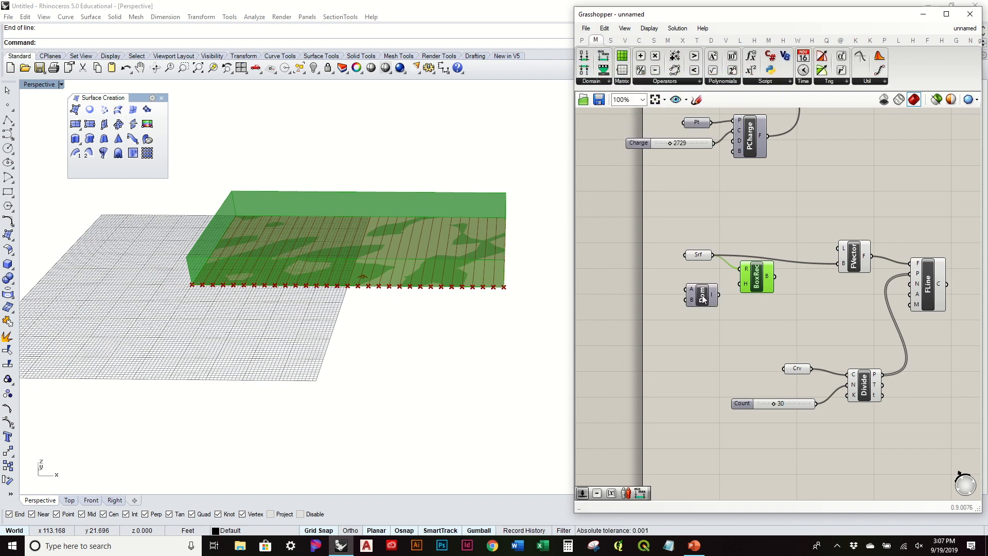
pyautogui.scroll(3, 703, 301)
pyautogui.moveTo(702, 301); pyautogui.dragTo(771, 312, button='right')
pyautogui.moveTo(800, 301); pyautogui.dragTo(841, 278)
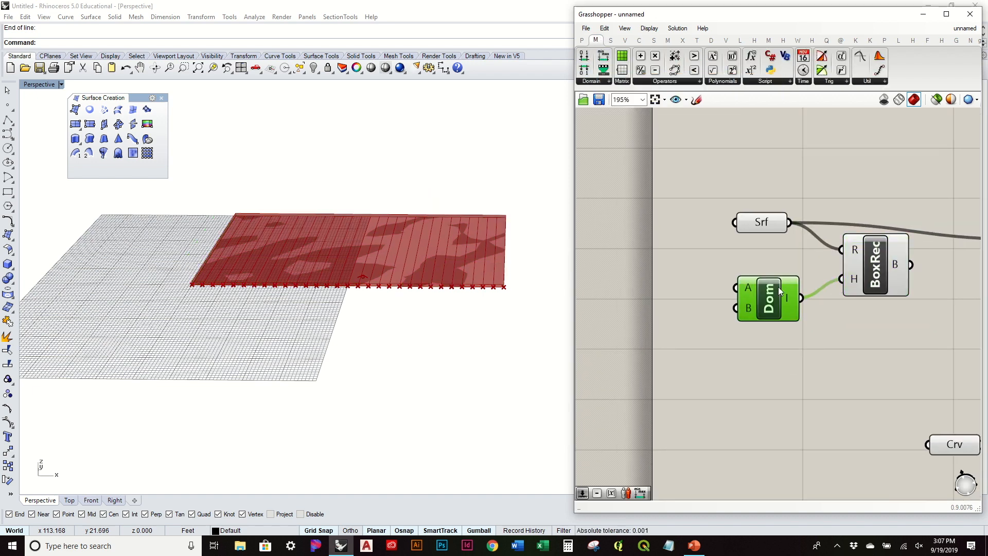
pyautogui.moveTo(778, 286); pyautogui.dragTo(782, 273)
# Create a -50<0<50 slider set to -22 as domain start, and a copy set to 21 as end.
pyautogui.doubleClick(681, 276)
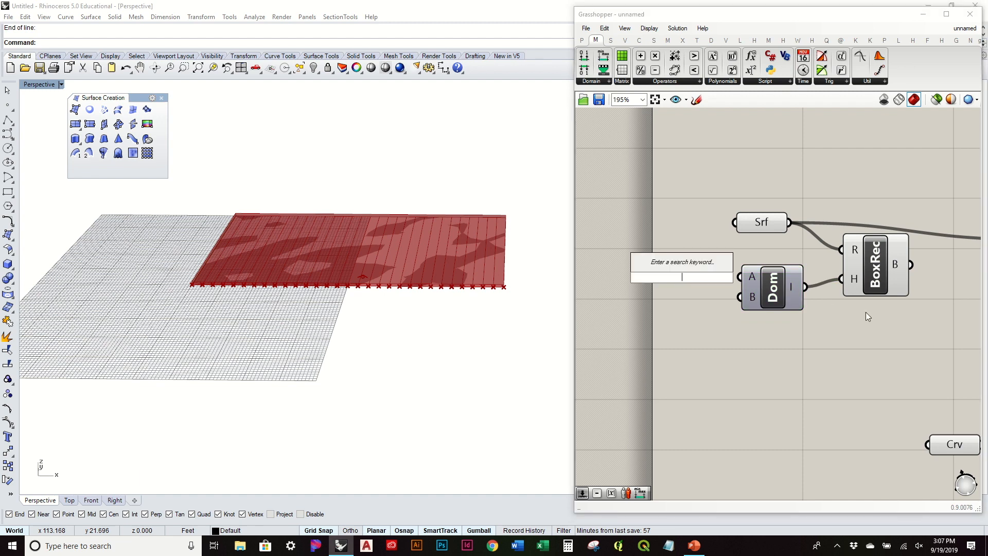
pyautogui.write('-')
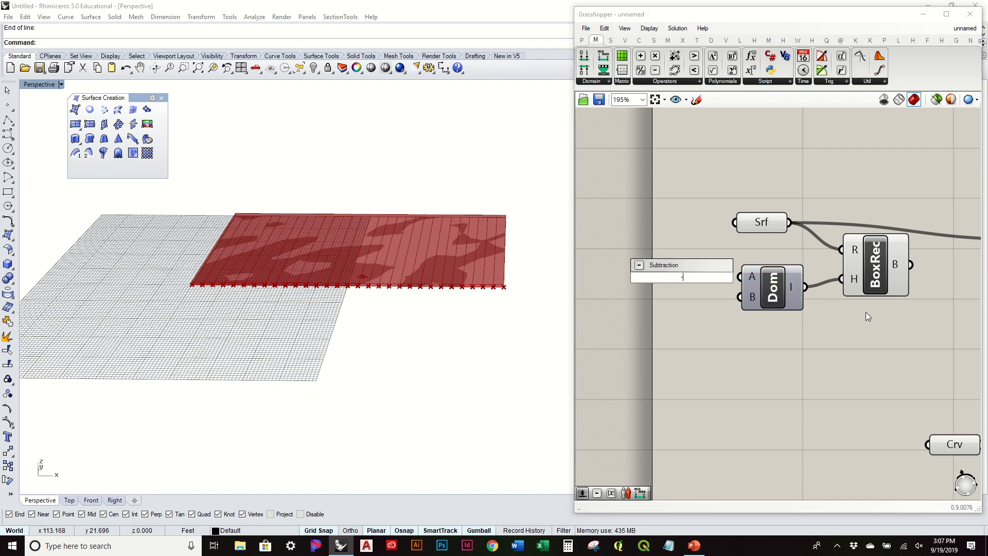
pyautogui.write('50<0')
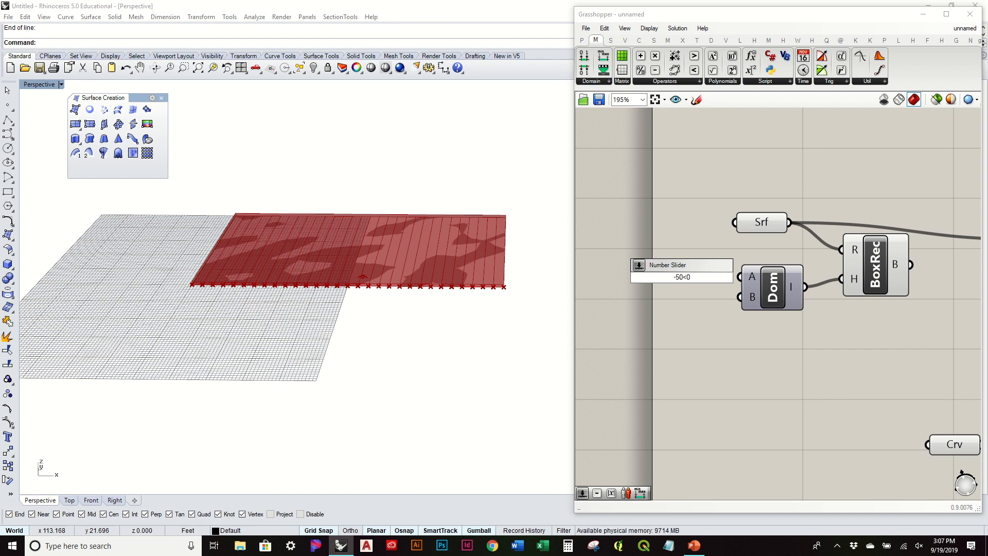
pyautogui.write('<50')
pyautogui.press('Return')
pyautogui.moveTo(739, 275); pyautogui.dragTo(816, 291, button='right')
pyautogui.moveTo(797, 287); pyautogui.dragTo(817, 292)
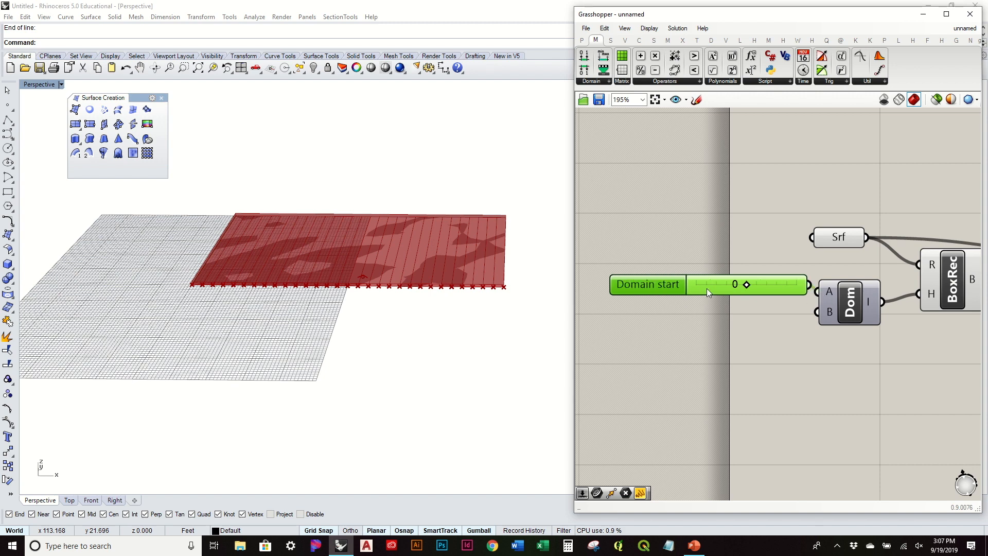
pyautogui.moveTo(751, 288)
pyautogui.mouseDown()
pyautogui.moveTo(705, 291)
pyautogui.moveTo(722, 291)
pyautogui.moveTo(713, 287)
pyautogui.moveTo(742, 319)
pyautogui.moveTo(818, 311)
pyautogui.mouseUp()
pyautogui.hotkey('ctrl', 'c')
pyautogui.hotkey('ctrl', 'v')
pyautogui.moveTo(694, 318); pyautogui.dragTo(730, 313)
# Feed the box into Vector Force's bounds input and inspect the box in the viewport.
pyautogui.click(428, 292)
pyautogui.moveTo(429, 292); pyautogui.dragTo(571, 273, button='right')
pyautogui.scroll(-3, 712, 269)
pyautogui.moveTo(885, 300); pyautogui.dragTo(669, 348, button='right')
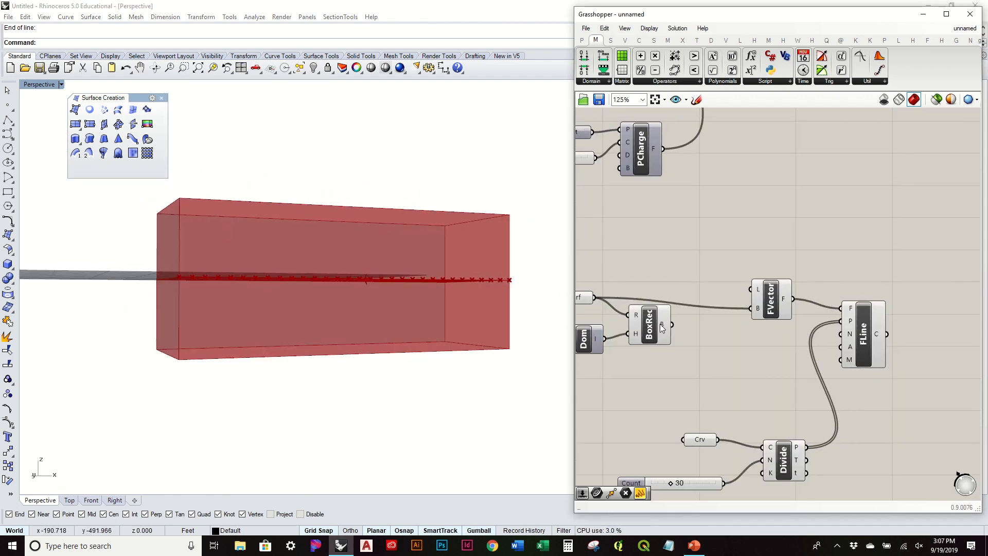
pyautogui.moveTo(664, 330); pyautogui.dragTo(750, 308)
pyautogui.moveTo(402, 256); pyautogui.dragTo(455, 306, button='right')
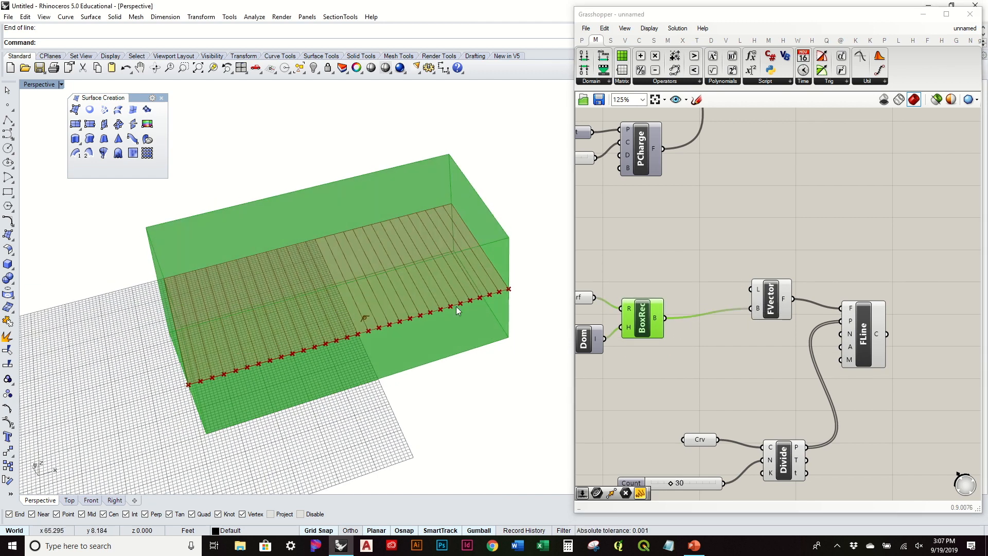
pyautogui.moveTo(388, 280); pyautogui.dragTo(440, 350, button='right')
pyautogui.moveTo(681, 315); pyautogui.dragTo(750, 313, button='right')
pyautogui.moveTo(642, 293); pyautogui.dragTo(641, 263)
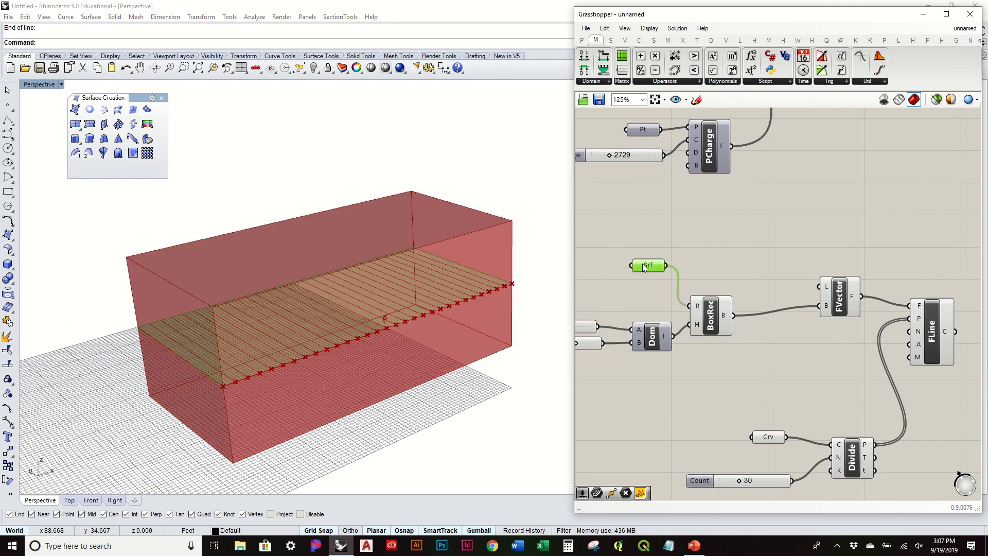
# Wire the surface into the Vector Force bounds and move the box and surface parameter down.
pyautogui.moveTo(789, 281); pyautogui.dragTo(819, 306)
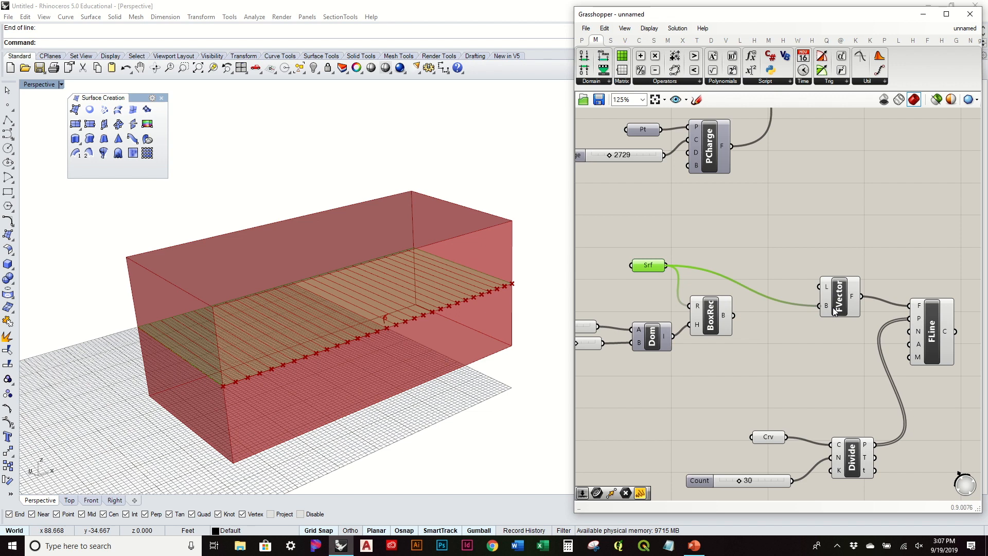
pyautogui.moveTo(706, 312); pyautogui.dragTo(705, 333)
pyautogui.moveTo(658, 265); pyautogui.dragTo(658, 276)
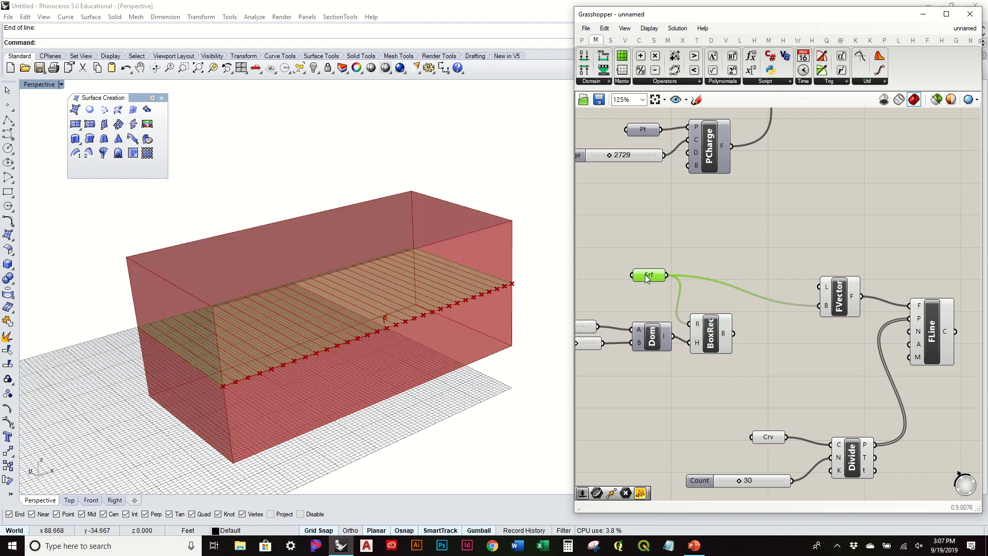
# Turn off the box component's preview so only the hatched surface shows in Rhino.
pyautogui.rightClick(709, 332)
pyautogui.click(706, 329)
pyautogui.rightClick(705, 329)
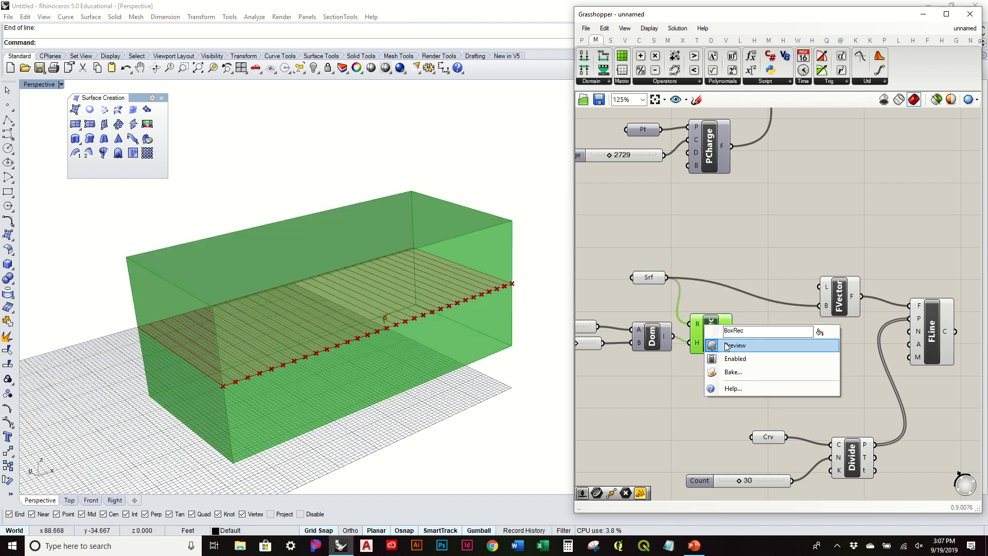
pyautogui.click(744, 346)
pyautogui.moveTo(431, 304)
pyautogui.mouseDown(button='right')
pyautogui.moveTo(315, 331)
pyautogui.moveTo(328, 286)
pyautogui.mouseUp(button='right')
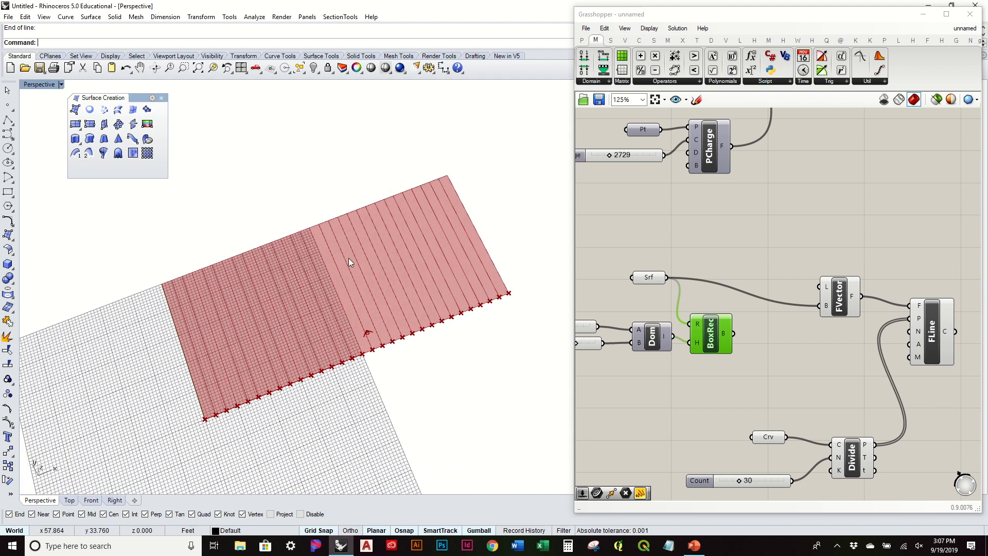
pyautogui.moveTo(412, 322)
pyautogui.mouseDown(button='right')
pyautogui.moveTo(385, 283)
pyautogui.moveTo(402, 268)
pyautogui.mouseUp(button='right')
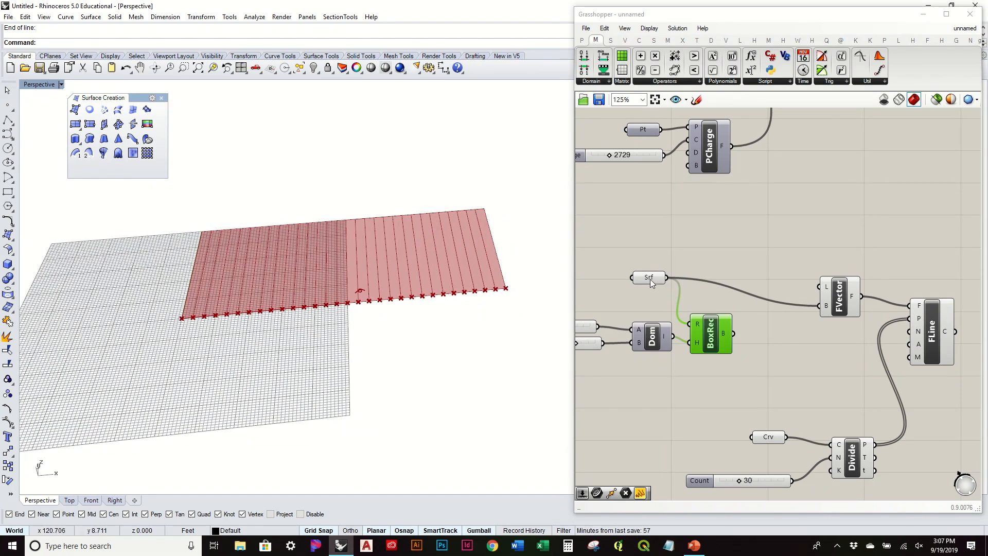
# Disconnect the surface from the Vector Force bounds and reposition the surface parameter.
pyautogui.moveTo(649, 282); pyautogui.dragTo(632, 280)
pyautogui.click(680, 264)
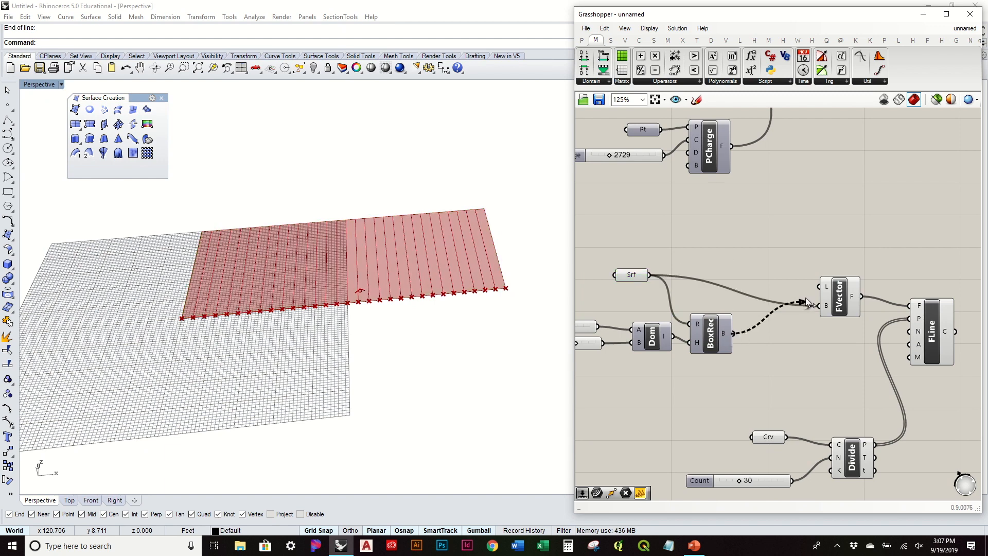
pyautogui.keyDown('ctrl'); pyautogui.moveTo(826, 305); pyautogui.dragTo(652, 276); pyautogui.keyUp('ctrl')
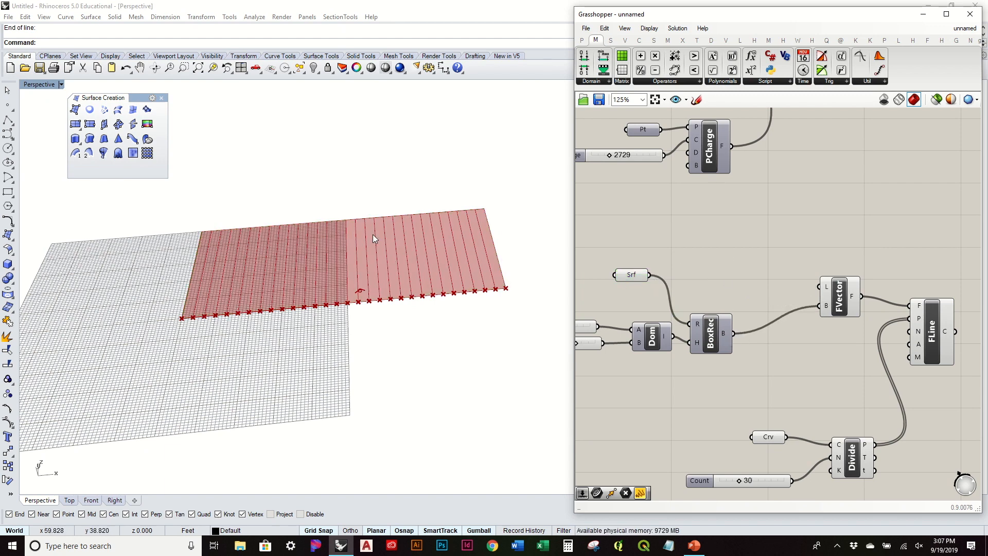
pyautogui.moveTo(372, 235); pyautogui.dragTo(419, 283, button='right')
pyautogui.moveTo(632, 277)
pyautogui.mouseDown()
pyautogui.moveTo(636, 302)
pyautogui.moveTo(648, 270)
pyautogui.mouseUp()
pyautogui.moveTo(634, 274); pyautogui.dragTo(758, 279, button='right')
pyautogui.scroll(-2, 734, 274)
# Rearrange the Field Line, Divide, Crv and Count components into a clearer layout.
pyautogui.moveTo(822, 310); pyautogui.dragTo(721, 293, button='right')
pyautogui.moveTo(892, 433); pyautogui.dragTo(593, 248)
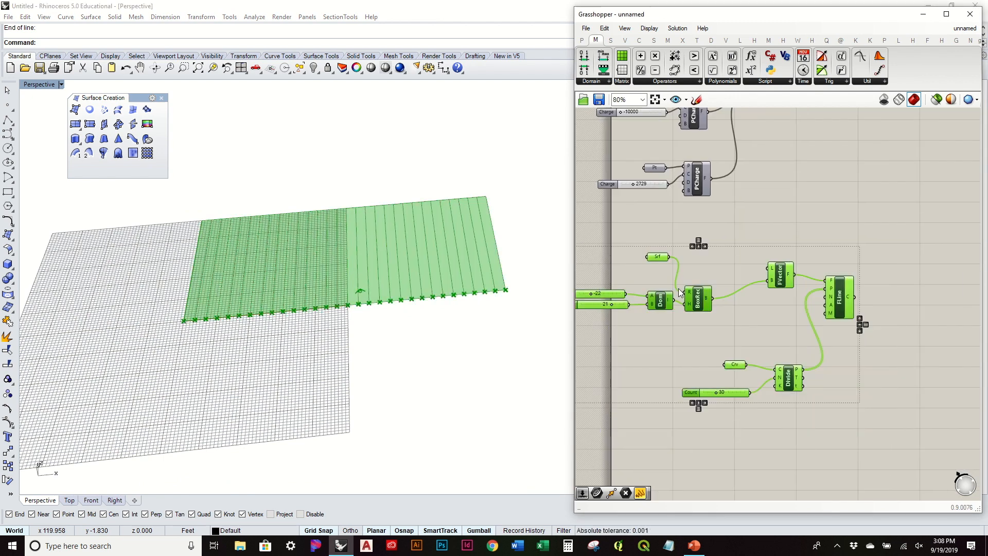
pyautogui.moveTo(705, 302); pyautogui.dragTo(763, 314)
pyautogui.moveTo(470, 261); pyautogui.dragTo(489, 193, button='right')
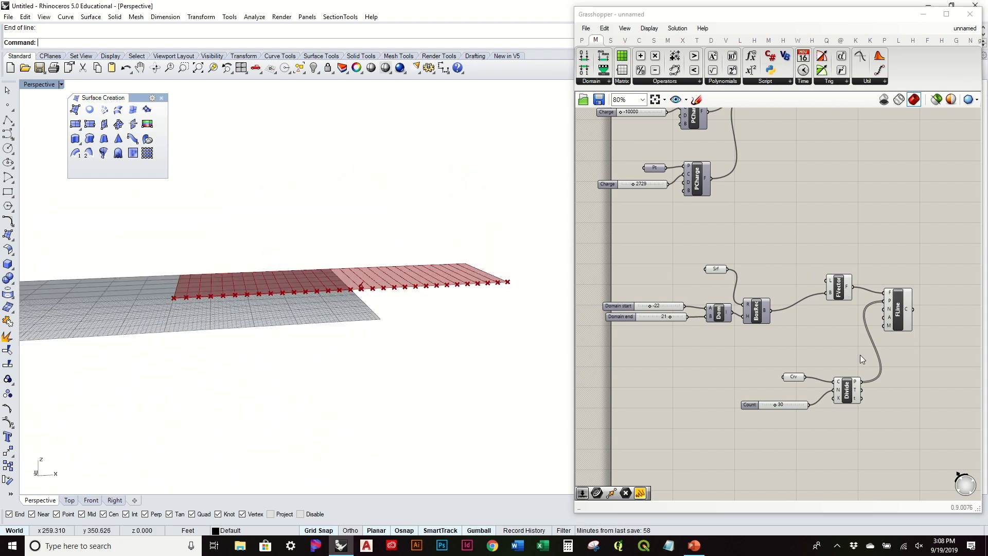
pyautogui.moveTo(894, 434); pyautogui.dragTo(752, 357)
pyautogui.scroll(3, 909, 319)
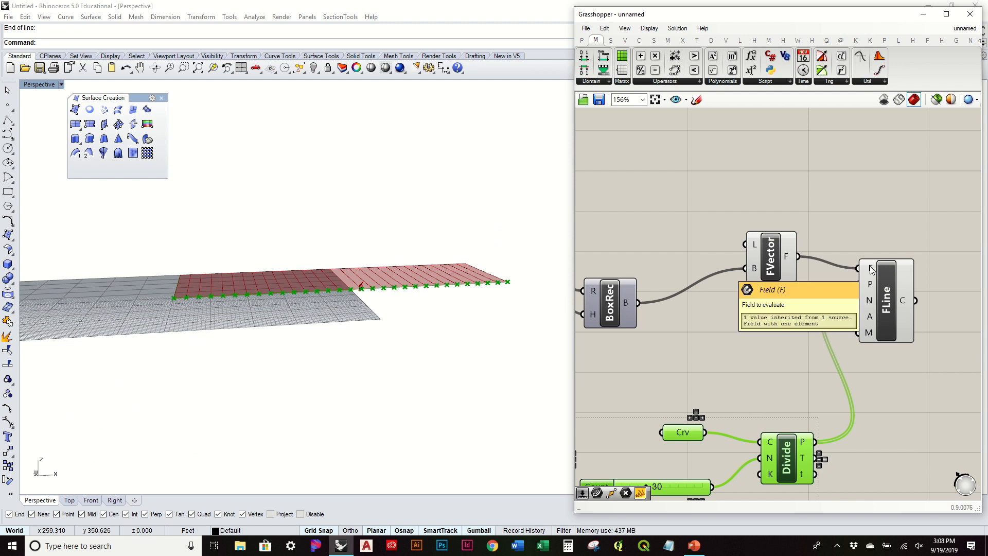
pyautogui.scroll(-3, 835, 255)
pyautogui.click(906, 278)
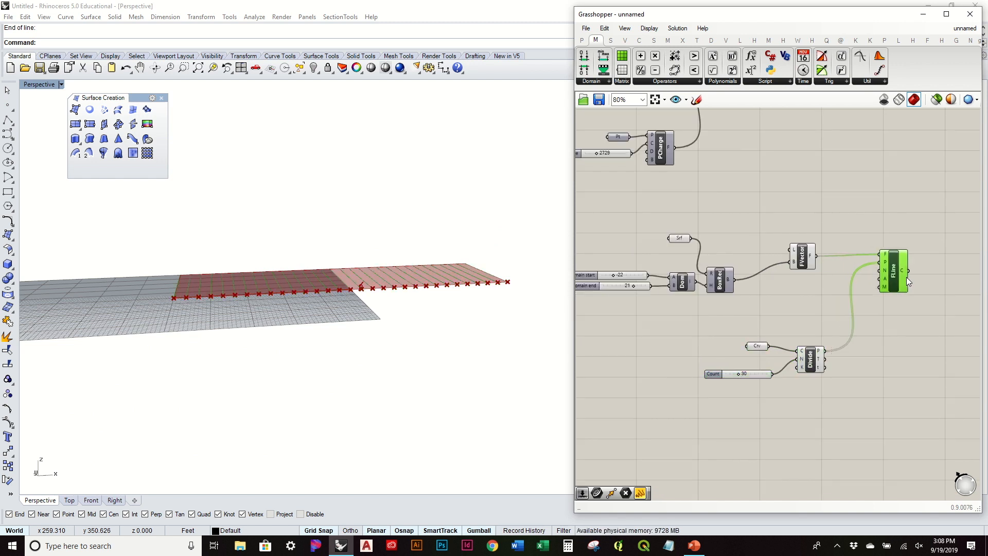
pyautogui.moveTo(907, 281); pyautogui.dragTo(929, 284)
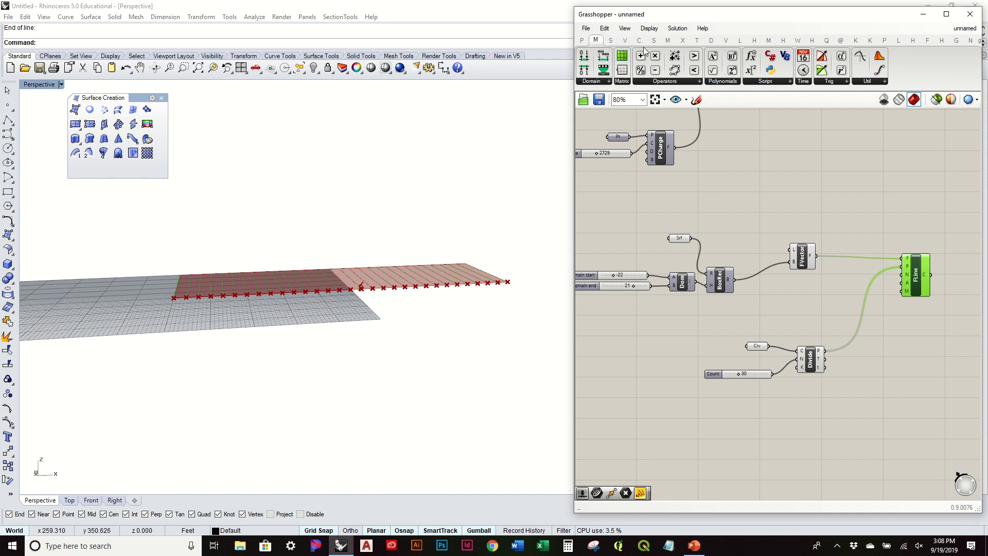
# Place a Merge component from the Sets tab's Tree panel onto the canvas.
pyautogui.click(612, 41)
pyautogui.click(812, 82)
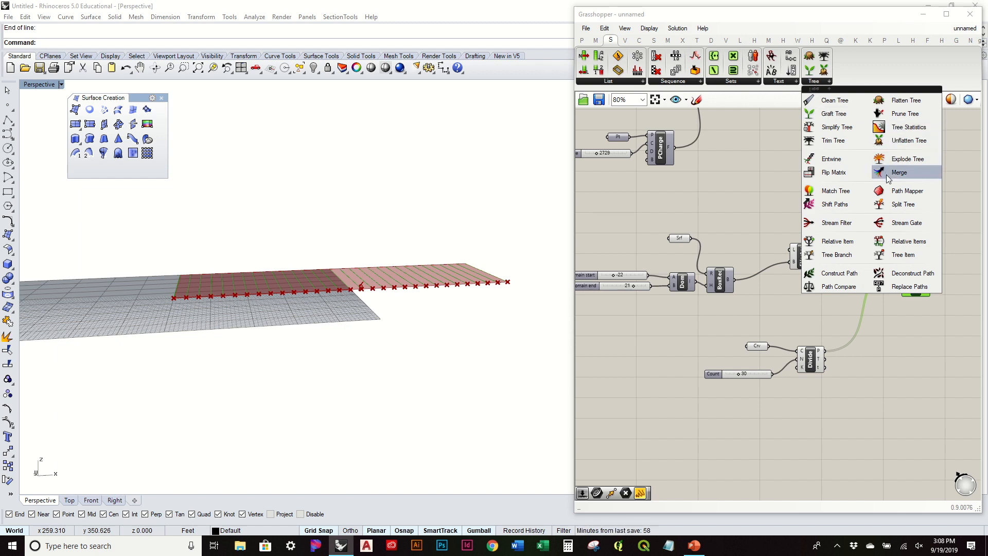
pyautogui.click(898, 173)
pyautogui.click(863, 282)
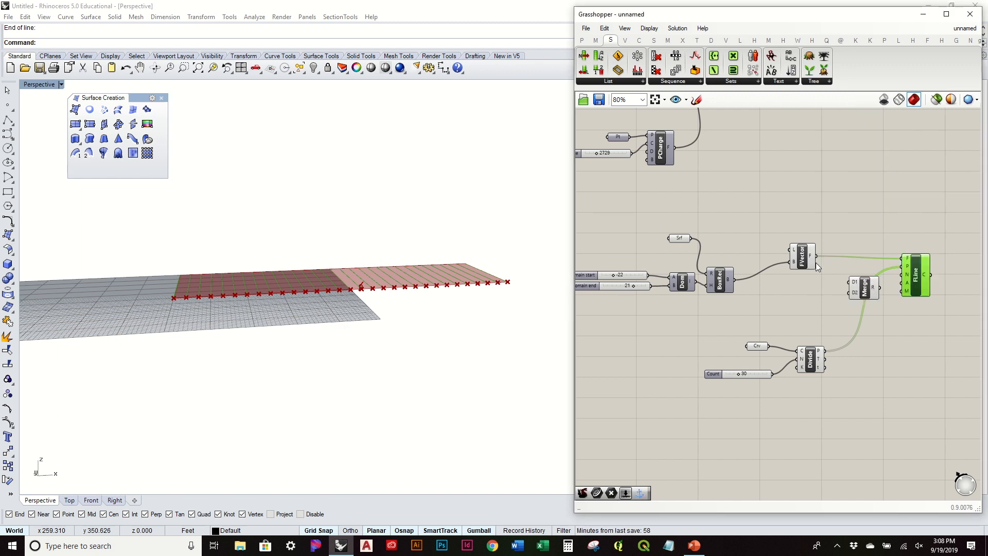
# Connect the Vector Force output into Merge D1 and set the Merge below it.
pyautogui.scroll(3, 815, 262)
pyautogui.moveTo(749, 267); pyautogui.dragTo(744, 267)
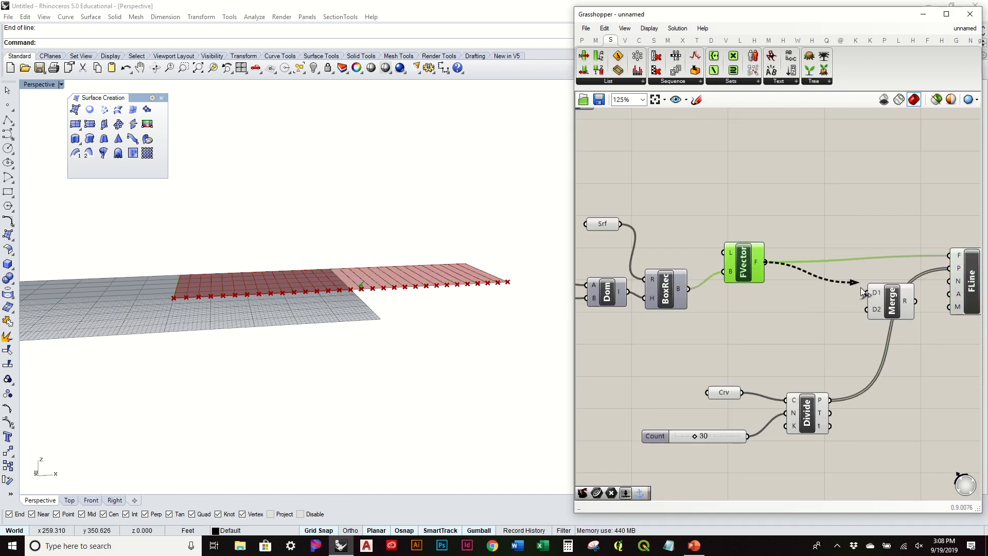
pyautogui.moveTo(893, 306); pyautogui.dragTo(745, 337)
pyautogui.moveTo(834, 381); pyautogui.dragTo(755, 352, button='right')
# Shift the Crv, Count, Divide and Field Line components further right.
pyautogui.moveTo(786, 435); pyautogui.dragTo(627, 360)
pyautogui.moveTo(730, 384); pyautogui.dragTo(905, 350)
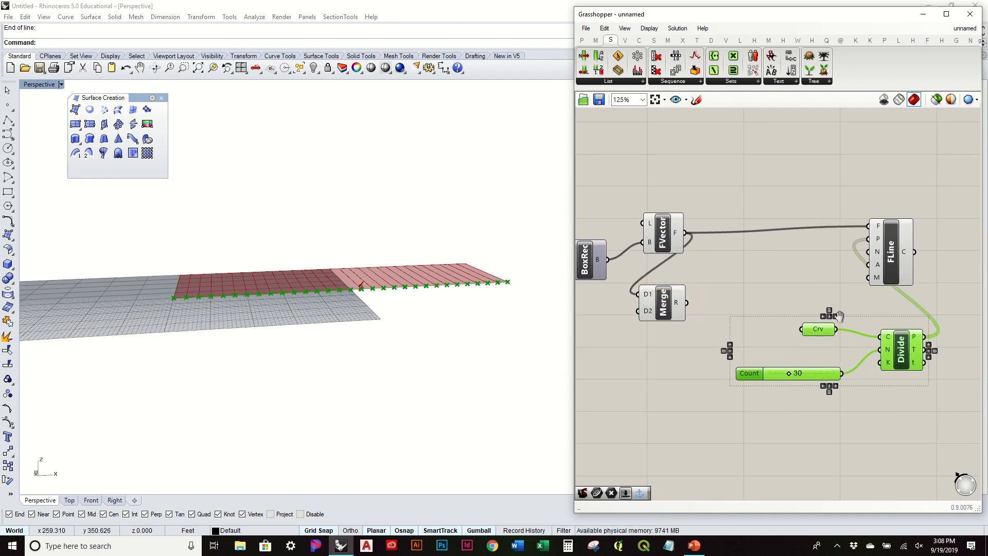
pyautogui.moveTo(898, 267); pyautogui.dragTo(803, 269, button='right')
pyautogui.moveTo(803, 269); pyautogui.dragTo(934, 263)
pyautogui.click(929, 292)
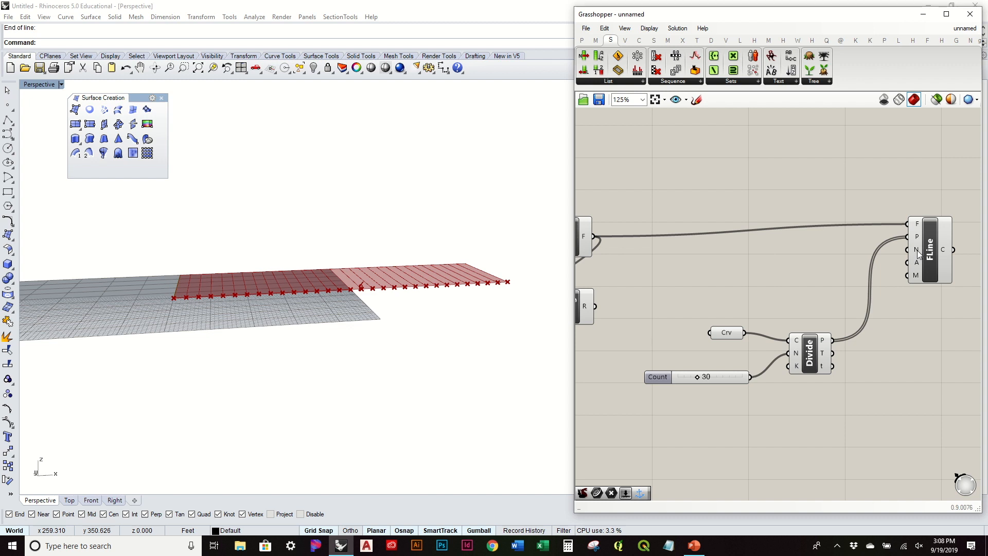
pyautogui.moveTo(917, 253)
# Wire Merge R into the Field Line's F input and place Merge beside Vector Force.
pyautogui.moveTo(651, 306); pyautogui.dragTo(884, 288, button='right')
pyautogui.moveTo(822, 299); pyautogui.dragTo(877, 294)
pyautogui.moveTo(815, 235); pyautogui.dragTo(739, 255, button='right')
pyautogui.moveTo(733, 241); pyautogui.dragTo(719, 243)
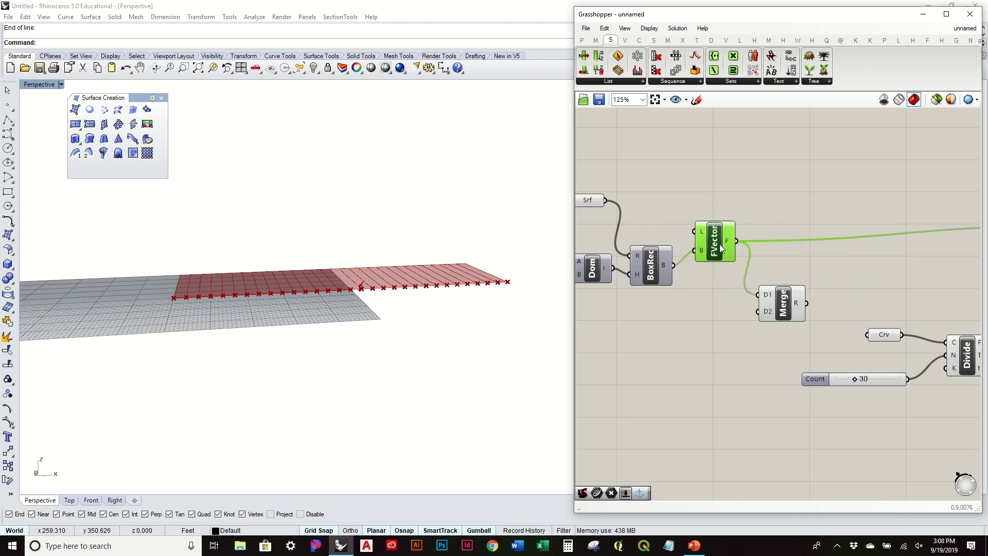
pyautogui.moveTo(805, 259); pyautogui.dragTo(711, 260, button='right')
pyautogui.moveTo(713, 304); pyautogui.dragTo(941, 226)
pyautogui.moveTo(646, 302); pyautogui.dragTo(654, 262)
pyautogui.moveTo(654, 262); pyautogui.dragTo(860, 253, button='right')
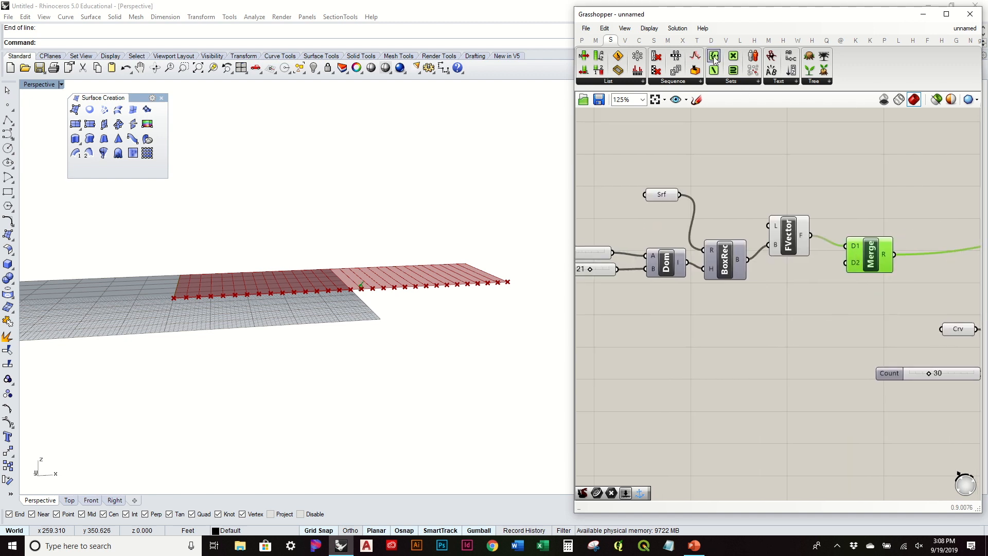
# Drop a Spin Force (FSpin) from the Vector tab's Field panel below the force chain.
pyautogui.click(624, 41)
pyautogui.click(591, 82)
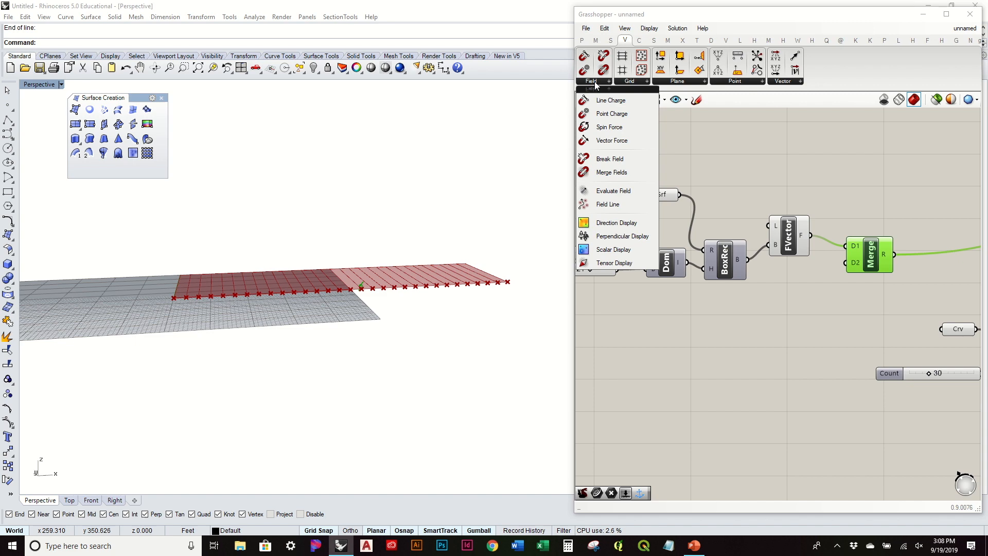
pyautogui.moveTo(620, 126); pyautogui.dragTo(674, 400)
pyautogui.moveTo(315, 313); pyautogui.dragTo(358, 302, button='right')
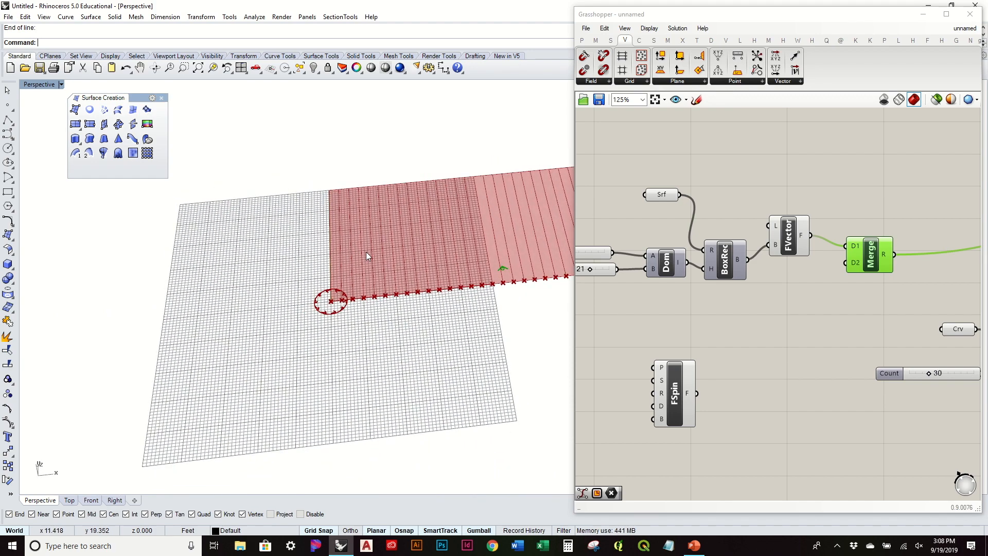
pyautogui.scroll(3, 366, 252)
pyautogui.keyDown('shift'); pyautogui.moveTo(365, 252); pyautogui.dragTo(333, 323, button='right'); pyautogui.keyUp('shift')
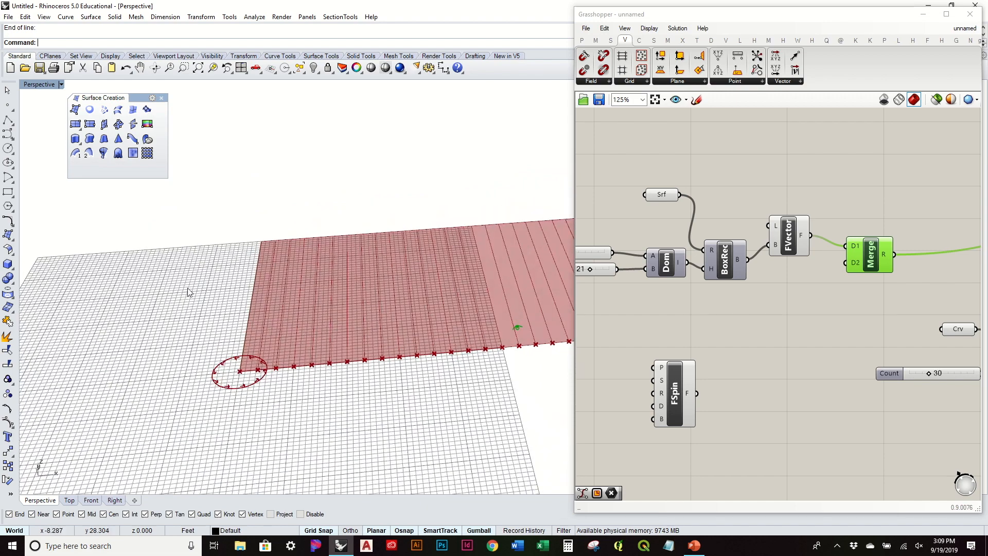
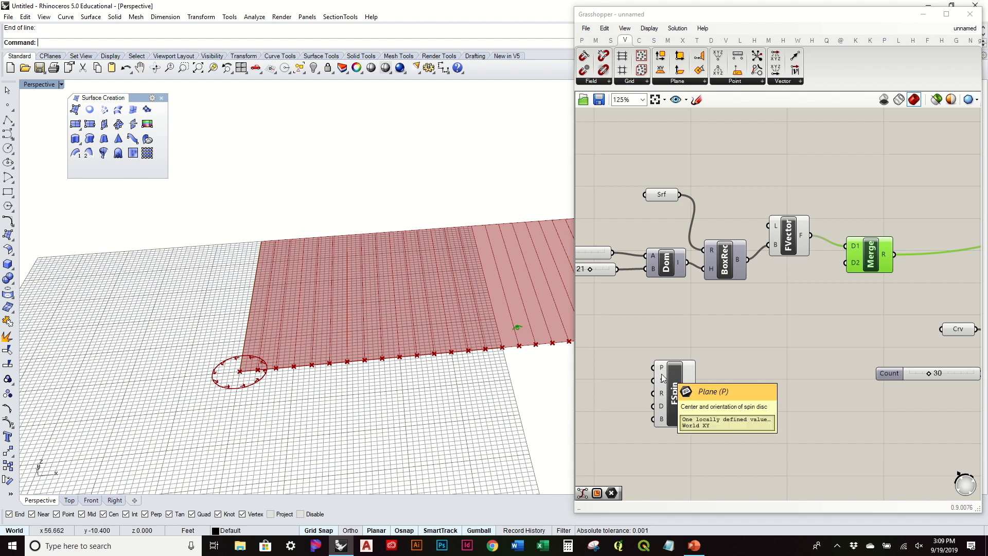
# Place a point on the red surface and pick it as the spin force's plane origin.
pyautogui.moveTo(666, 386); pyautogui.dragTo(718, 384)
pyautogui.click(8, 105)
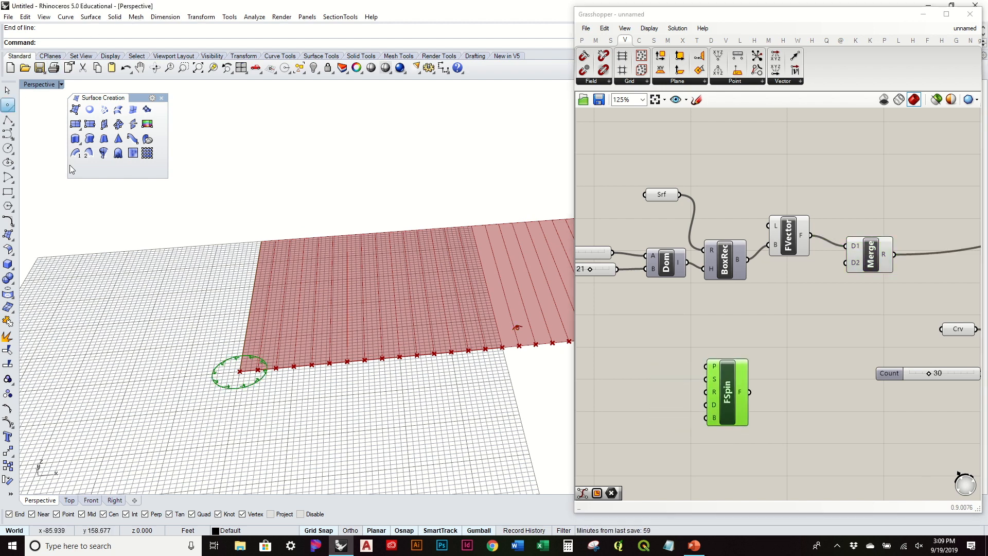
pyautogui.click(326, 293)
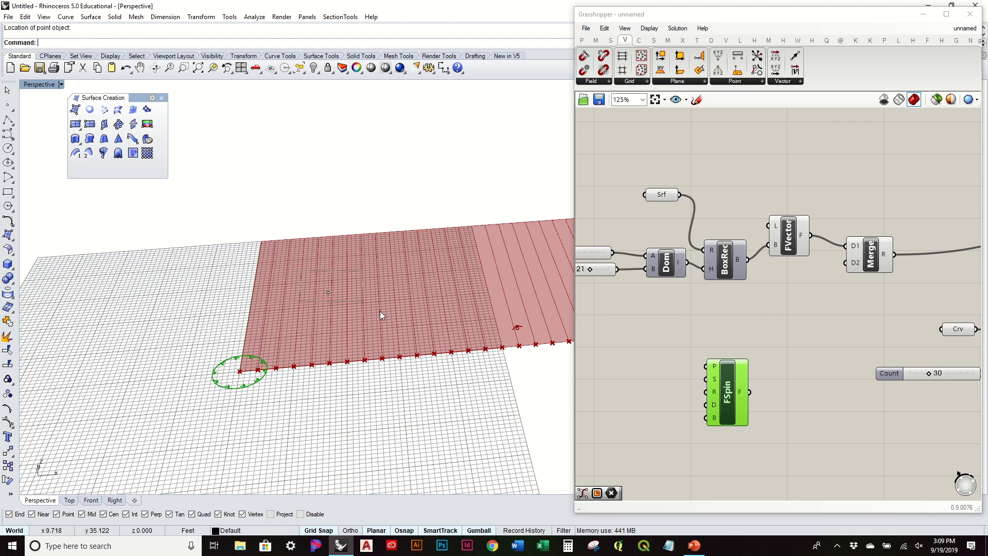
pyautogui.rightClick(709, 368)
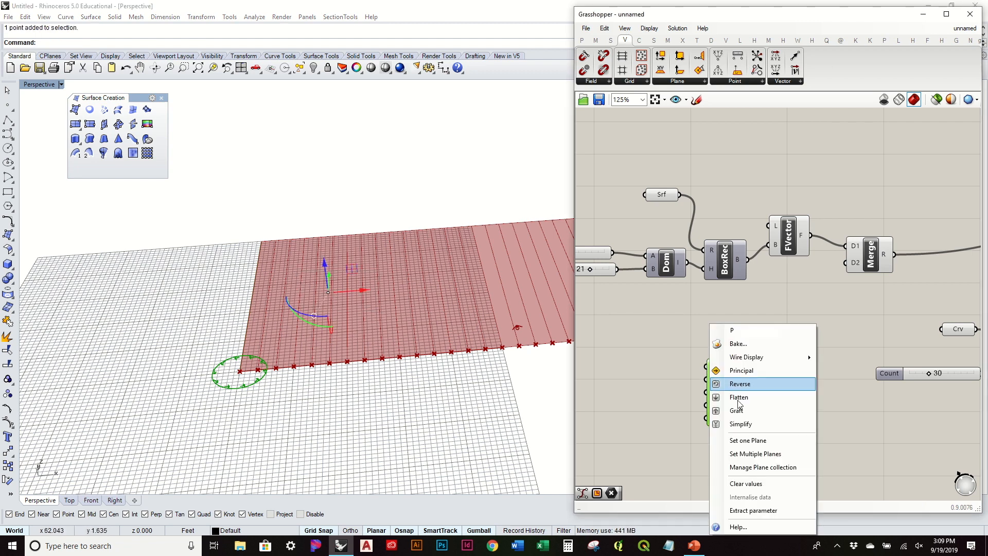
pyautogui.click(741, 442)
pyautogui.click(328, 292)
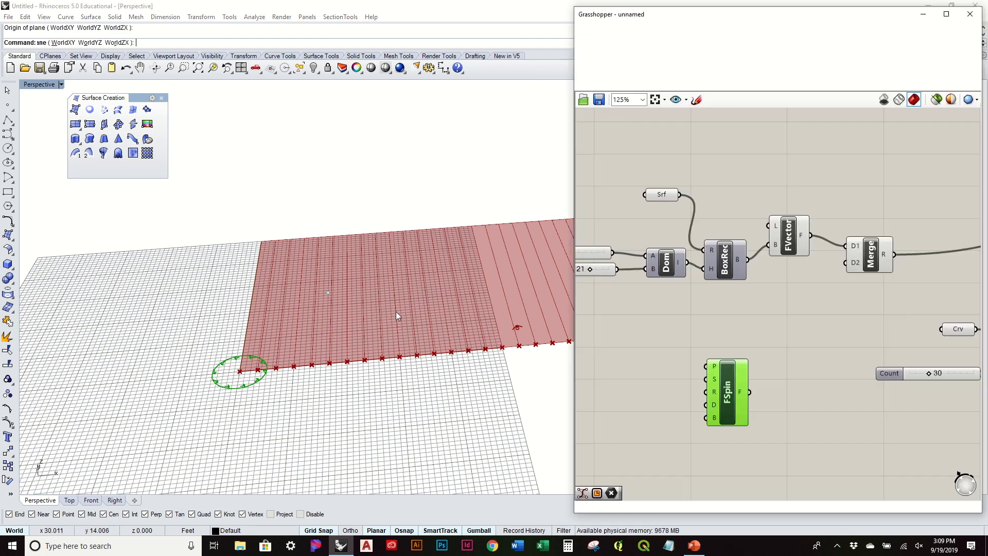
# Add a Pt parameter wired to FSpin's P input, referencing that Rhino point.
pyautogui.click(582, 40)
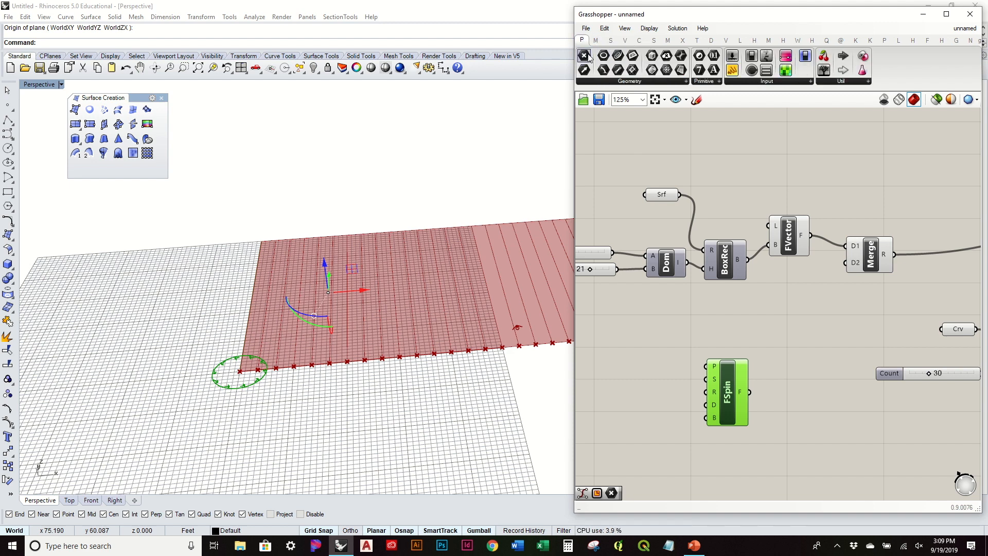
pyautogui.moveTo(648, 362); pyautogui.dragTo(647, 364)
pyautogui.moveTo(713, 366); pyautogui.dragTo(712, 367)
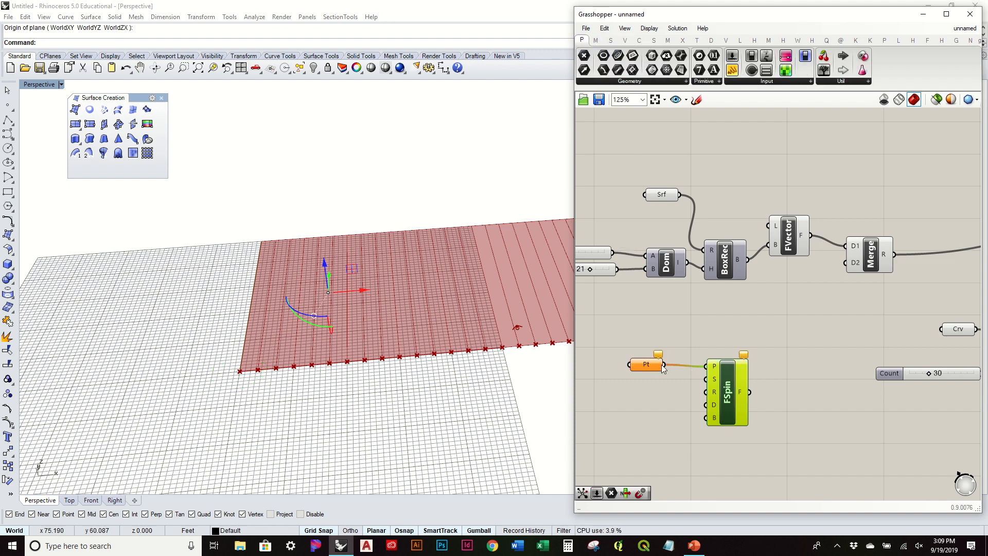
pyautogui.rightClick(655, 368)
pyautogui.click(684, 440)
pyautogui.click(328, 292)
pyautogui.moveTo(376, 194); pyautogui.dragTo(378, 314, button='right')
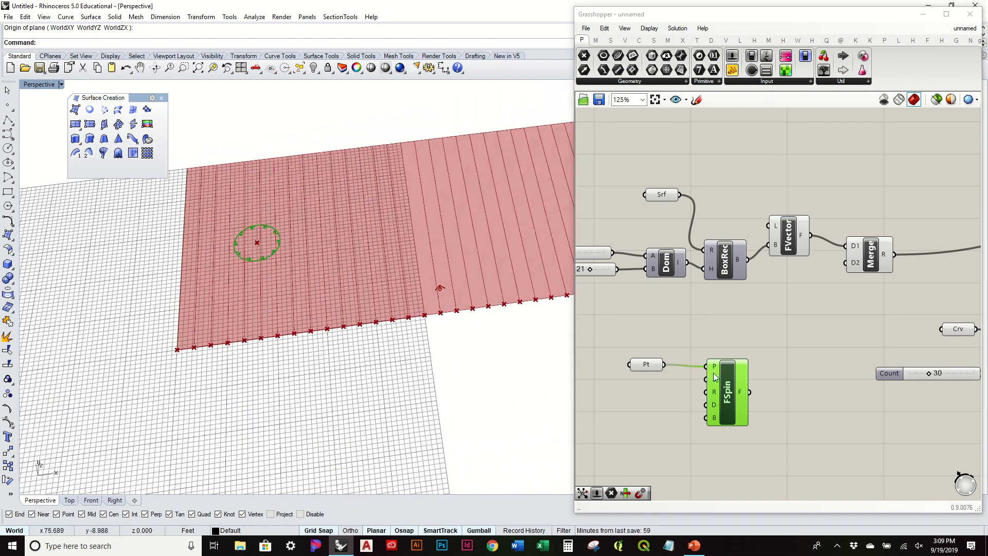
pyautogui.moveTo(725, 394); pyautogui.dragTo(724, 389)
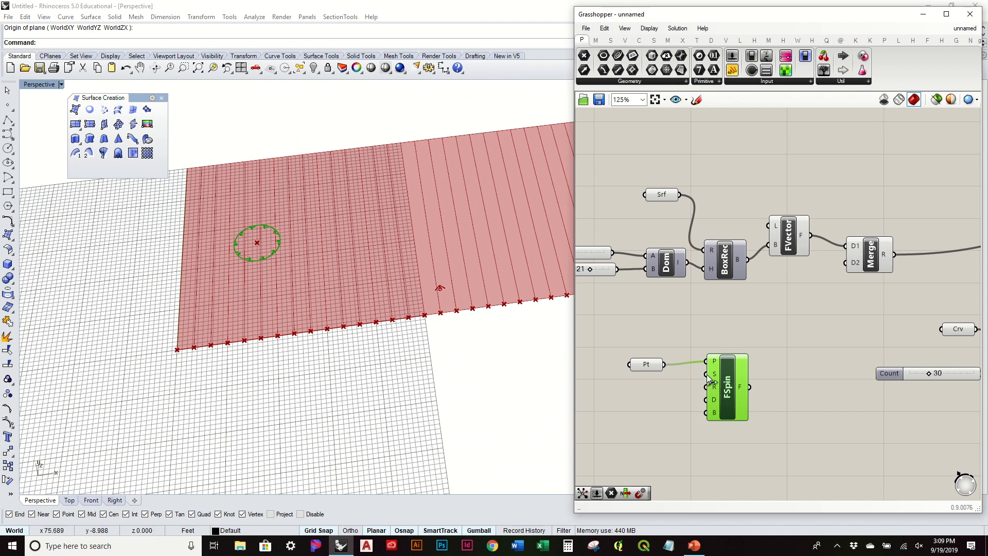
# Add a 50 number slider beside the spin force inputs.
pyautogui.doubleClick(651, 402)
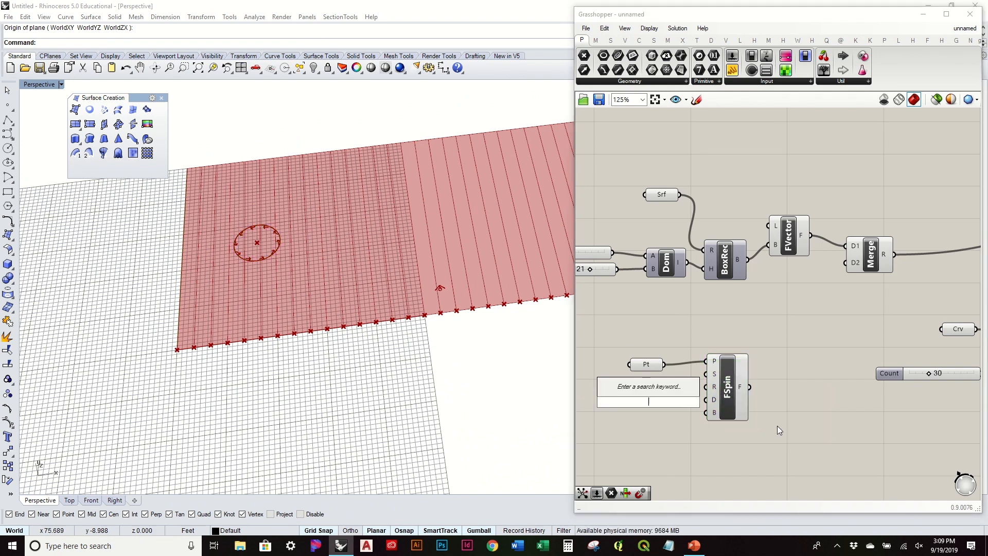
pyautogui.write('50')
pyautogui.press('Return')
pyautogui.moveTo(701, 391); pyautogui.dragTo(859, 390, button='right')
pyautogui.moveTo(855, 400); pyautogui.dragTo(864, 372)
pyautogui.moveTo(874, 388)
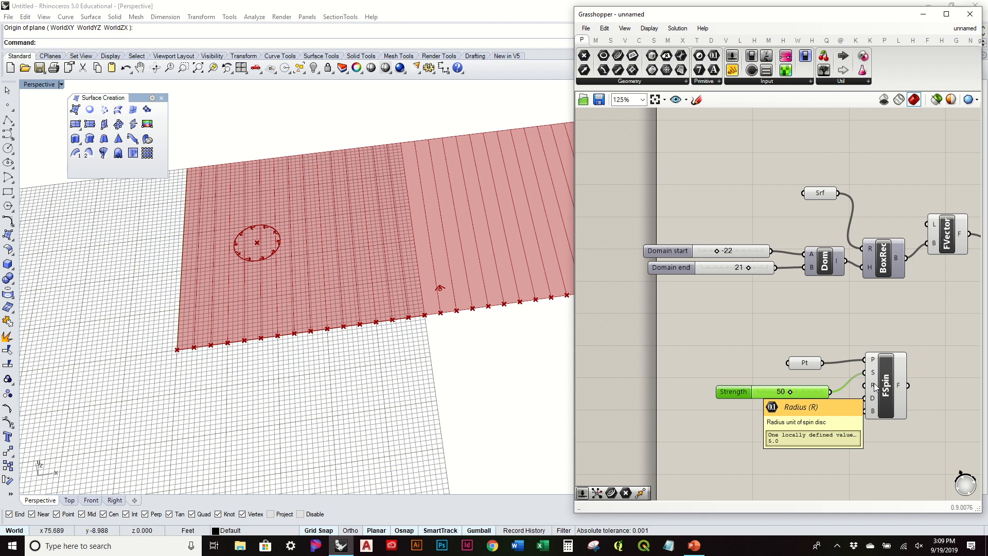
# Wire a second 50 slider into the spin Radius and lower its value.
pyautogui.doubleClick(786, 446)
pyautogui.write('50')
pyautogui.press('Return')
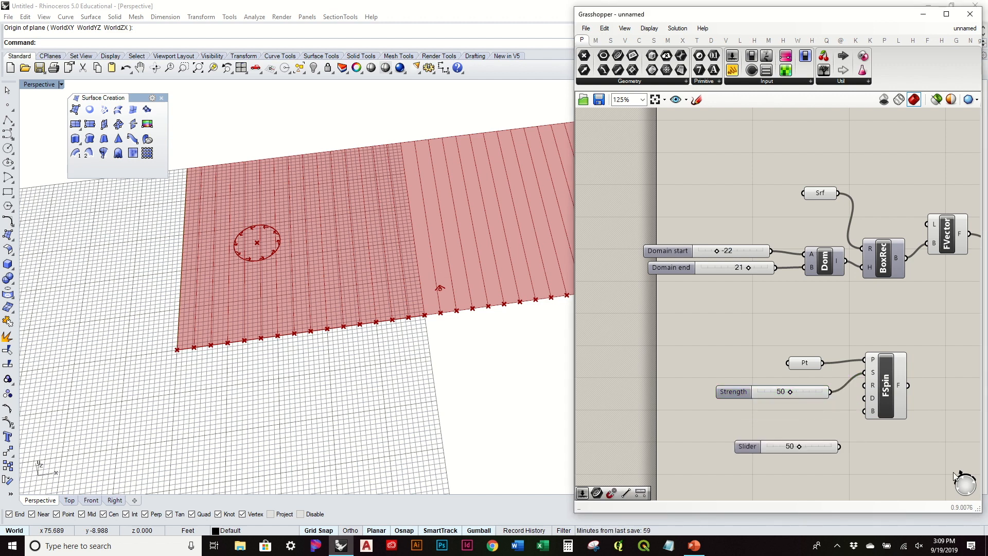
pyautogui.moveTo(809, 446); pyautogui.dragTo(869, 386)
pyautogui.moveTo(784, 426); pyautogui.dragTo(764, 440)
# Feed the spin force output into Merge alongside the vector force.
pyautogui.moveTo(930, 417); pyautogui.dragTo(742, 397, button='right')
pyautogui.moveTo(741, 396); pyautogui.dragTo(842, 272)
pyautogui.moveTo(433, 229); pyautogui.dragTo(362, 298, button='right')
# Lower the spin Strength to 1 and inspect the curving field lines.
pyautogui.moveTo(681, 380); pyautogui.dragTo(791, 350, button='right')
pyautogui.moveTo(732, 371); pyautogui.dragTo(702, 411)
pyautogui.moveTo(540, 412); pyautogui.dragTo(877, 310, button='right')
pyautogui.click(847, 307)
pyautogui.moveTo(408, 243); pyautogui.dragTo(398, 367, button='right')
pyautogui.moveTo(845, 259); pyautogui.dragTo(780, 292, button='right')
pyautogui.moveTo(823, 259); pyautogui.dragTo(830, 251)
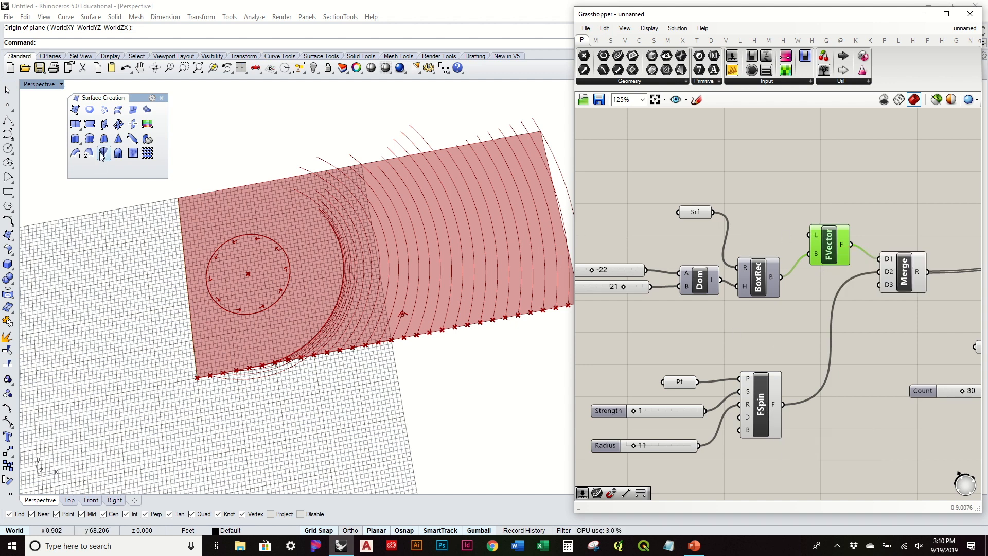
# Give the vector force a line drawn across the red surface.
pyautogui.rightClick(818, 238)
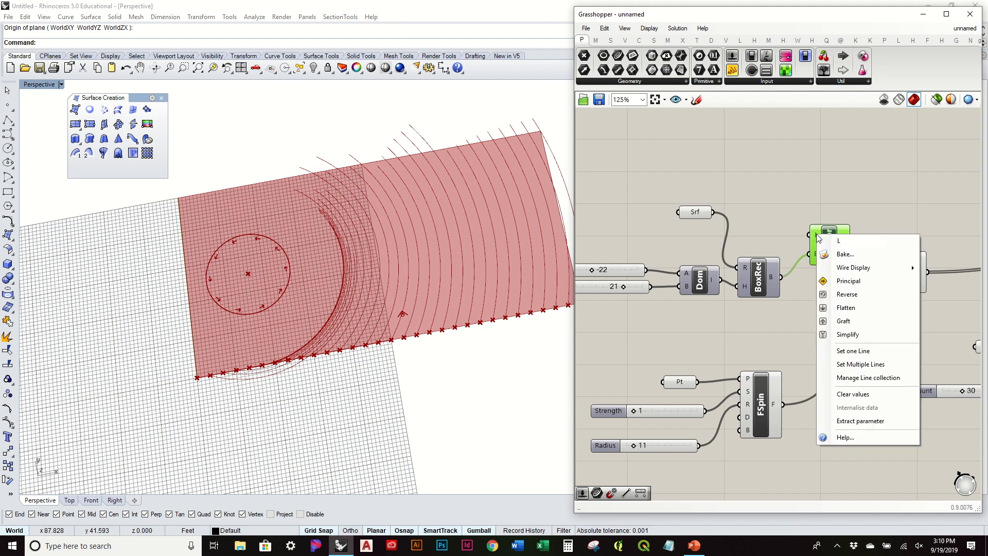
pyautogui.click(854, 351)
pyautogui.click(455, 300)
pyautogui.click(400, 225)
pyautogui.moveTo(484, 306)
pyautogui.mouseDown(button='right')
pyautogui.moveTo(489, 182)
pyautogui.moveTo(475, 311)
pyautogui.mouseUp(button='right')
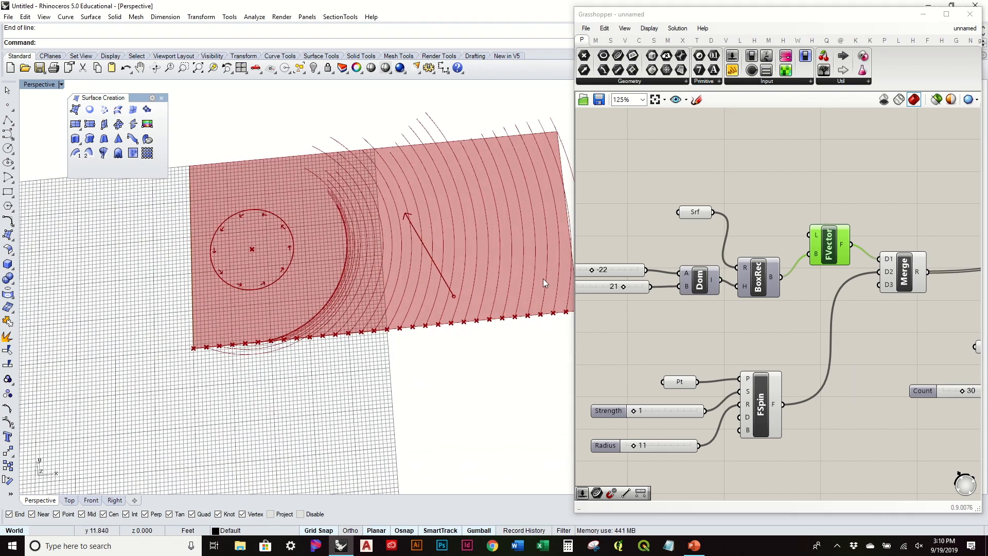
pyautogui.moveTo(414, 249); pyautogui.dragTo(411, 289, button='right')
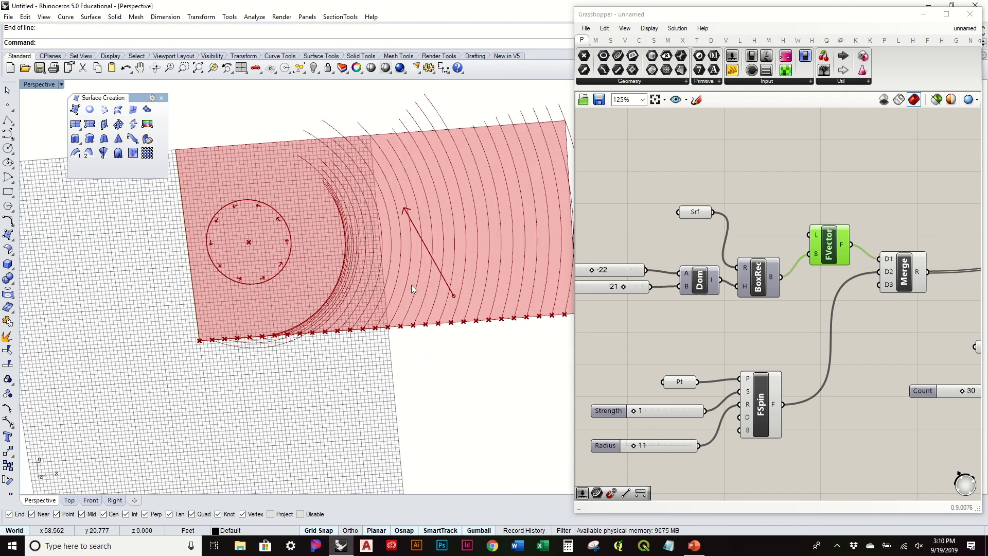
# Look over the point charge1 definition, then switch back to unnamed.
pyautogui.click(965, 29)
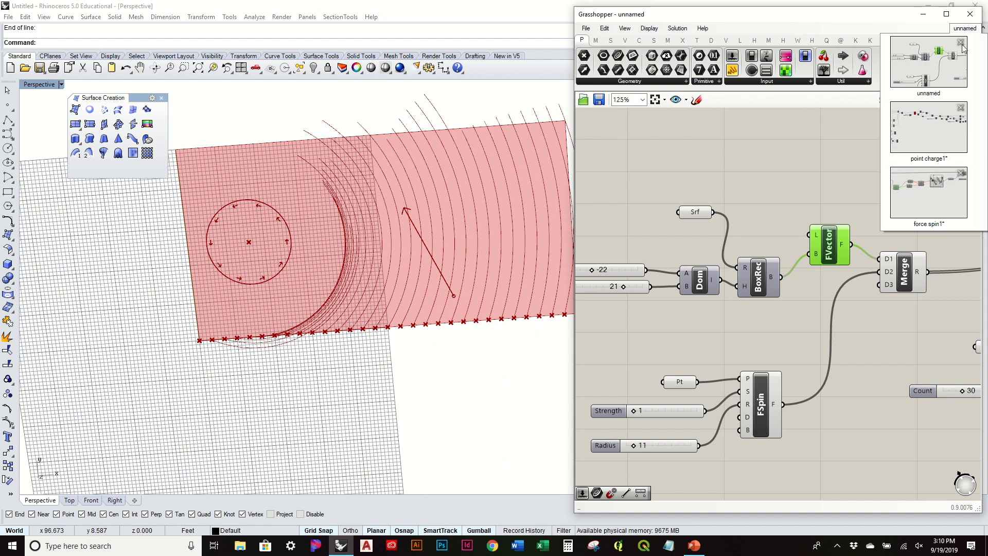
pyautogui.click(932, 121)
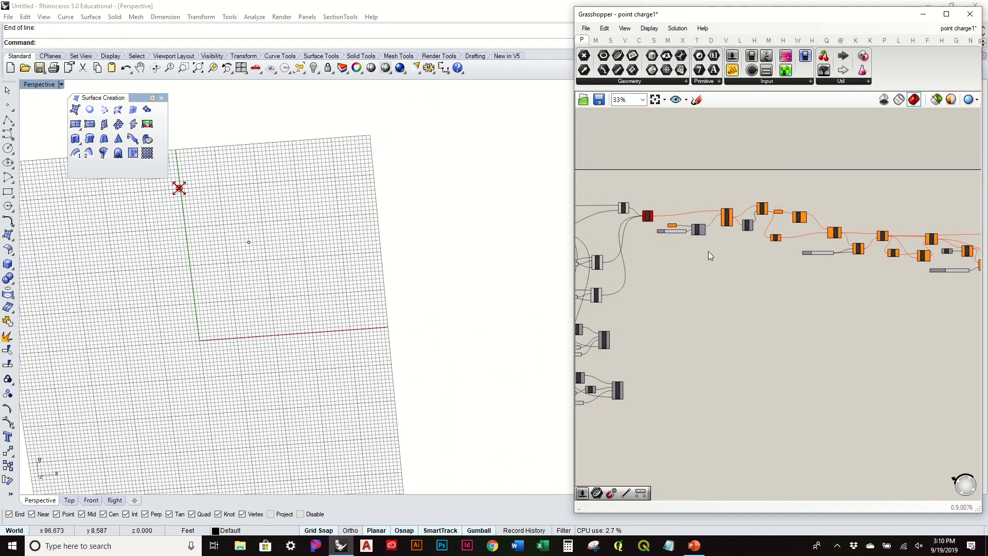
pyautogui.scroll(4, 708, 251)
pyautogui.scroll(3, 676, 224)
pyautogui.scroll(-2, 813, 235)
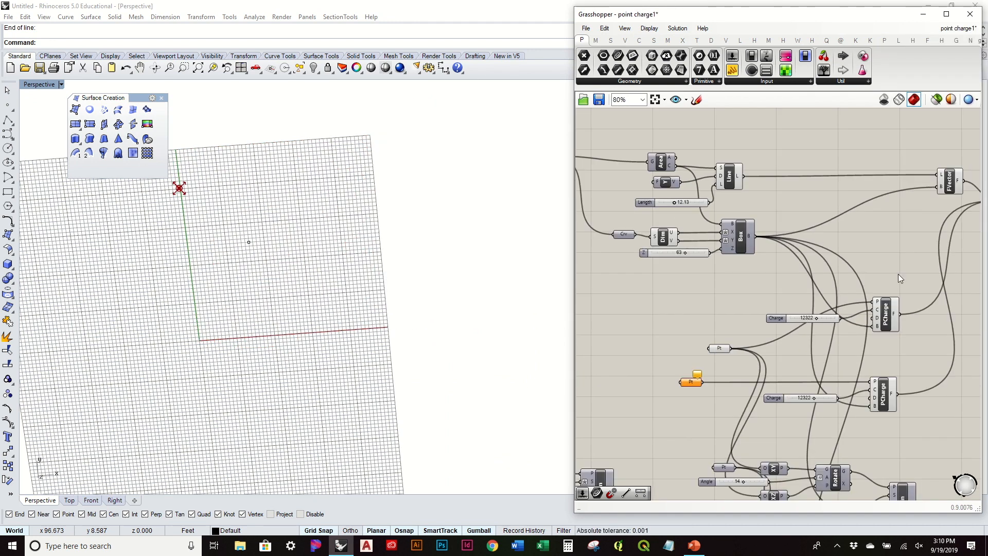
pyautogui.moveTo(897, 274); pyautogui.dragTo(738, 280, button='right')
pyautogui.moveTo(746, 229); pyautogui.dragTo(827, 240, button='right')
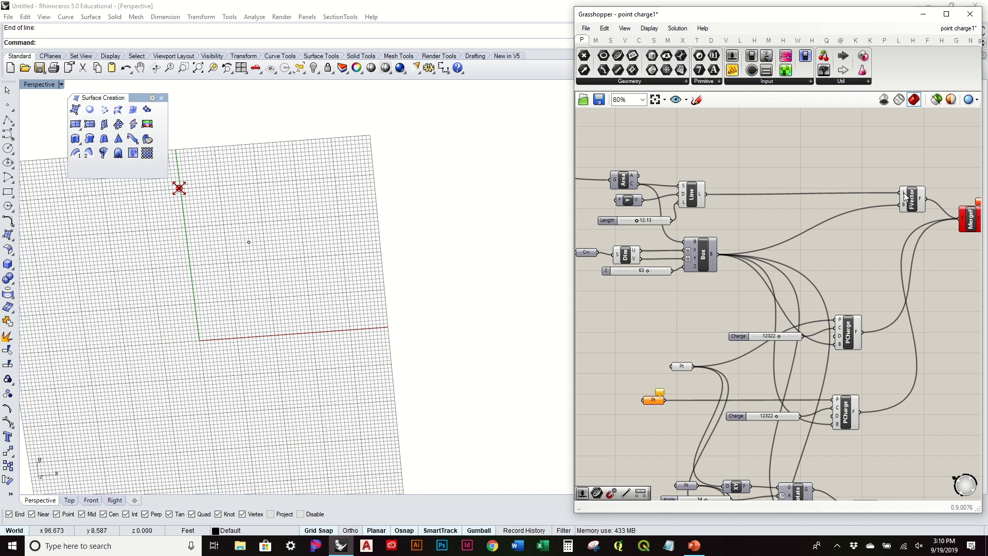
pyautogui.click(957, 30)
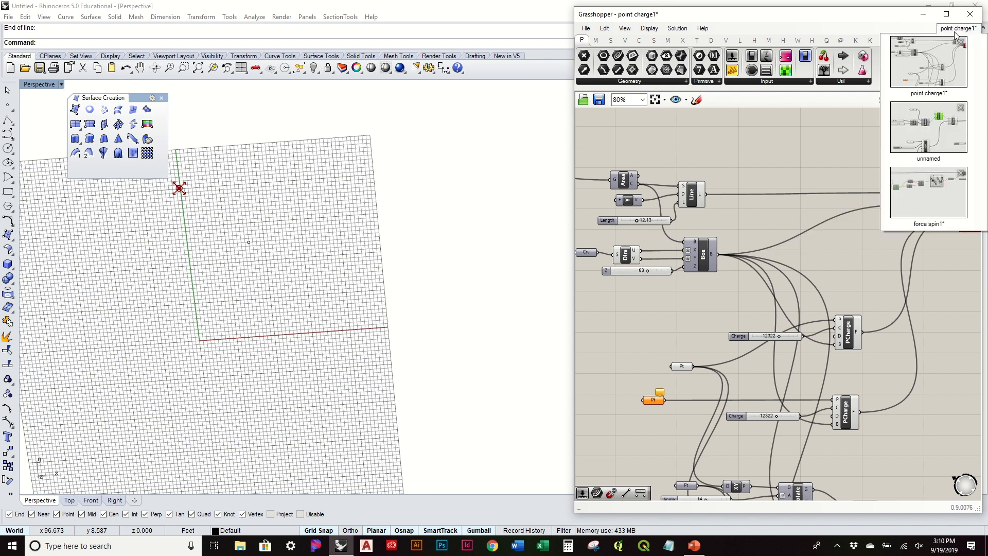
pyautogui.click(925, 147)
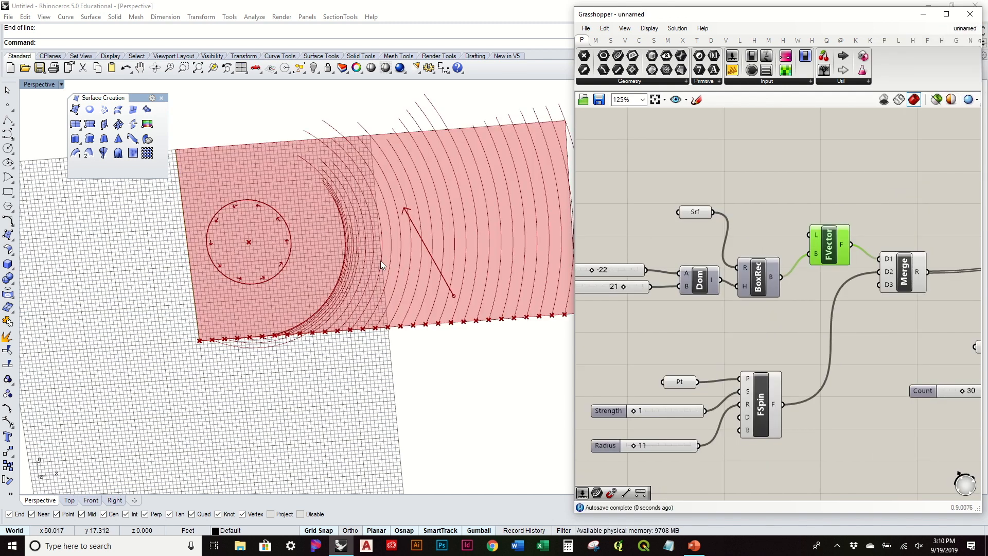
# Place a point on the red surface and reference it as a new Line (SDL) start.
pyautogui.click(7, 104)
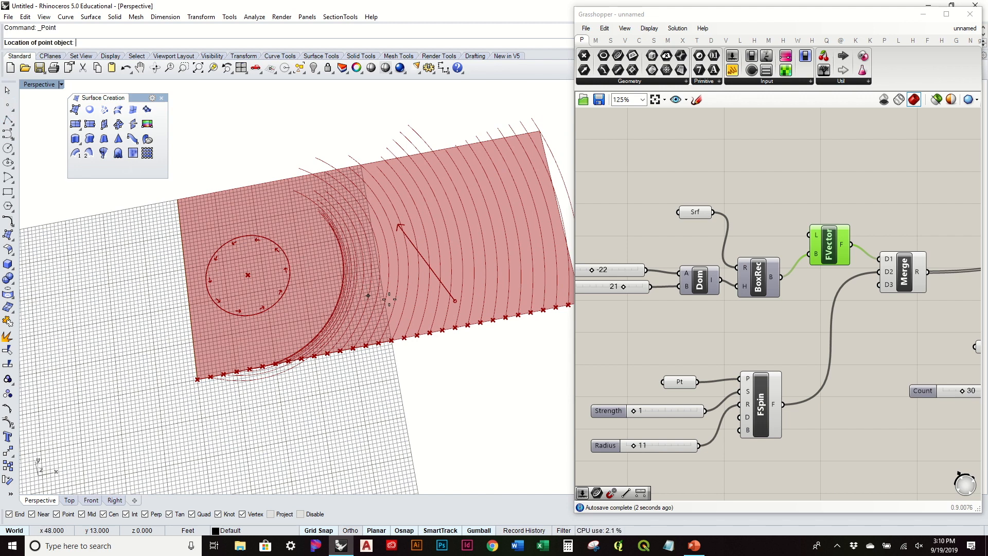
pyautogui.click(396, 304)
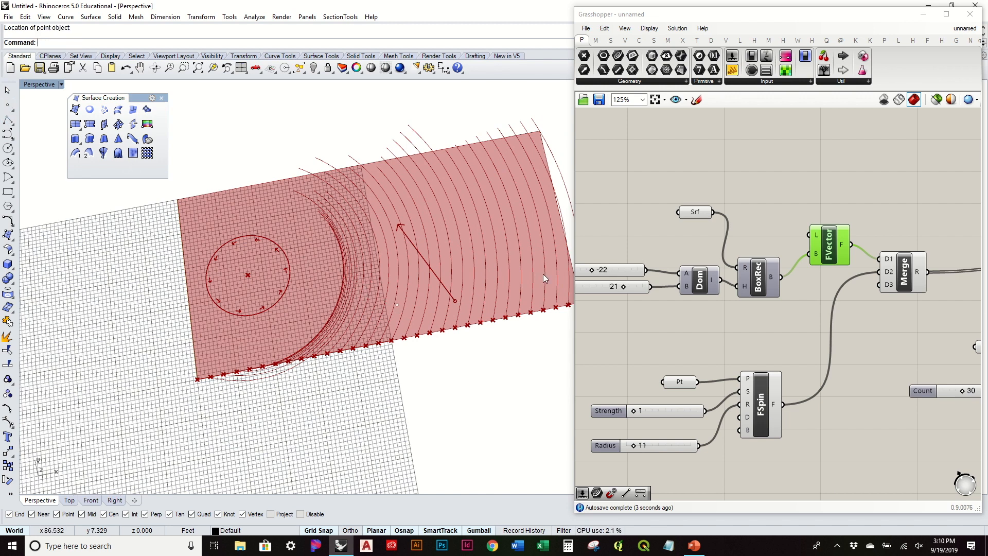
pyautogui.click(639, 40)
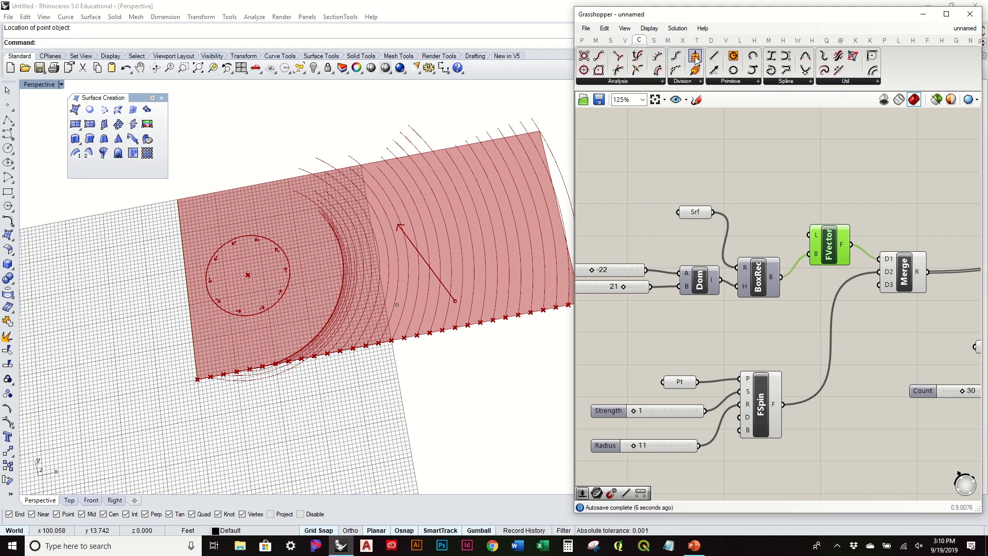
pyautogui.moveTo(713, 77); pyautogui.dragTo(782, 190)
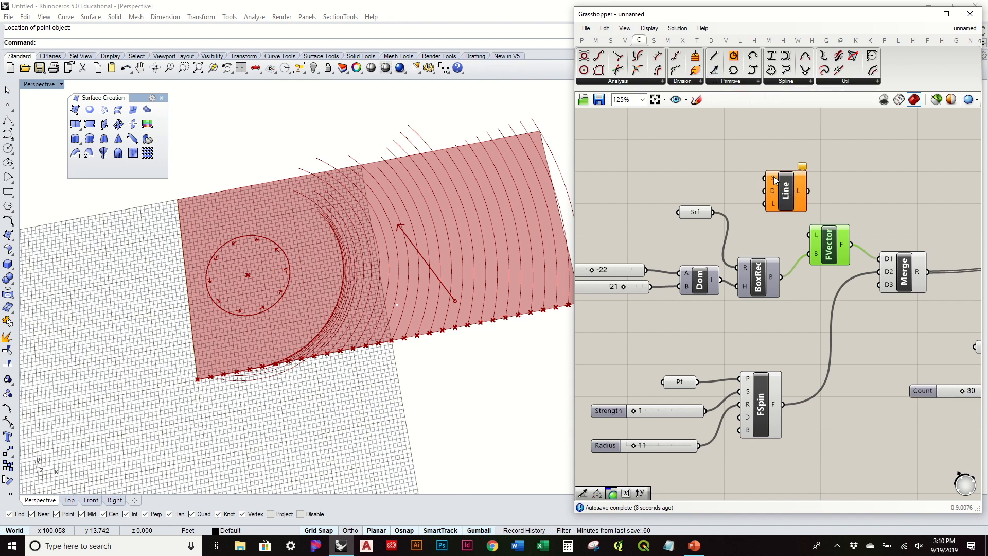
pyautogui.rightClick(773, 176)
pyautogui.click(810, 325)
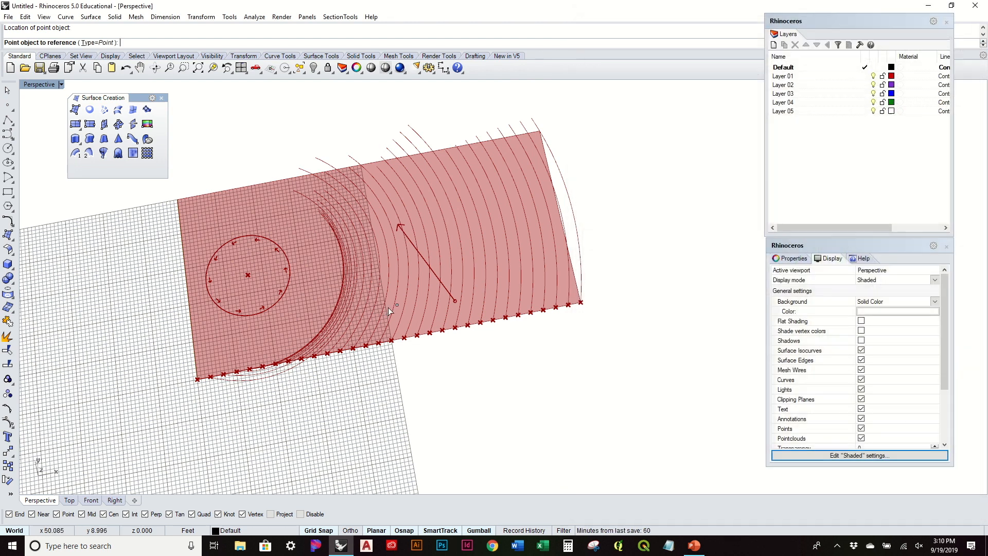
pyautogui.click(397, 305)
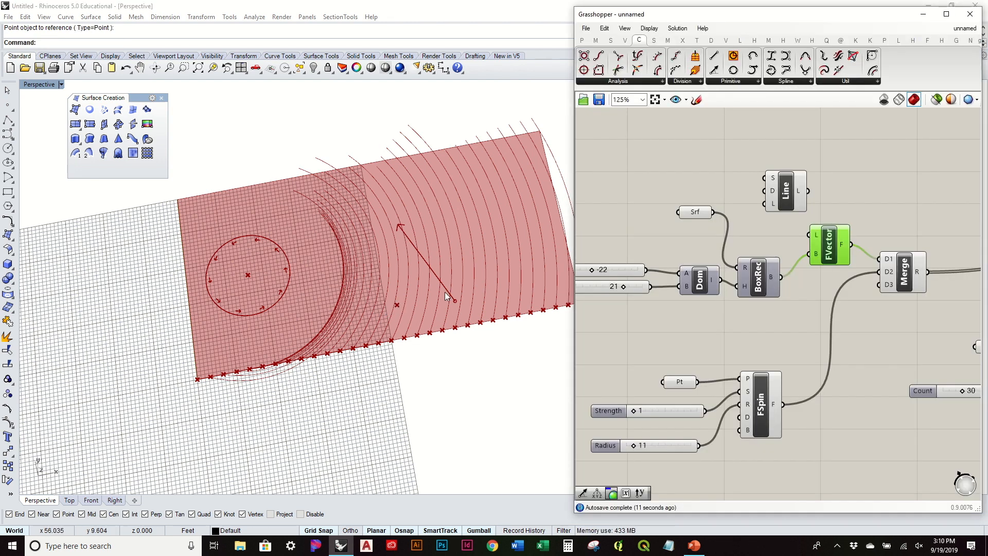
# Set the Line's direction vector by picking its end point in Rhino.
pyautogui.rightClick(773, 192)
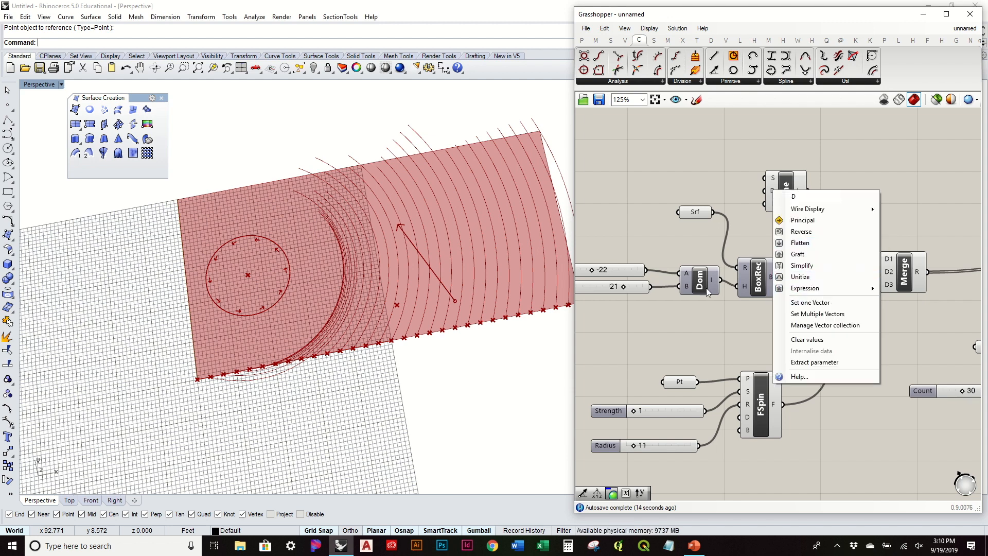
pyautogui.click(795, 302)
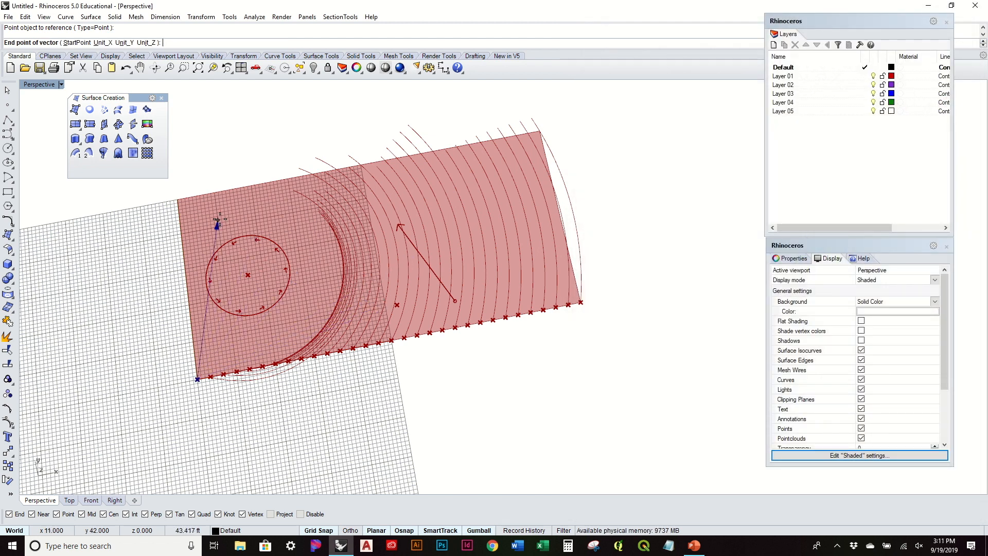
pyautogui.click(224, 219)
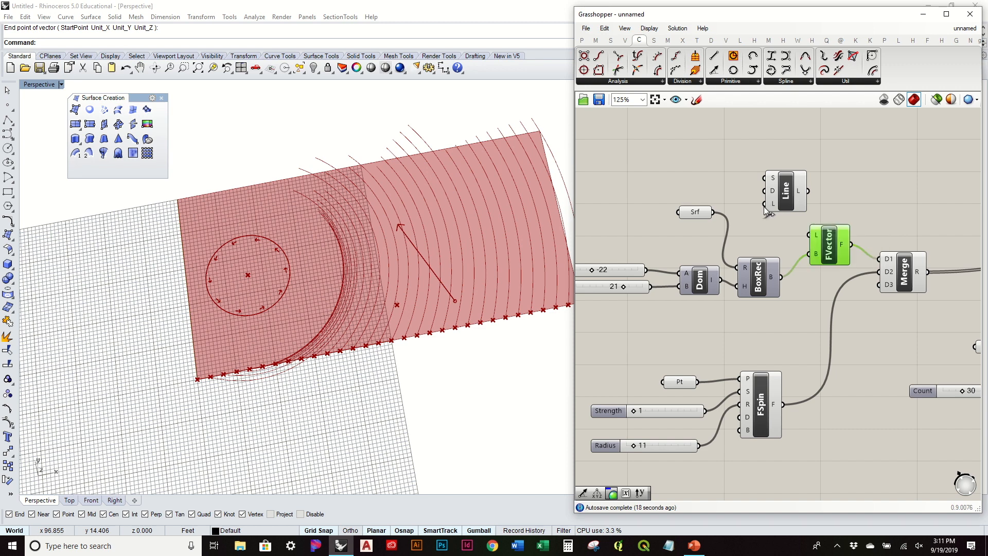
pyautogui.moveTo(697, 220); pyautogui.dragTo(673, 247)
# Add a Length slider wired into the Line's L input and set it to 11.
pyautogui.doubleClick(661, 186)
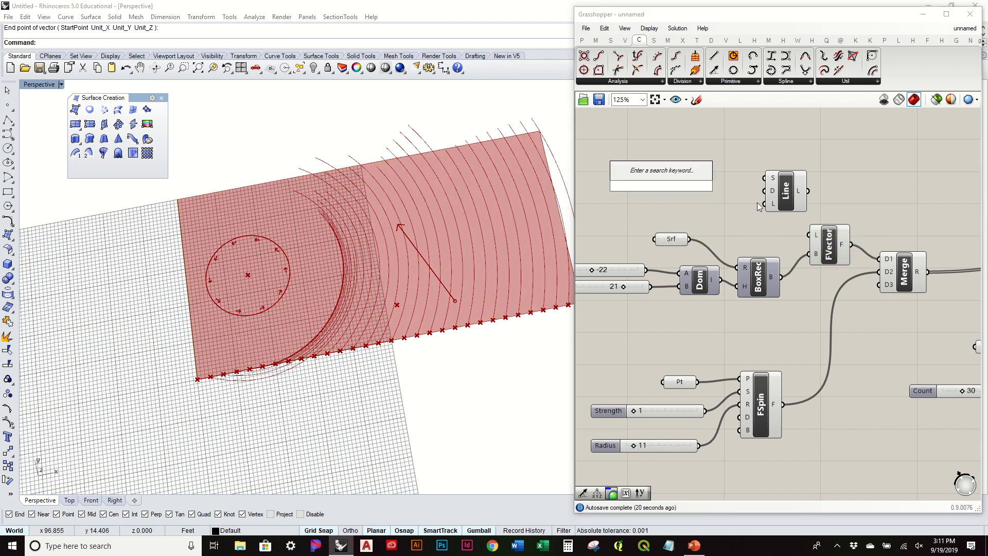
pyautogui.press('Return')
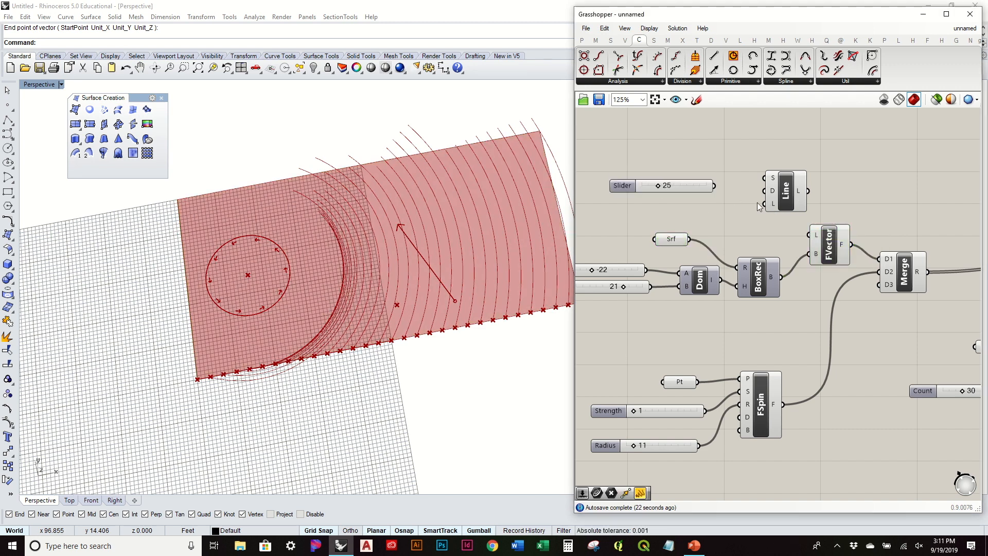
pyautogui.moveTo(715, 186); pyautogui.dragTo(788, 205)
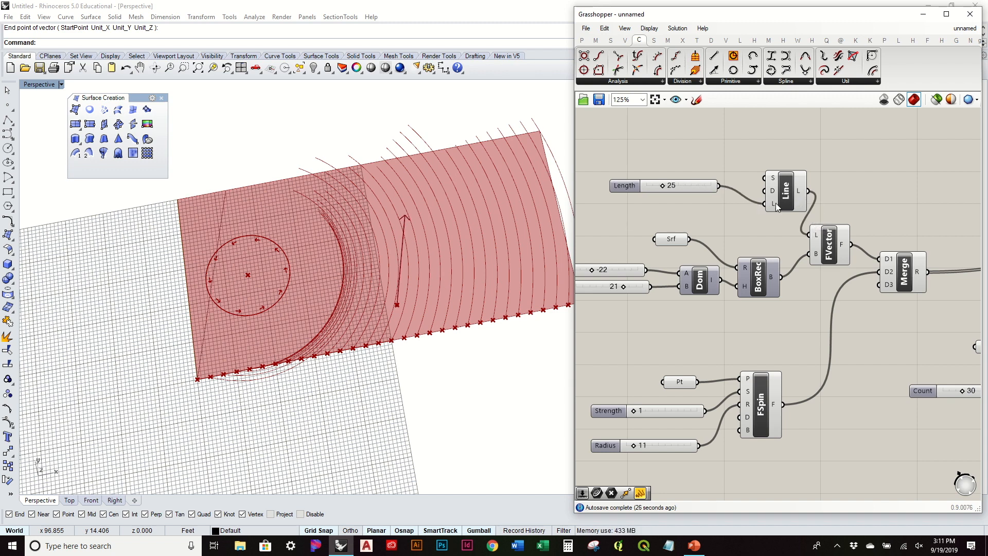
pyautogui.moveTo(770, 205); pyautogui.dragTo(767, 209)
pyautogui.moveTo(699, 188); pyautogui.dragTo(659, 218)
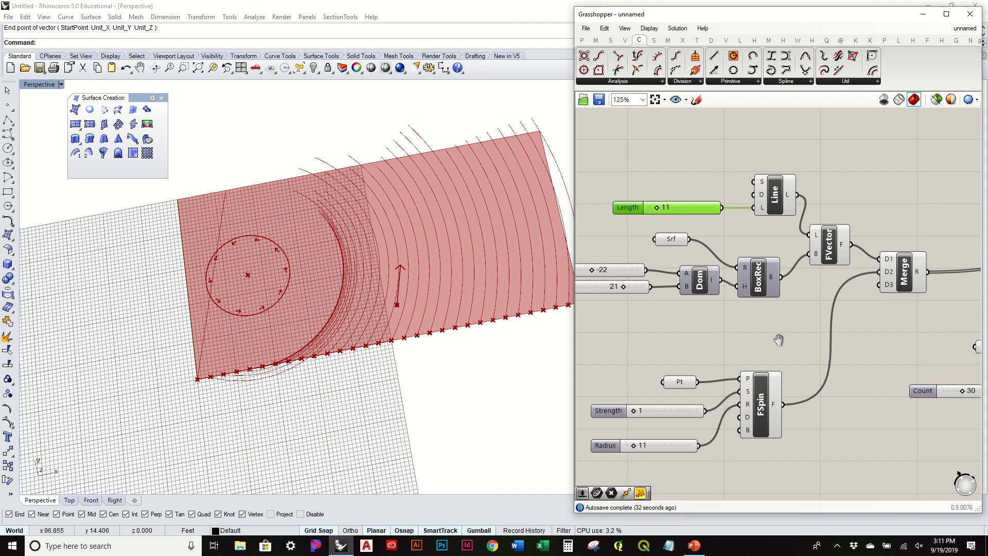
# Wire the BoxRec box bounds into FSpin's B input.
pyautogui.moveTo(778, 339); pyautogui.dragTo(806, 288, button='right')
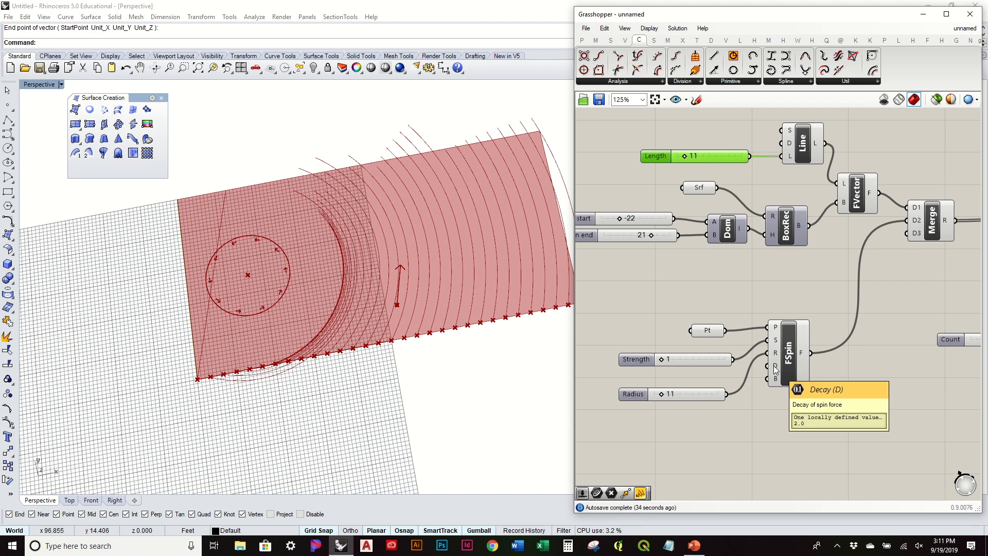
pyautogui.moveTo(807, 225); pyautogui.dragTo(764, 380)
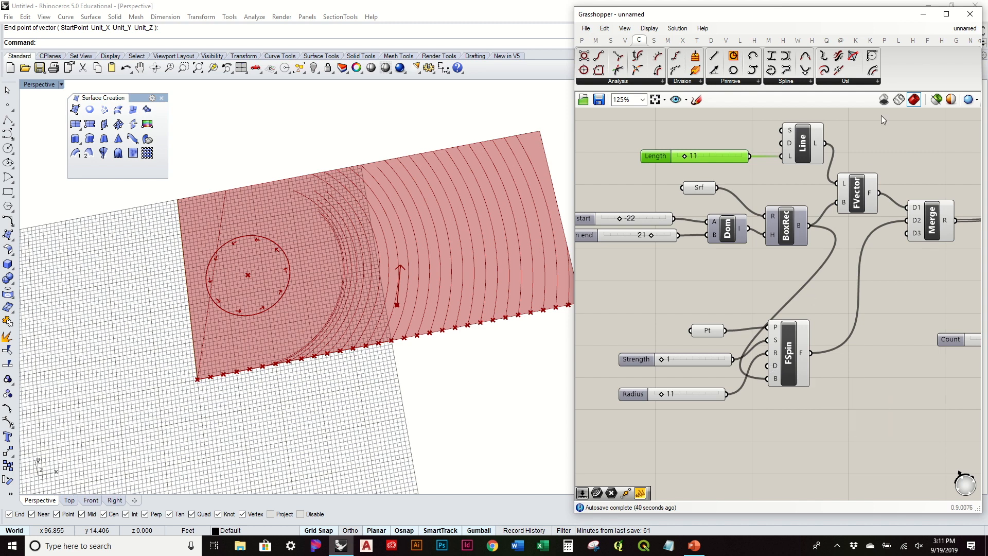
pyautogui.click(954, 29)
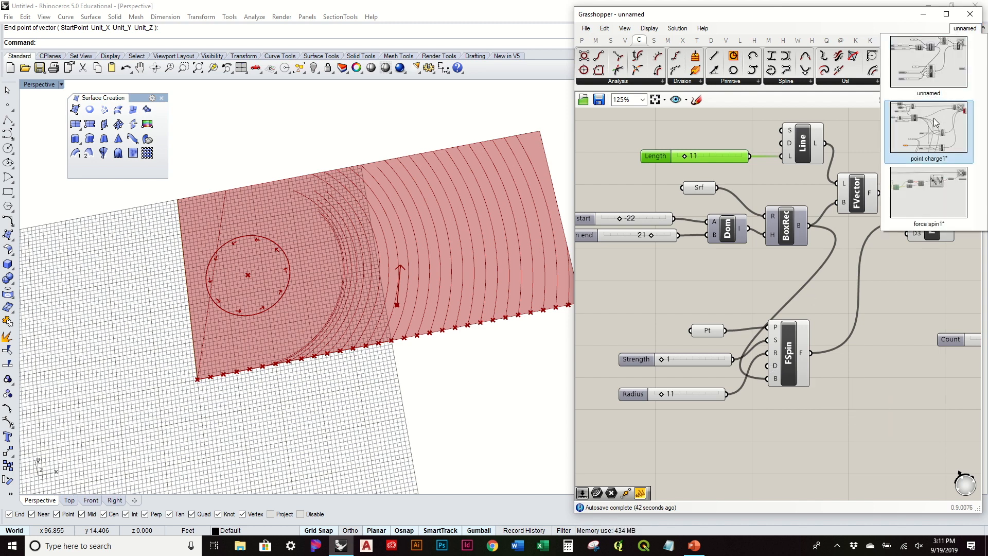
# Review the components in the point charge1 definition.
pyautogui.click(934, 144)
pyautogui.scroll(2, 681, 325)
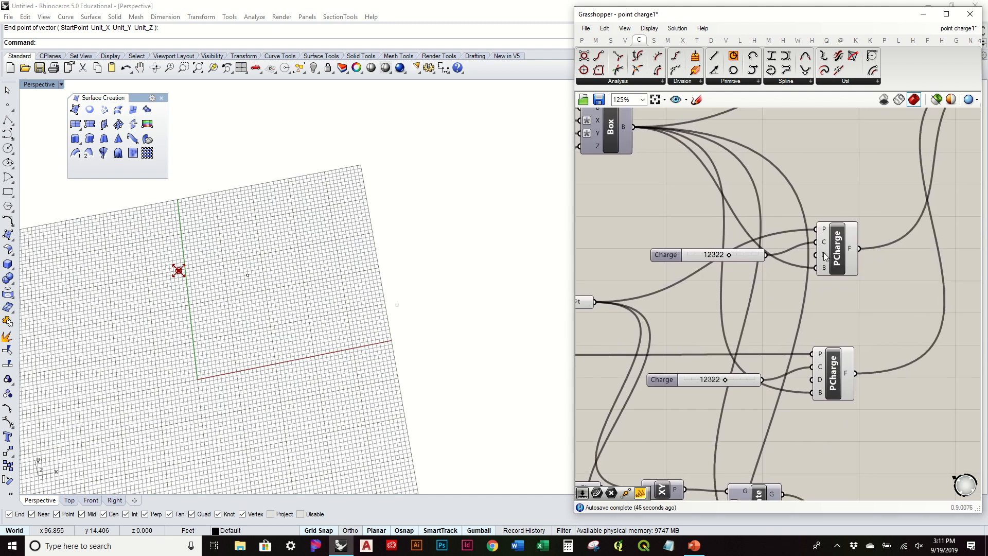
pyautogui.moveTo(824, 257)
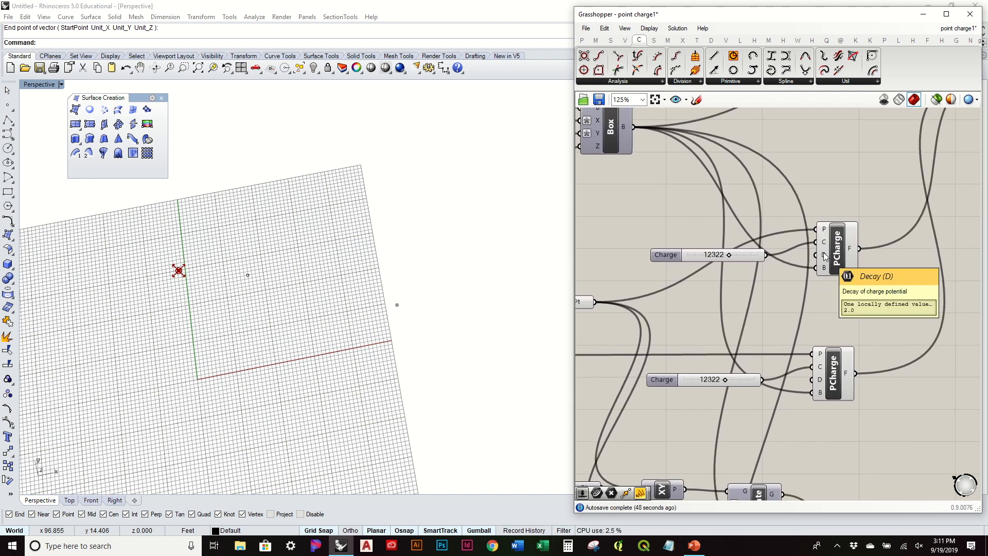
pyautogui.scroll(-2, 823, 256)
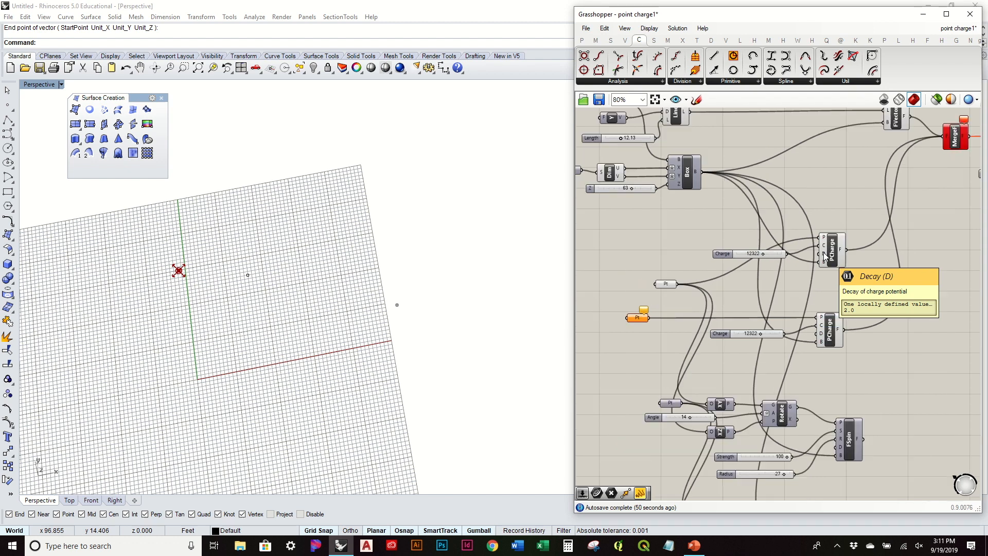
pyautogui.moveTo(844, 214); pyautogui.dragTo(751, 263, button='right')
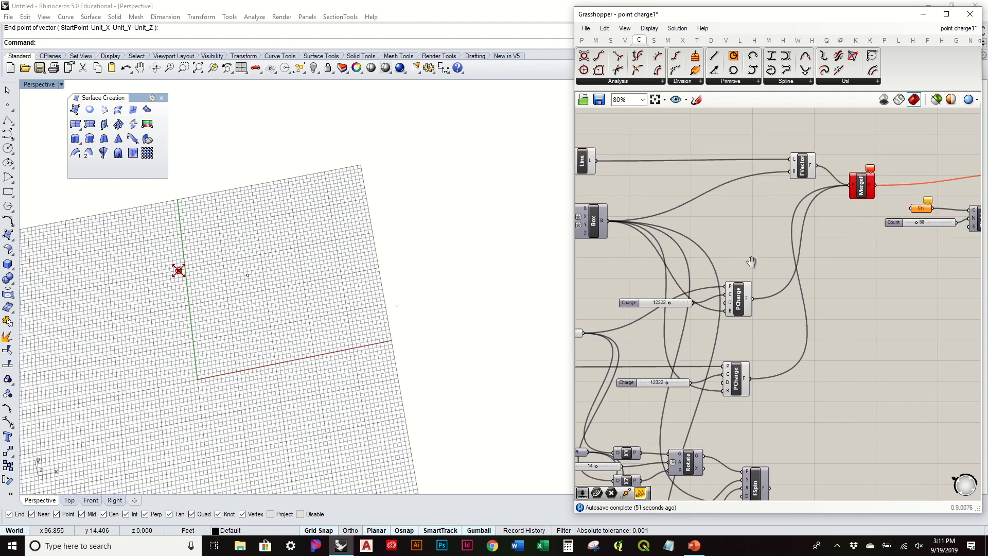
# Switch to the force spin1 definition and inspect its FSpin setup.
pyautogui.click(952, 41)
pyautogui.click(942, 192)
pyautogui.moveTo(756, 295); pyautogui.dragTo(911, 305, button='right')
pyautogui.scroll(-3, 912, 304)
pyautogui.moveTo(683, 304); pyautogui.dragTo(747, 315, button='right')
pyautogui.scroll(4, 777, 313)
pyautogui.scroll(-1, 752, 385)
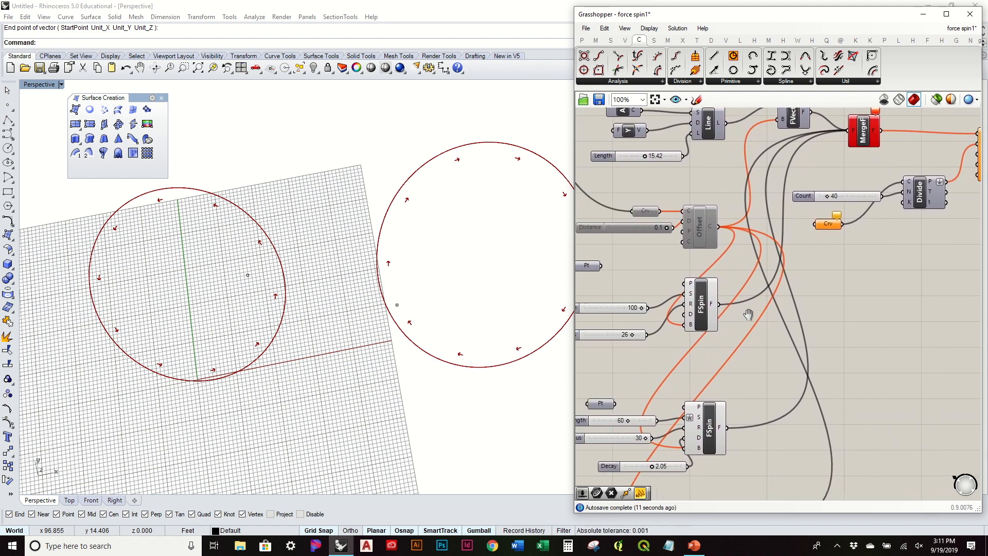
# Return to the unnamed definition with the Vector tab's tools shown.
pyautogui.click(959, 29)
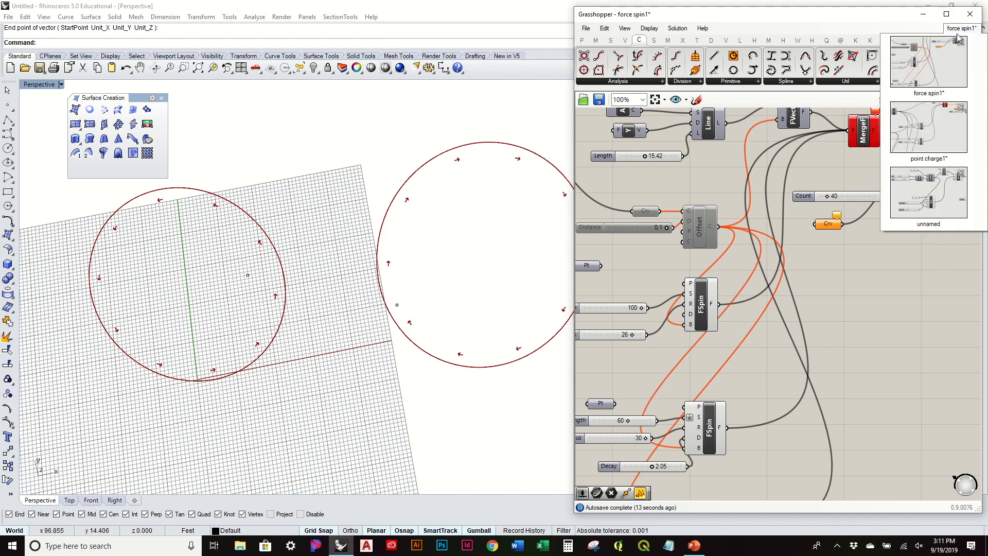
pyautogui.click(933, 192)
pyautogui.scroll(-1, 803, 215)
pyautogui.moveTo(896, 227); pyautogui.dragTo(728, 253, button='right')
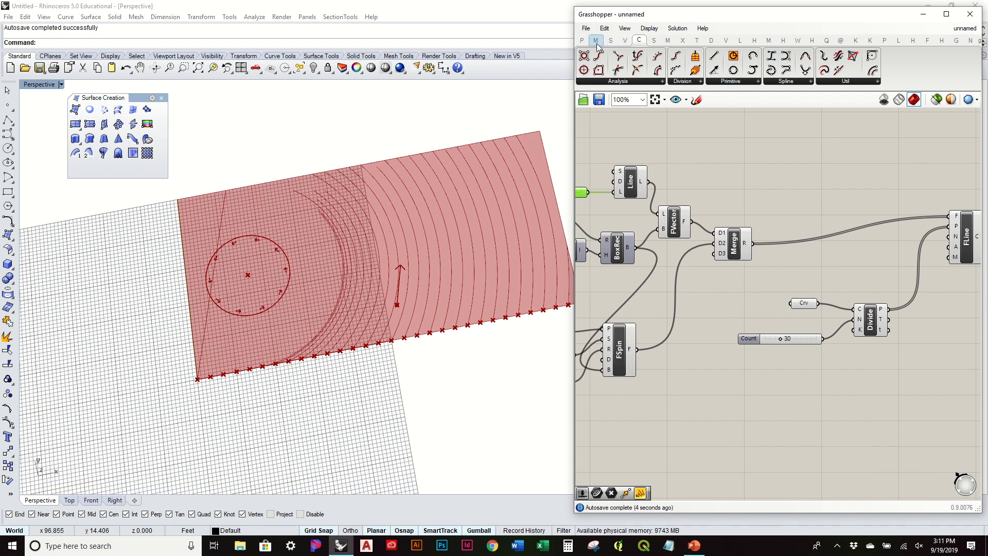
pyautogui.click(625, 41)
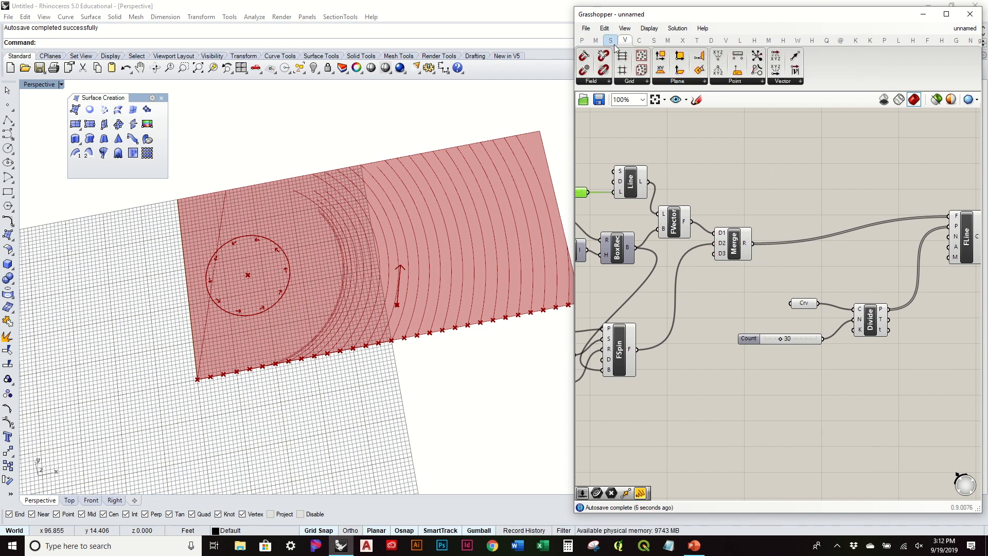
# Insert Merge Fields between Merge and FLine and wire it through.
pyautogui.click(606, 82)
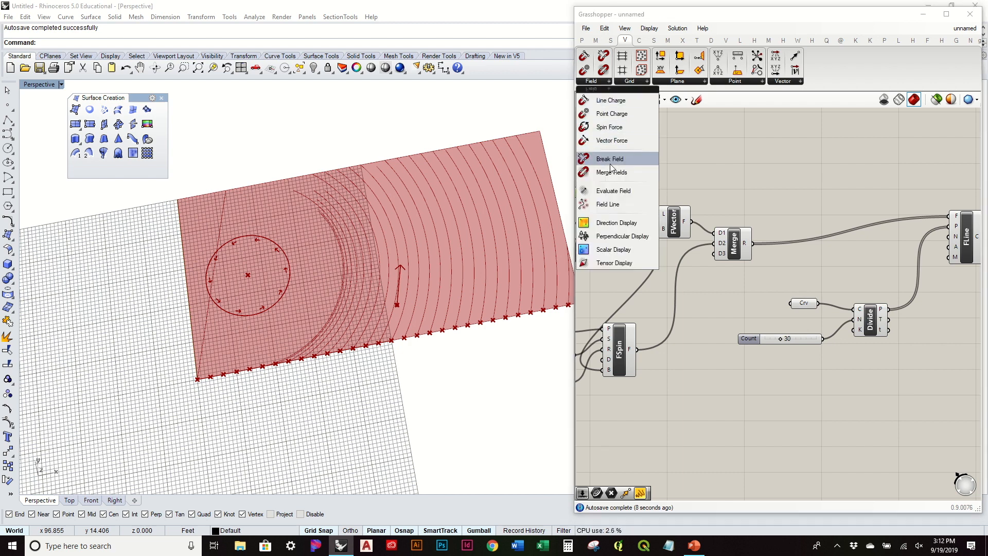
pyautogui.moveTo(614, 173); pyautogui.dragTo(815, 229)
pyautogui.scroll(2, 765, 242)
pyautogui.moveTo(744, 247); pyautogui.dragTo(839, 230)
pyautogui.scroll(-1, 770, 217)
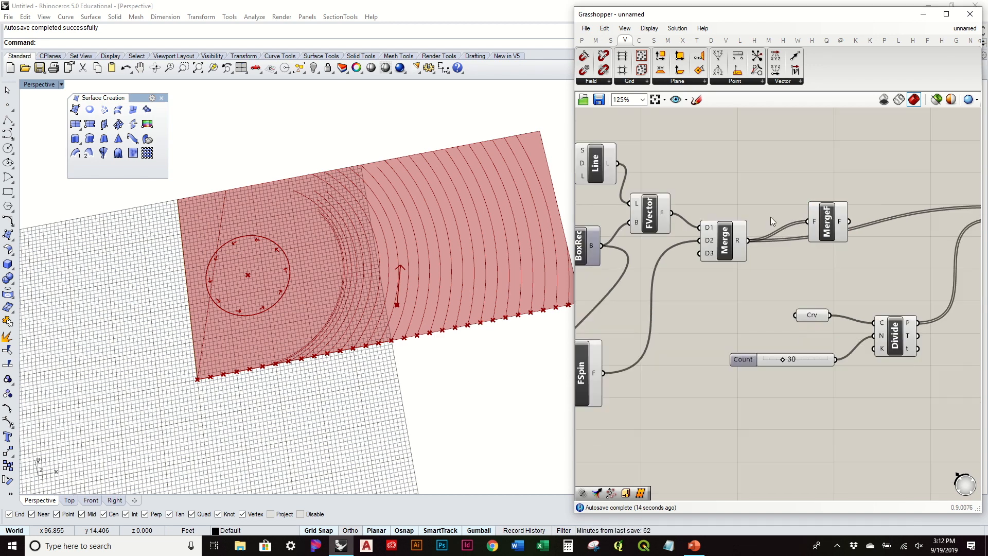
pyautogui.moveTo(851, 223); pyautogui.dragTo(736, 236, button='right')
pyautogui.moveTo(878, 222); pyautogui.dragTo(879, 222)
pyautogui.moveTo(450, 237); pyautogui.dragTo(443, 256, button='right')
pyautogui.moveTo(713, 261); pyautogui.dragTo(901, 246, button='right')
pyautogui.moveTo(575, 181); pyautogui.dragTo(767, 178, button='right')
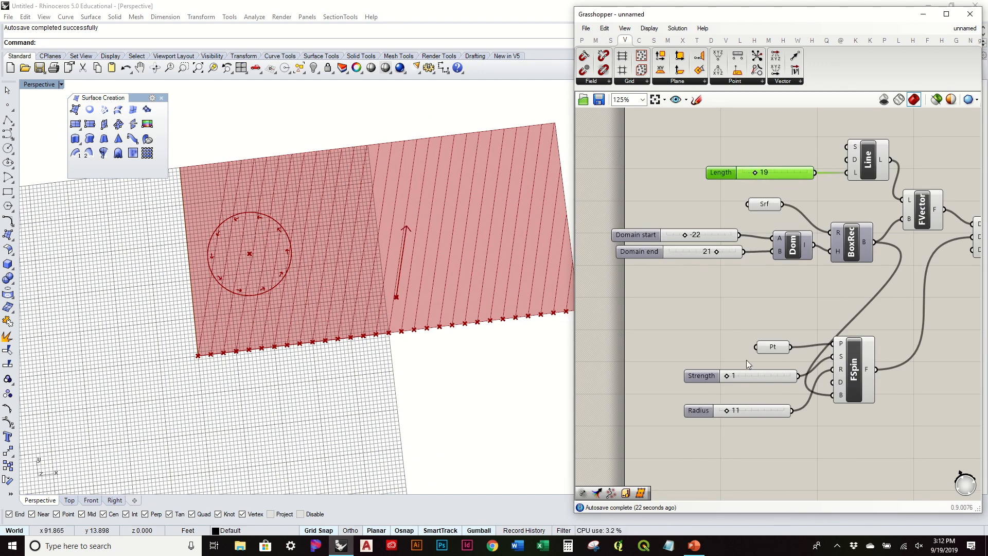
# Raise the spin Strength to 100 and tuck Merge Fields beside Merge.
pyautogui.moveTo(727, 377); pyautogui.dragTo(804, 375)
pyautogui.moveTo(898, 247); pyautogui.dragTo(732, 253, button='right')
pyautogui.moveTo(923, 225); pyautogui.dragTo(843, 243, button='right')
pyautogui.moveTo(844, 243); pyautogui.dragTo(809, 263)
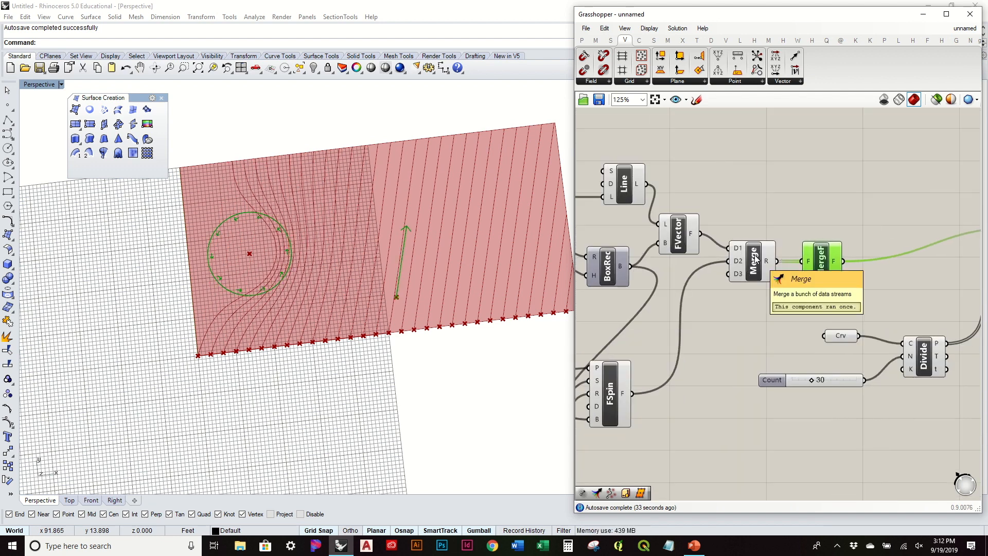
pyautogui.moveTo(755, 259); pyautogui.dragTo(800, 251, button='right')
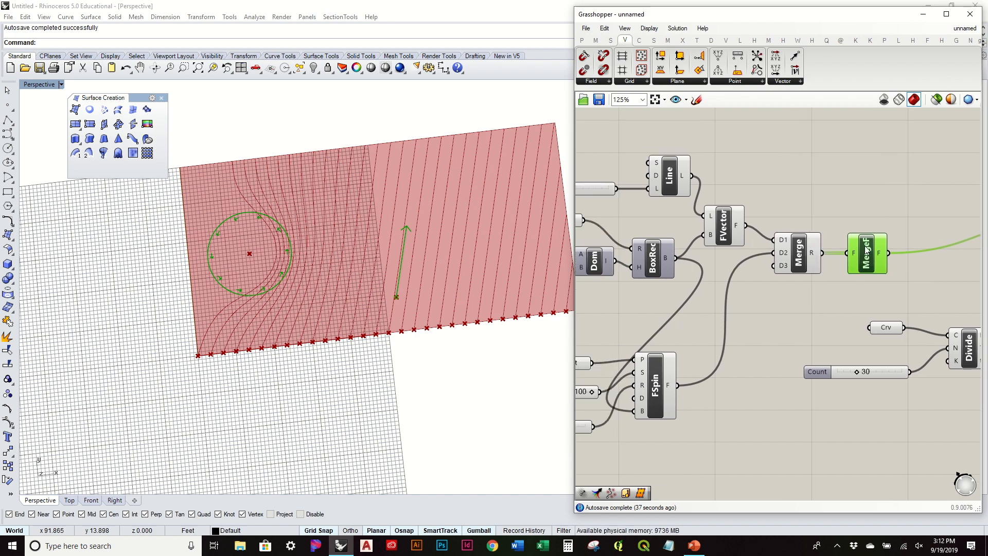
# Shorten the Length slider from 19 to 7.
pyautogui.moveTo(401, 205); pyautogui.dragTo(410, 179, button='right')
pyautogui.moveTo(576, 188); pyautogui.dragTo(708, 202, button='right')
pyautogui.moveTo(688, 204); pyautogui.dragTo(681, 218)
pyautogui.moveTo(385, 264); pyautogui.dragTo(460, 297, button='right')
# Duplicate the Pt, Strength, Radius and FSpin group below the original.
pyautogui.moveTo(742, 355); pyautogui.dragTo(755, 281, button='right')
pyautogui.moveTo(806, 338); pyautogui.dragTo(817, 360)
pyautogui.moveTo(718, 309); pyautogui.dragTo(719, 330)
pyautogui.moveTo(848, 255); pyautogui.dragTo(610, 159)
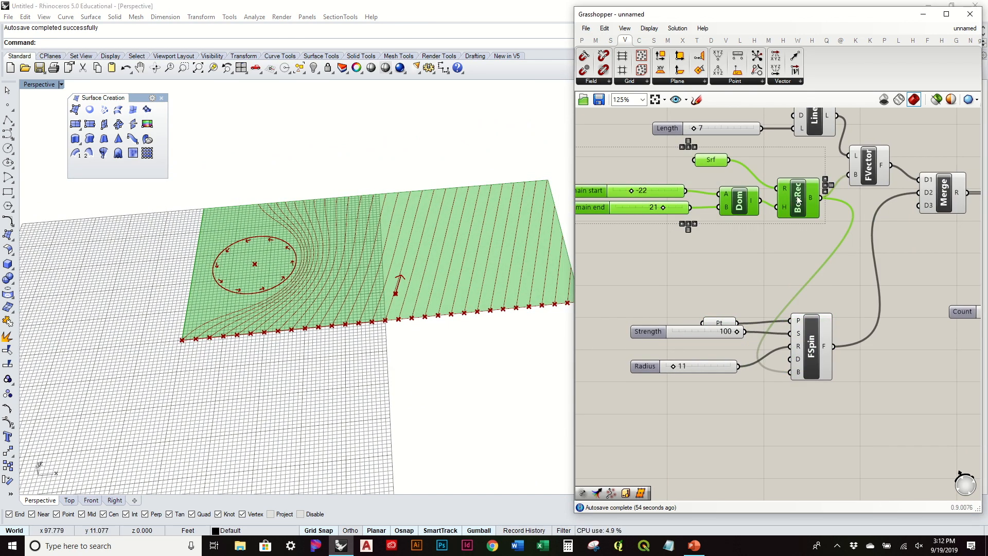
pyautogui.moveTo(796, 195); pyautogui.dragTo(716, 204)
pyautogui.click(733, 258)
pyautogui.moveTo(828, 427); pyautogui.dragTo(640, 307)
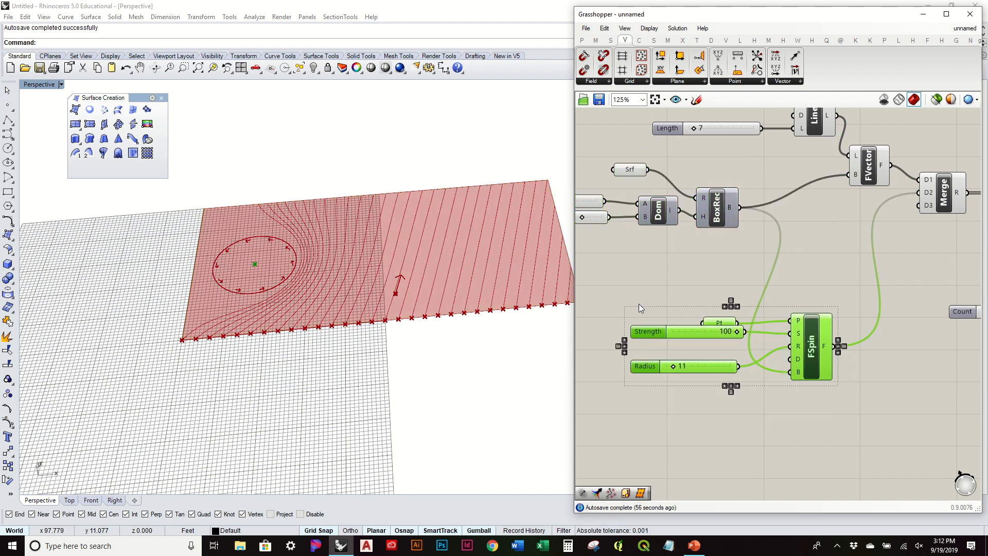
pyautogui.hotkey('ctrl', 'c')
pyautogui.hotkey('ctrl', 'v')
pyautogui.moveTo(824, 355); pyautogui.dragTo(818, 454)
pyautogui.click(881, 391)
# Place a point on the surface's right side and set it as the duplicate's Pt.
pyautogui.click(8, 105)
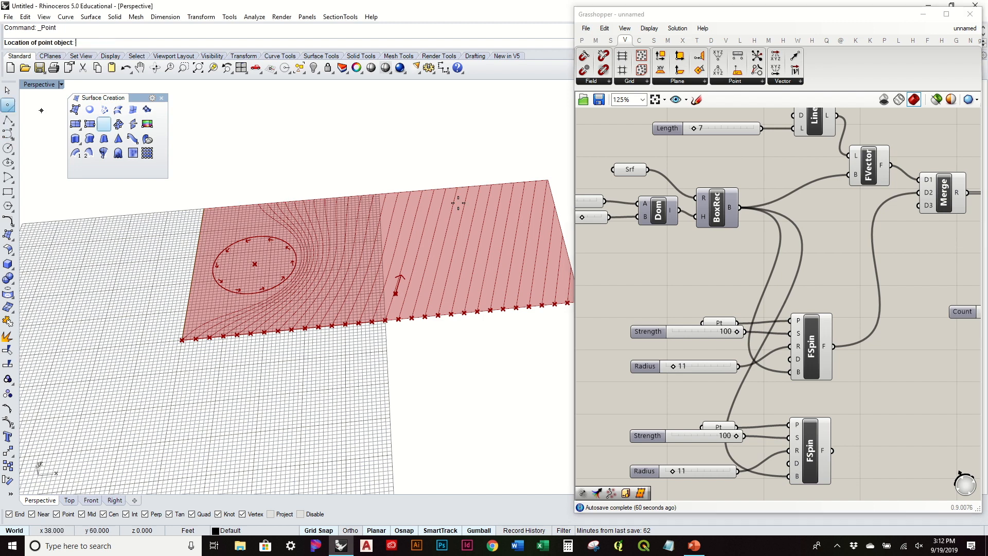
pyautogui.click(496, 223)
pyautogui.click(501, 217)
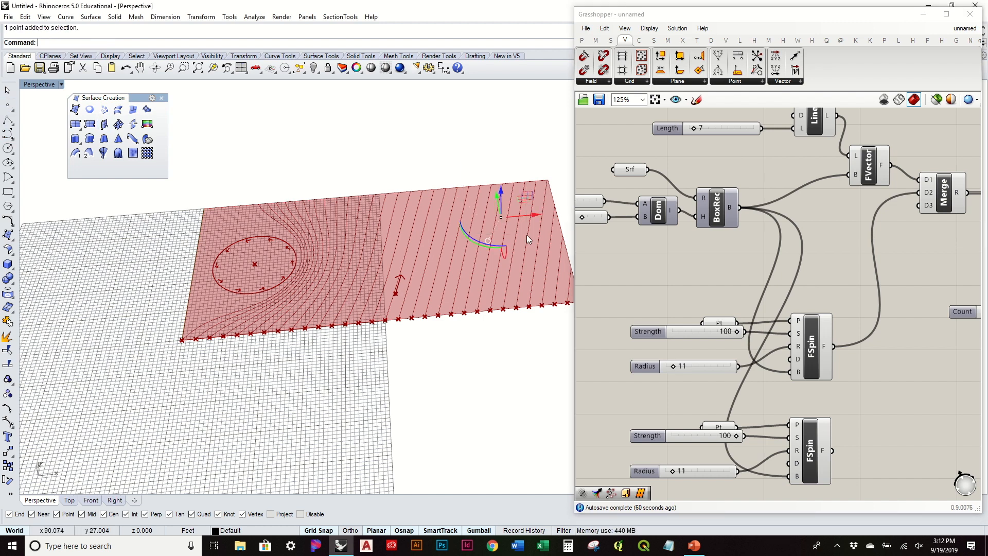
pyautogui.moveTo(715, 423); pyautogui.dragTo(720, 417)
pyautogui.rightClick(719, 416)
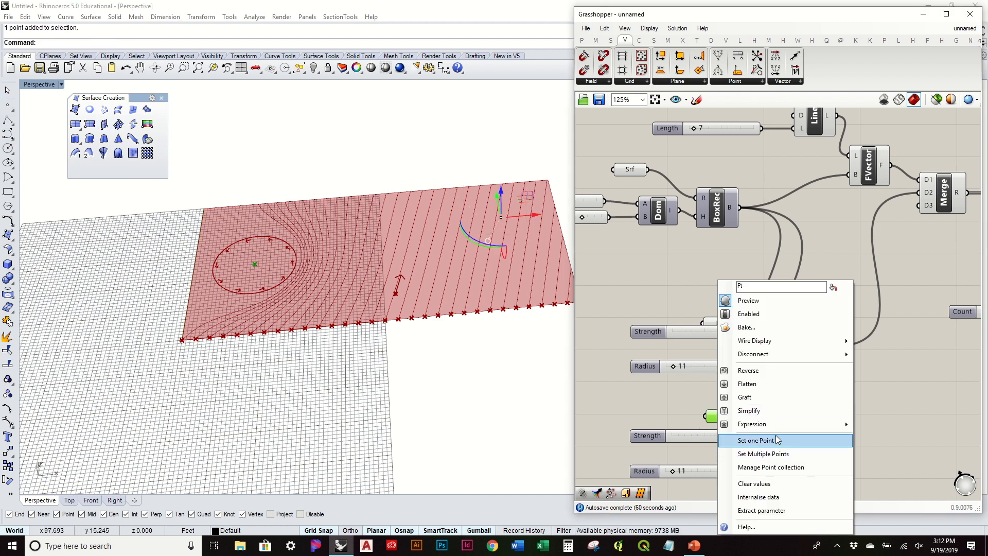
pyautogui.click(777, 440)
pyautogui.moveTo(681, 406); pyautogui.dragTo(727, 337, button='right')
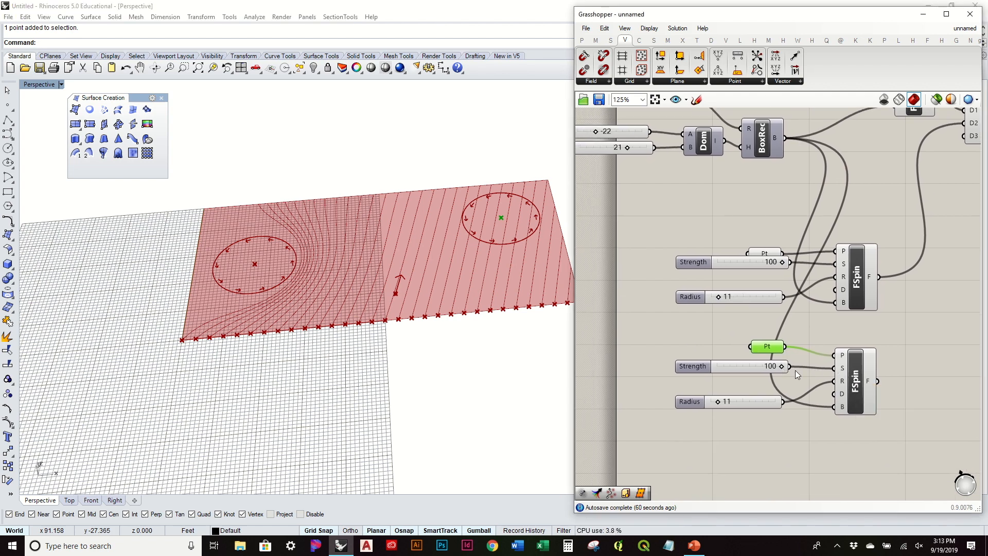
# Lower the second Strength slider's minimum to -100.
pyautogui.doubleClick(695, 368)
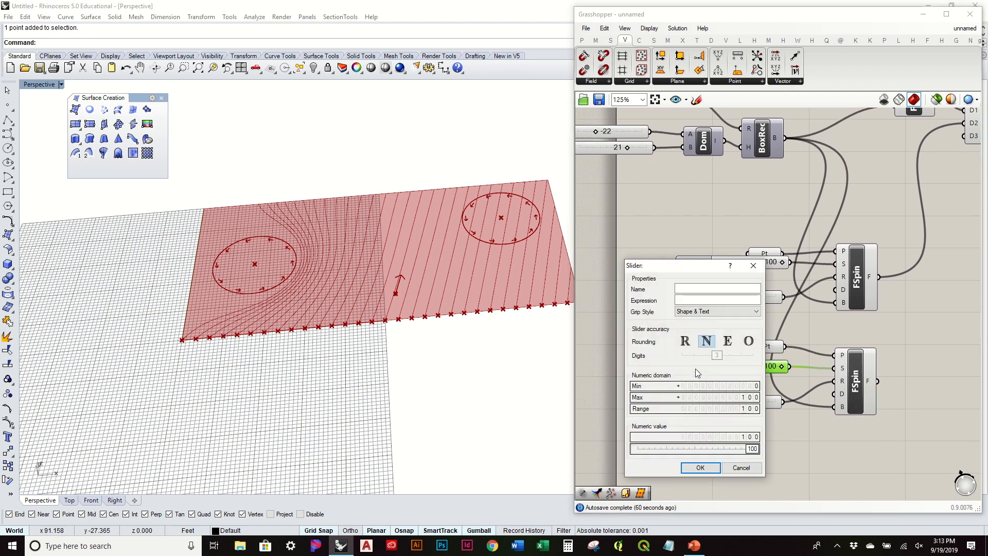
pyautogui.doubleClick(739, 387)
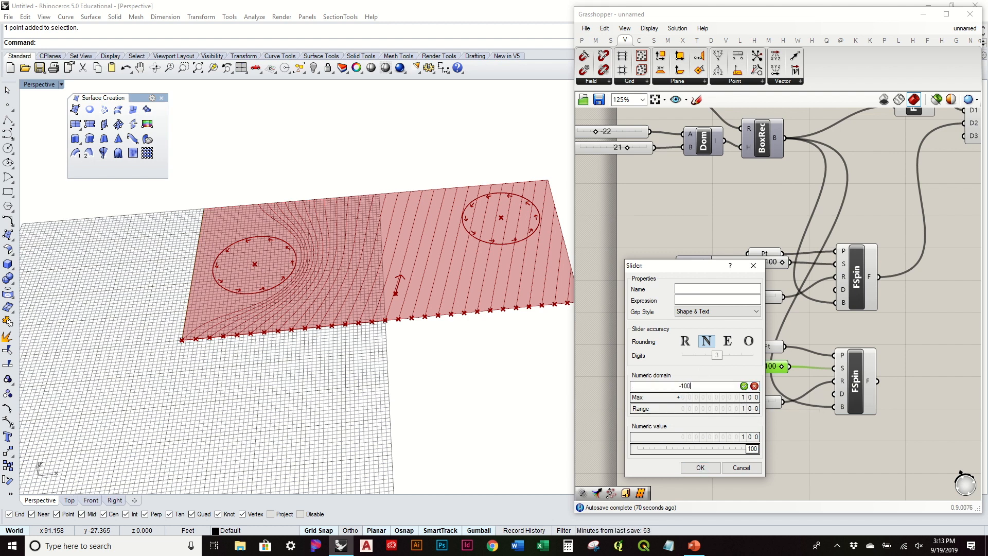
pyautogui.press('Return')
pyautogui.click(700, 467)
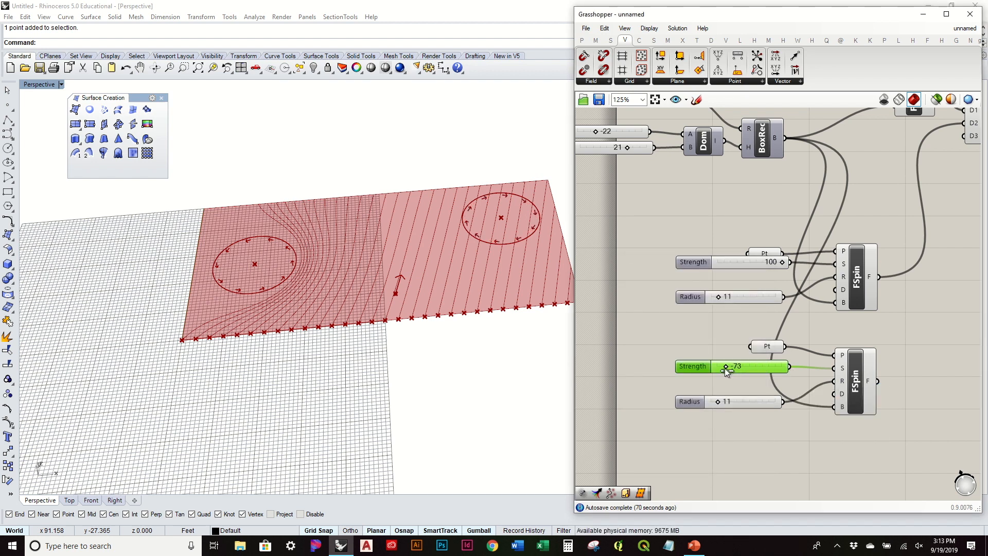
# Try a strength of 22, then wire the second spin field into Merge.
pyautogui.moveTo(753, 366); pyautogui.dragTo(756, 366)
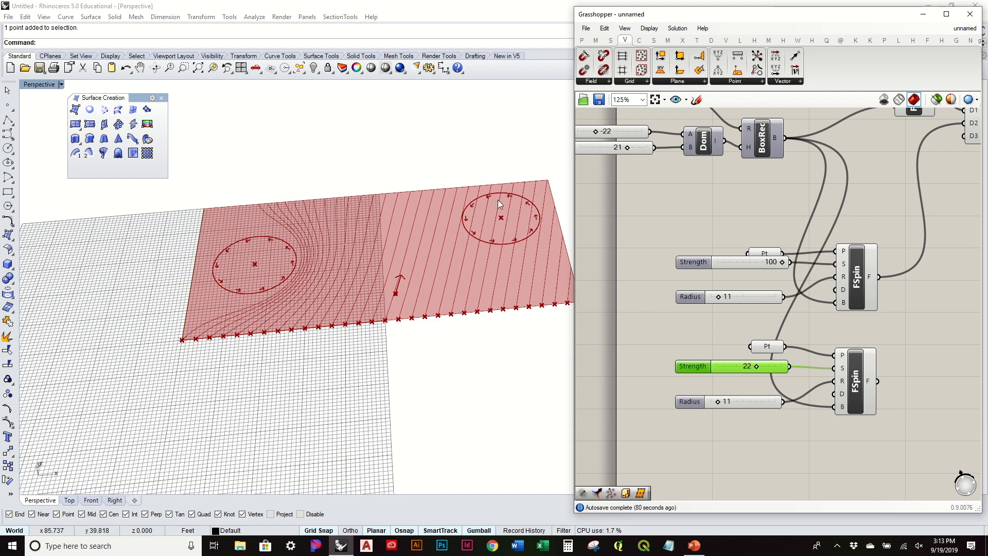
pyautogui.moveTo(759, 368); pyautogui.dragTo(704, 370)
pyautogui.moveTo(834, 309); pyautogui.dragTo(690, 381, button='right')
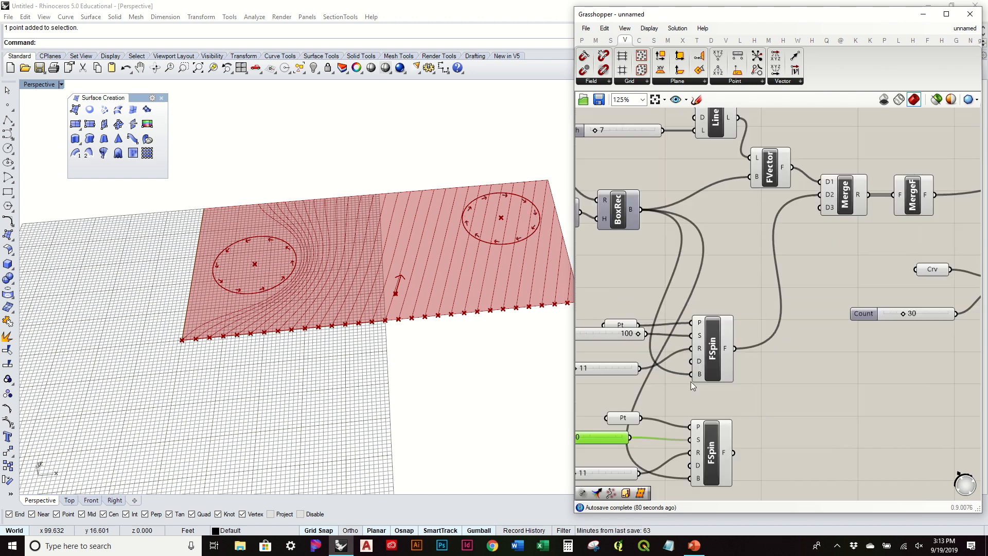
pyautogui.moveTo(745, 418); pyautogui.dragTo(822, 207)
# Try stronger negative strengths for the second swirl.
pyautogui.moveTo(535, 240); pyautogui.dragTo(541, 282, button='right')
pyautogui.scroll(-2, 540, 282)
pyautogui.moveTo(665, 397); pyautogui.dragTo(760, 345, button='right')
pyautogui.scroll(2, 697, 407)
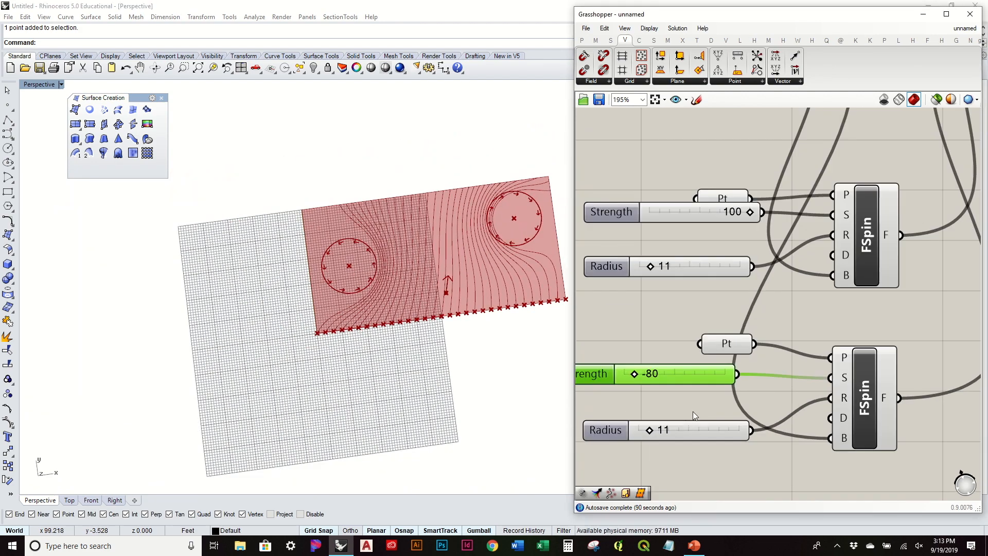
pyautogui.moveTo(652, 428)
pyautogui.mouseDown()
pyautogui.moveTo(663, 431)
pyautogui.moveTo(650, 431)
pyautogui.mouseUp()
pyautogui.moveTo(638, 380); pyautogui.dragTo(648, 432)
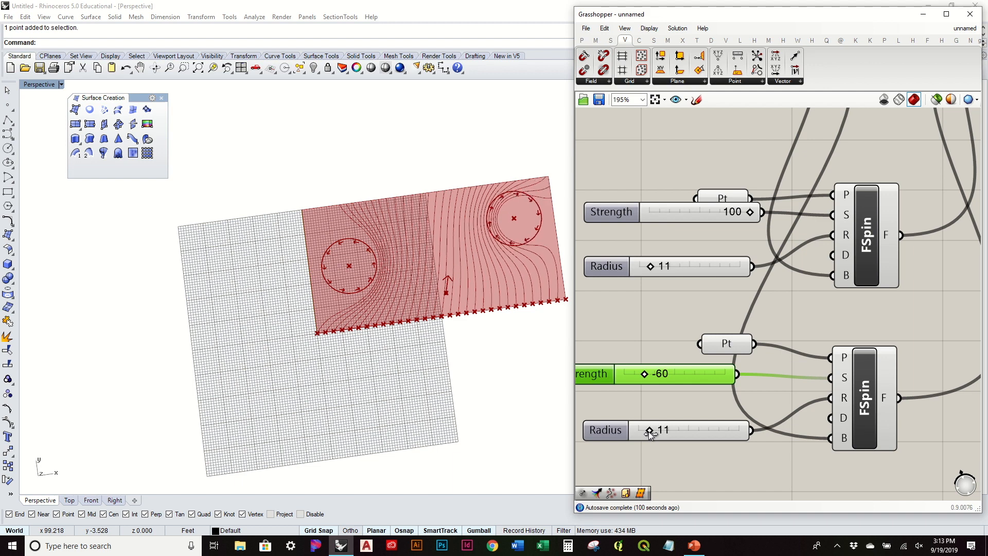
# Settle the second swirl's strength at -49 and check the surface edge-on.
pyautogui.moveTo(499, 372); pyautogui.dragTo(521, 331, button='right')
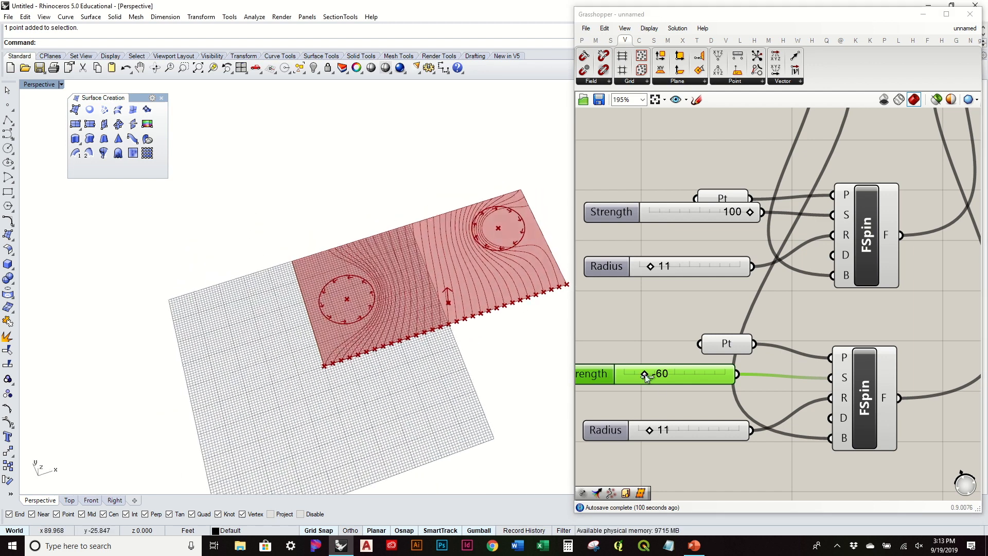
pyautogui.moveTo(643, 375)
pyautogui.mouseDown()
pyautogui.moveTo(622, 381)
pyautogui.moveTo(657, 378)
pyautogui.moveTo(647, 384)
pyautogui.mouseUp()
pyautogui.moveTo(483, 365); pyautogui.dragTo(463, 383, button='right')
pyautogui.scroll(6, 352, 223)
pyautogui.scroll(-6, 359, 222)
pyautogui.moveTo(359, 222); pyautogui.dragTo(481, 281, button='right')
pyautogui.moveTo(772, 329); pyautogui.dragTo(798, 288, button='right')
pyautogui.moveTo(772, 291); pyautogui.dragTo(730, 287)
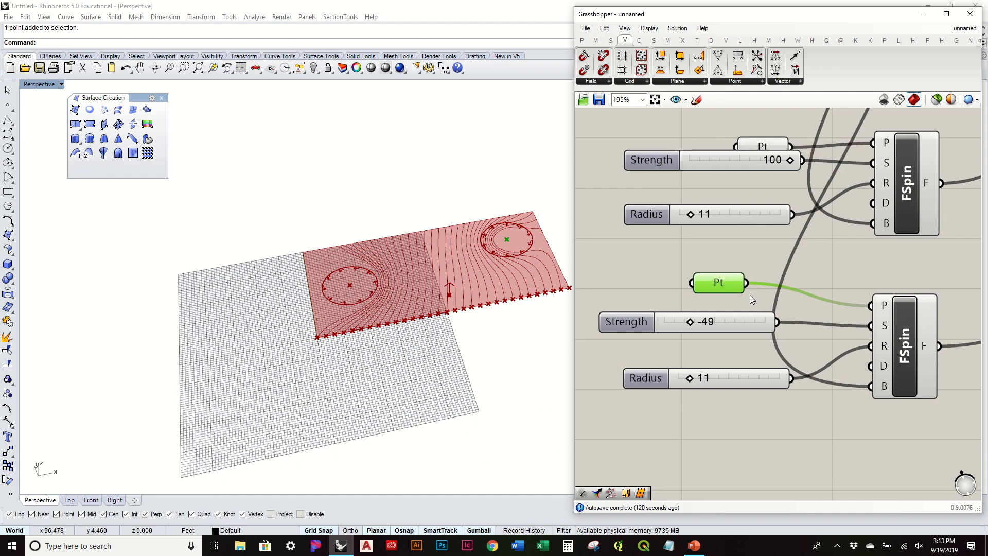
pyautogui.moveTo(487, 265); pyautogui.dragTo(496, 312, button='right')
# Delete both Pt components feeding the spin fields.
pyautogui.press('Delete')
pyautogui.click(720, 282)
pyautogui.press('Delete')
pyautogui.moveTo(763, 214); pyautogui.dragTo(763, 331, button='right')
pyautogui.click(760, 265)
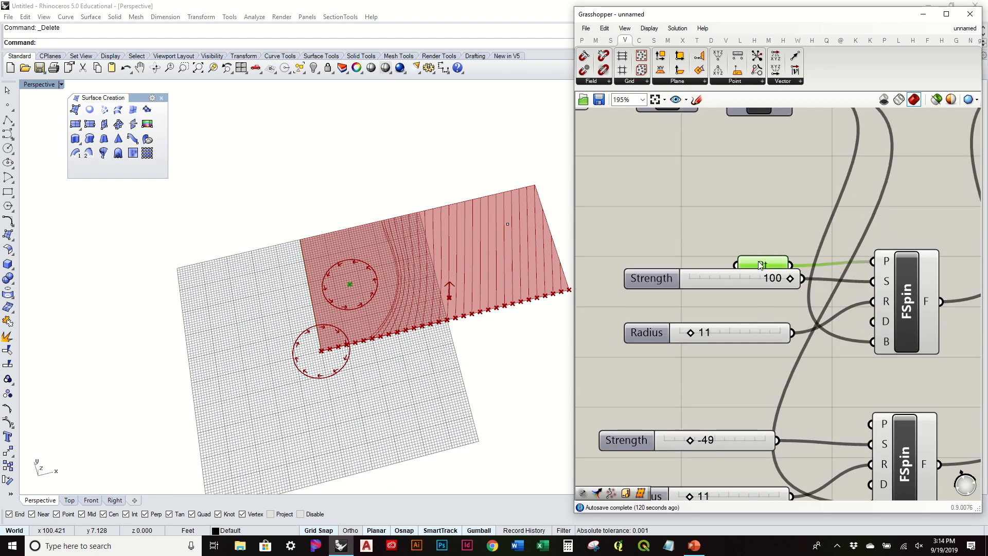
pyautogui.press('Delete')
pyautogui.moveTo(354, 312); pyautogui.dragTo(419, 355, button='right')
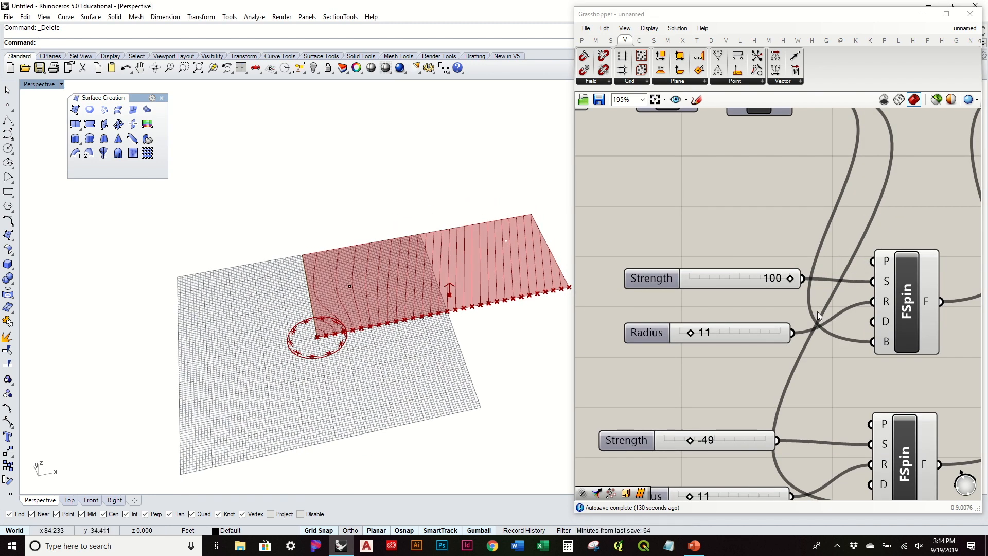
# Set the first spin field's plane from origin, X and Y points picked in Rhino.
pyautogui.rightClick(886, 260)
pyautogui.click(905, 372)
pyautogui.scroll(5, 368, 222)
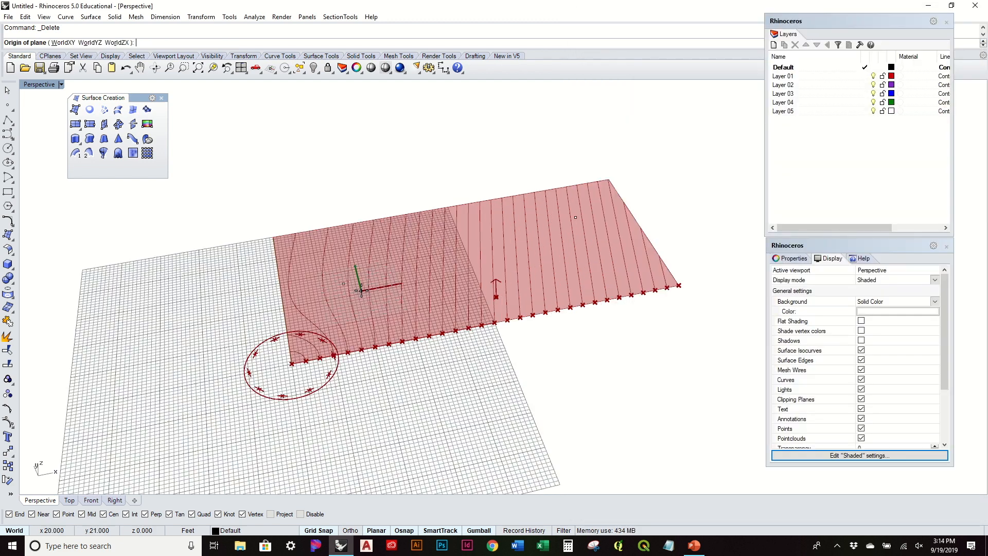
pyautogui.click(341, 282)
pyautogui.click(397, 297)
pyautogui.moveTo(360, 247); pyautogui.dragTo(395, 269, button='right')
pyautogui.click(488, 160)
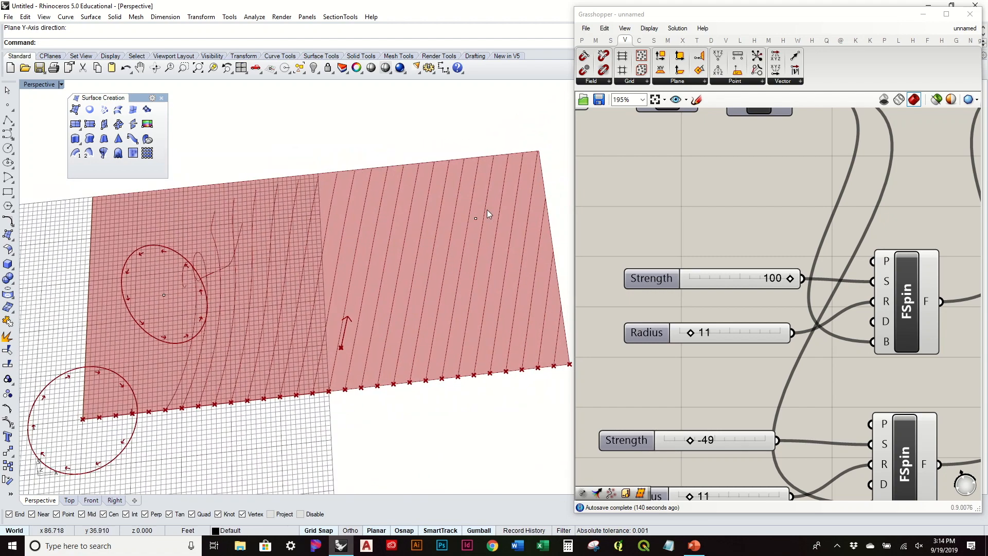
# Set the second spin field's plane at a point on the surface's right side.
pyautogui.click(476, 221)
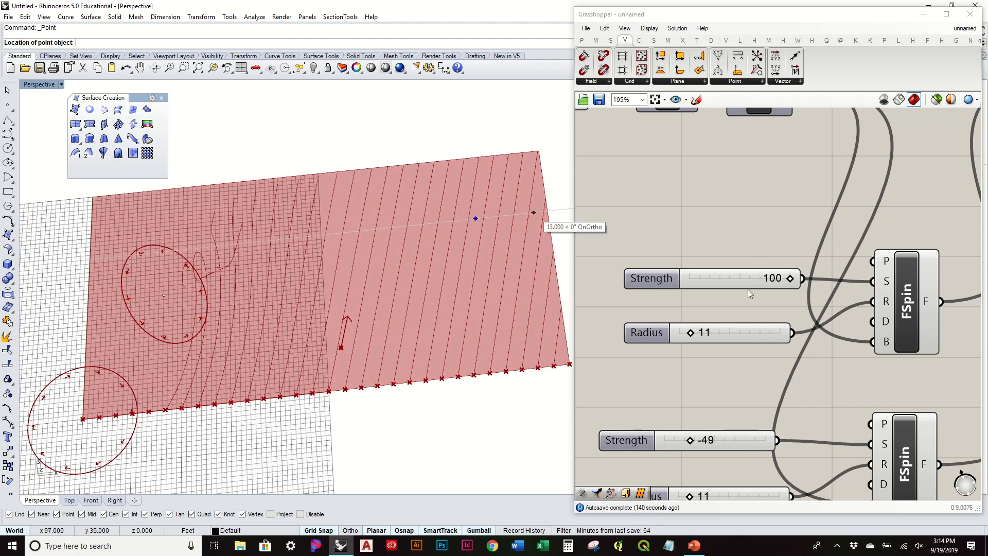
pyautogui.rightClick(882, 424)
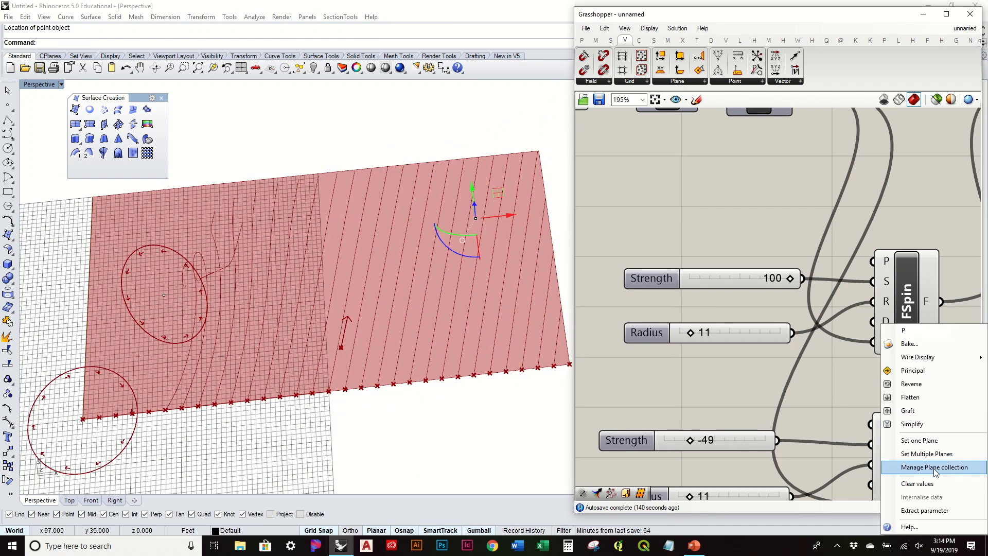
pyautogui.click(919, 441)
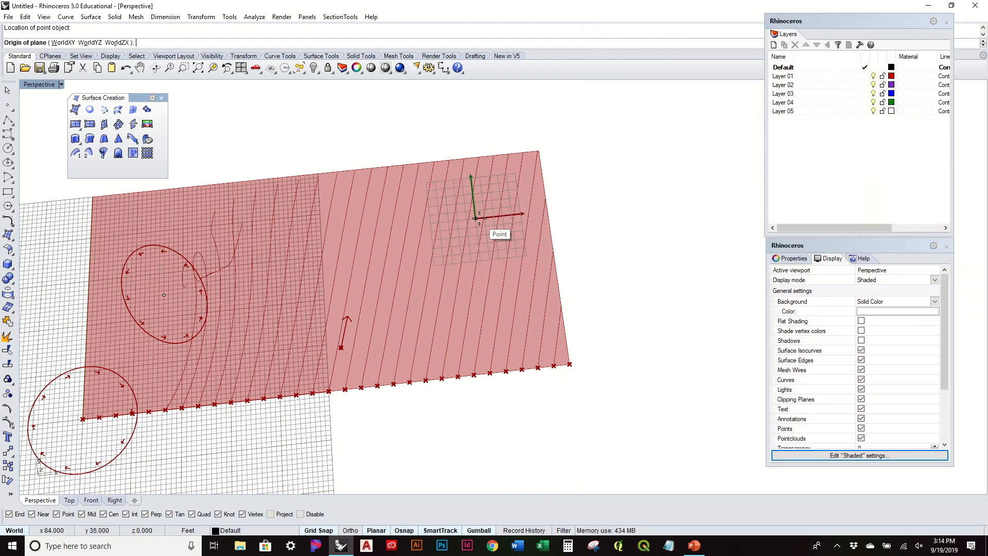
pyautogui.click(474, 218)
pyautogui.click(522, 196)
pyautogui.moveTo(485, 214); pyautogui.dragTo(459, 172, button='right')
pyautogui.click(459, 172)
pyautogui.moveTo(412, 238); pyautogui.dragTo(480, 370, button='right')
# Set the second swirl's strength to -23 and its radius to 37.
pyautogui.click(477, 383)
pyautogui.moveTo(675, 393); pyautogui.dragTo(747, 346, button='right')
pyautogui.moveTo(458, 370); pyautogui.dragTo(488, 288, button='right')
pyautogui.moveTo(763, 392)
pyautogui.mouseDown()
pyautogui.moveTo(715, 403)
pyautogui.moveTo(791, 405)
pyautogui.moveTo(767, 408)
pyautogui.moveTo(777, 406)
pyautogui.mouseUp()
pyautogui.moveTo(761, 450); pyautogui.dragTo(788, 445)
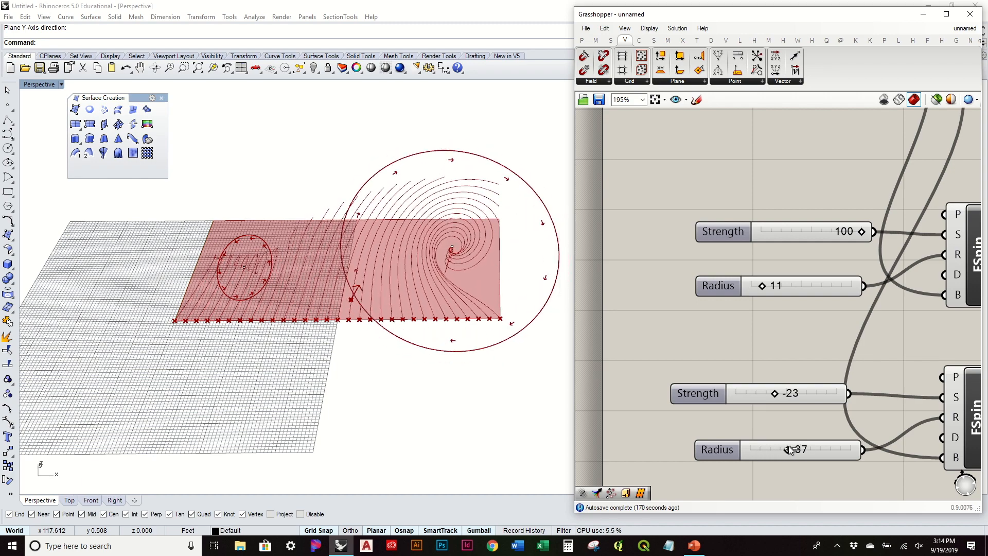
# Inspect the enlarged swirl and pan the canvas over to the FLine component.
pyautogui.moveTo(375, 268); pyautogui.dragTo(484, 308, button='right')
pyautogui.scroll(-3, 749, 321)
pyautogui.moveTo(416, 344); pyautogui.dragTo(407, 346, button='right')
pyautogui.moveTo(937, 310); pyautogui.dragTo(765, 319, button='right')
pyautogui.moveTo(517, 247); pyautogui.dragTo(310, 363, button='right')
pyautogui.moveTo(775, 310); pyautogui.dragTo(657, 322, button='right')
pyautogui.scroll(-1, 657, 321)
pyautogui.moveTo(873, 218); pyautogui.dragTo(866, 235)
pyautogui.click(866, 271)
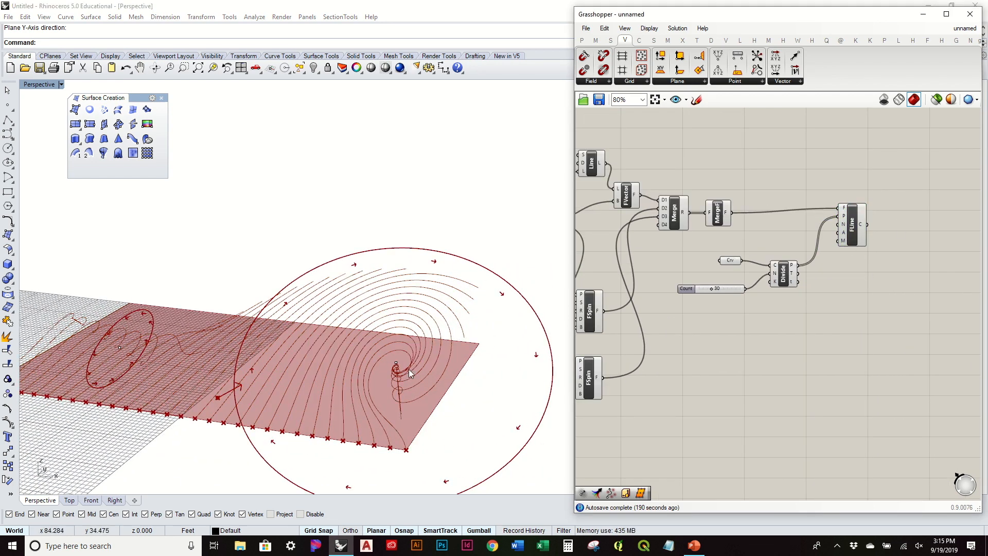
pyautogui.scroll(6, 412, 370)
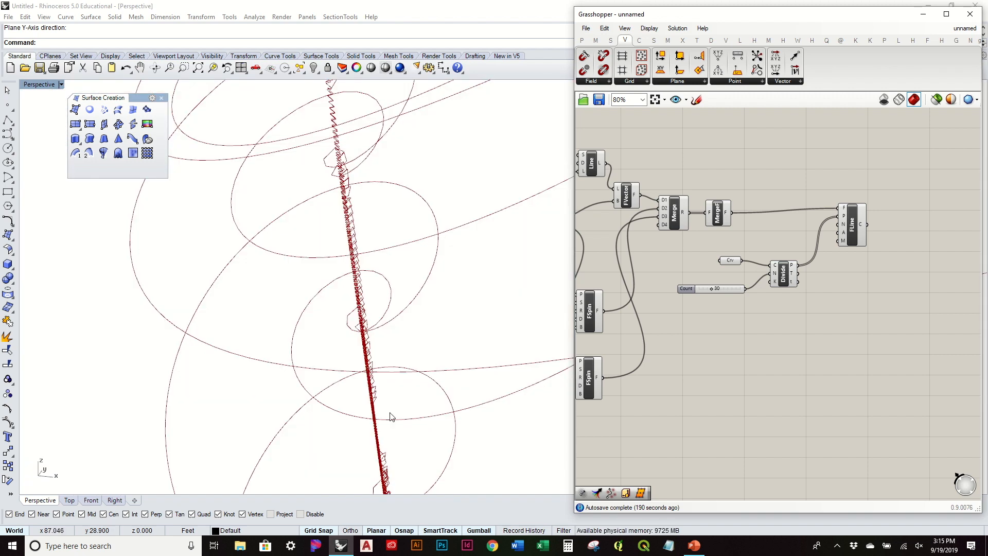
pyautogui.scroll(-8, 390, 414)
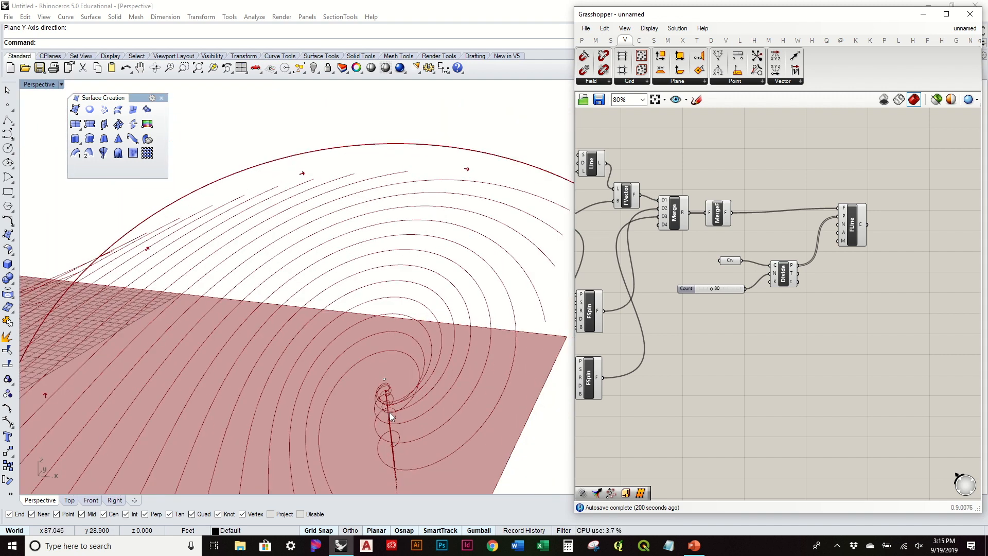
pyautogui.scroll(-5, 390, 412)
pyautogui.moveTo(390, 412); pyautogui.dragTo(283, 356, button='right')
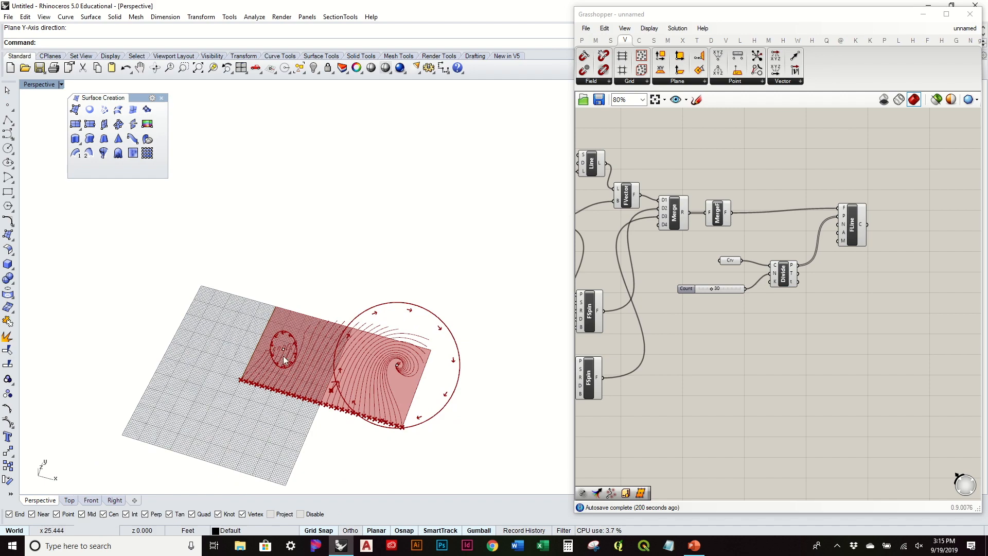
pyautogui.scroll(5, 283, 356)
pyautogui.moveTo(346, 387); pyautogui.dragTo(406, 280, button='right')
pyautogui.scroll(-4, 401, 343)
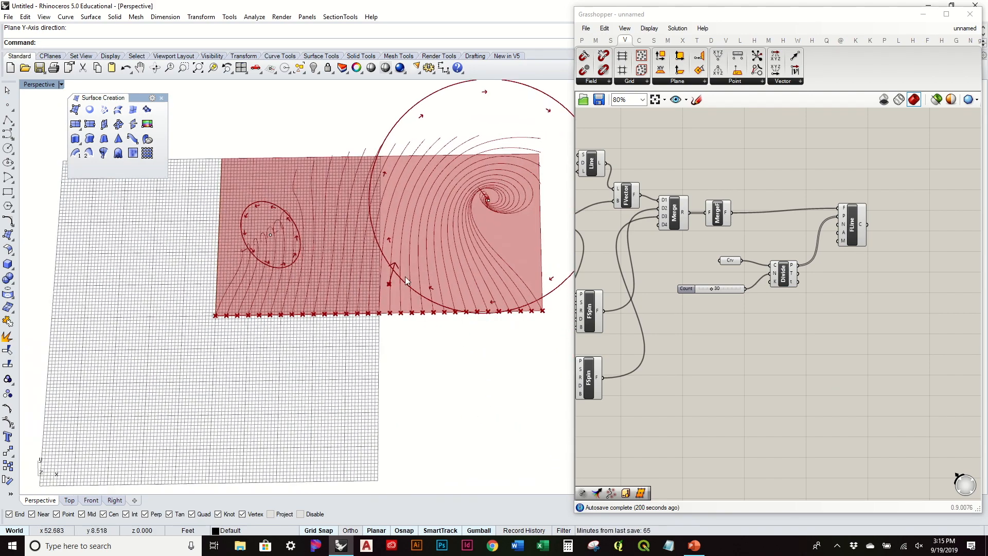
pyautogui.moveTo(678, 267); pyautogui.dragTo(882, 283, button='right')
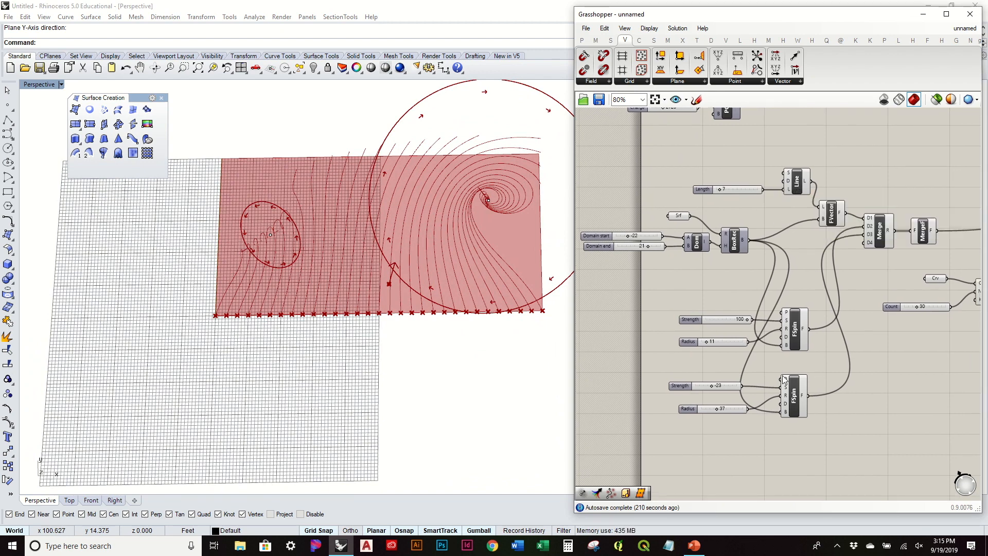
pyautogui.moveTo(892, 341); pyautogui.dragTo(595, 403, button='right')
pyautogui.moveTo(768, 317); pyautogui.dragTo(762, 319)
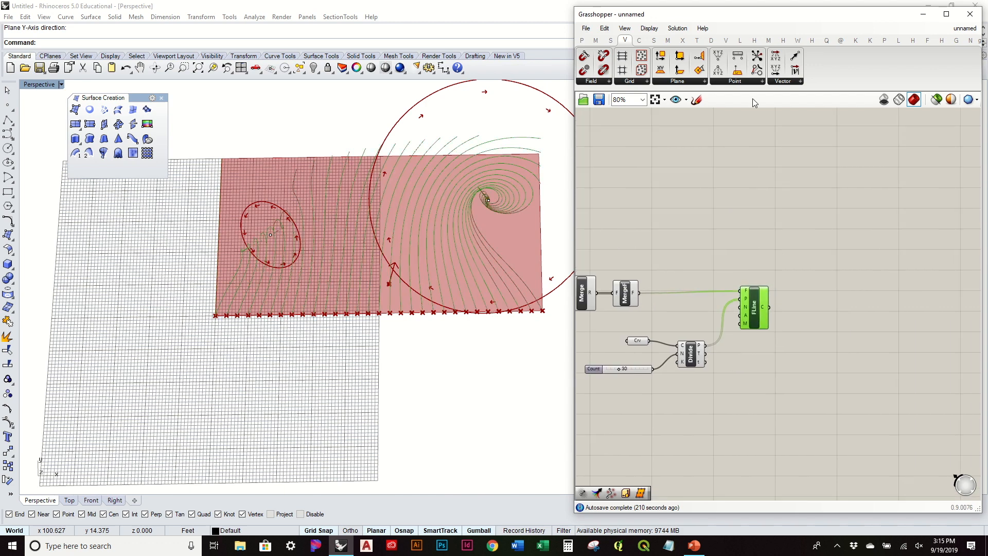
# Add a Divide Curve component fed by FLine's field-line curves.
pyautogui.moveTo(679, 41)
pyautogui.click(639, 41)
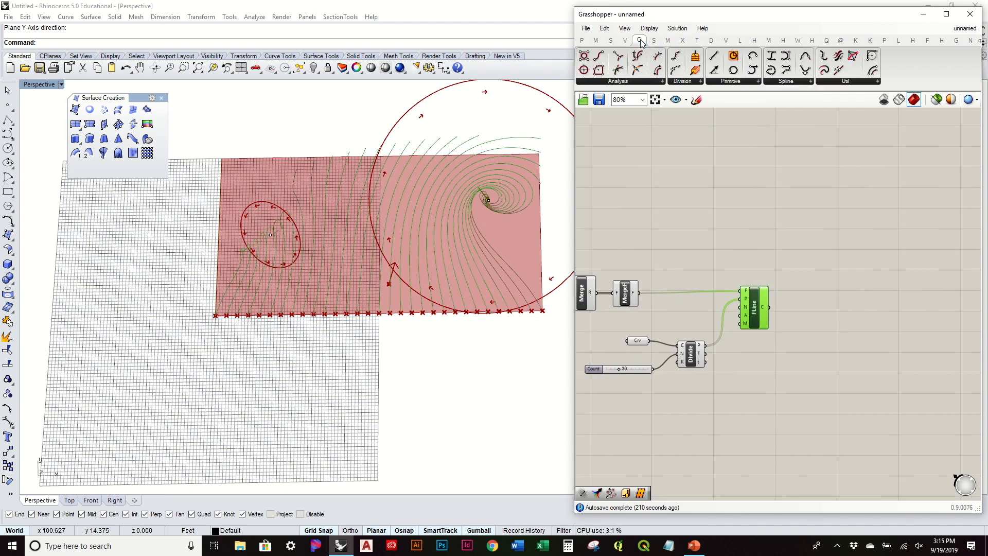
pyautogui.moveTo(663, 61); pyautogui.dragTo(862, 298)
pyautogui.scroll(3, 846, 304)
pyautogui.moveTo(716, 309); pyautogui.dragTo(800, 313)
pyautogui.click(836, 239)
pyautogui.moveTo(366, 260); pyautogui.dragTo(394, 254, button='right')
pyautogui.moveTo(459, 308); pyautogui.dragTo(468, 309, button='right')
pyautogui.moveTo(787, 333); pyautogui.dragTo(822, 335)
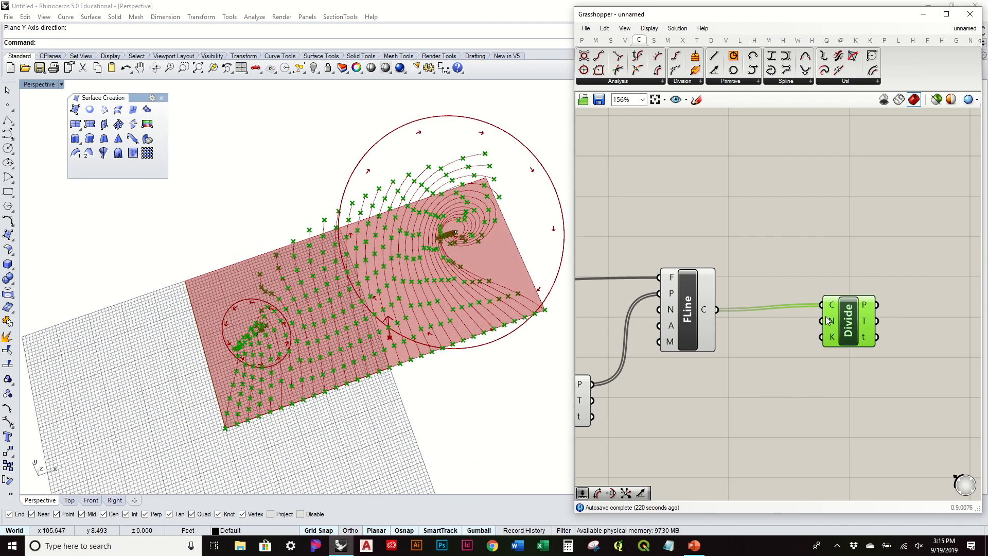
# Add a number slider set to 15.
pyautogui.moveTo(828, 321)
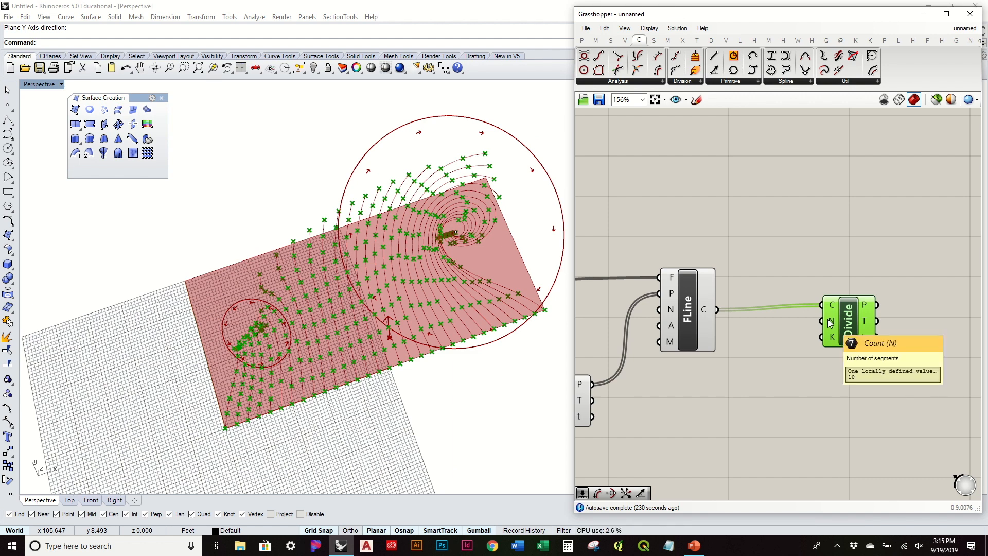
pyautogui.moveTo(796, 360); pyautogui.dragTo(783, 276, button='right')
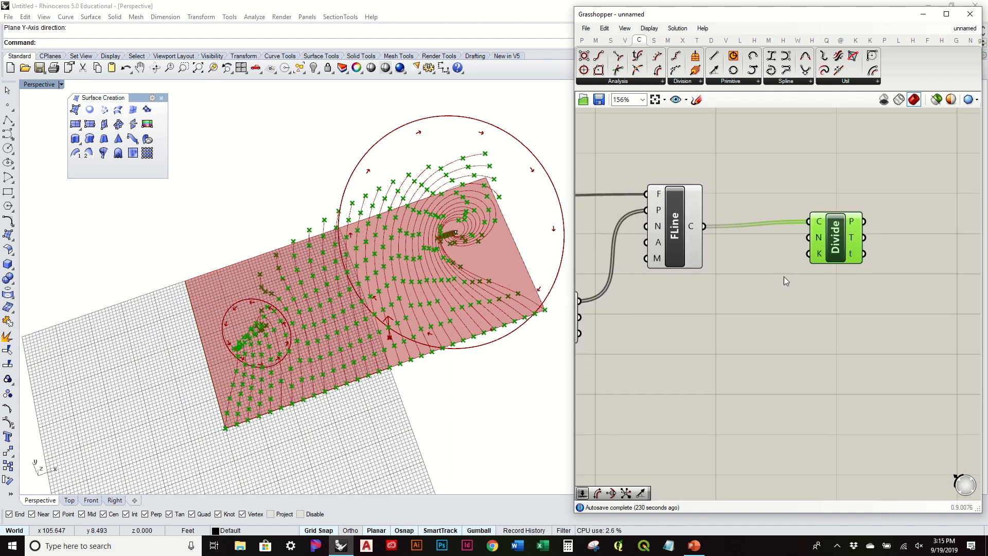
pyautogui.doubleClick(754, 346)
pyautogui.write('slider')
pyautogui.press('Return')
pyautogui.moveTo(807, 350); pyautogui.dragTo(808, 237)
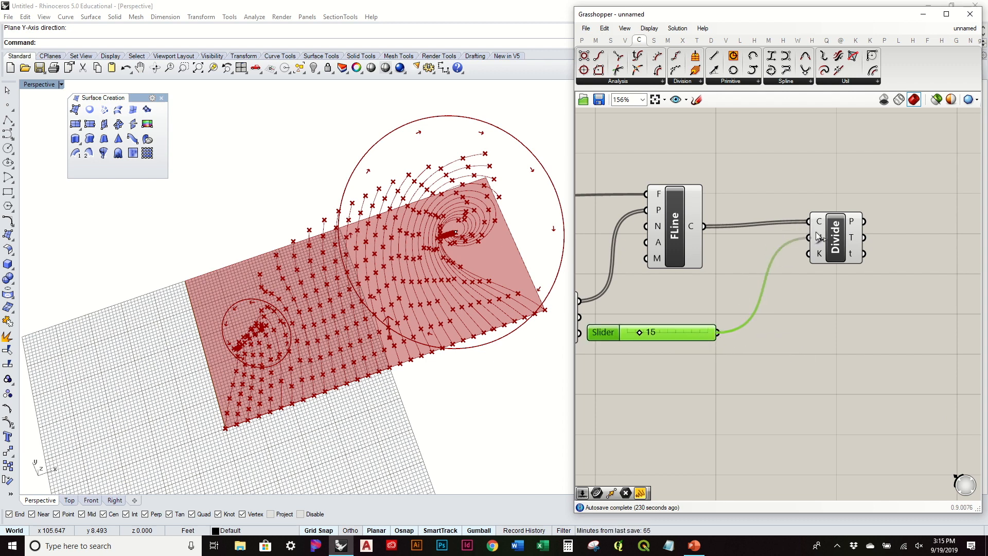
# Preview the 15 division points along each field line, then deselect Divide.
pyautogui.moveTo(854, 251); pyautogui.dragTo(754, 268, button='right')
pyautogui.click(741, 265)
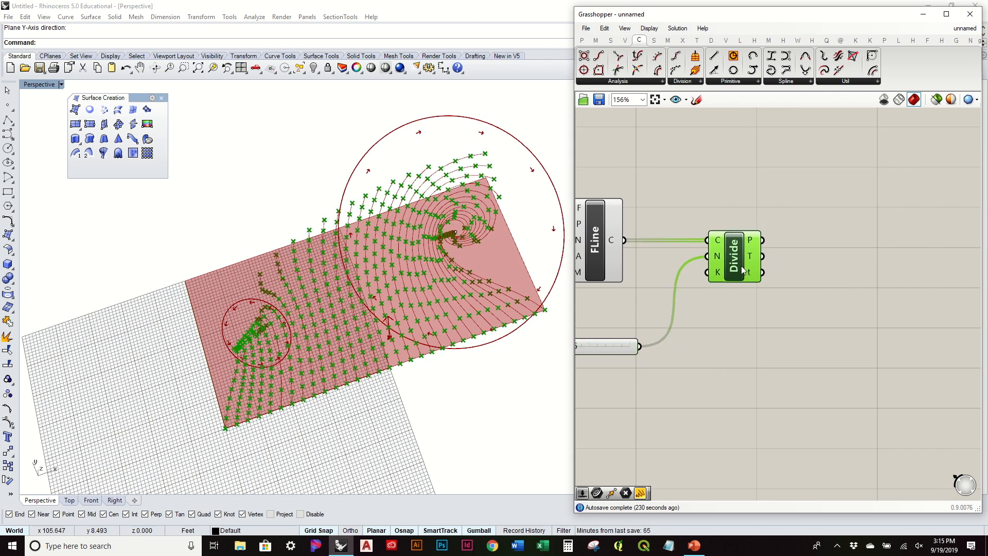
pyautogui.moveTo(680, 206); pyautogui.dragTo(785, 198, button='right')
pyautogui.moveTo(469, 179); pyautogui.dragTo(463, 205, button='right')
pyautogui.click(828, 195)
pyautogui.moveTo(829, 195); pyautogui.dragTo(757, 183, button='right')
pyautogui.moveTo(766, 240); pyautogui.dragTo(739, 238)
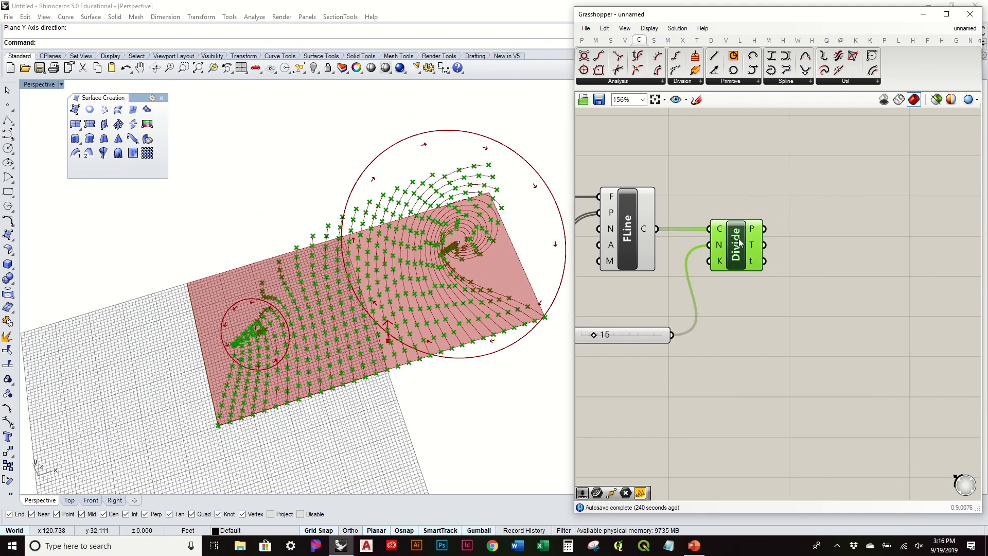
pyautogui.click(822, 207)
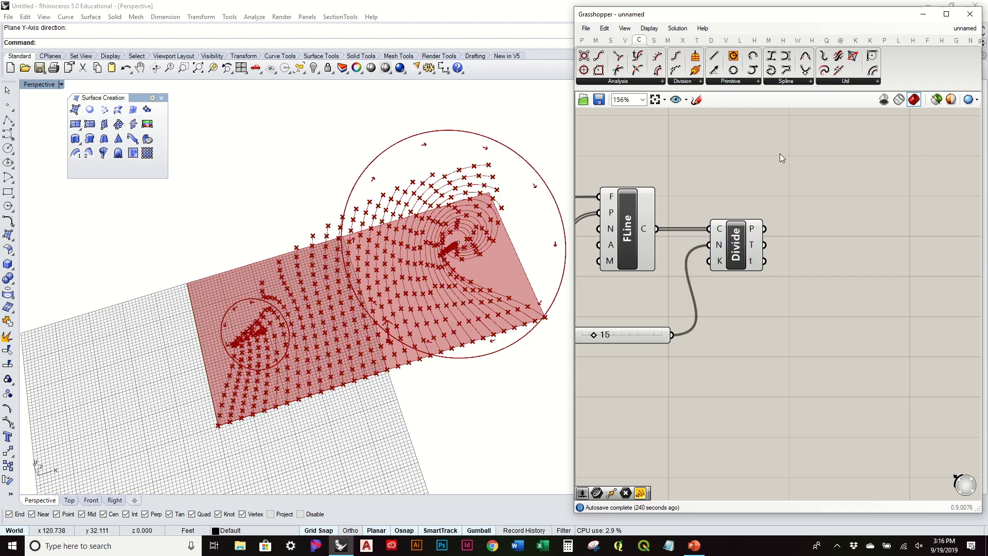
# Add a SrfGrid component and feed it Divide's flattened points.
pyautogui.click(653, 41)
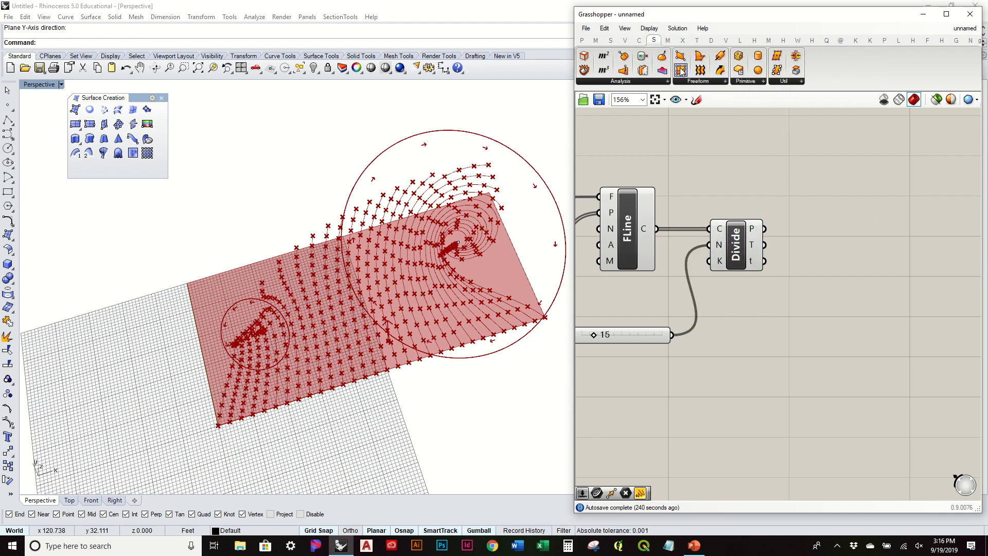
pyautogui.moveTo(680, 70); pyautogui.dragTo(894, 218)
pyautogui.moveTo(821, 221); pyautogui.dragTo(757, 218, button='right')
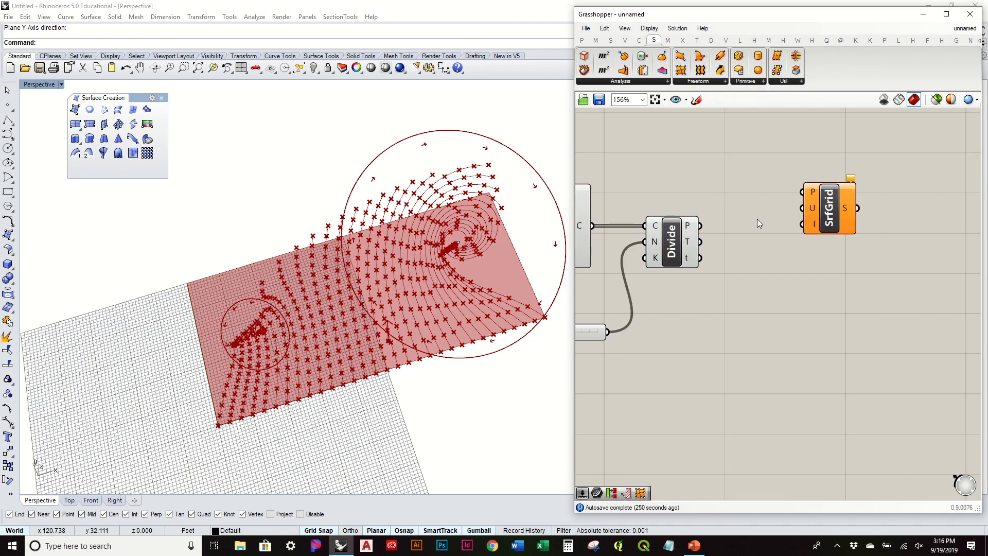
pyautogui.rightClick(690, 227)
pyautogui.click(717, 268)
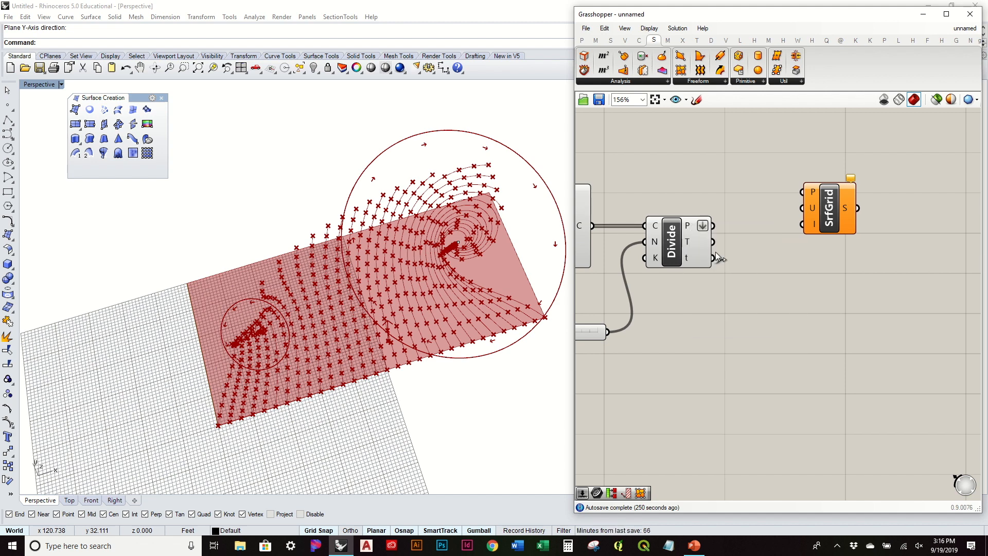
pyautogui.moveTo(816, 204); pyautogui.dragTo(836, 249)
pyautogui.moveTo(656, 248); pyautogui.dragTo(700, 221, button='right')
# Wire the 15 slider into SrfGrid's U with the expression x+1.
pyautogui.moveTo(709, 230); pyautogui.dragTo(746, 230)
pyautogui.moveTo(643, 303); pyautogui.dragTo(873, 223)
pyautogui.rightClick(878, 215)
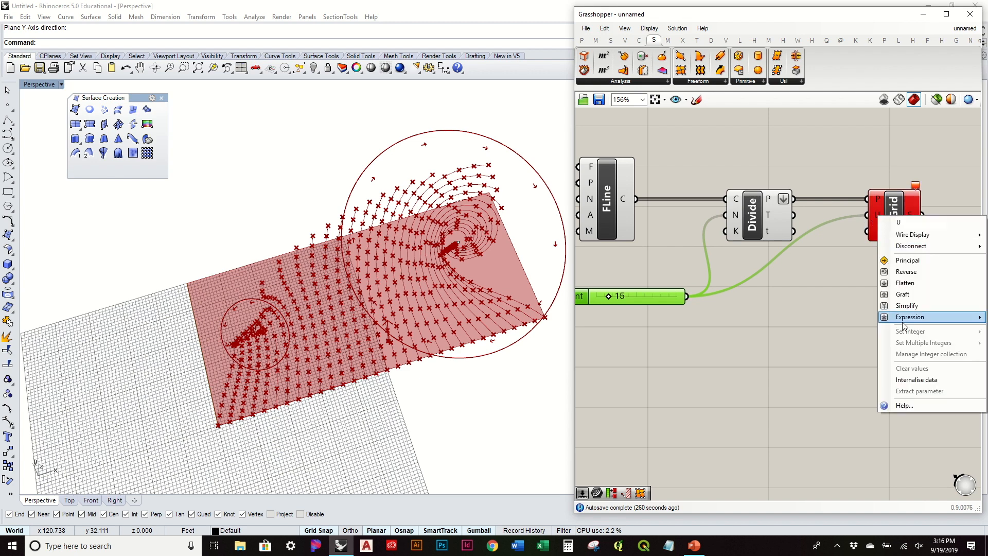
pyautogui.moveTo(903, 319)
pyautogui.click(834, 326)
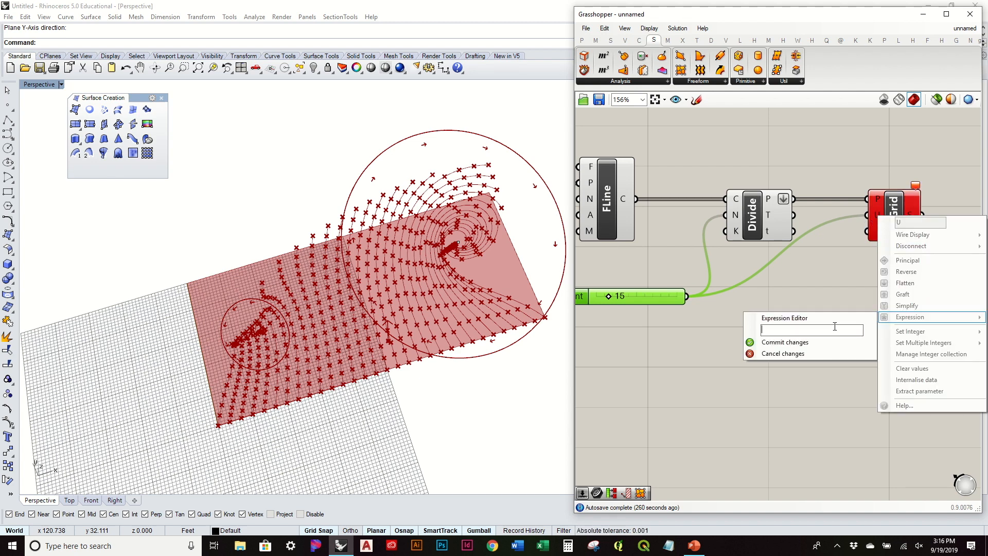
pyautogui.click(784, 342)
pyautogui.moveTo(506, 282); pyautogui.dragTo(397, 280, button='right')
# Inspect FLine's 31 curves, then delete the 15 count slider.
pyautogui.moveTo(757, 268); pyautogui.dragTo(781, 249, button='right')
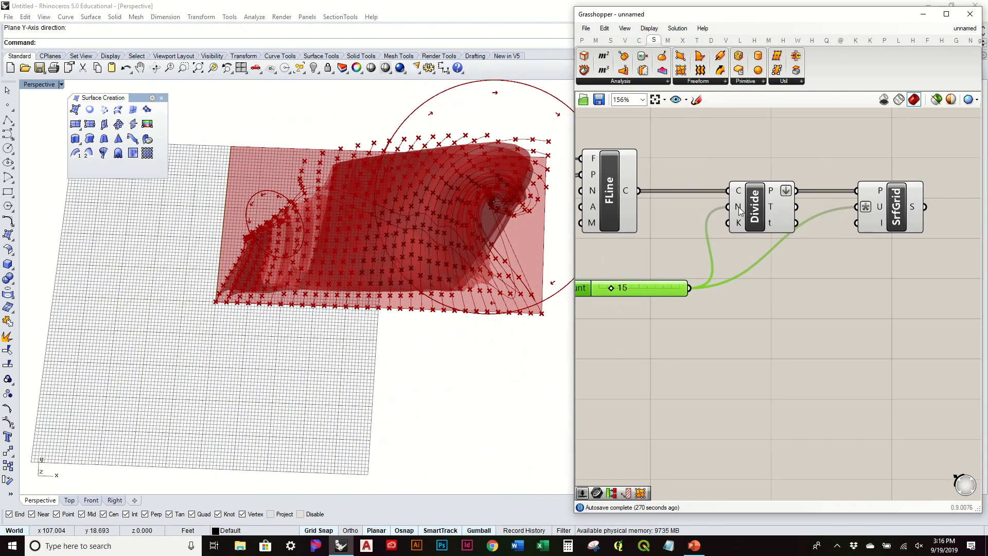
pyautogui.moveTo(739, 211)
pyautogui.moveTo(627, 193)
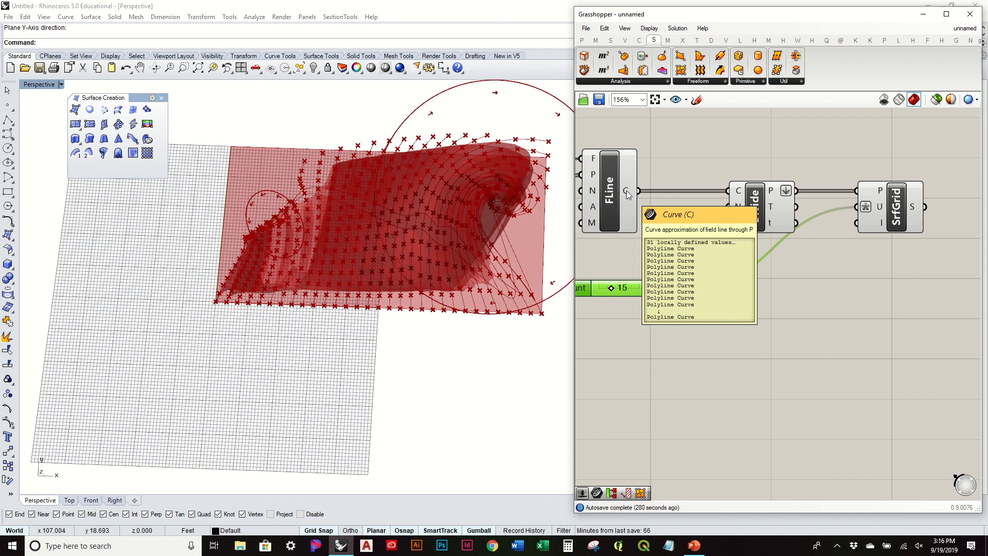
pyautogui.moveTo(626, 192); pyautogui.dragTo(672, 168, button='right')
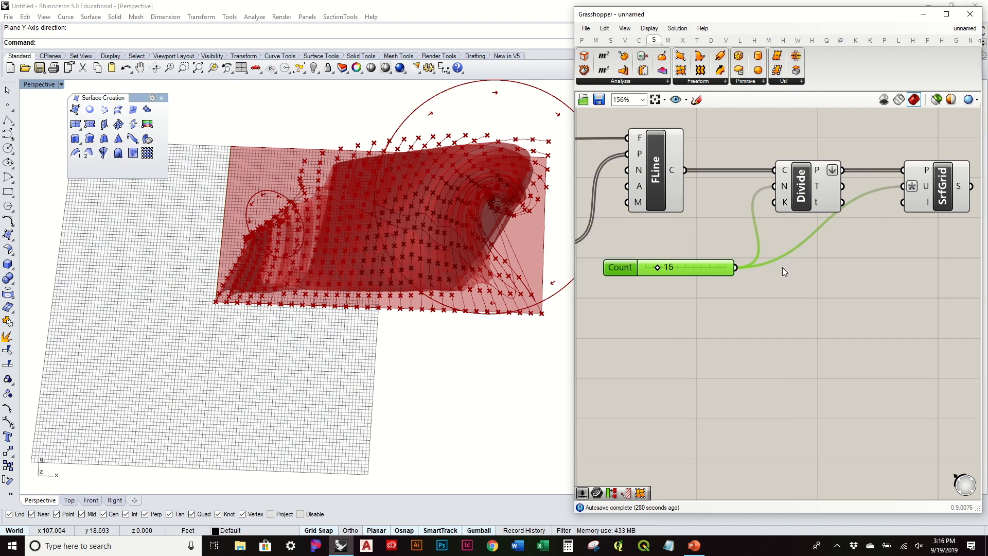
pyautogui.press('Delete')
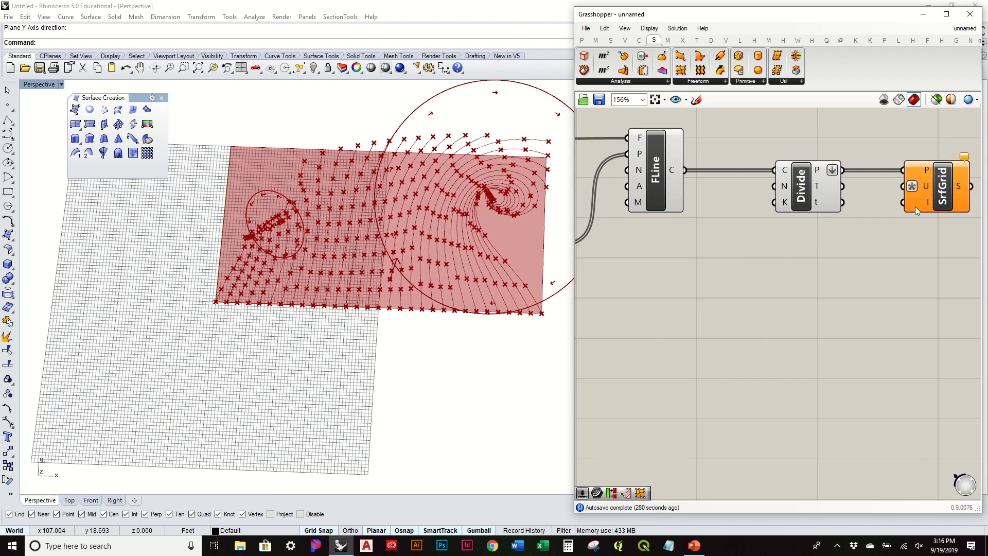
# Clear the x+1 expression from SrfGrid's U input.
pyautogui.rightClick(925, 186)
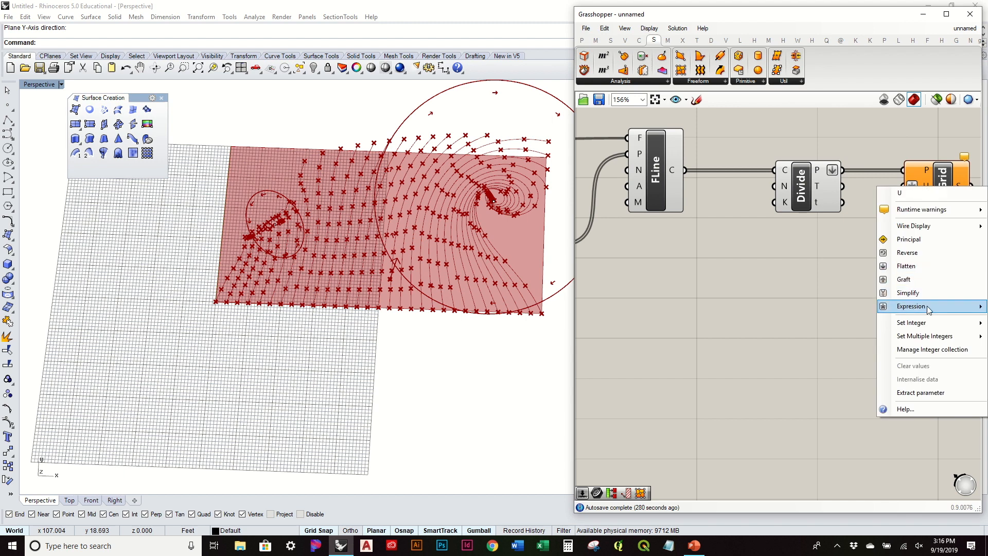
pyautogui.moveTo(921, 307)
pyautogui.click(855, 315)
pyautogui.press('BackSpace')
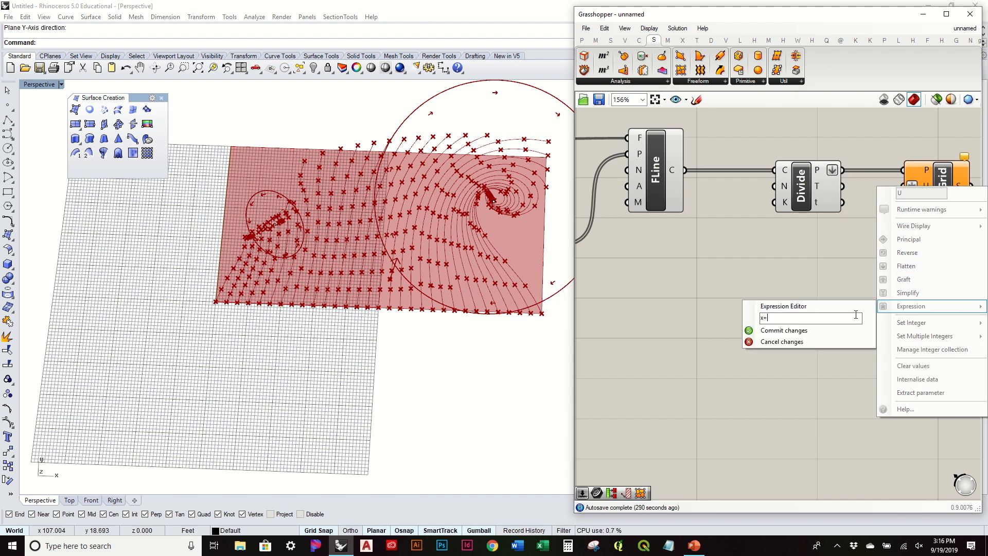
pyautogui.click(827, 329)
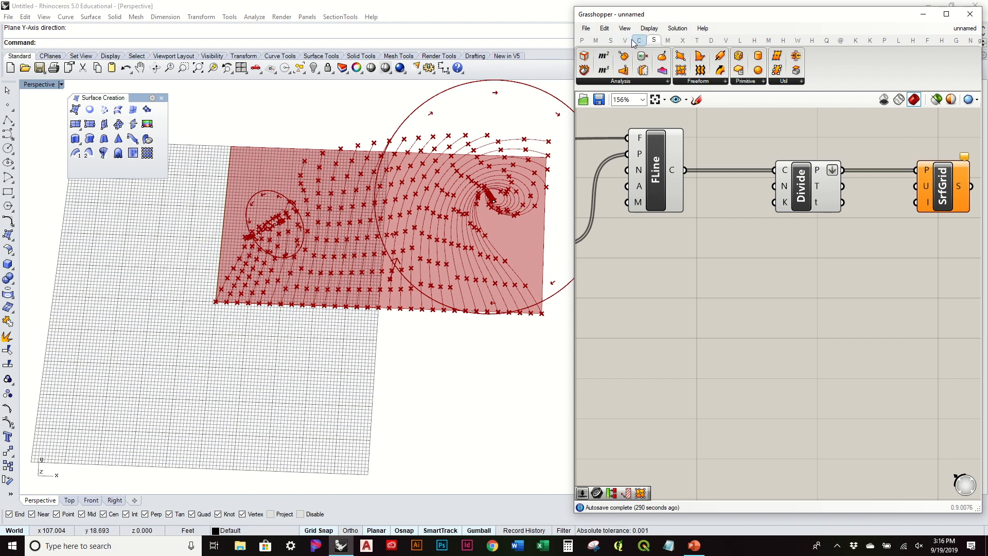
# Drive SrfGrid's U count with a List Length of FLine's curves.
pyautogui.click(610, 41)
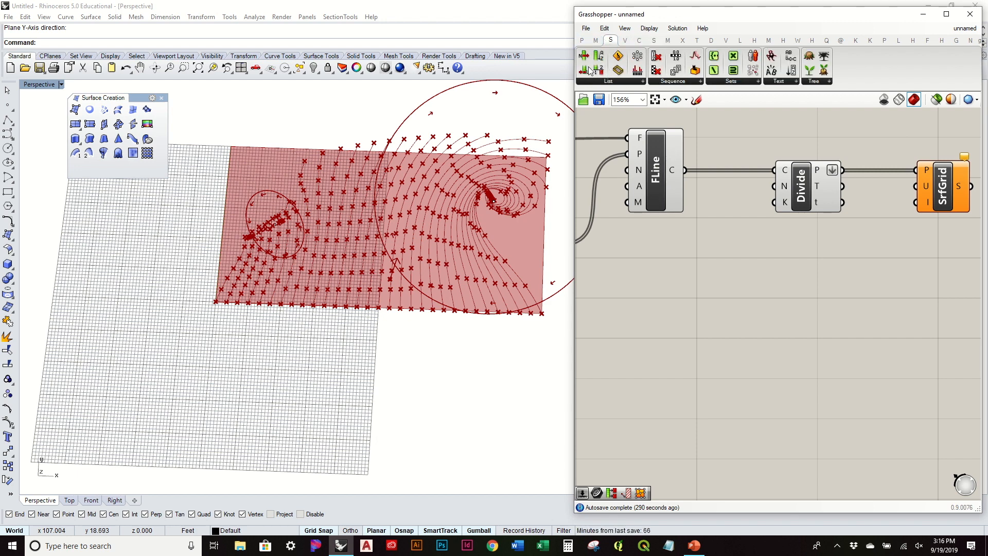
pyautogui.moveTo(588, 72); pyautogui.dragTo(736, 274)
pyautogui.moveTo(684, 170); pyautogui.dragTo(712, 275)
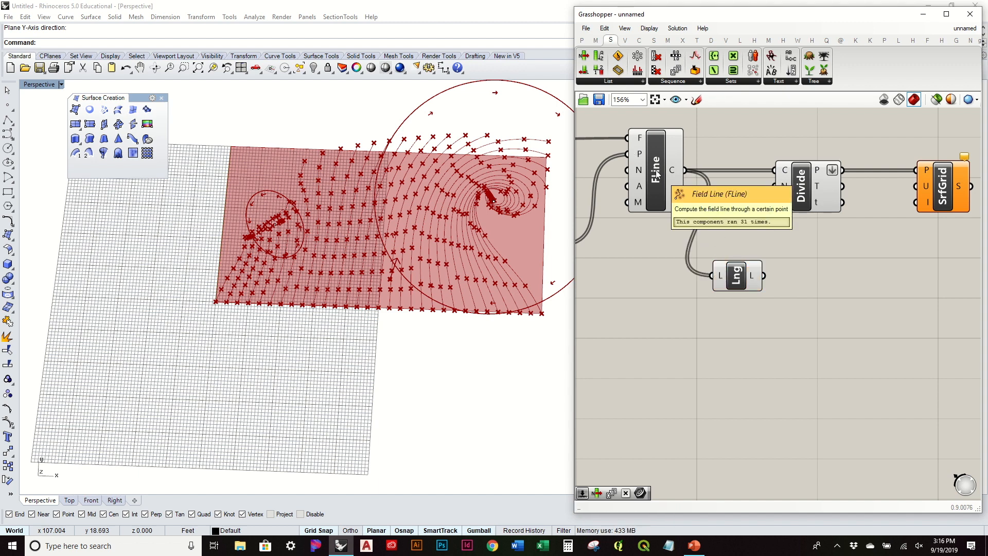
pyautogui.moveTo(768, 239); pyautogui.dragTo(709, 258, button='right')
pyautogui.moveTo(704, 298); pyautogui.dragTo(857, 205)
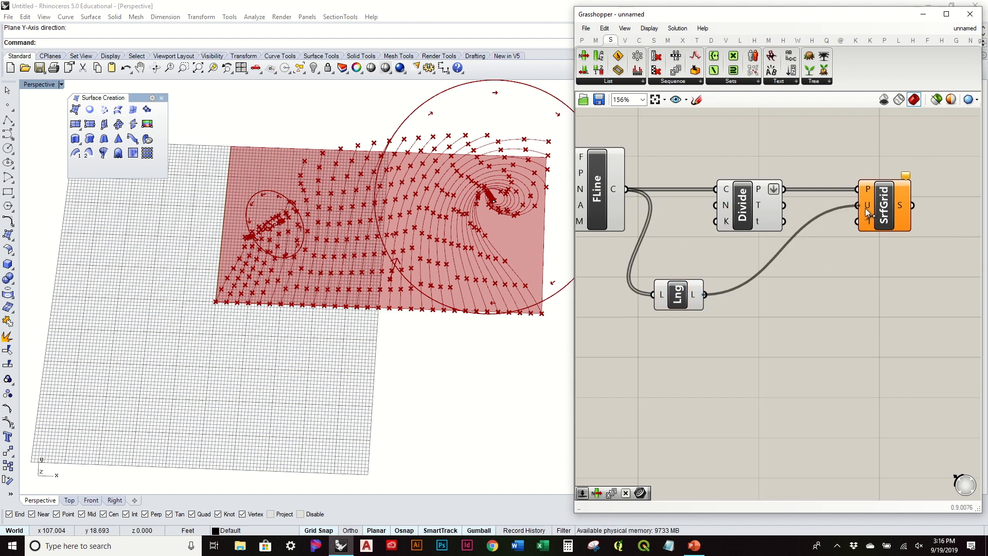
pyautogui.moveTo(409, 206); pyautogui.dragTo(571, 206, button='right')
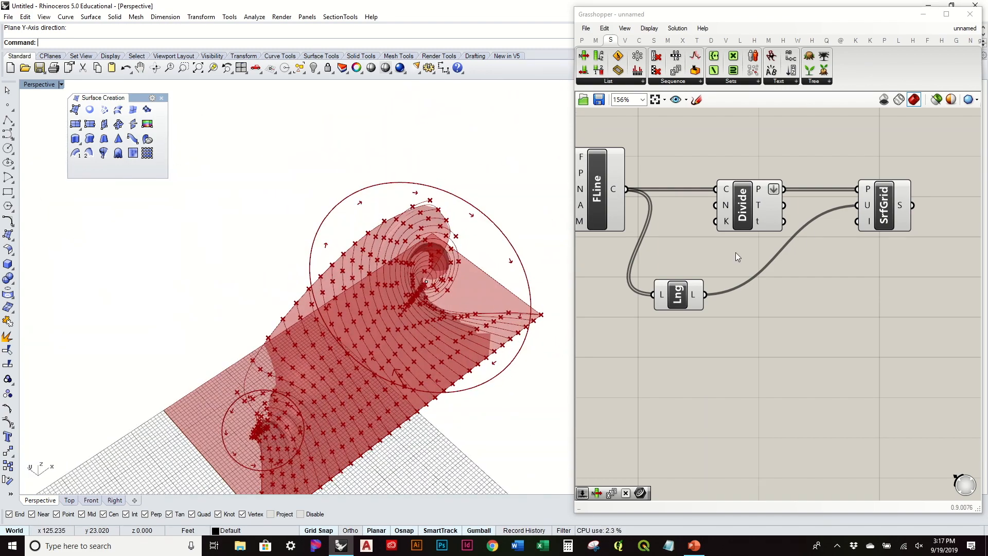
pyautogui.moveTo(771, 257); pyautogui.dragTo(860, 253, button='right')
# Add a new number slider set to 15.
pyautogui.moveTo(815, 220); pyautogui.dragTo(916, 210, button='right')
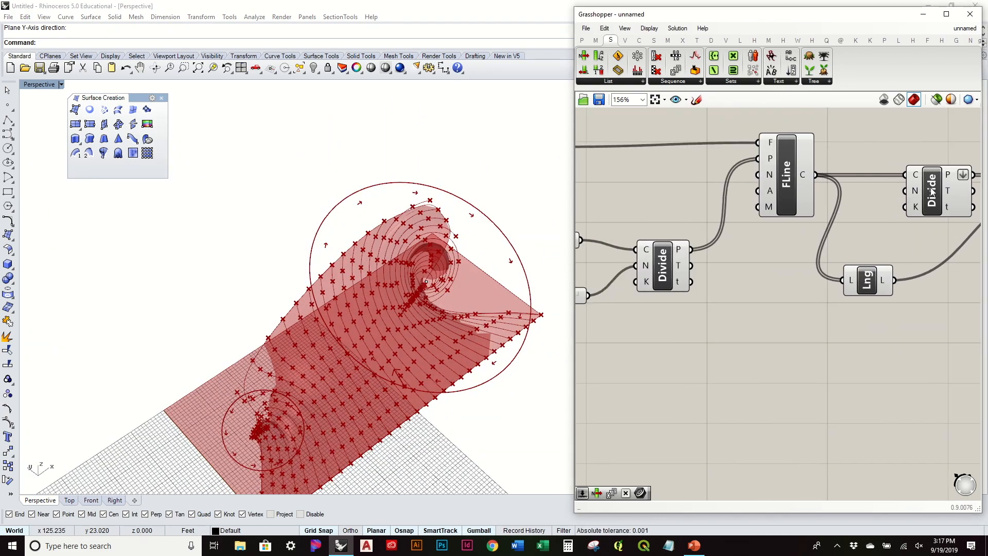
pyautogui.doubleClick(884, 251)
pyautogui.write('15')
pyautogui.press('Return')
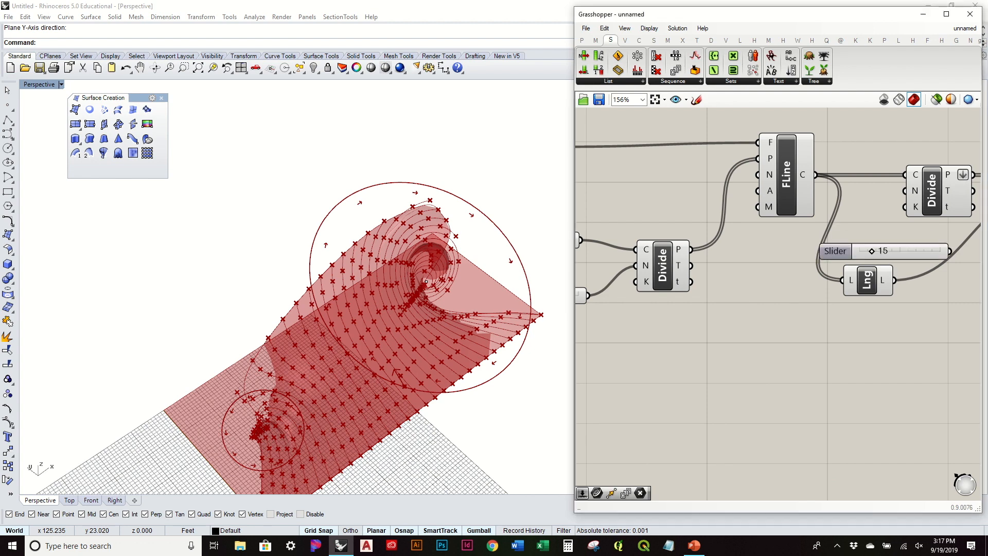
pyautogui.moveTo(919, 249); pyautogui.dragTo(713, 239, button='right')
pyautogui.moveTo(912, 234); pyautogui.dragTo(814, 168)
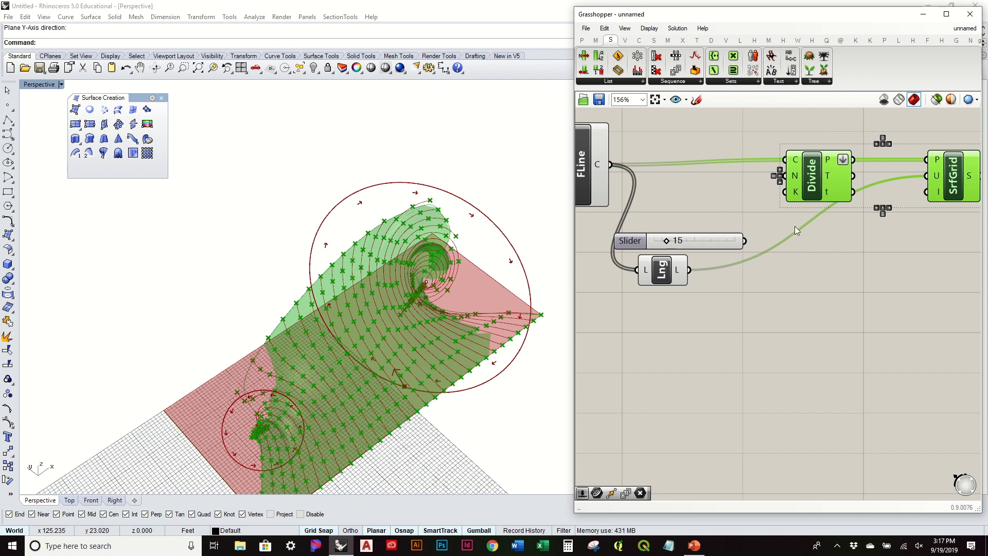
# Wire the new slider into Divide's N input and raise it to 27.
pyautogui.click(794, 227)
pyautogui.moveTo(702, 239); pyautogui.dragTo(701, 218)
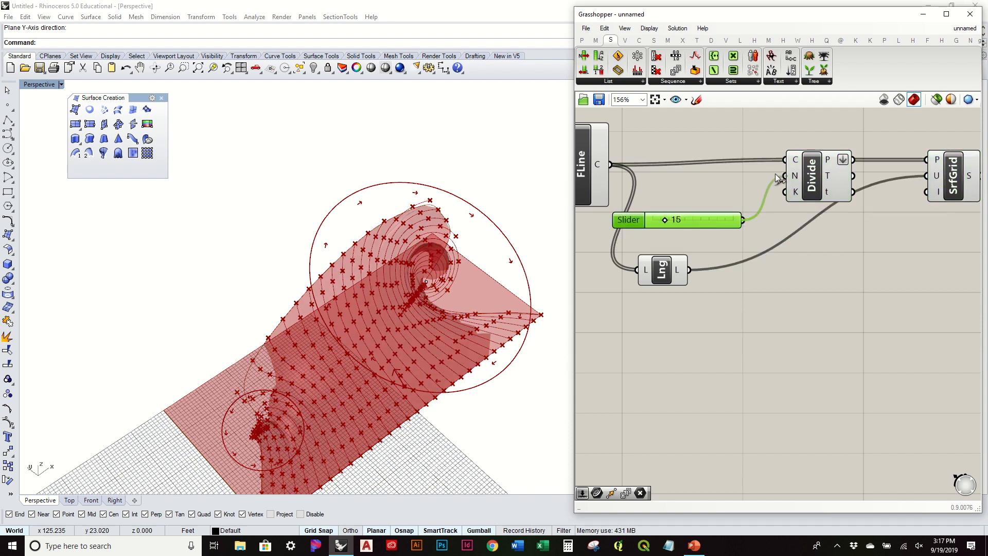
pyautogui.moveTo(775, 174); pyautogui.dragTo(784, 176)
pyautogui.moveTo(666, 221)
pyautogui.mouseDown()
pyautogui.moveTo(687, 223)
pyautogui.moveTo(644, 223)
pyautogui.moveTo(675, 224)
pyautogui.mouseUp()
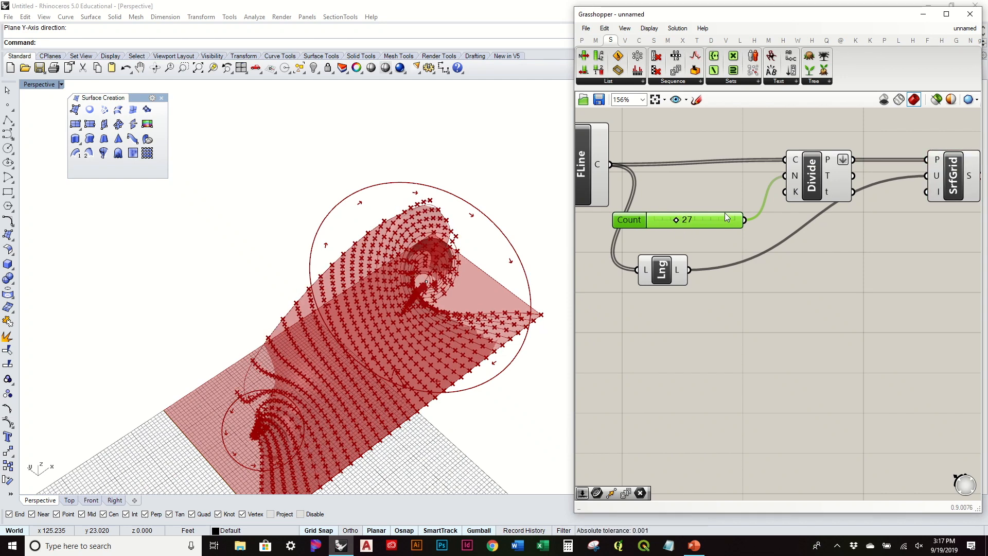
pyautogui.moveTo(710, 172)
pyautogui.mouseDown(button='right')
pyautogui.moveTo(794, 159)
pyautogui.moveTo(711, 167)
pyautogui.mouseUp(button='right')
pyautogui.moveTo(482, 265); pyautogui.dragTo(344, 355, button='right')
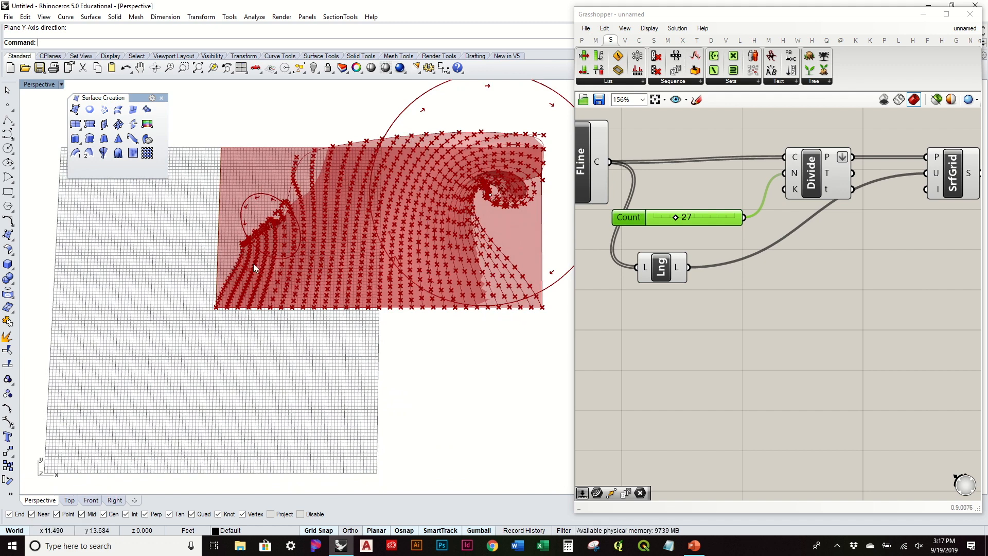
# Move the Crv, Divide and Count 30 components up and to the right.
pyautogui.scroll(-4, 613, 298)
pyautogui.moveTo(613, 298); pyautogui.dragTo(855, 292, button='right')
pyautogui.scroll(2, 677, 219)
pyautogui.moveTo(631, 220); pyautogui.dragTo(805, 233, button='right')
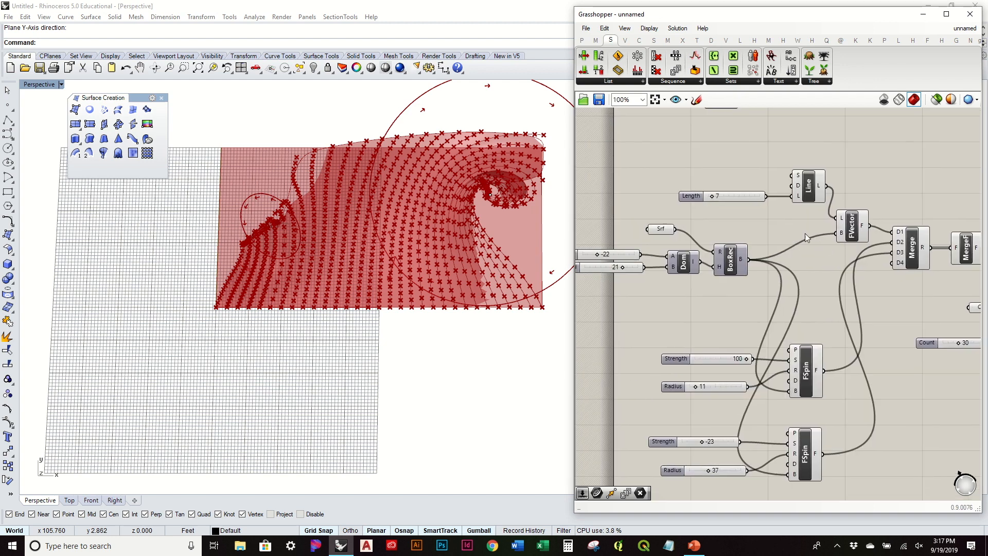
pyautogui.moveTo(740, 195); pyautogui.dragTo(794, 190, button='right')
pyautogui.moveTo(890, 304); pyautogui.dragTo(691, 289, button='right')
pyautogui.moveTo(834, 320); pyautogui.dragTo(678, 272, button='right')
pyautogui.scroll(3, 678, 273)
pyautogui.scroll(-3, 659, 279)
pyautogui.moveTo(756, 286); pyautogui.dragTo(745, 310, button='right')
pyautogui.moveTo(748, 321); pyautogui.dragTo(638, 250)
pyautogui.moveTo(711, 280); pyautogui.dragTo(723, 258)
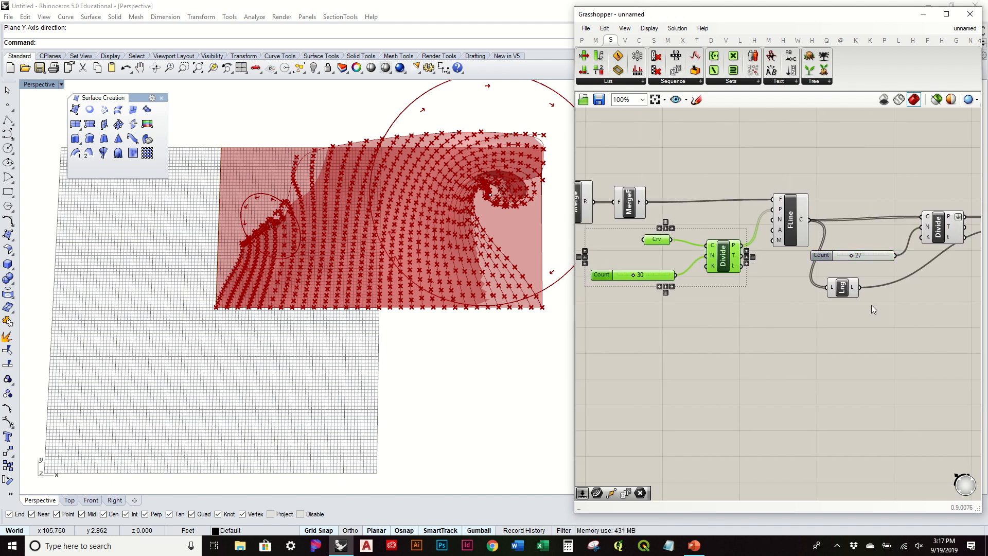
# Delete the List Length component and wire the 30 count into SrfGrid's U input.
pyautogui.moveTo(873, 309); pyautogui.dragTo(776, 309, button='right')
pyautogui.click(759, 293)
pyautogui.press('Delete')
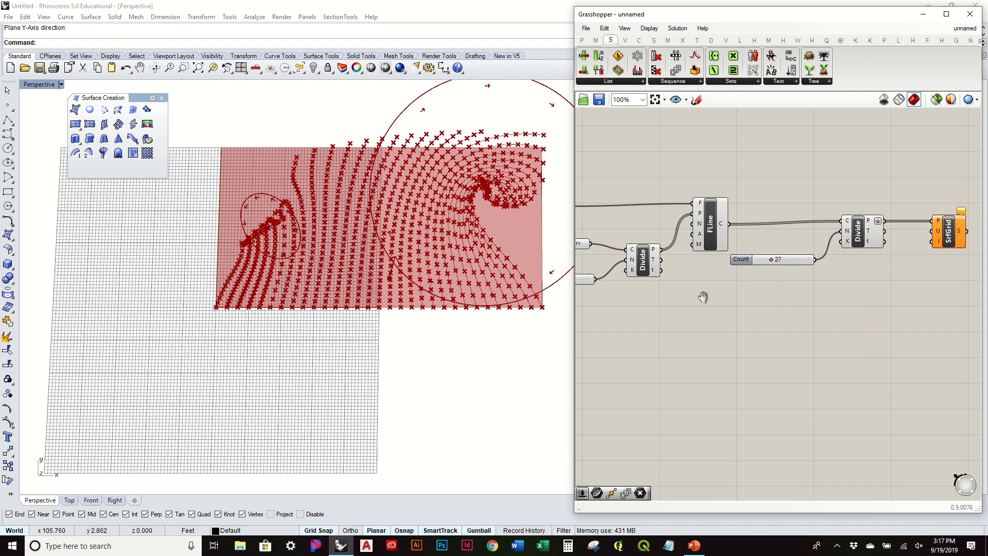
pyautogui.moveTo(703, 297); pyautogui.dragTo(747, 304, button='right')
pyautogui.moveTo(640, 285); pyautogui.dragTo(939, 246)
pyautogui.moveTo(935, 237); pyautogui.dragTo(936, 237)
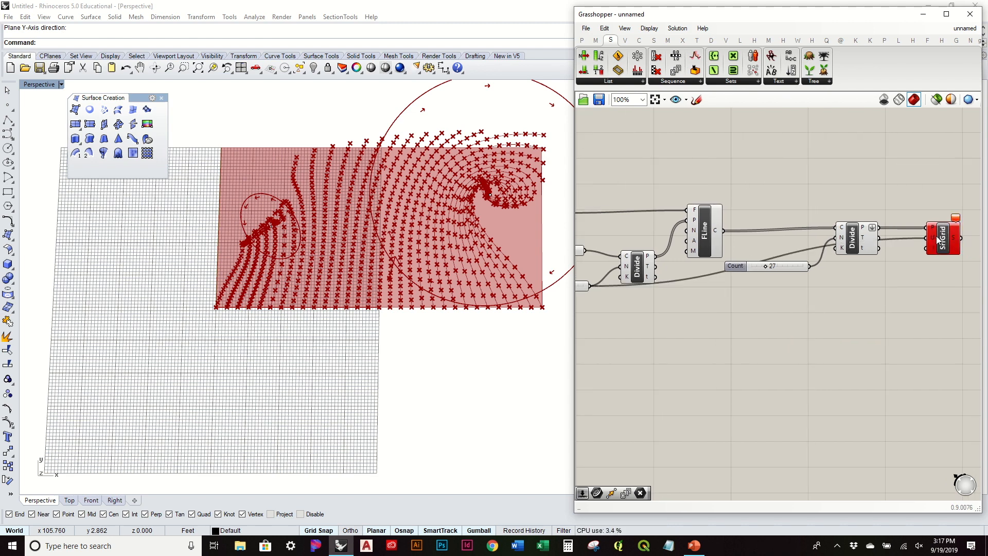
# Apply the expression x+1 to SrfGrid's U input.
pyautogui.scroll(4, 936, 235)
pyautogui.rightClick(925, 239)
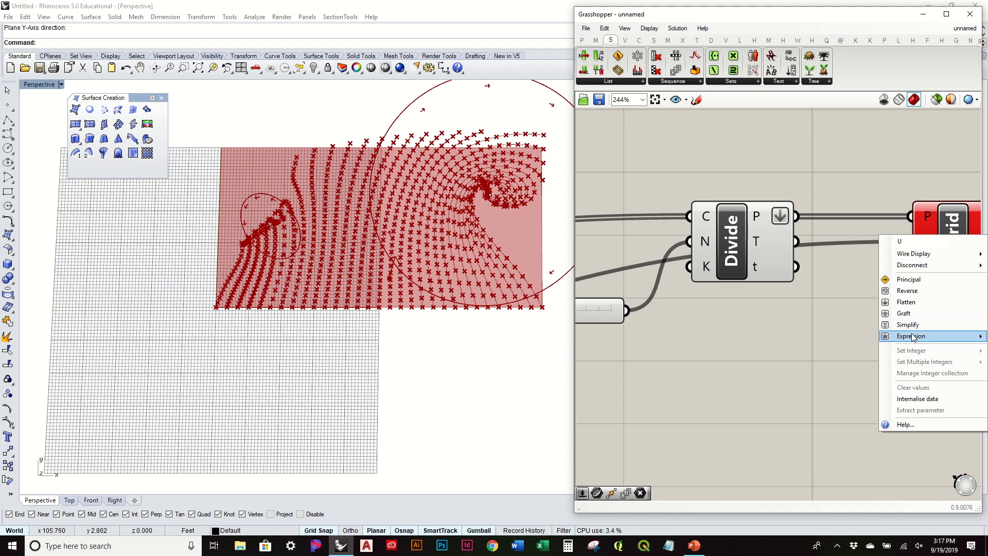
pyautogui.moveTo(914, 336)
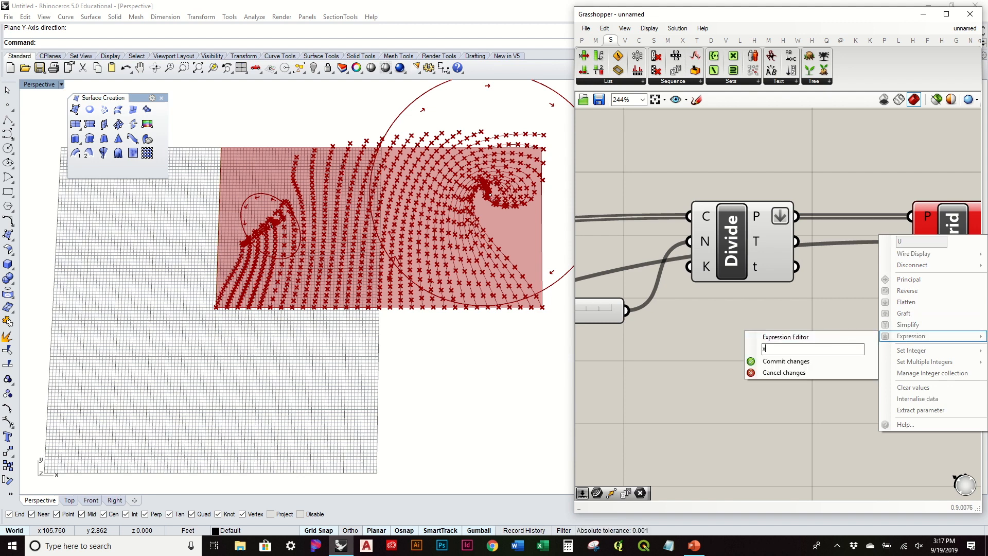
pyautogui.click(785, 361)
# Orbit toward a top-down view and window-select the FLine, Count and Divide components.
pyautogui.moveTo(505, 346); pyautogui.dragTo(508, 325, button='right')
pyautogui.scroll(-4, 514, 327)
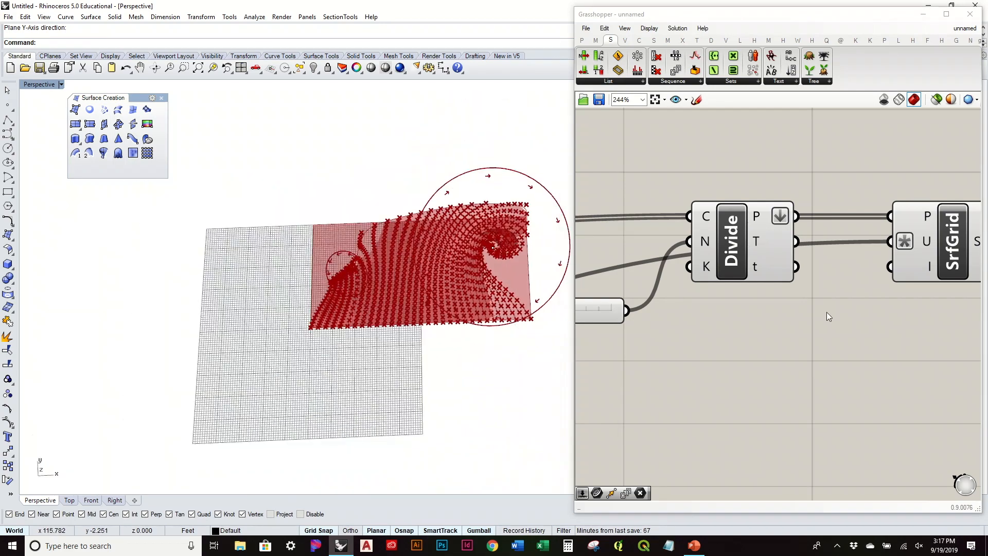
pyautogui.scroll(-1, 823, 342)
pyautogui.moveTo(825, 344); pyautogui.dragTo(933, 364, button='right')
pyautogui.scroll(-2, 933, 363)
pyautogui.moveTo(932, 408); pyautogui.dragTo(662, 237)
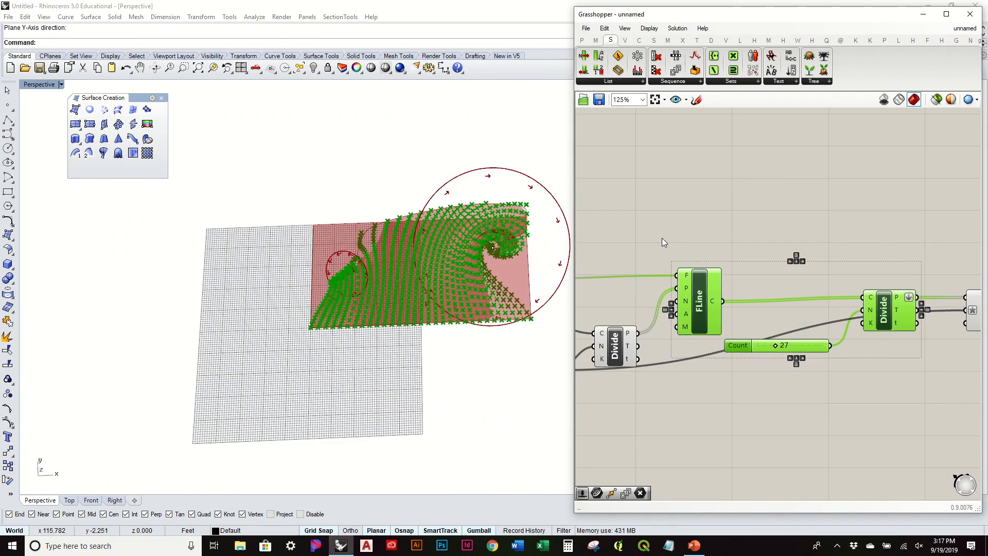
pyautogui.press('space')
# Turn off preview for the FLine, Count and Divide components.
pyautogui.click(694, 205)
pyautogui.click(758, 208)
pyautogui.moveTo(813, 241); pyautogui.dragTo(566, 247, button='right')
# Bake the SrfGrid surface into Rhino with default attributes.
pyautogui.rightClick(754, 322)
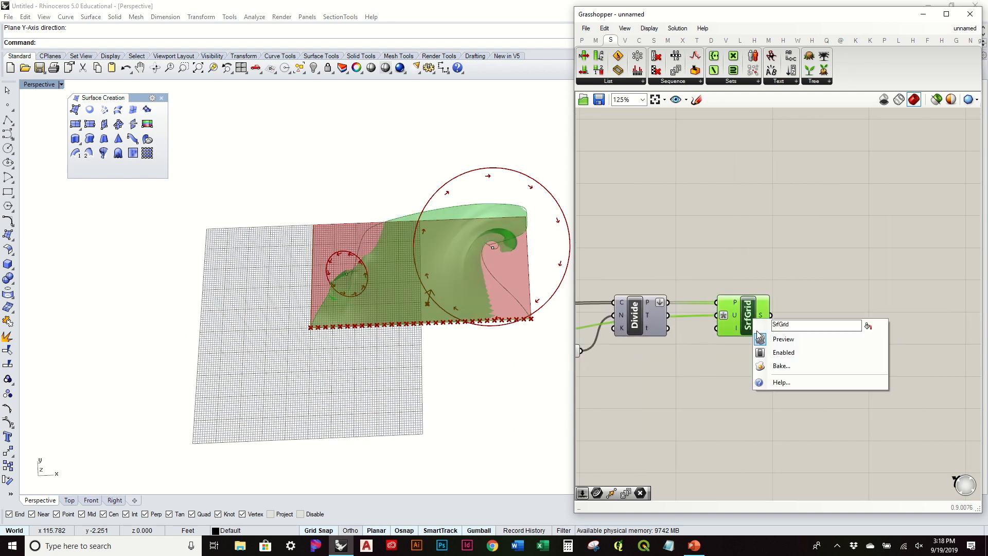
pyautogui.click(773, 366)
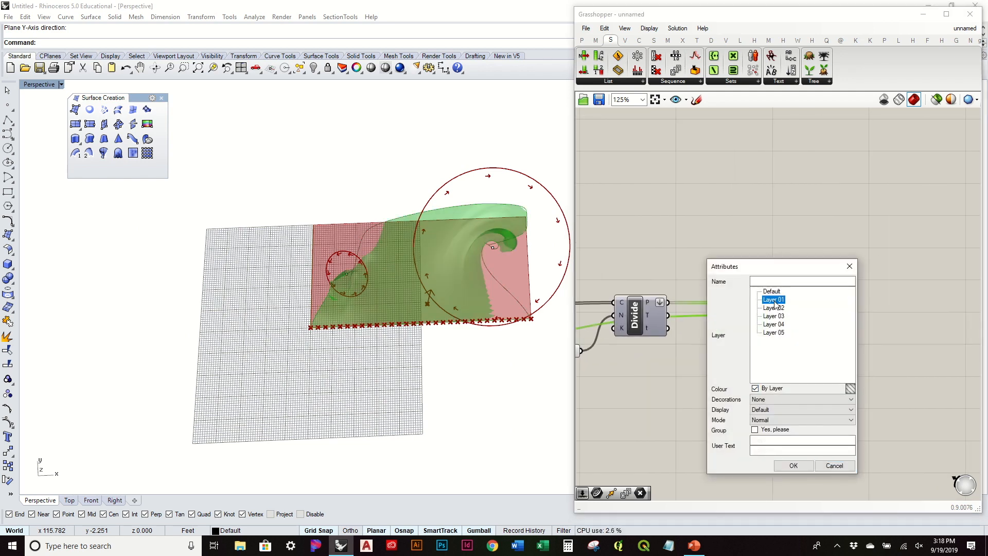
pyautogui.click(793, 465)
# Lift the baked wavy surface above the original with the gumball Z arrow.
pyautogui.moveTo(502, 397); pyautogui.dragTo(538, 262, button='right')
pyautogui.click(487, 263)
pyautogui.moveTo(495, 247); pyautogui.dragTo(496, 148)
pyautogui.click(321, 255)
pyautogui.moveTo(320, 255); pyautogui.dragTo(397, 290, button='right')
pyautogui.click(800, 272)
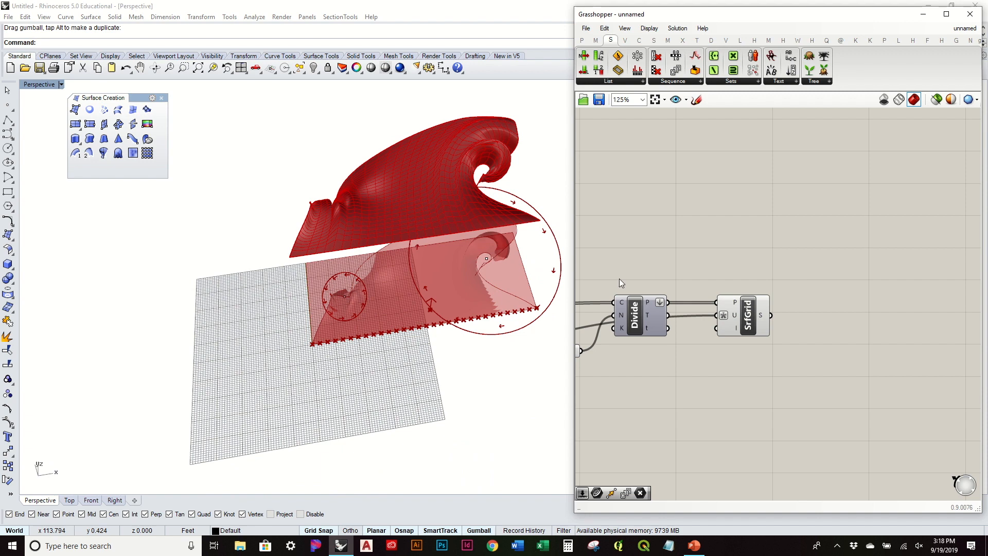
# Window-select the entire field definition on the canvas.
pyautogui.moveTo(408, 257); pyautogui.dragTo(467, 243, button='right')
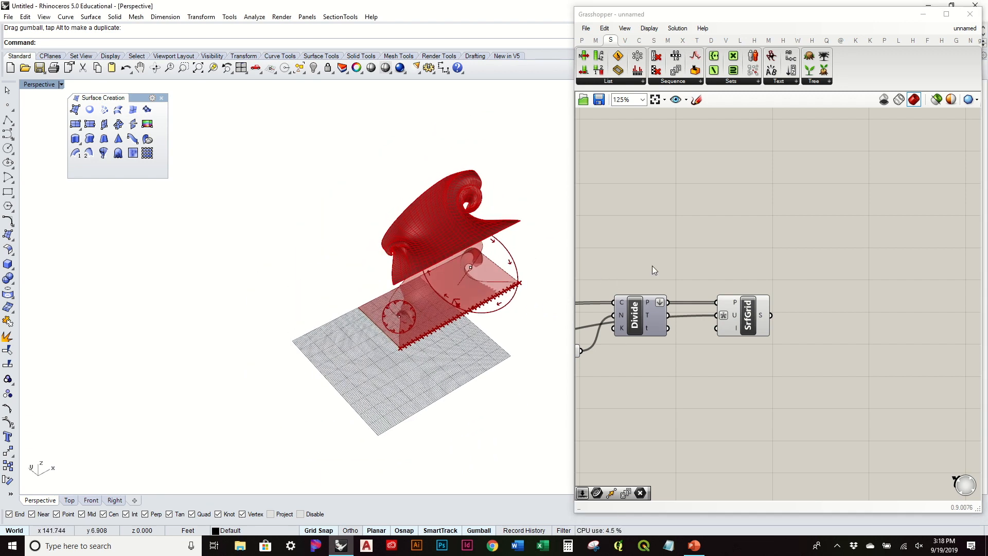
pyautogui.moveTo(652, 266); pyautogui.dragTo(904, 257, button='right')
pyautogui.scroll(-2, 857, 257)
pyautogui.scroll(-2, 856, 256)
pyautogui.moveTo(685, 261); pyautogui.dragTo(798, 256, button='right')
pyautogui.scroll(3, 511, 282)
pyautogui.scroll(4, 762, 249)
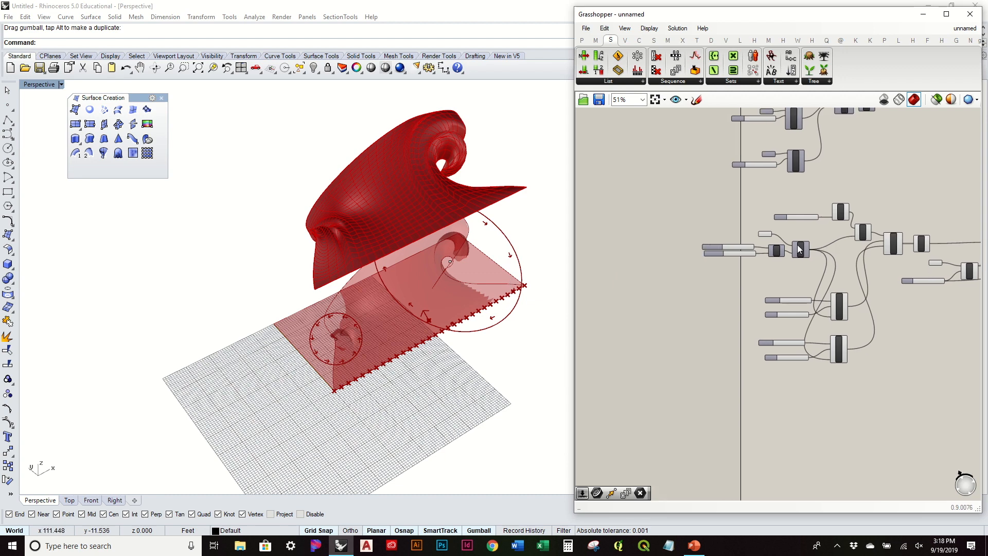
pyautogui.scroll(-3, 805, 294)
pyautogui.moveTo(938, 301); pyautogui.dragTo(789, 264, button='right')
pyautogui.scroll(-2, 718, 251)
pyautogui.moveTo(960, 371); pyautogui.dragTo(613, 200)
# Place a copy of the definition below the original, undoing the accidental alignment.
pyautogui.moveTo(755, 244); pyautogui.dragTo(765, 429)
pyautogui.click(783, 385)
pyautogui.moveTo(756, 348); pyautogui.dragTo(766, 261, button='right')
pyautogui.hotkey('ctrl', 'z')
pyautogui.click(793, 278)
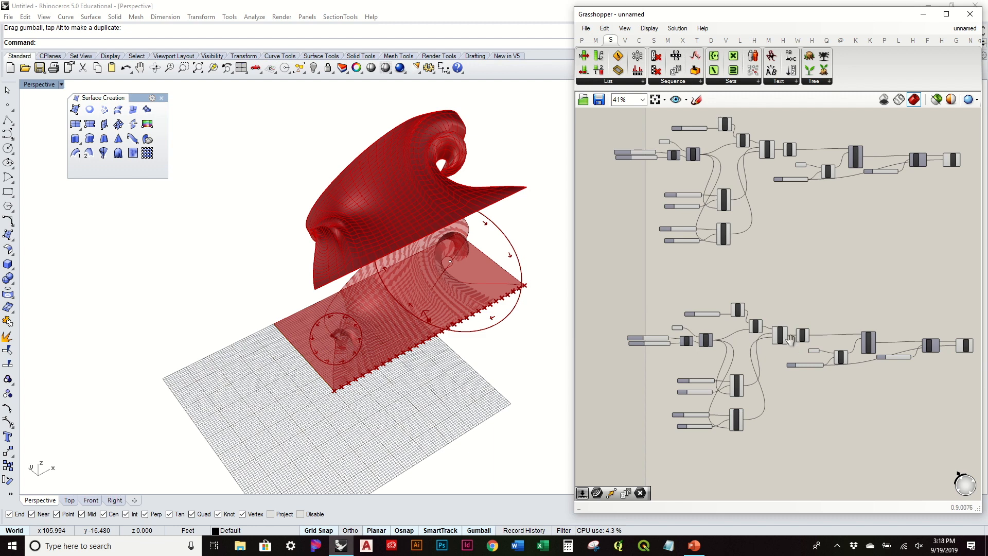
pyautogui.moveTo(790, 339); pyautogui.dragTo(737, 285, button='right')
pyautogui.moveTo(863, 197); pyautogui.dragTo(864, 250, button='right')
# Delete the lifted baked surface from Rhino.
pyautogui.click(434, 153)
pyautogui.press('Delete')
pyautogui.moveTo(415, 245); pyautogui.dragTo(409, 290, button='right')
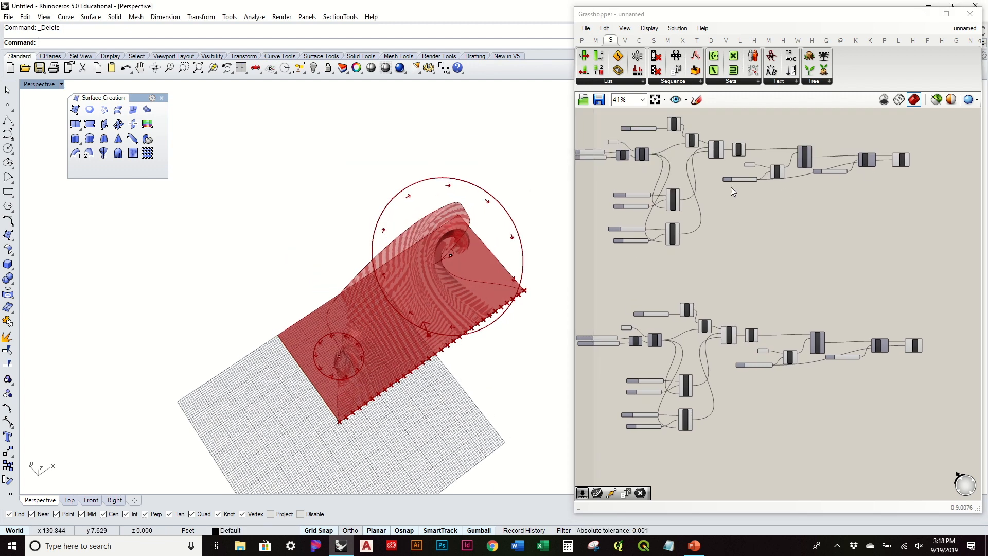
pyautogui.scroll(5, 692, 348)
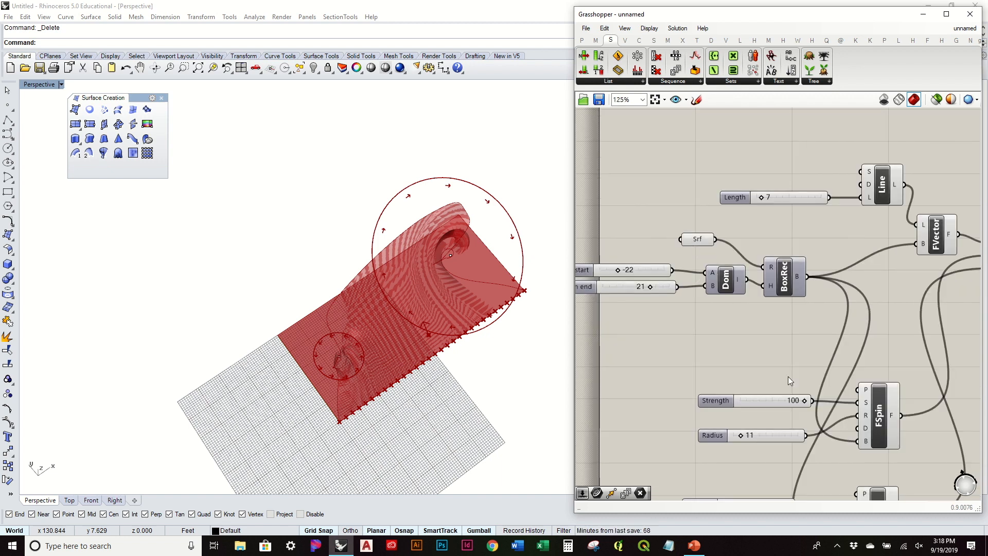
pyautogui.moveTo(790, 381); pyautogui.dragTo(763, 249, button='right')
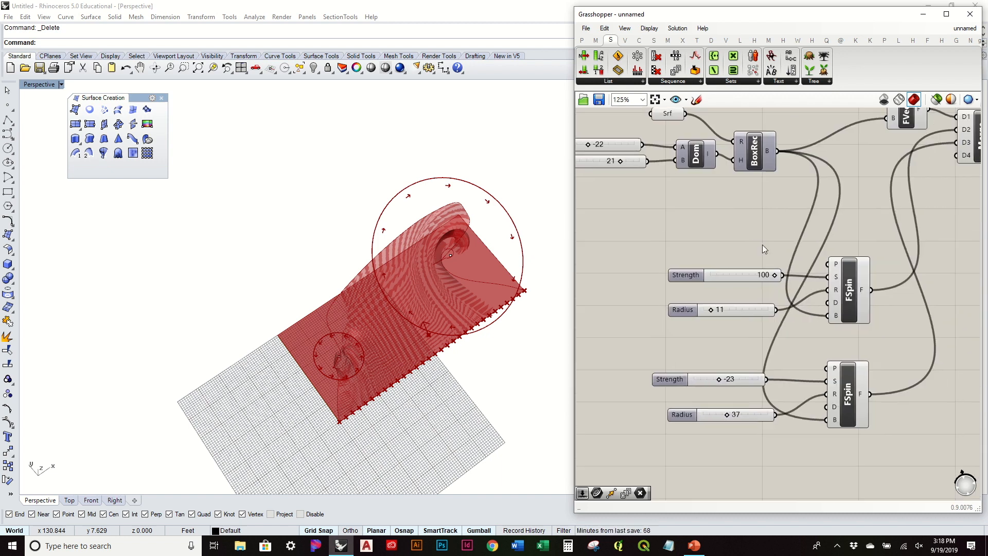
# Feed a Pt parameter into the first FSpin centre, set to the small circle's centre.
pyautogui.click(582, 41)
pyautogui.moveTo(713, 226); pyautogui.dragTo(826, 263)
pyautogui.click(337, 356)
pyautogui.click(723, 239)
pyautogui.rightClick(722, 239)
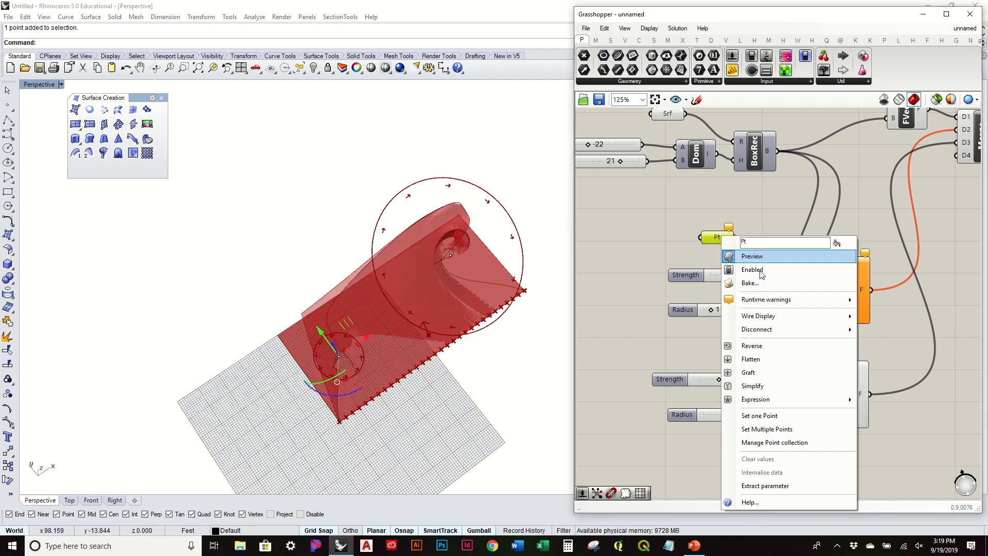
pyautogui.click(787, 416)
pyautogui.click(498, 415)
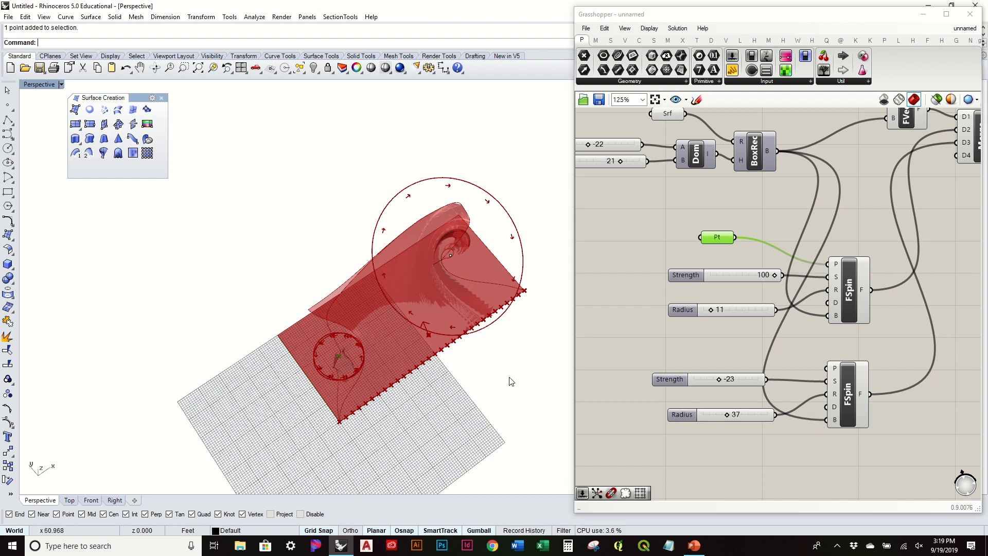
# Hide the preview of the wave-building group of components.
pyautogui.scroll(-3, 746, 267)
pyautogui.moveTo(820, 247); pyautogui.dragTo(583, 288, button='right')
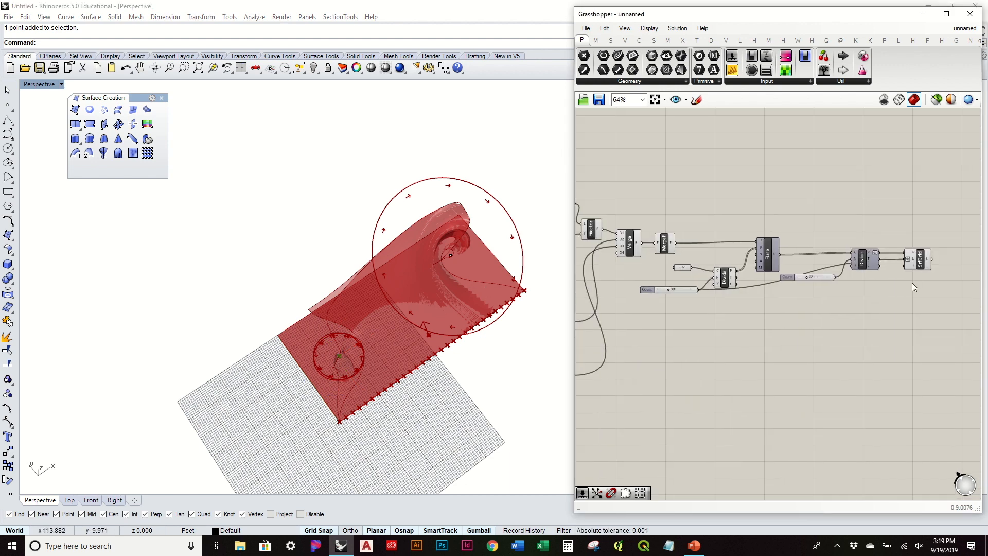
pyautogui.moveTo(955, 316); pyautogui.dragTo(797, 212)
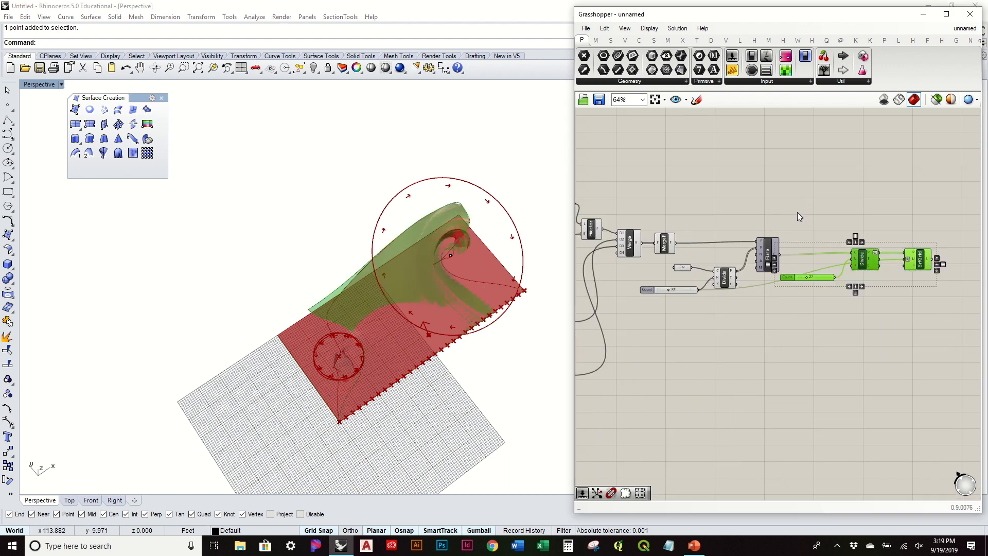
pyautogui.click(798, 211)
pyautogui.scroll(-2, 750, 403)
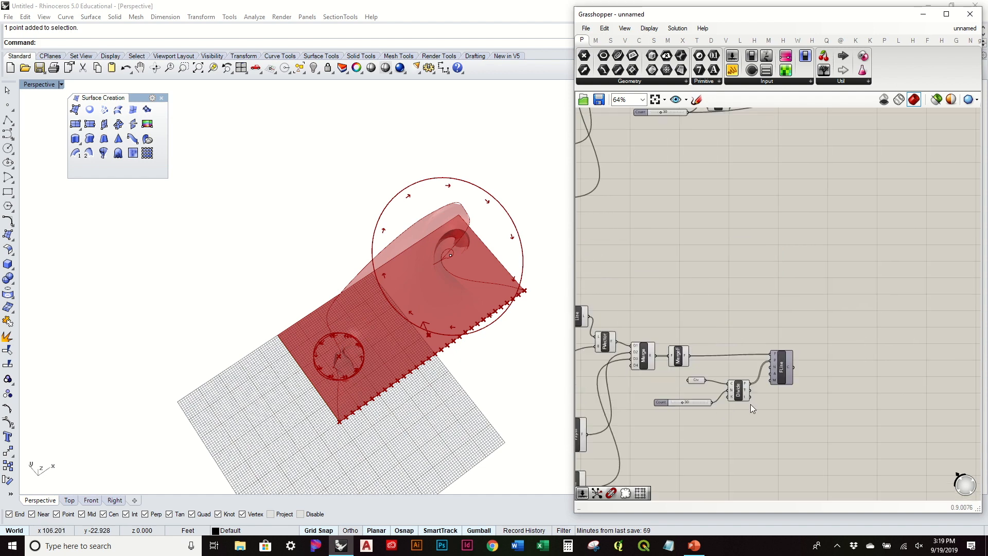
pyautogui.moveTo(885, 333); pyautogui.dragTo(577, 196)
pyautogui.middleClick(628, 199)
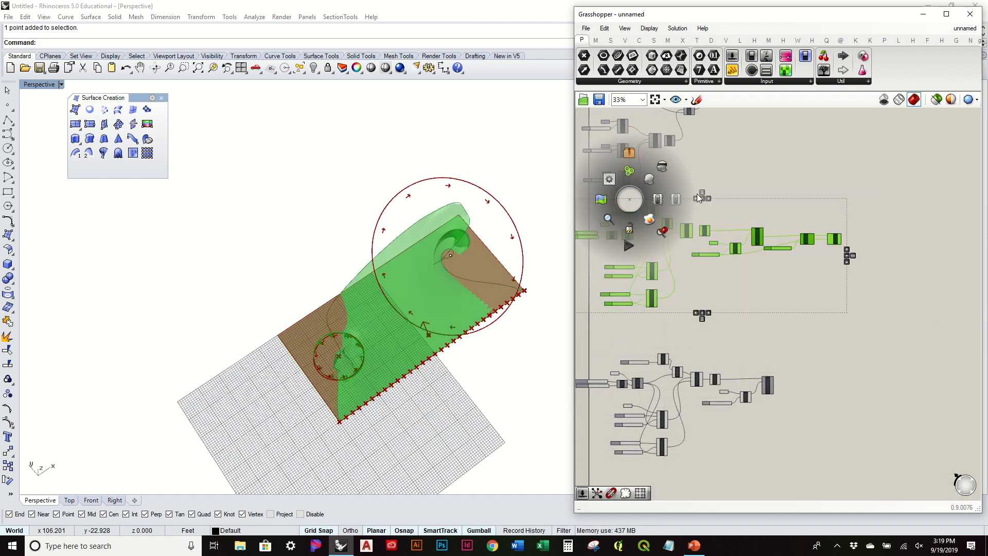
pyautogui.click(660, 169)
pyautogui.click(685, 206)
# Add a second Pt parameter at the large circle's centre and wire it into the lower FSpin.
pyautogui.moveTo(419, 333); pyautogui.dragTo(403, 230, button='right')
pyautogui.scroll(2, 643, 366)
pyautogui.moveTo(643, 368); pyautogui.dragTo(671, 251, button='right')
pyautogui.moveTo(756, 337); pyautogui.dragTo(750, 298, button='right')
pyautogui.moveTo(437, 259); pyautogui.dragTo(427, 325, button='right')
pyautogui.scroll(2, 715, 258)
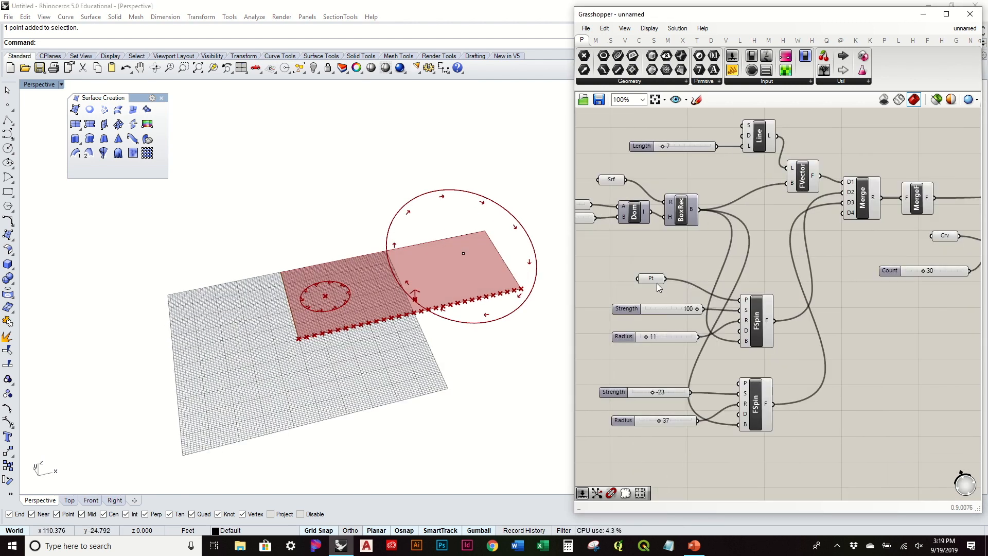
pyautogui.moveTo(656, 284); pyautogui.dragTo(656, 370)
pyautogui.click(463, 254)
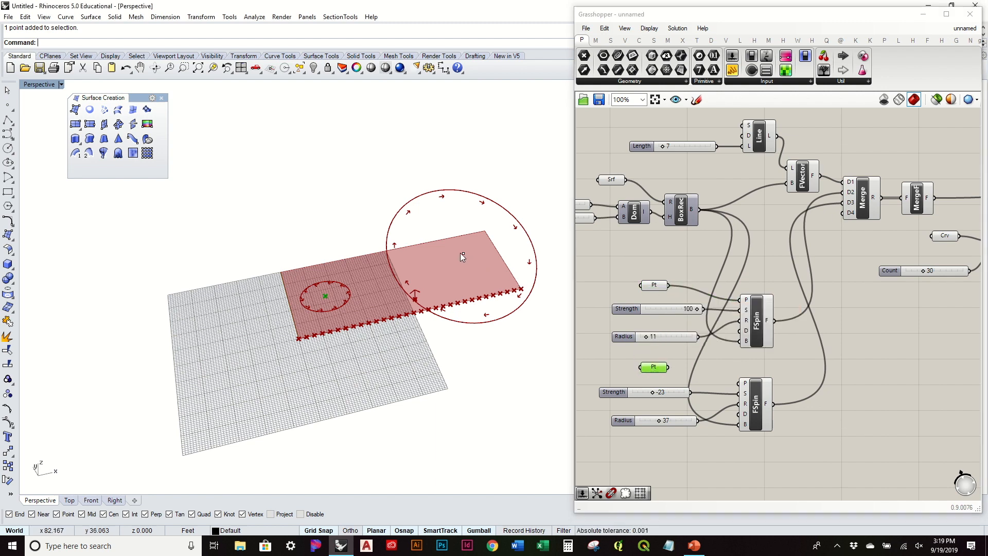
pyautogui.rightClick(656, 365)
pyautogui.click(713, 440)
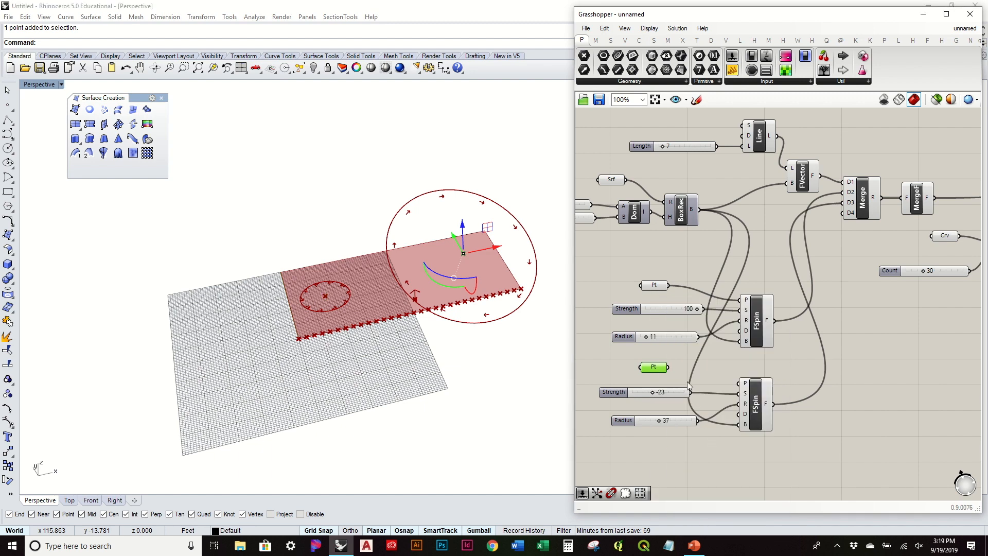
pyautogui.moveTo(668, 368); pyautogui.dragTo(736, 384)
pyautogui.moveTo(430, 314); pyautogui.dragTo(451, 335, button='right')
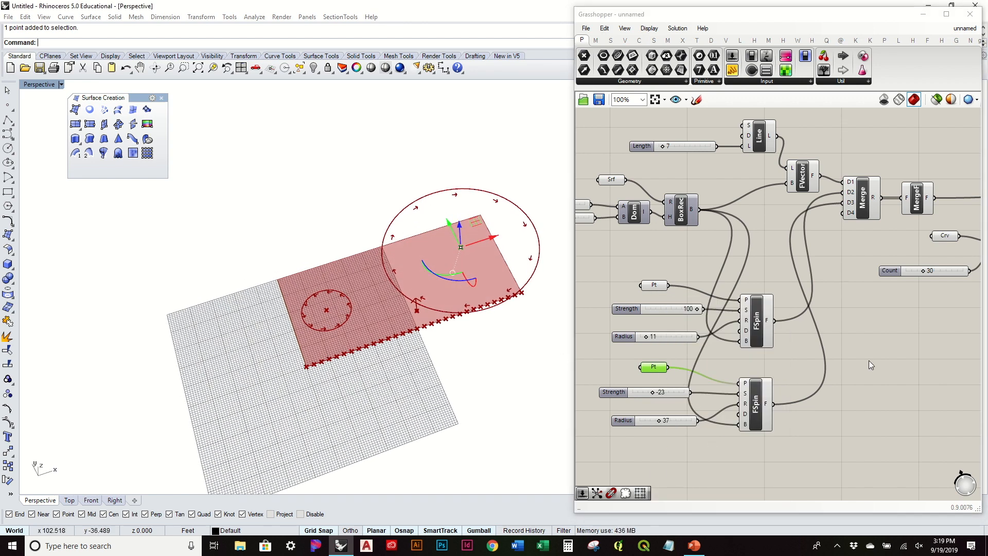
pyautogui.moveTo(862, 326); pyautogui.dragTo(723, 342, button='right')
# Turn FLine preview back on to show the flow lines in Rhino.
pyautogui.rightClick(939, 236)
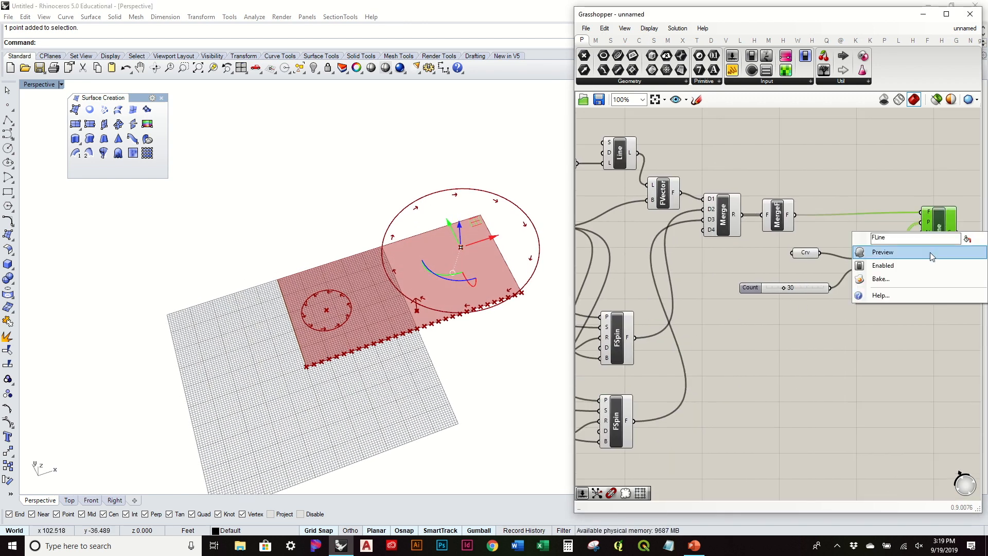
pyautogui.click(930, 252)
pyautogui.moveTo(329, 303); pyautogui.dragTo(348, 310, button='right')
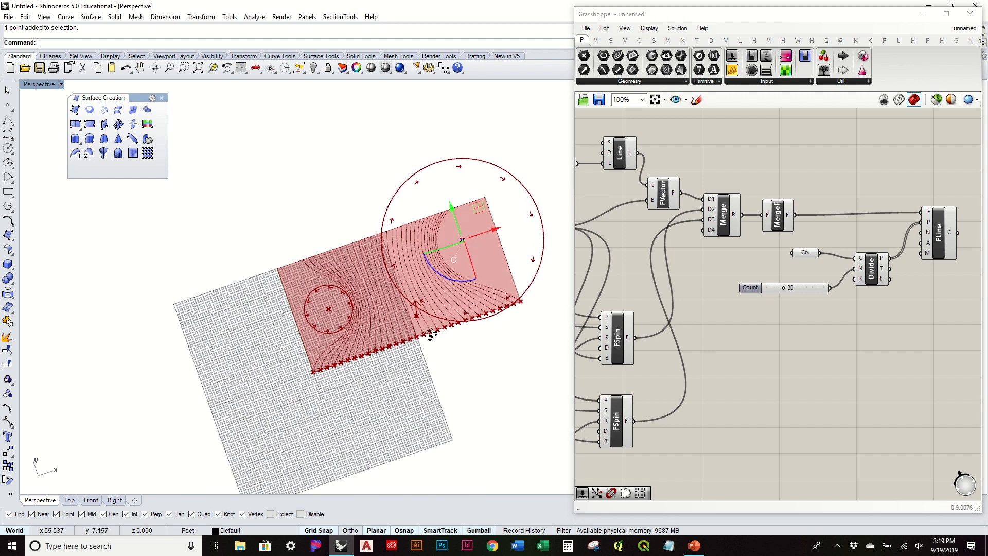
pyautogui.moveTo(434, 349); pyautogui.dragTo(422, 341, button='right')
# Raise the Length slider from 7 to 15 and test the Strength slider.
pyautogui.moveTo(643, 320); pyautogui.dragTo(734, 273, button='right')
pyautogui.scroll(2, 484, 258)
pyautogui.moveTo(644, 209); pyautogui.dragTo(763, 264, button='right')
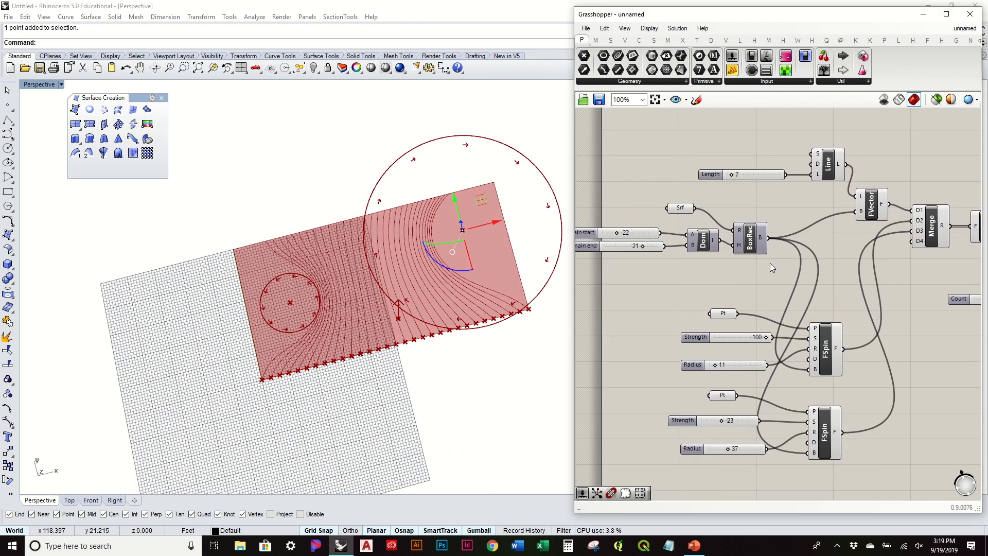
pyautogui.moveTo(732, 176); pyautogui.dragTo(736, 175)
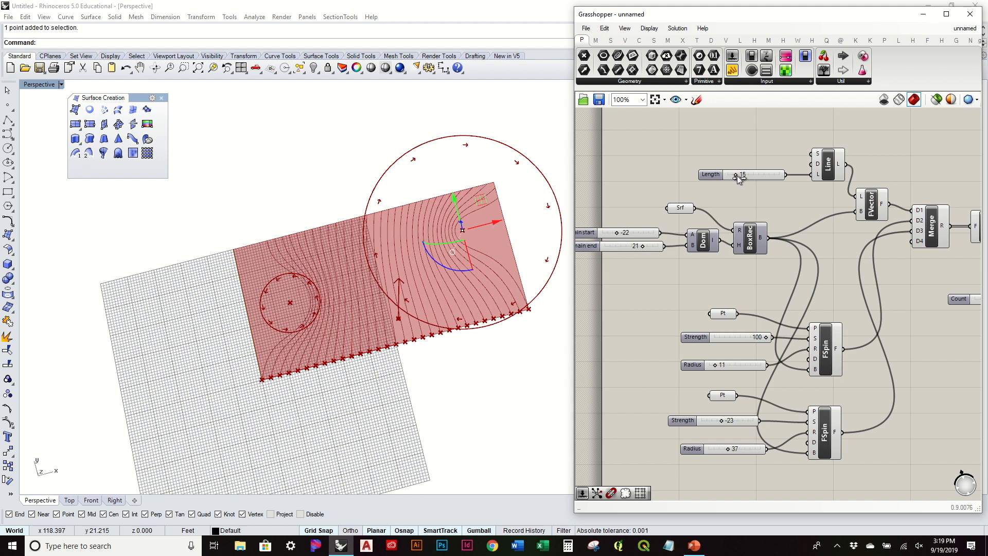
pyautogui.moveTo(726, 283); pyautogui.dragTo(732, 251, button='right')
pyautogui.scroll(1, 747, 323)
pyautogui.moveTo(777, 300); pyautogui.dragTo(800, 307)
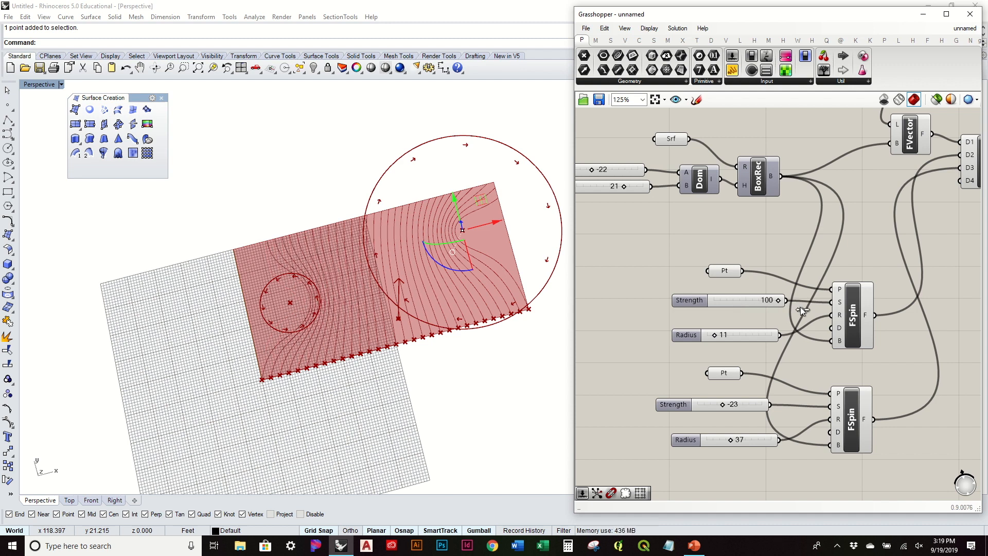
# Drag the small circle's centre point right along the gumball X axis.
pyautogui.click(290, 303)
pyautogui.moveTo(323, 298); pyautogui.dragTo(353, 292)
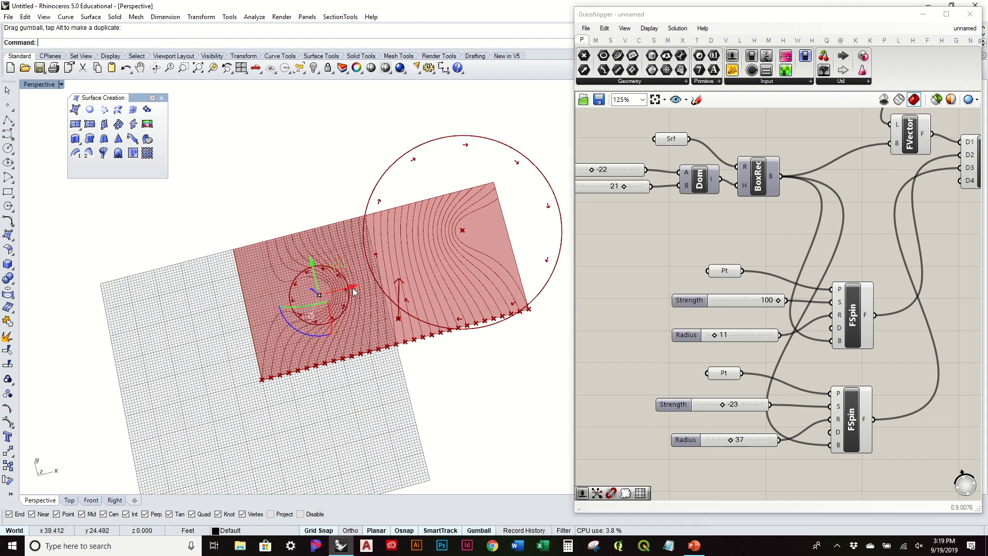
pyautogui.moveTo(361, 372); pyautogui.dragTo(417, 374, button='right')
pyautogui.moveTo(803, 367); pyautogui.dragTo(755, 304, button='right')
pyautogui.moveTo(447, 281)
pyautogui.mouseDown(button='right')
pyautogui.moveTo(446, 342)
pyautogui.moveTo(443, 187)
pyautogui.moveTo(445, 282)
pyautogui.mouseUp(button='right')
# Window-select the spin force components in Grasshopper.
pyautogui.click(786, 274)
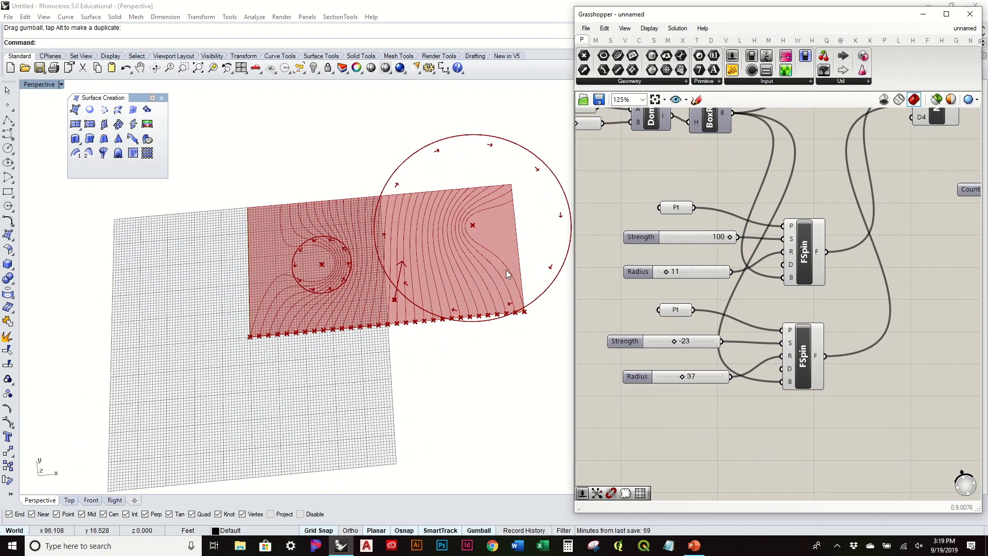
pyautogui.moveTo(507, 273); pyautogui.dragTo(510, 239, button='right')
pyautogui.scroll(-2, 692, 278)
pyautogui.moveTo(824, 385); pyautogui.dragTo(662, 230)
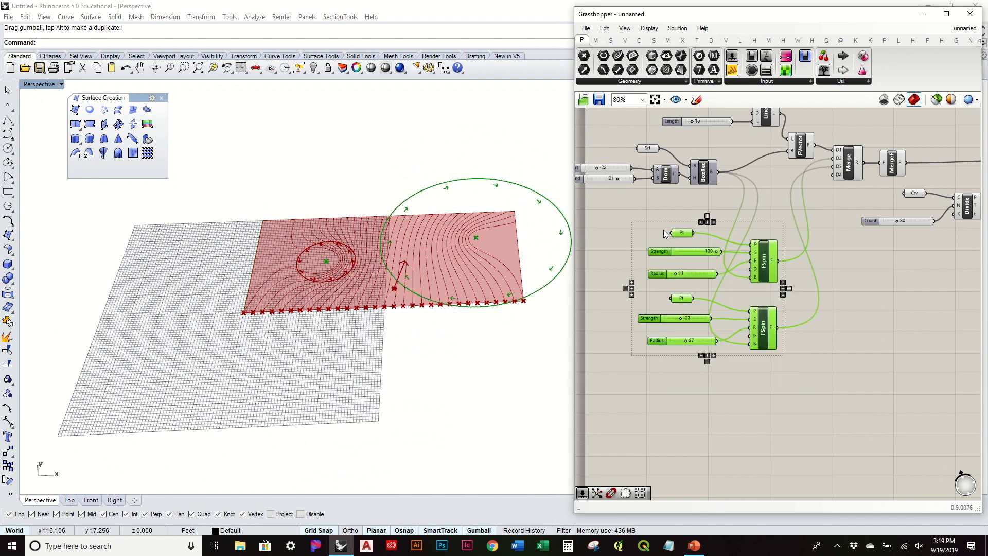
# Turn off preview for the selected spin force components.
pyautogui.middleClick(663, 229)
pyautogui.click(699, 209)
pyautogui.click(766, 218)
# Turn off preview for the FVector, Merge and Divide components.
pyautogui.moveTo(458, 239); pyautogui.dragTo(461, 307, button='right')
pyautogui.moveTo(750, 256); pyautogui.dragTo(687, 348, button='right')
pyautogui.scroll(-1, 688, 348)
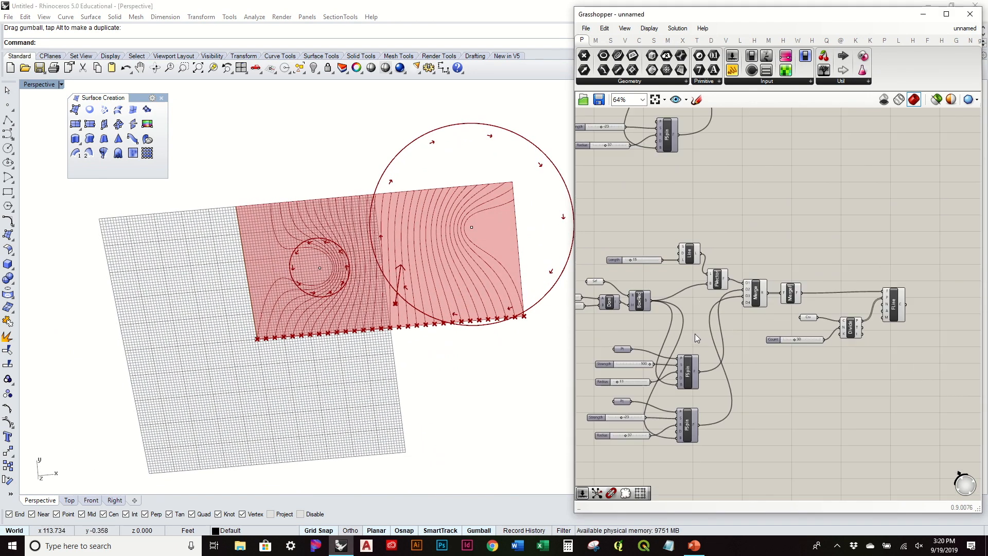
pyautogui.moveTo(864, 368); pyautogui.dragTo(578, 231)
pyautogui.click(721, 212)
pyautogui.moveTo(853, 368); pyautogui.dragTo(717, 273)
pyautogui.middleClick(720, 278)
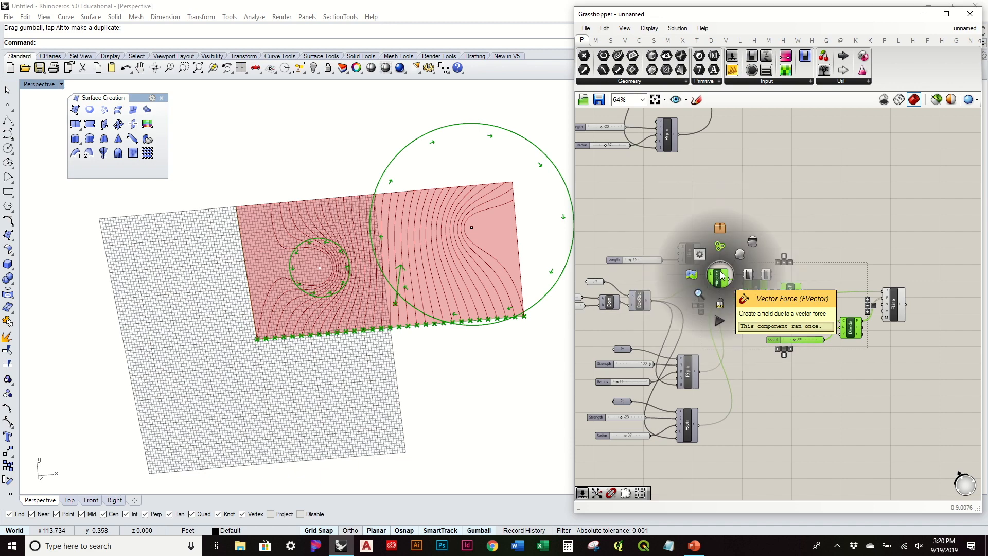
pyautogui.click(752, 242)
pyautogui.click(785, 246)
# Select FLine to highlight its curves and orbit to inspect them on the surface.
pyautogui.moveTo(489, 339); pyautogui.dragTo(441, 318, button='right')
pyautogui.moveTo(703, 311); pyautogui.dragTo(768, 311, button='right')
pyautogui.moveTo(491, 328); pyautogui.dragTo(471, 350, button='right')
pyautogui.moveTo(948, 315); pyautogui.dragTo(815, 323, button='right')
pyautogui.click(815, 320)
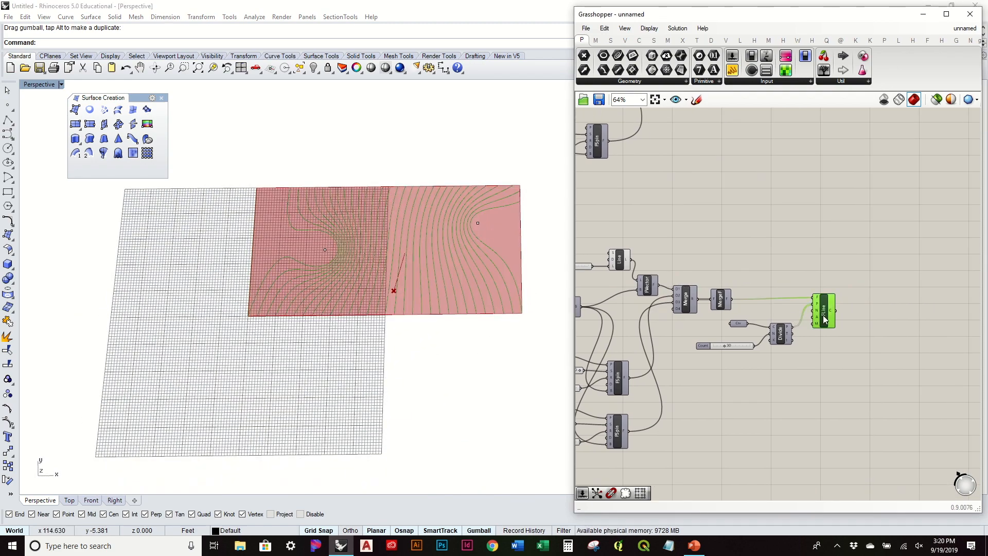
pyautogui.moveTo(419, 340); pyautogui.dragTo(424, 269, button='right')
pyautogui.moveTo(414, 304); pyautogui.dragTo(187, 323, button='right')
pyautogui.moveTo(419, 282); pyautogui.dragTo(468, 351, button='right')
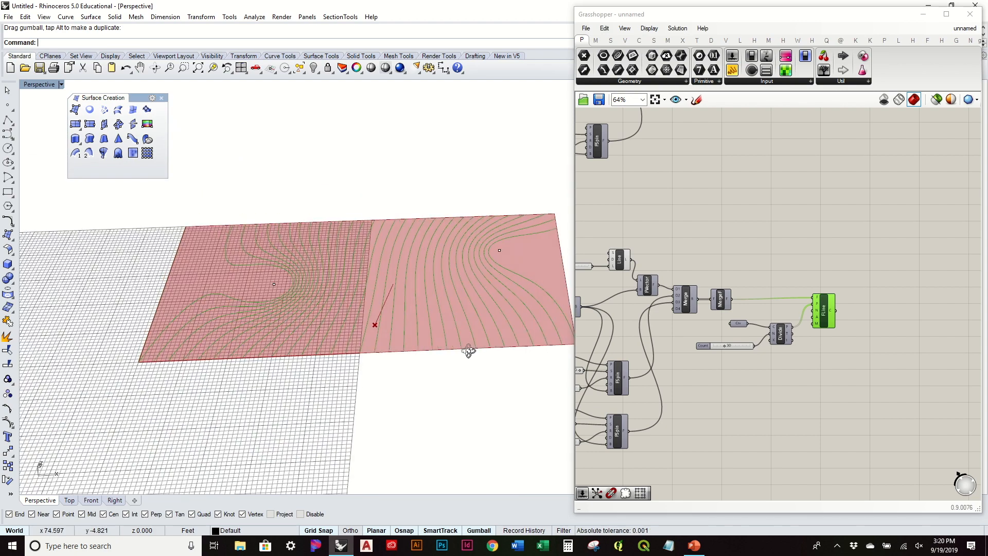
pyautogui.click(792, 298)
pyautogui.scroll(3, 782, 257)
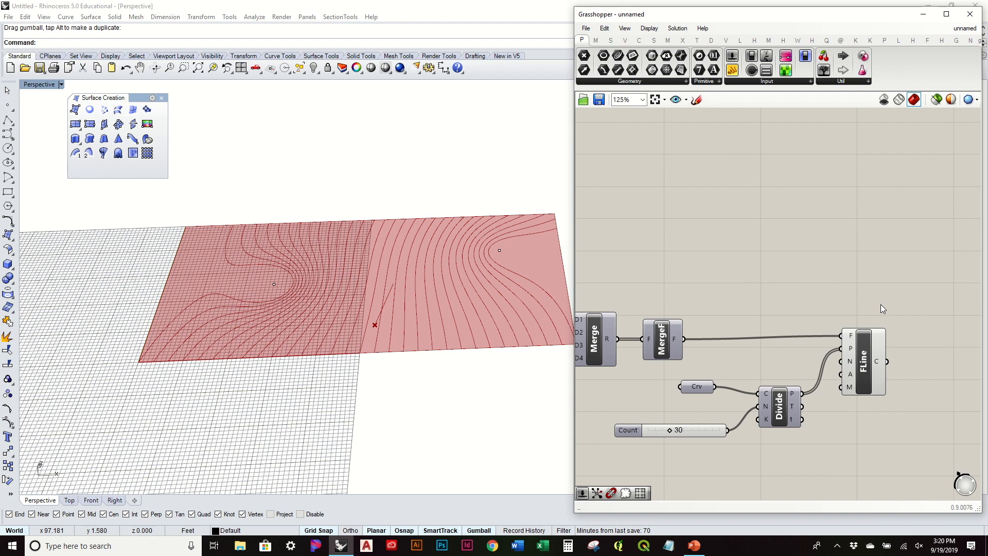
# Place a Graph Mapper component in open space to the right of the FLine component.
pyautogui.moveTo(876, 358); pyautogui.dragTo(784, 339, button='right')
pyautogui.click(784, 339)
pyautogui.click(760, 270)
pyautogui.moveTo(761, 270)
pyautogui.mouseDown(button='right')
pyautogui.moveTo(741, 278)
pyautogui.moveTo(743, 264)
pyautogui.mouseUp(button='right')
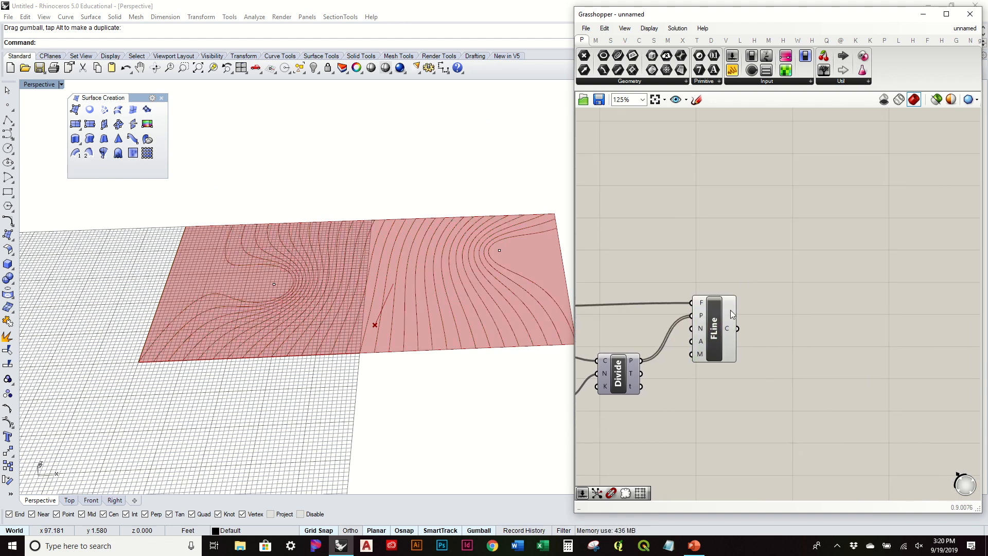
pyautogui.moveTo(726, 326)
pyautogui.click(801, 82)
pyautogui.click(776, 180)
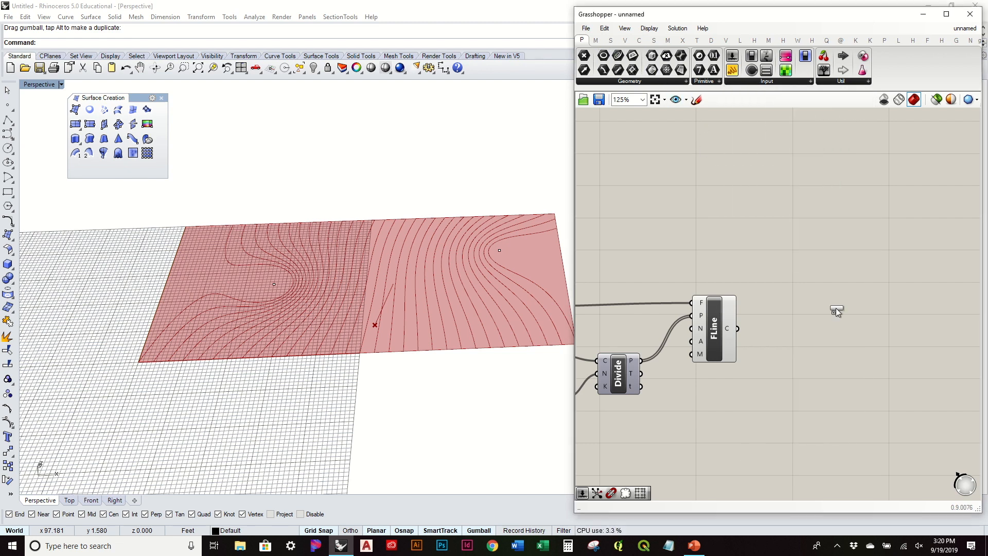
pyautogui.click(852, 325)
pyautogui.moveTo(852, 325); pyautogui.dragTo(813, 235, button='right')
pyautogui.moveTo(827, 281); pyautogui.dragTo(850, 350)
pyautogui.moveTo(493, 267); pyautogui.dragTo(512, 247, button='right')
pyautogui.scroll(10, 459, 166)
pyautogui.scroll(-10, 459, 166)
pyautogui.moveTo(807, 319); pyautogui.dragTo(796, 299)
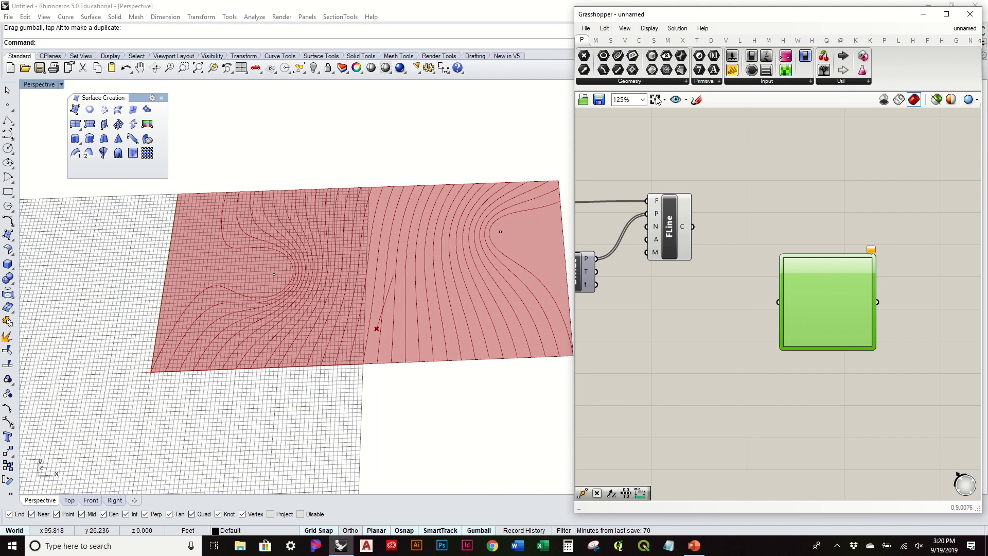
# Set the Graph Mapper's graph type to Perlin.
pyautogui.rightClick(819, 306)
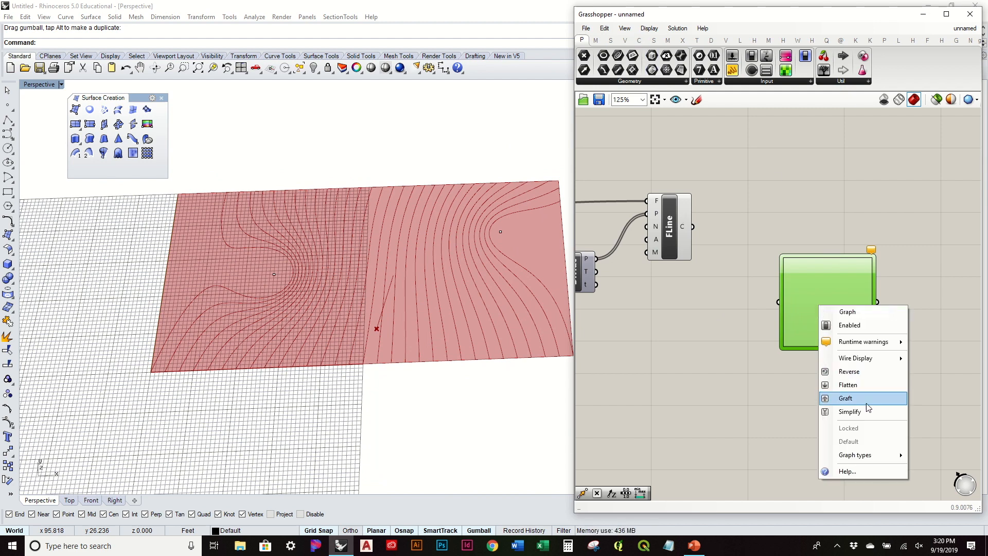
pyautogui.moveTo(882, 456)
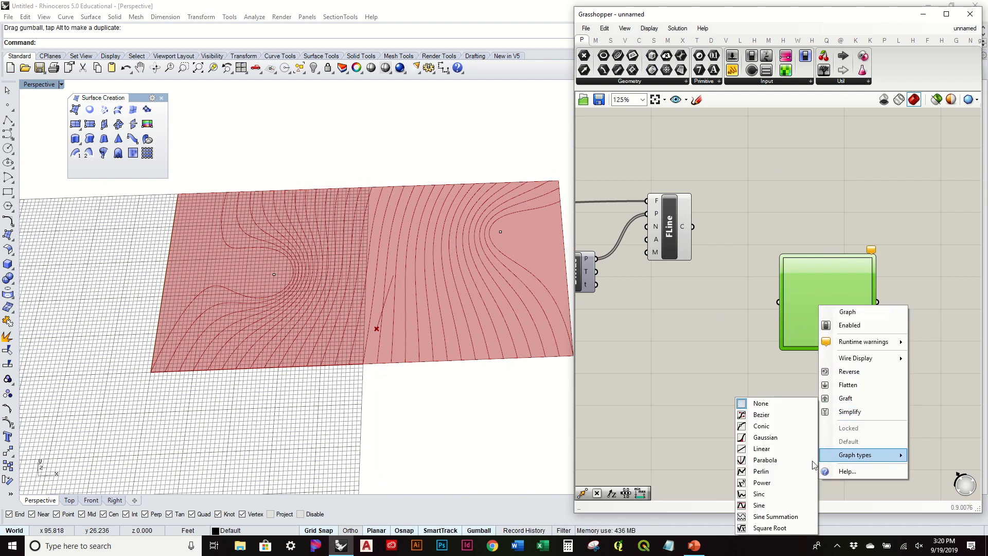
pyautogui.click(786, 471)
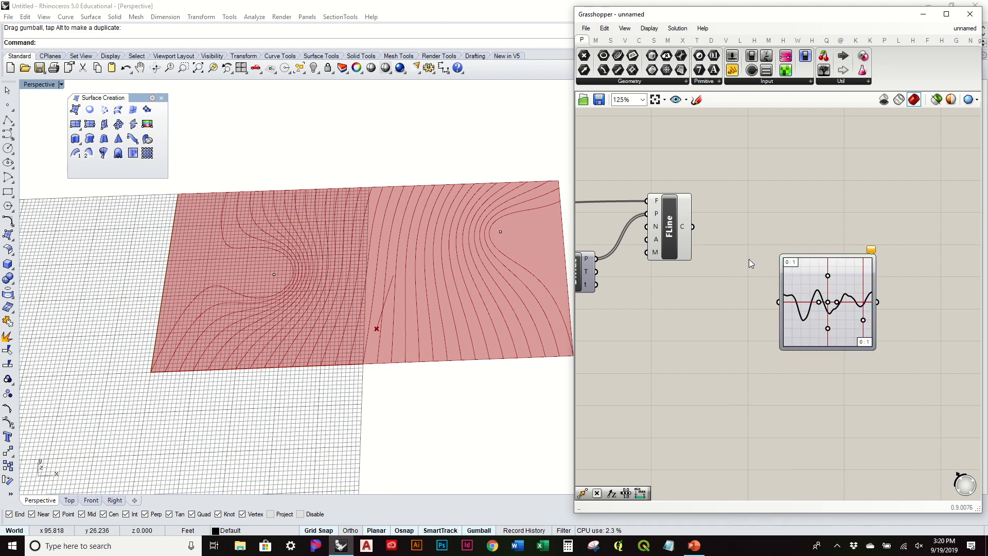
pyautogui.moveTo(792, 297); pyautogui.dragTo(816, 301, button='right')
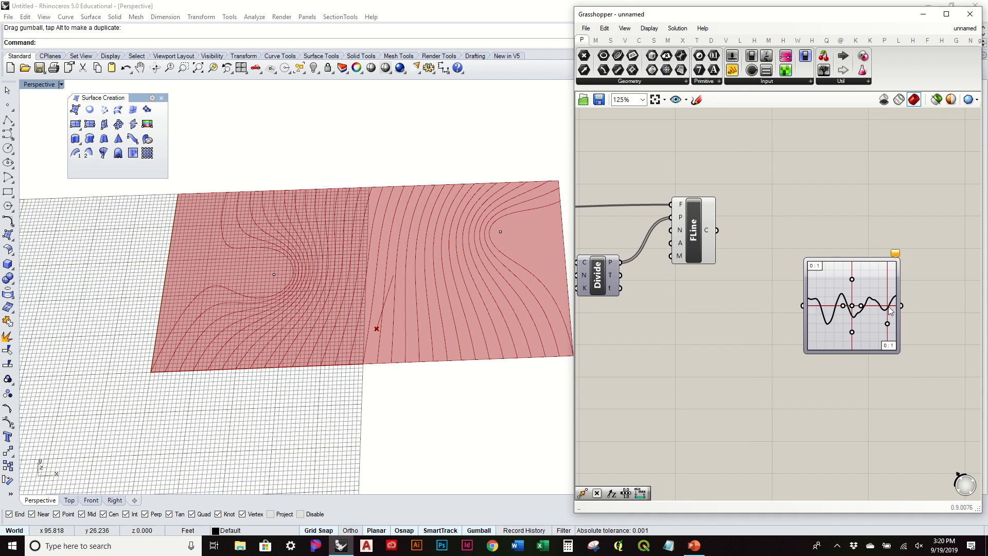
pyautogui.moveTo(818, 290); pyautogui.dragTo(831, 321)
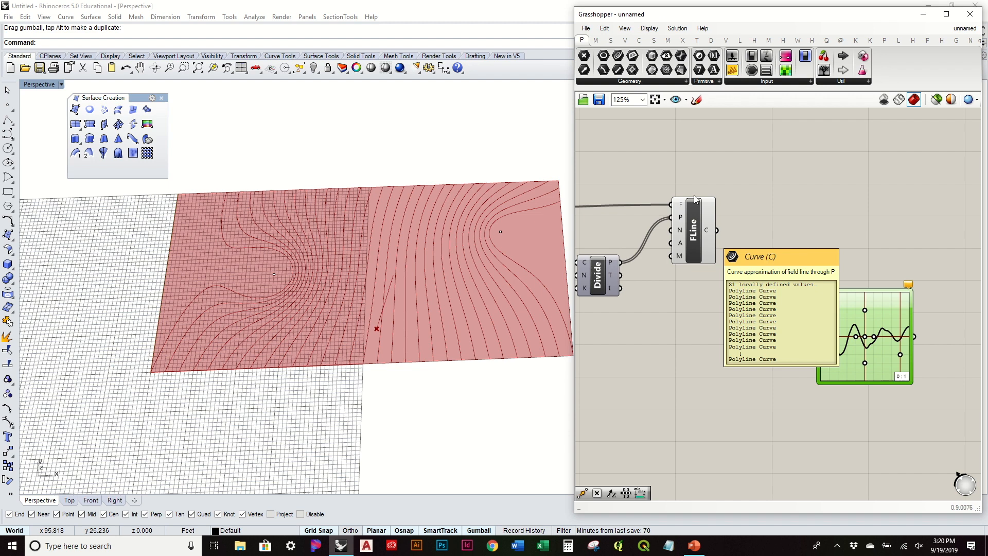
pyautogui.moveTo(709, 234)
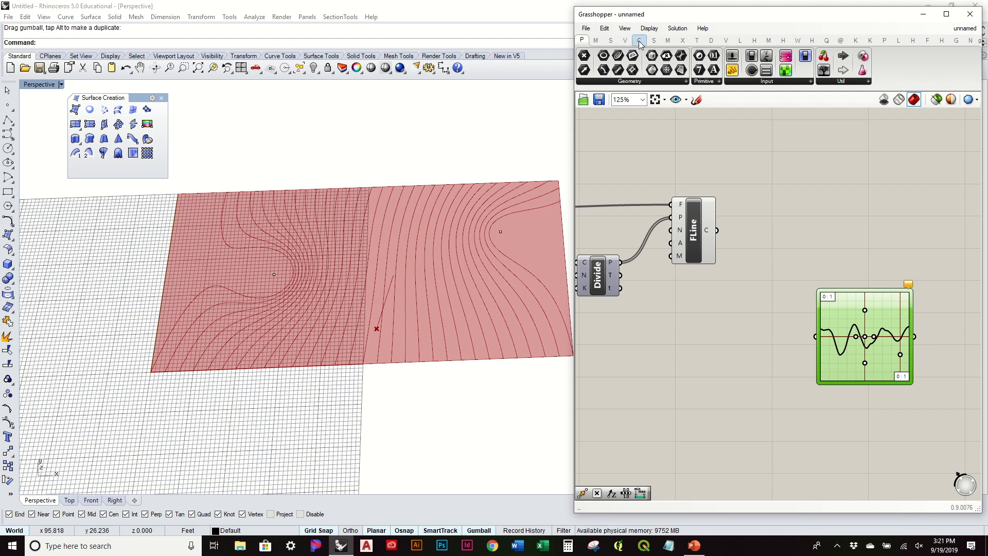
# Add a Range component beside FLine, deleting a trial List Length component.
pyautogui.click(610, 41)
pyautogui.moveTo(675, 56); pyautogui.dragTo(795, 214)
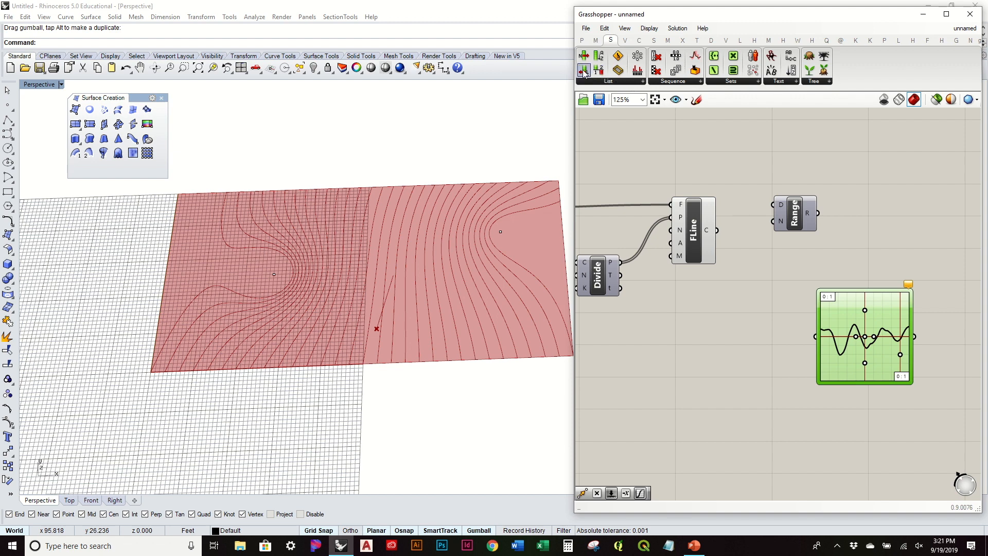
pyautogui.moveTo(584, 72); pyautogui.dragTo(675, 130)
pyautogui.moveTo(744, 155); pyautogui.dragTo(751, 291)
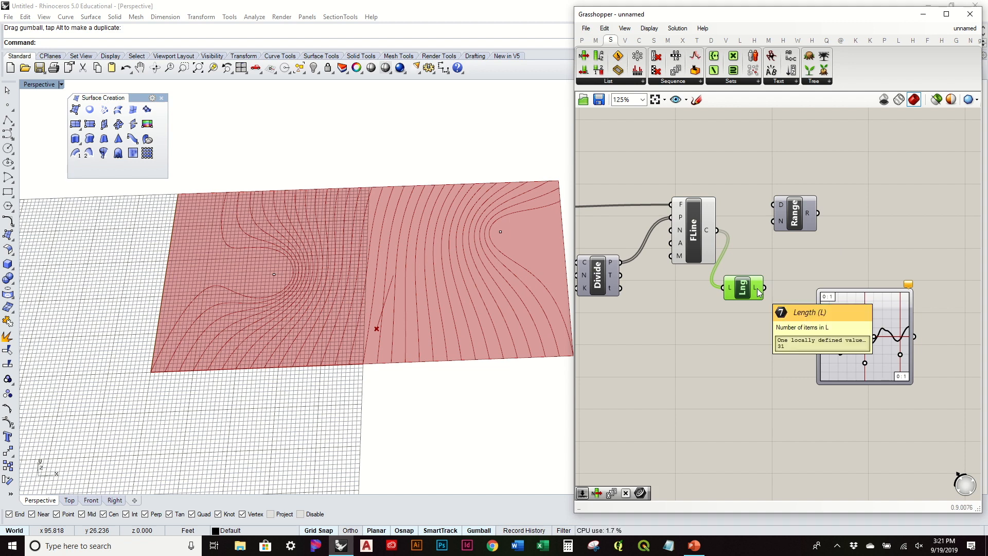
pyautogui.moveTo(811, 212)
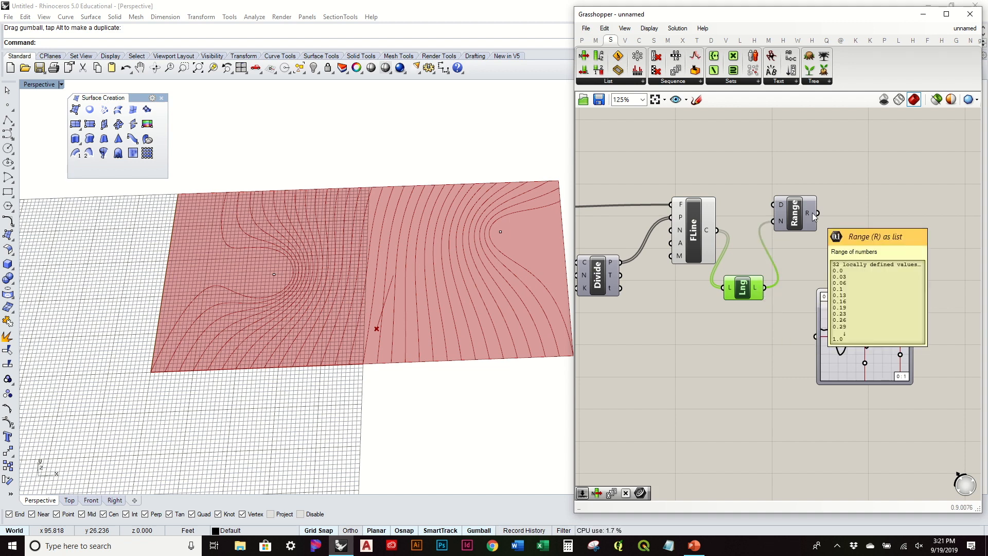
pyautogui.scroll(3, 812, 212)
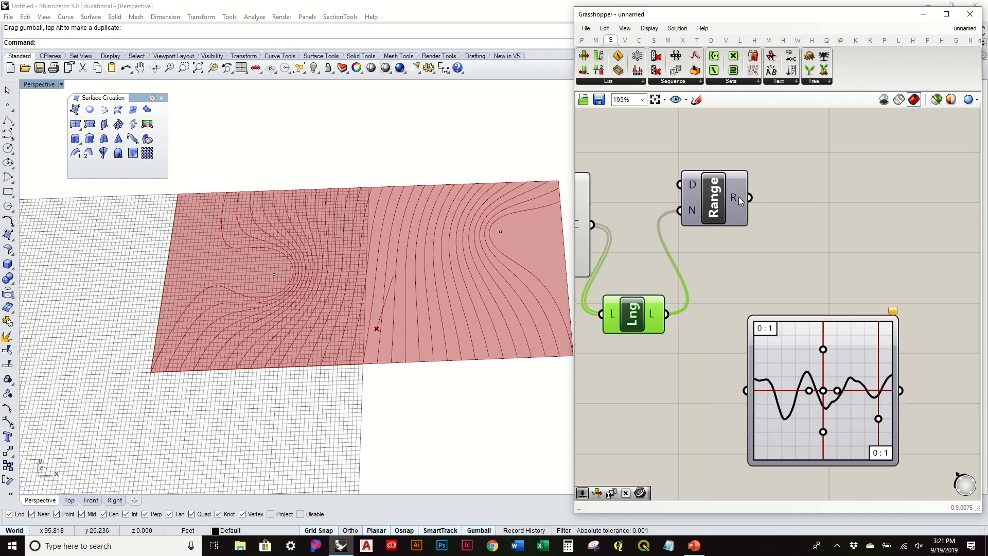
pyautogui.scroll(-3, 739, 196)
pyautogui.moveTo(689, 210); pyautogui.dragTo(812, 200, button='right')
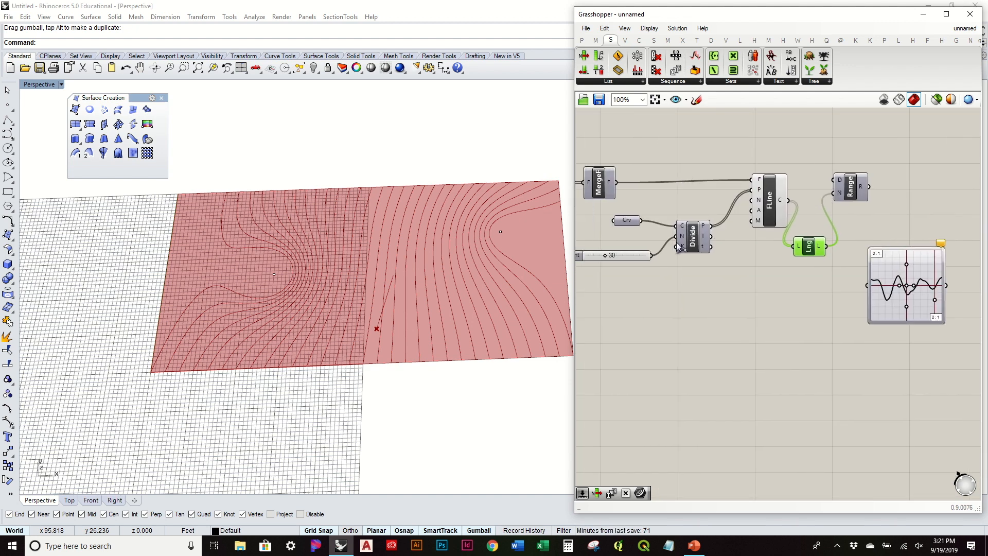
pyautogui.keyDown('shift'); pyautogui.moveTo(786, 220); pyautogui.dragTo(830, 202); pyautogui.keyUp('shift')
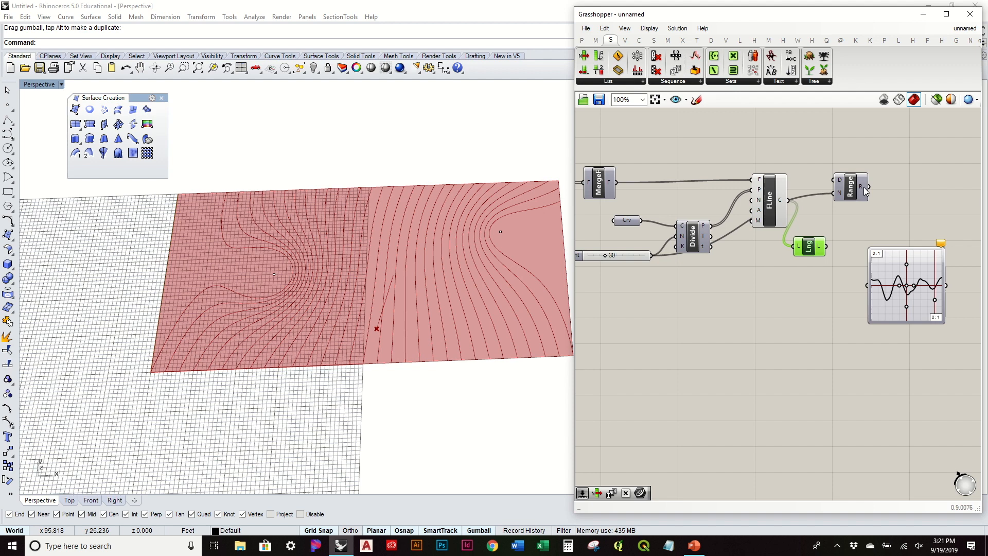
pyautogui.moveTo(865, 191)
pyautogui.press('Delete')
# Raise the count slider to 37 and connect Range's values into the Graph Mapper.
pyautogui.moveTo(846, 195); pyautogui.dragTo(809, 262)
pyautogui.moveTo(637, 257); pyautogui.dragTo(633, 263)
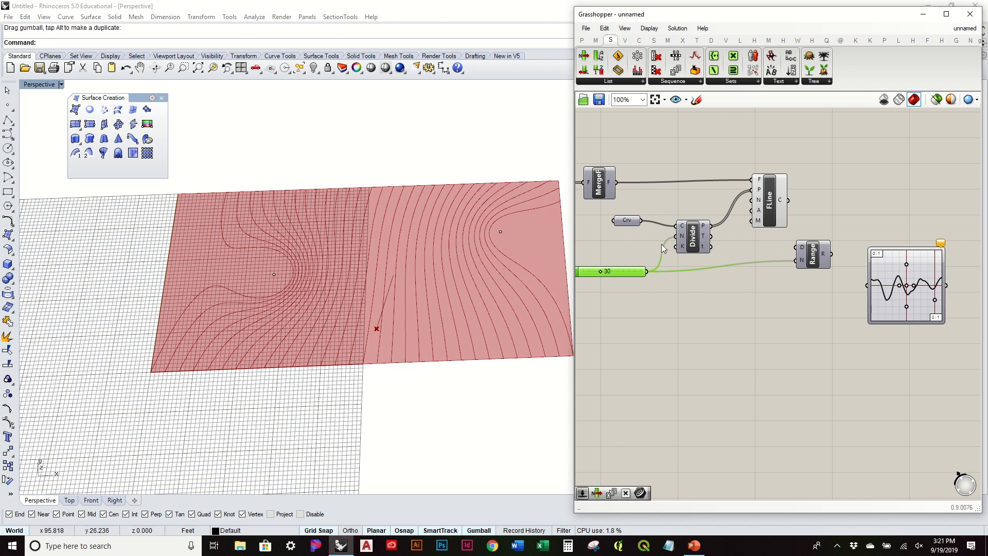
pyautogui.moveTo(600, 270); pyautogui.dragTo(604, 271)
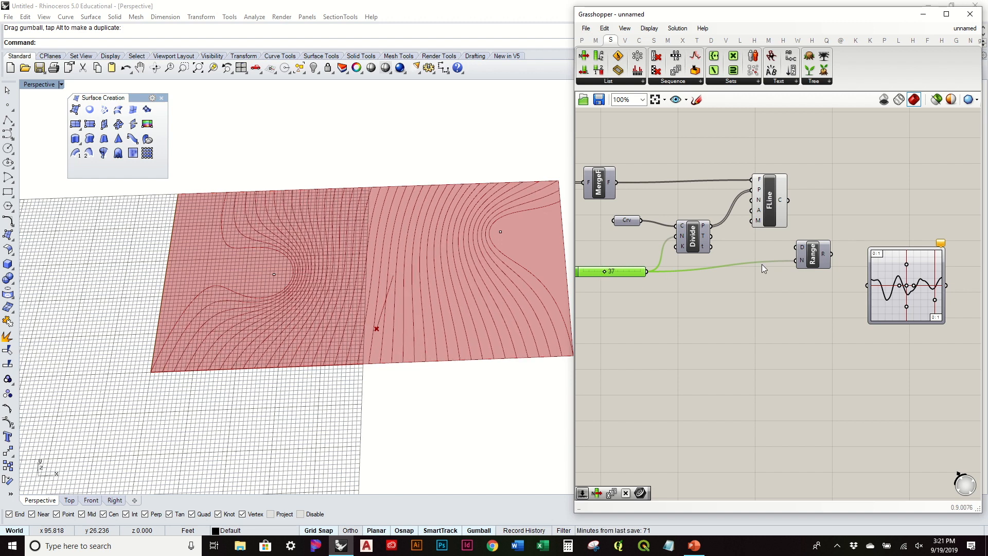
pyautogui.click(812, 265)
pyautogui.moveTo(851, 278); pyautogui.dragTo(860, 280)
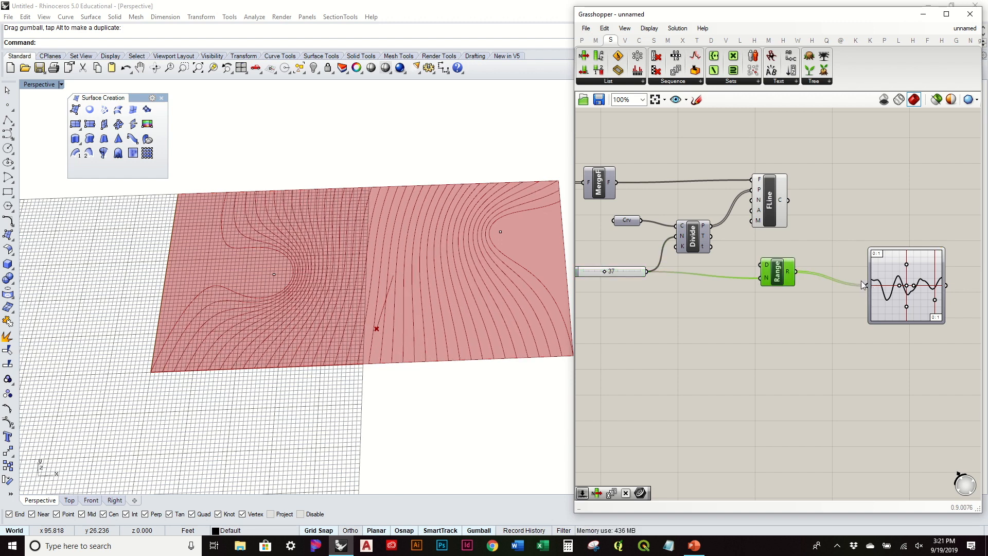
pyautogui.moveTo(776, 278); pyautogui.dragTo(781, 291)
pyautogui.scroll(4, 864, 300)
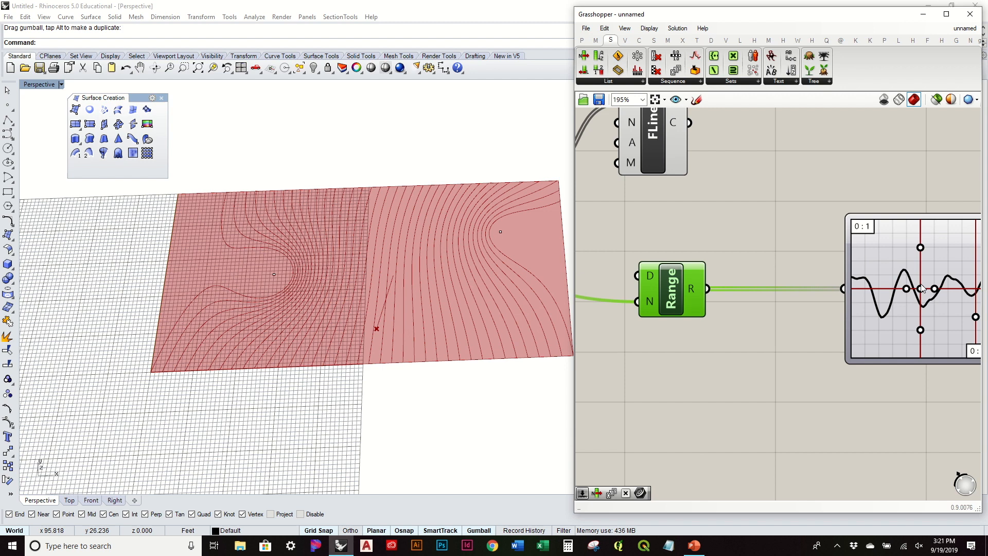
pyautogui.moveTo(727, 230); pyautogui.dragTo(882, 272, button='right')
pyautogui.click(708, 171)
pyautogui.click(843, 177)
pyautogui.scroll(-5, 772, 178)
# Add a Move component with the field lines as its geometry.
pyautogui.doubleClick(814, 165)
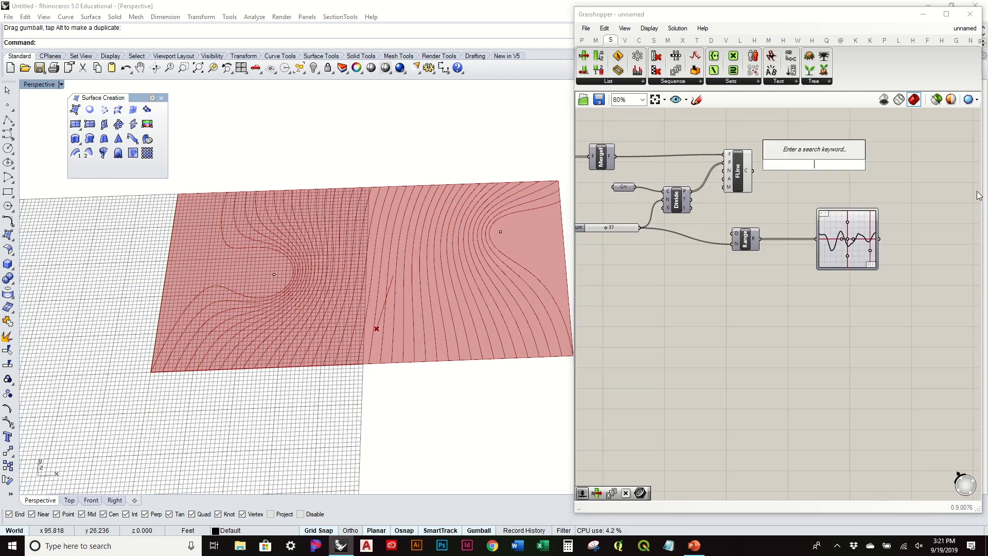
pyautogui.write('move')
pyautogui.press('Return')
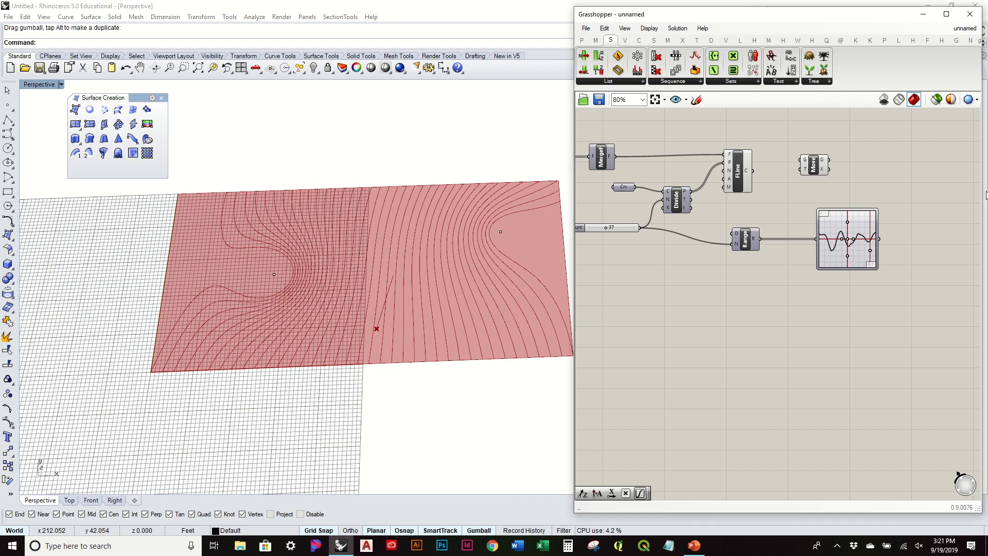
pyautogui.moveTo(755, 176); pyautogui.dragTo(928, 180)
pyautogui.click(951, 267)
# Add a Unit Z component as Move's translation vector.
pyautogui.doubleClick(950, 268)
pyautogui.write('z')
pyautogui.press('Return')
pyautogui.moveTo(939, 185); pyautogui.dragTo(972, 178)
pyautogui.moveTo(922, 249); pyautogui.dragTo(951, 177)
pyautogui.scroll(4, 885, 228)
pyautogui.moveTo(757, 279); pyautogui.dragTo(577, 336, button='right')
pyautogui.moveTo(860, 175); pyautogui.dragTo(923, 176)
pyautogui.moveTo(741, 266); pyautogui.dragTo(824, 231, button='right')
pyautogui.moveTo(837, 293); pyautogui.dragTo(876, 265)
# Add a Multiplication component beside the Graph Mapper.
pyautogui.doubleClick(797, 323)
pyautogui.click(800, 388)
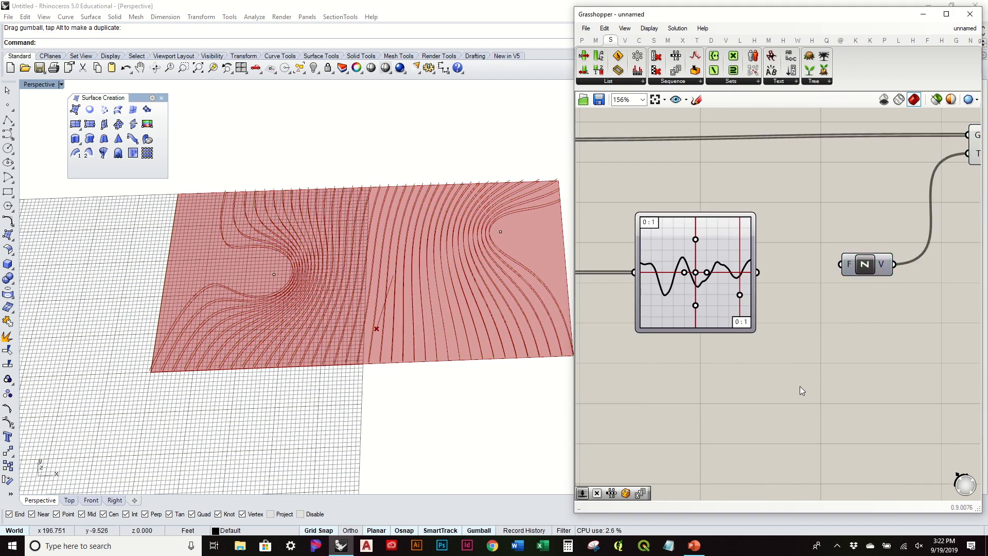
pyautogui.scroll(1, 615, 45)
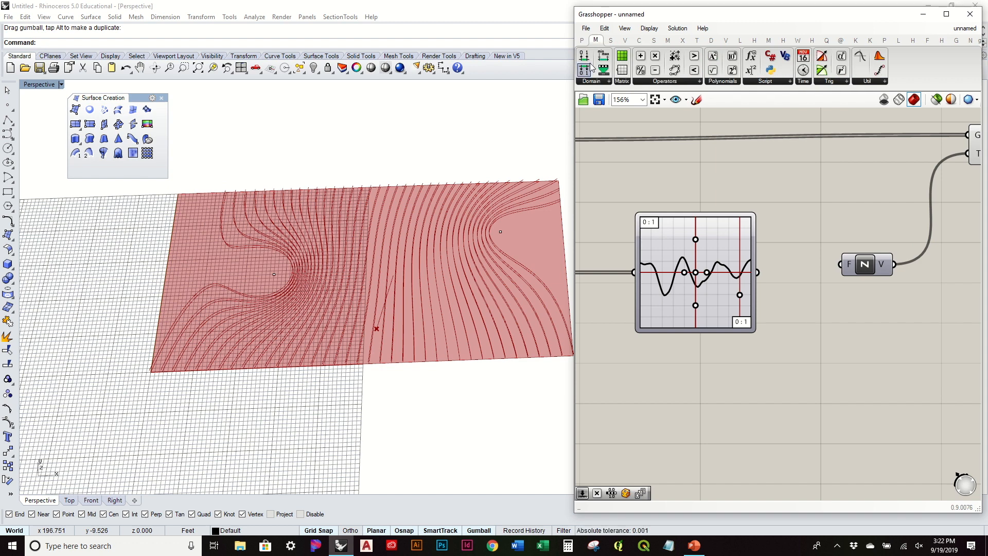
pyautogui.moveTo(754, 260); pyautogui.dragTo(809, 347)
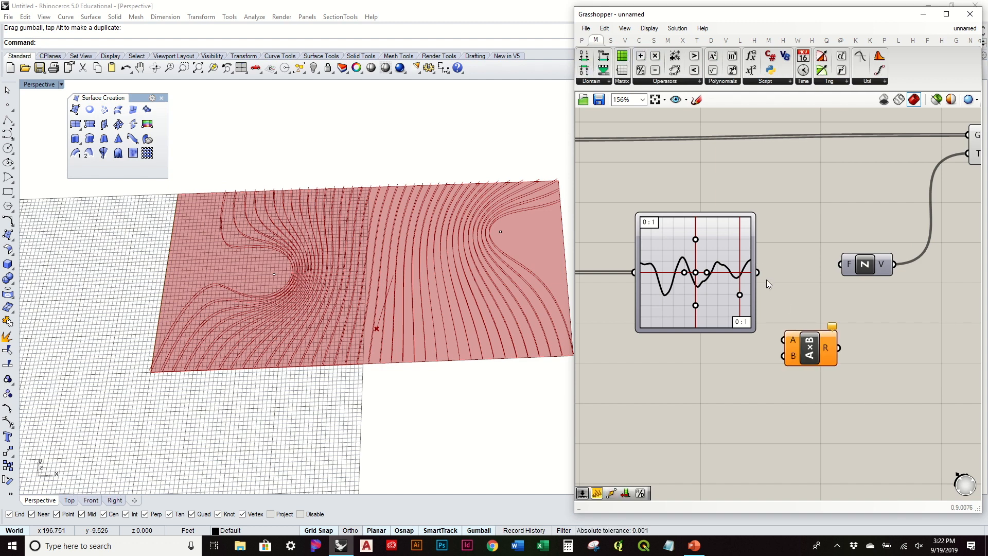
pyautogui.moveTo(809, 351); pyautogui.dragTo(814, 313)
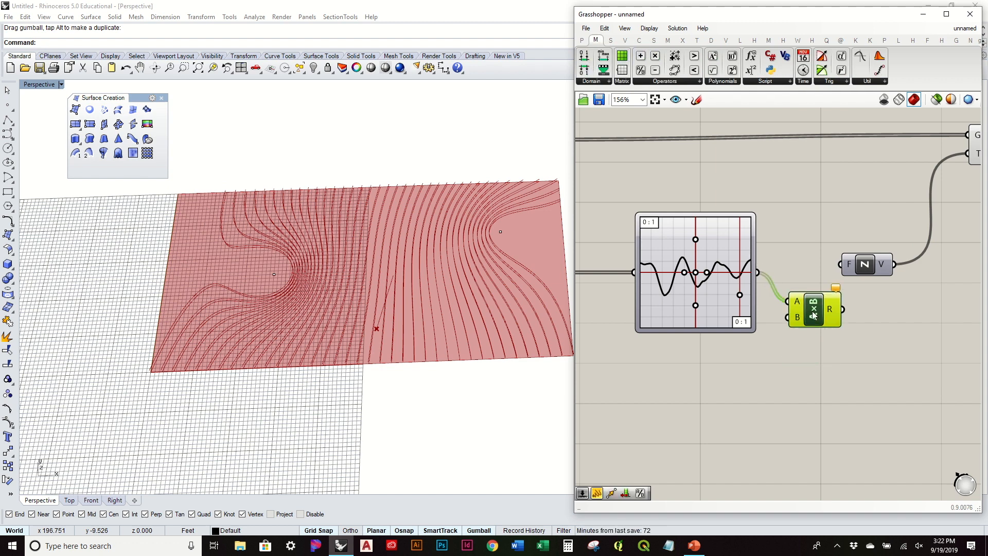
# Feed a 30 slider into the multiplier's B input and the product into Unit Z's F input.
pyautogui.doubleClick(746, 386)
pyautogui.write('30')
pyautogui.press('Return')
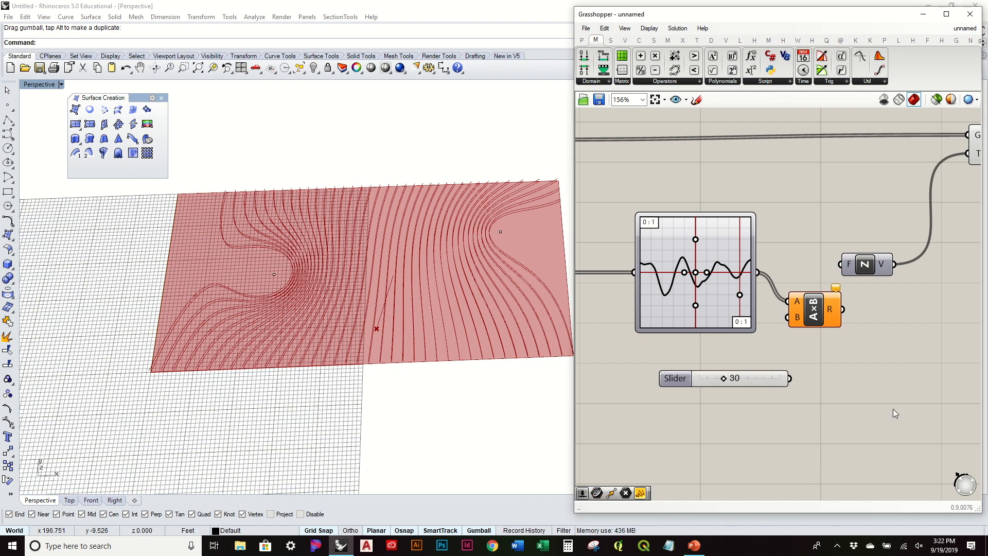
pyautogui.moveTo(762, 378); pyautogui.dragTo(720, 361)
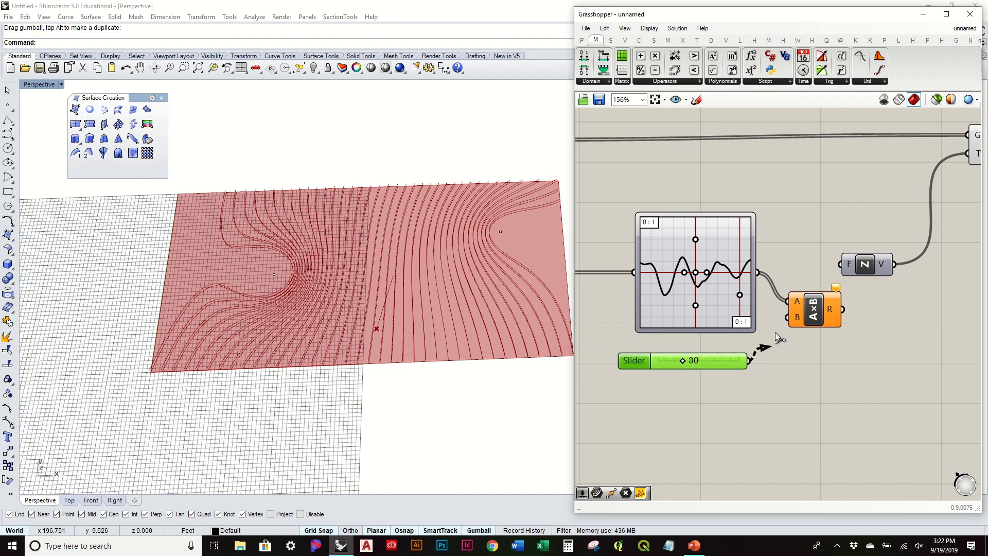
pyautogui.moveTo(777, 337); pyautogui.dragTo(787, 317)
pyautogui.moveTo(848, 281); pyautogui.dragTo(848, 278)
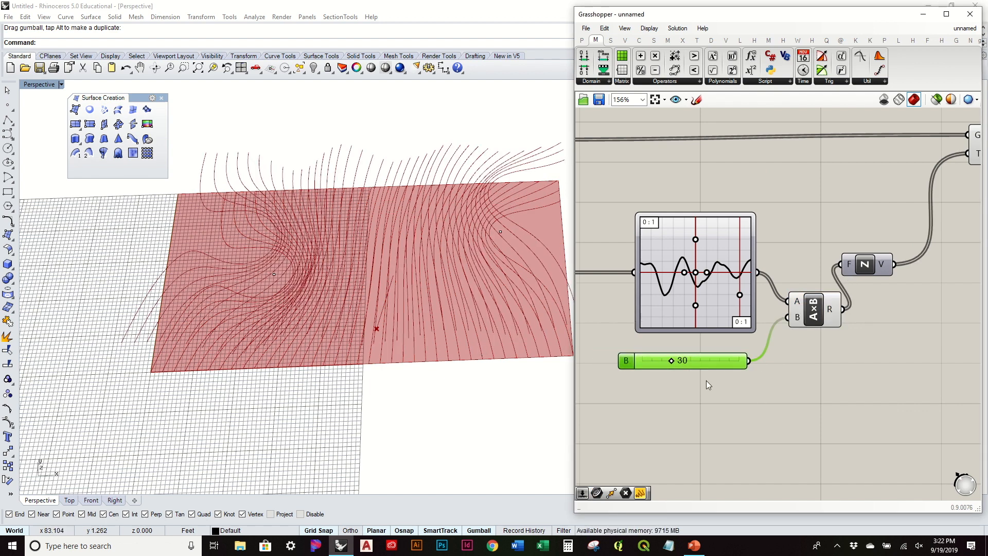
pyautogui.moveTo(822, 312); pyautogui.dragTo(817, 298)
pyautogui.scroll(-3, 792, 253)
pyautogui.moveTo(677, 250); pyautogui.dragTo(768, 241, button='right')
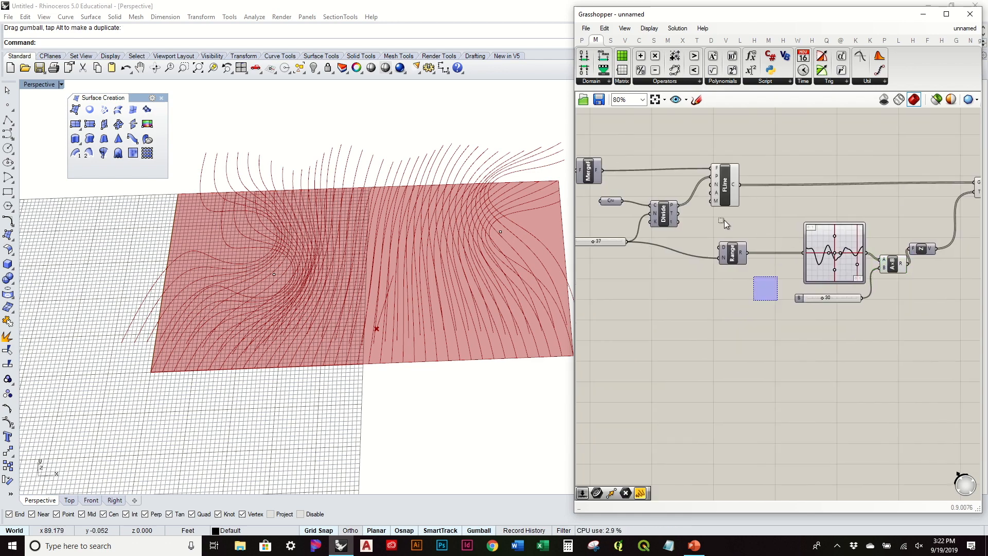
# Disable the preview of the FLine and Range components.
pyautogui.moveTo(776, 300); pyautogui.dragTo(689, 151)
pyautogui.middleClick(695, 161)
pyautogui.click(729, 125)
pyautogui.click(809, 190)
pyautogui.moveTo(438, 303); pyautogui.dragTo(335, 284, button='right')
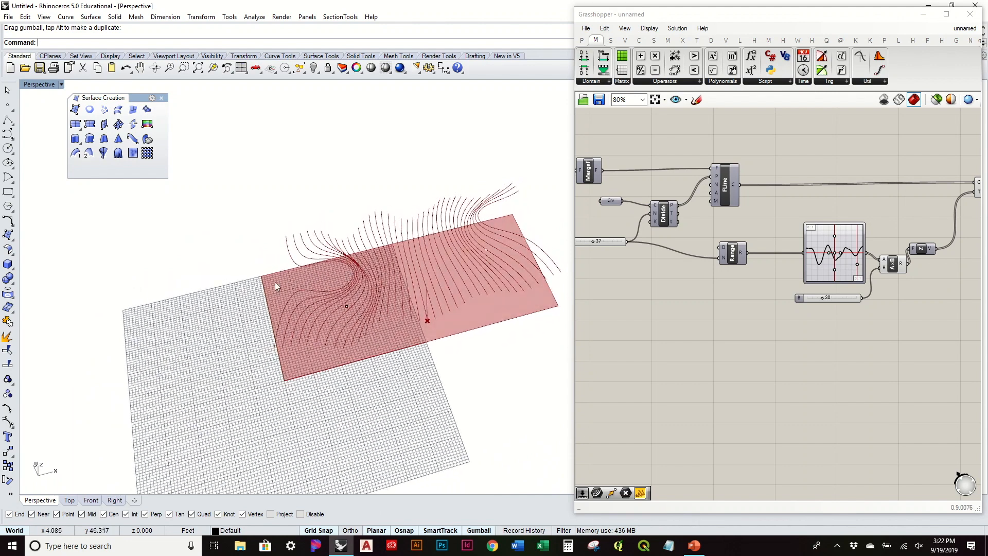
pyautogui.moveTo(416, 305); pyautogui.dragTo(403, 231, button='right')
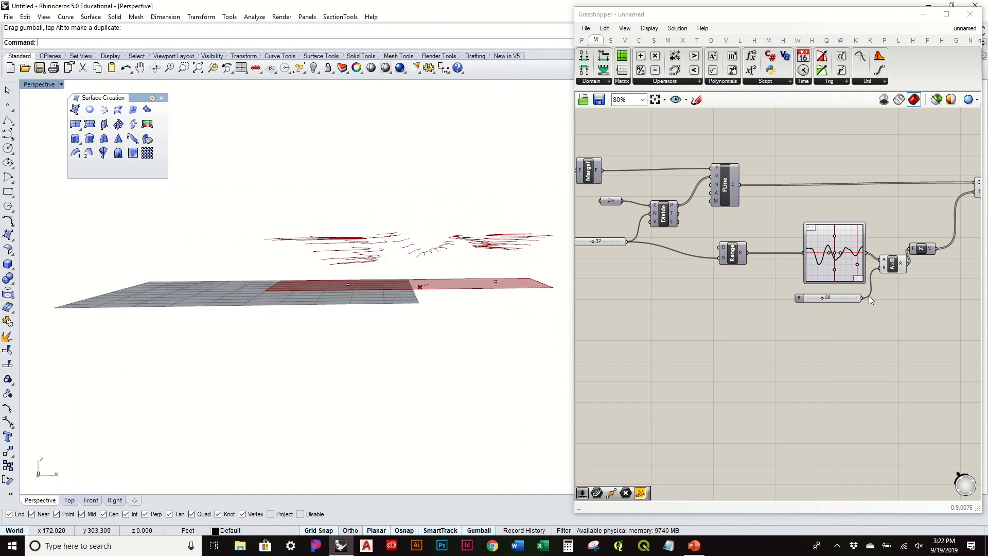
pyautogui.moveTo(882, 294); pyautogui.dragTo(655, 339, button='right')
pyautogui.moveTo(765, 243); pyautogui.dragTo(748, 247)
pyautogui.moveTo(426, 291); pyautogui.dragTo(441, 315, button='right')
# Reshape the Graph Mapper wave by dragging its middle point and curve handles.
pyautogui.moveTo(648, 290); pyautogui.dragTo(821, 239, button='right')
pyautogui.scroll(5, 781, 270)
pyautogui.moveTo(753, 271)
pyautogui.mouseDown()
pyautogui.moveTo(763, 275)
pyautogui.moveTo(751, 277)
pyautogui.moveTo(759, 268)
pyautogui.mouseUp()
pyautogui.moveTo(488, 237)
pyautogui.mouseDown(button='right')
pyautogui.moveTo(479, 300)
pyautogui.moveTo(479, 246)
pyautogui.mouseUp(button='right')
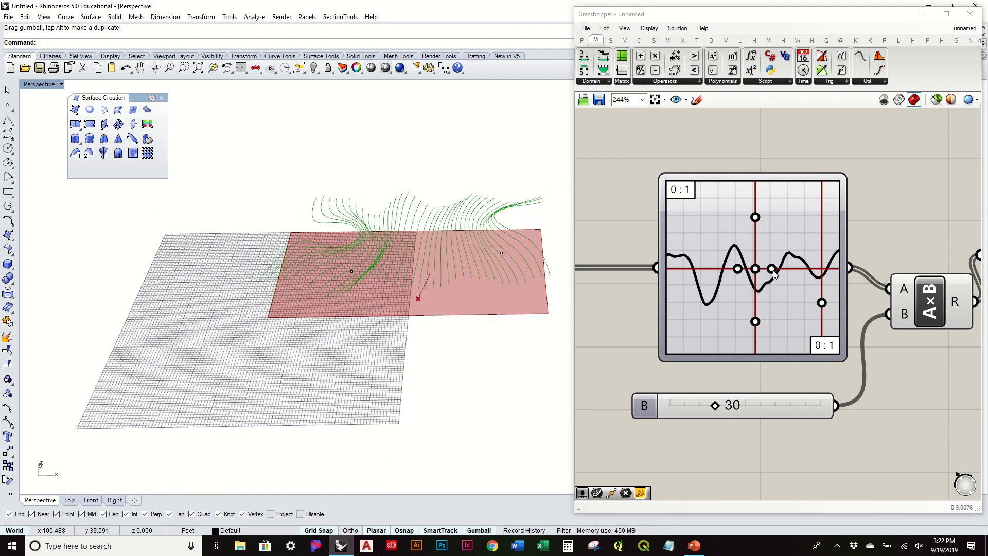
pyautogui.moveTo(820, 304)
pyautogui.mouseDown()
pyautogui.moveTo(822, 233)
pyautogui.moveTo(820, 350)
pyautogui.moveTo(821, 297)
pyautogui.mouseUp()
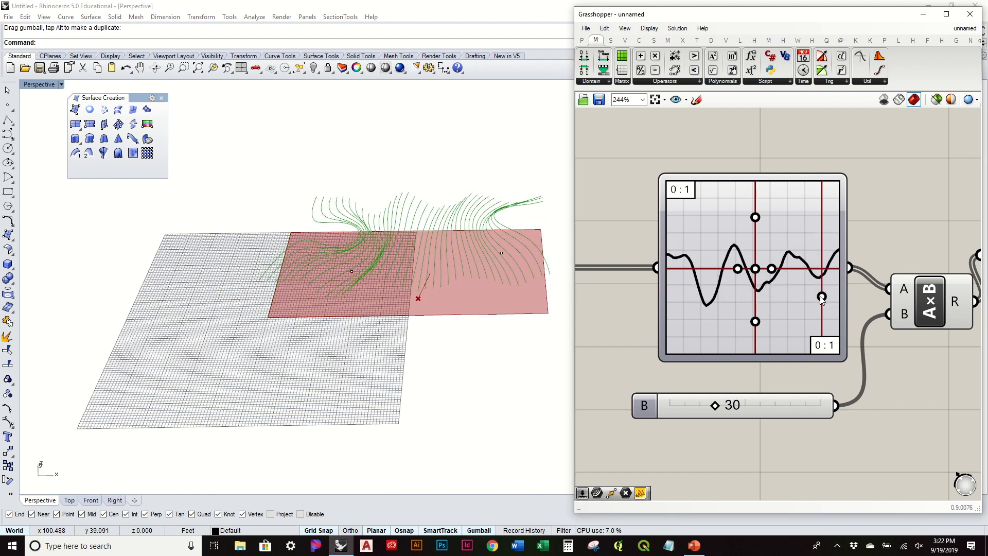
pyautogui.moveTo(776, 273)
pyautogui.mouseDown()
pyautogui.moveTo(796, 273)
pyautogui.moveTo(764, 276)
pyautogui.moveTo(780, 281)
pyautogui.mouseUp()
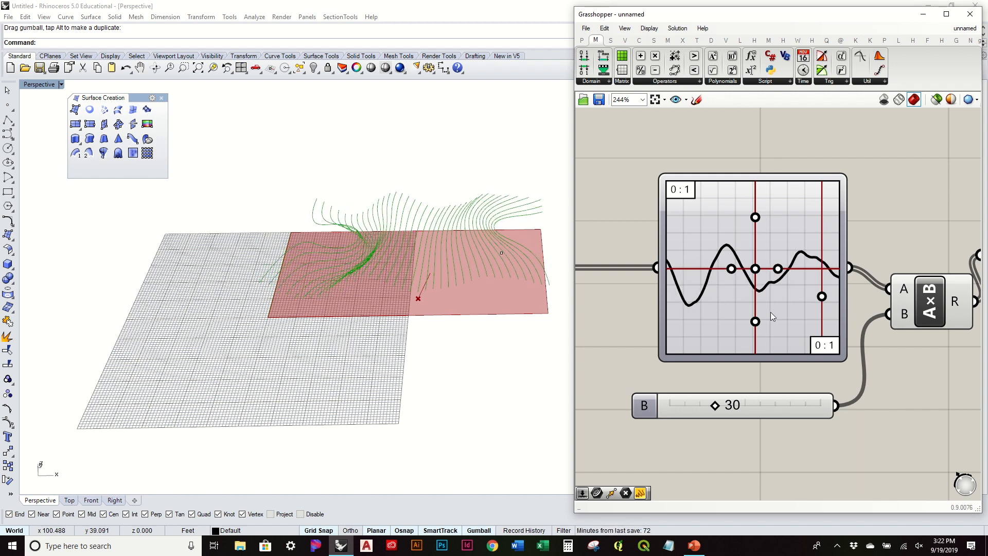
pyautogui.moveTo(754, 322)
pyautogui.mouseDown()
pyautogui.moveTo(756, 275)
pyautogui.moveTo(760, 335)
pyautogui.moveTo(761, 312)
pyautogui.moveTo(759, 323)
pyautogui.mouseUp()
pyautogui.moveTo(388, 370); pyautogui.dragTo(414, 412, button='right')
pyautogui.scroll(-4, 792, 257)
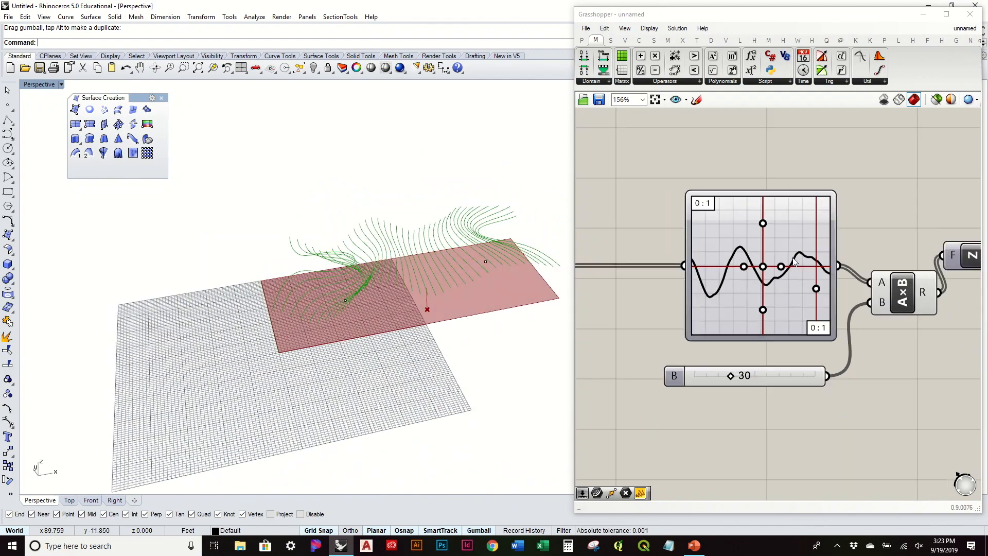
pyautogui.moveTo(862, 206); pyautogui.dragTo(784, 208, button='right')
pyautogui.moveTo(811, 191); pyautogui.dragTo(795, 192)
# Add a Divide Curve component on the moved curves with a Count slider of 15.
pyautogui.click(641, 42)
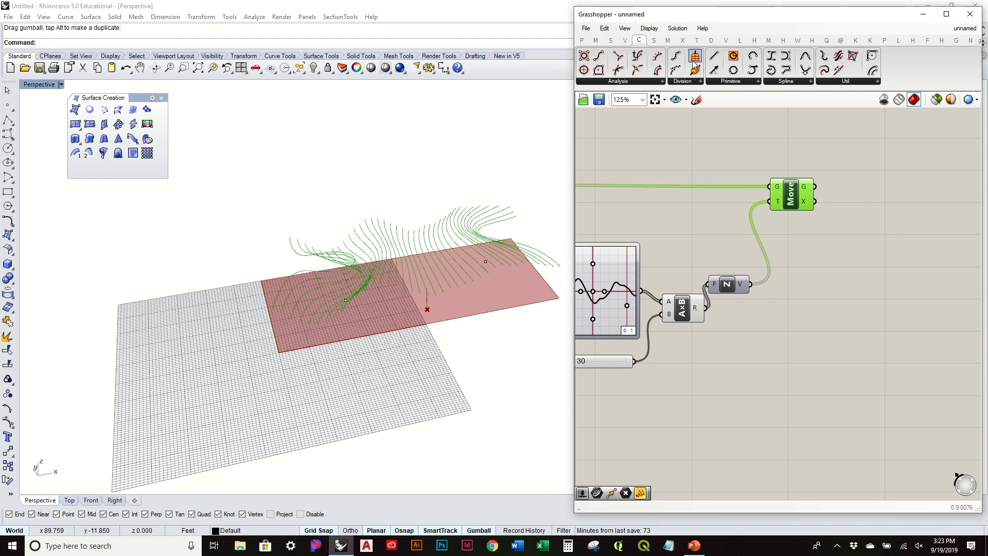
pyautogui.moveTo(683, 61); pyautogui.dragTo(862, 191)
pyautogui.doubleClick(800, 269)
pyautogui.write('15')
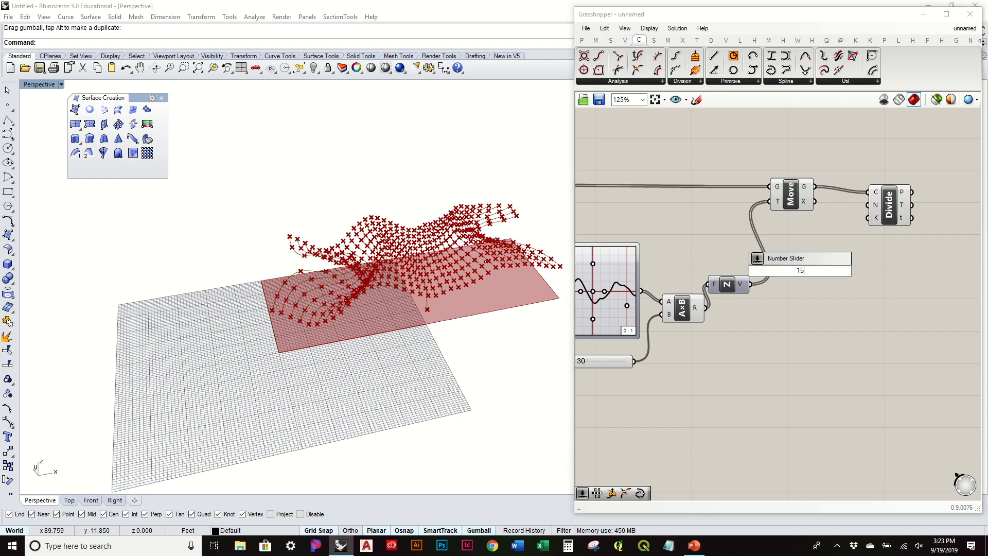
pyautogui.press('Return')
pyautogui.moveTo(826, 273); pyautogui.dragTo(910, 208)
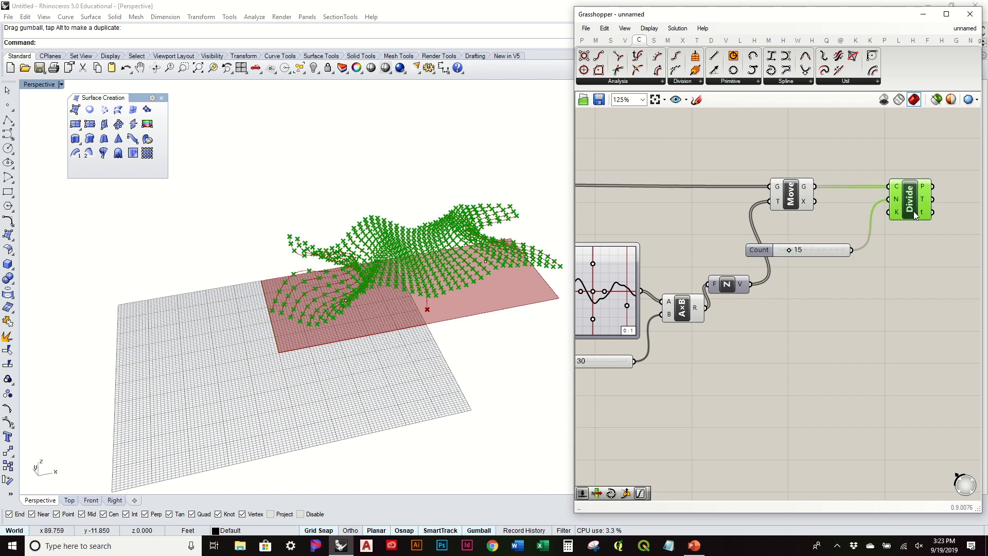
pyautogui.moveTo(822, 245); pyautogui.dragTo(822, 237)
pyautogui.moveTo(875, 241); pyautogui.dragTo(712, 289, button='right')
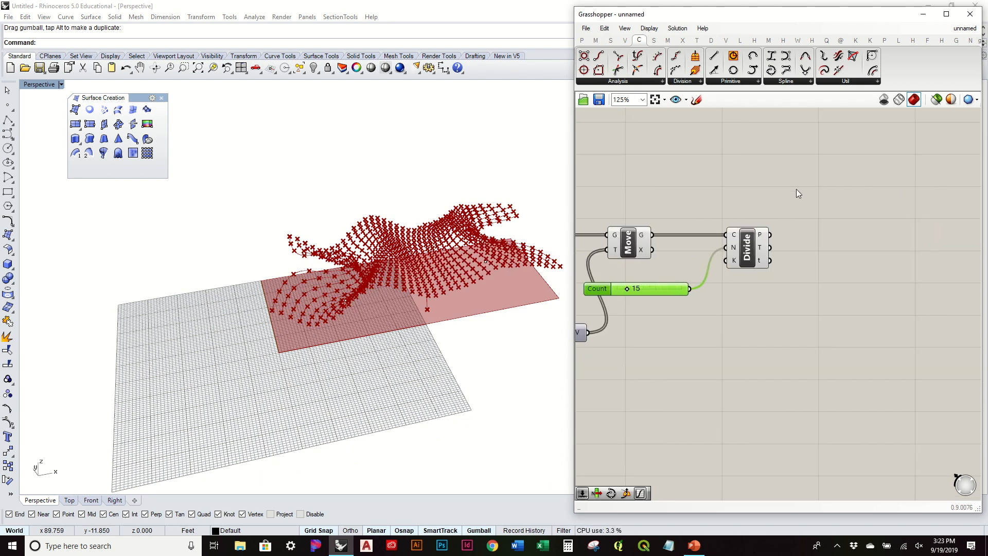
# Add a SrfGrid component and feed it Divide's flattened points.
pyautogui.click(654, 41)
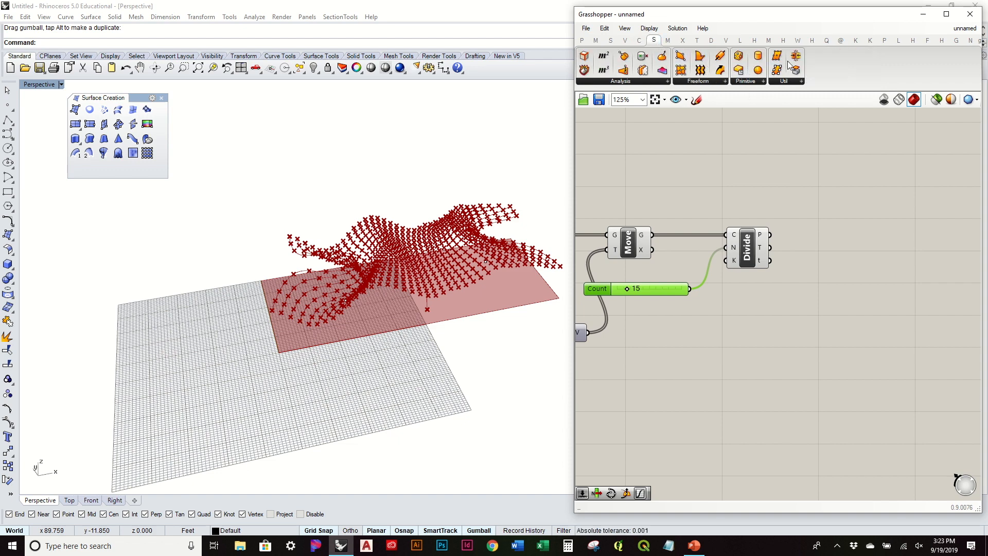
pyautogui.moveTo(780, 58); pyautogui.dragTo(857, 235)
pyautogui.moveTo(904, 265); pyautogui.dragTo(904, 264)
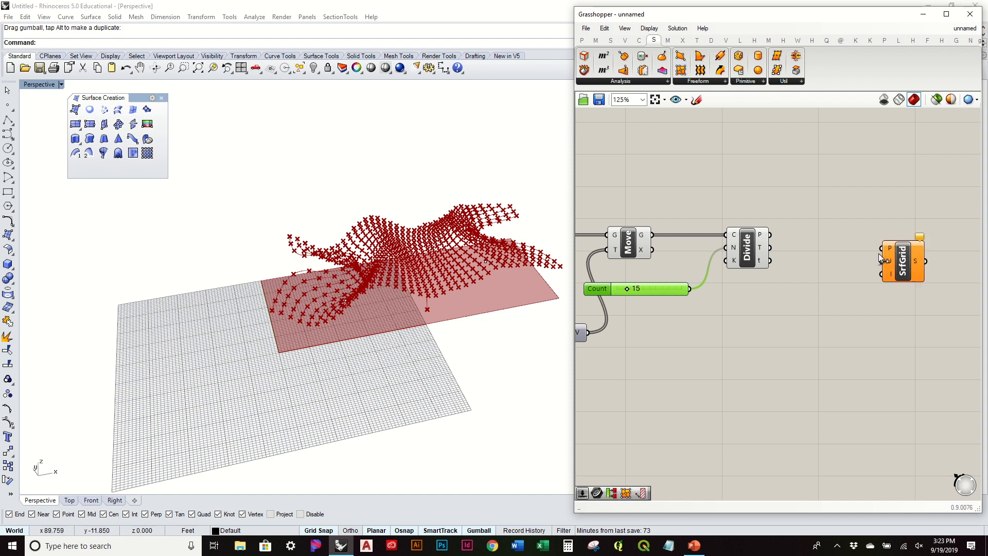
pyautogui.rightClick(762, 235)
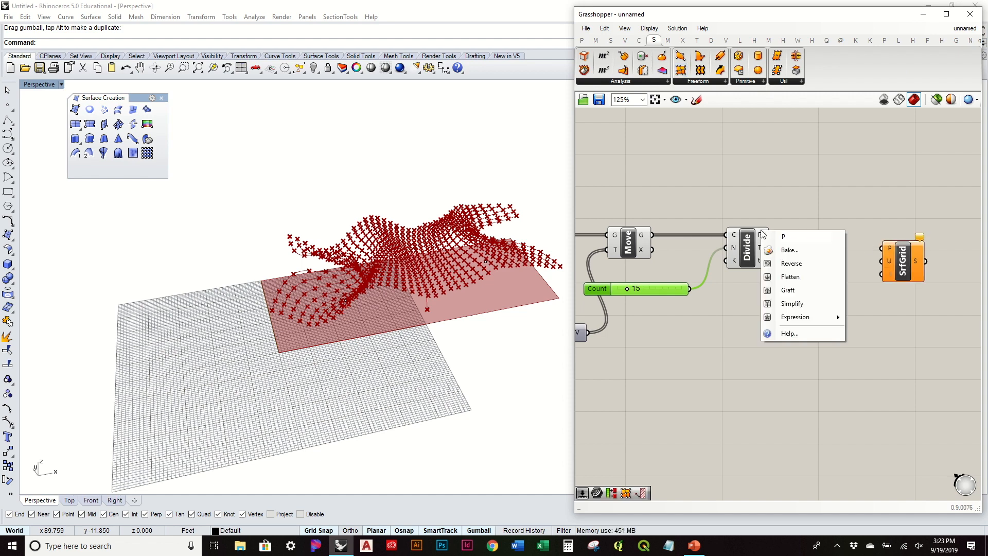
pyautogui.click(790, 277)
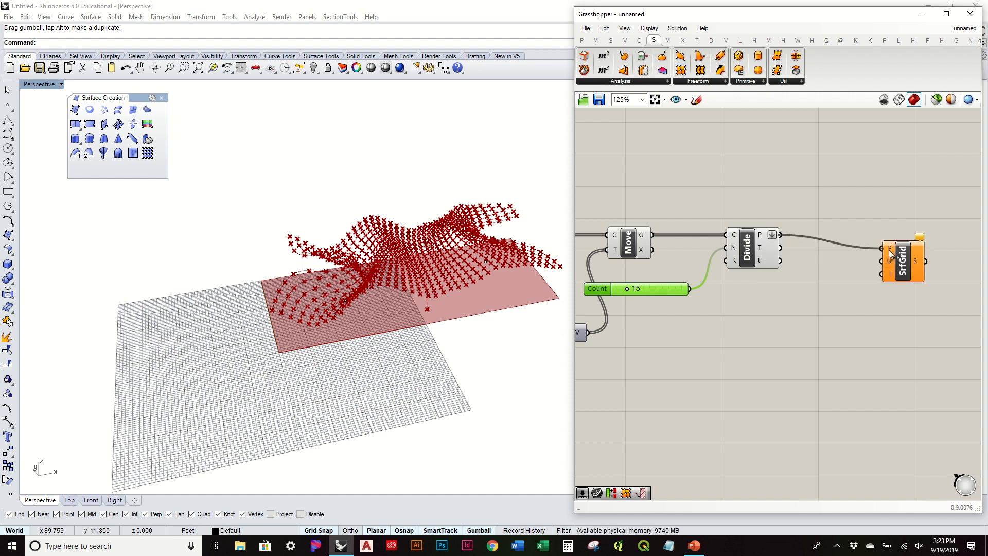
pyautogui.moveTo(904, 272); pyautogui.dragTo(866, 258)
# Connect the 37 slider to SrfGrid's U input with expression x+1.
pyautogui.scroll(-2, 815, 311)
pyautogui.moveTo(748, 315); pyautogui.dragTo(911, 289, button='right')
pyautogui.scroll(1, 659, 304)
pyautogui.moveTo(822, 303); pyautogui.dragTo(938, 313, button='right')
pyautogui.moveTo(622, 290); pyautogui.dragTo(674, 287, button='right')
pyautogui.click(626, 286)
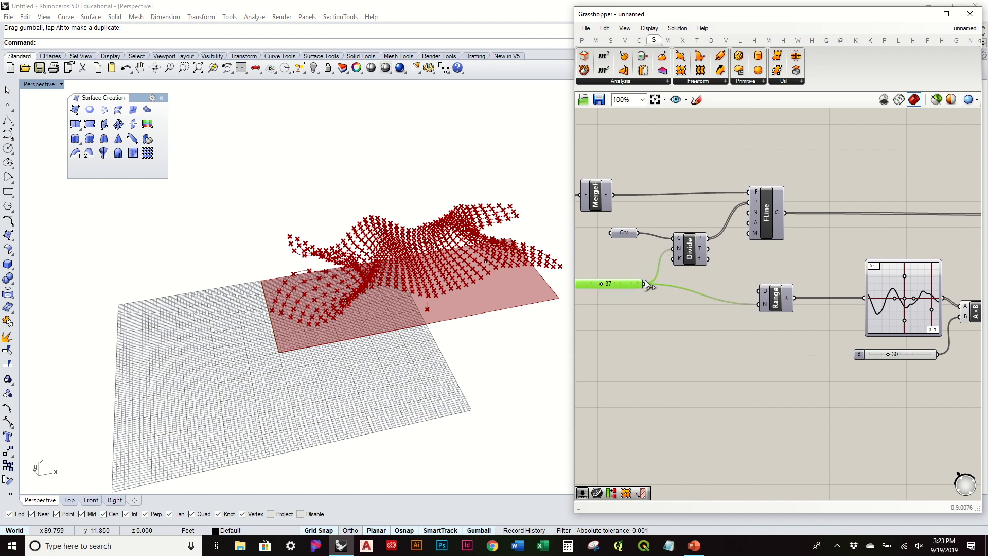
pyautogui.moveTo(905, 285); pyautogui.dragTo(921, 226)
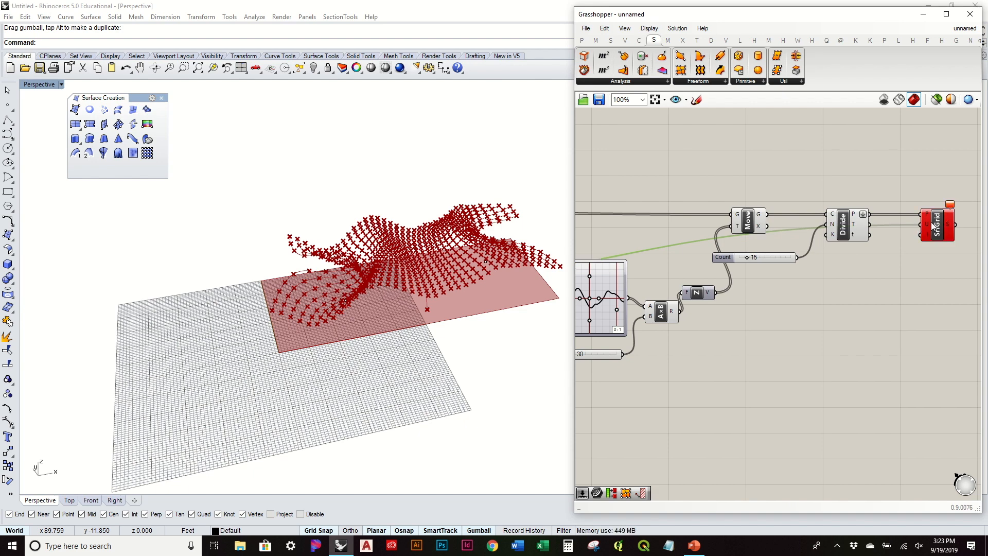
pyautogui.scroll(5, 922, 224)
pyautogui.rightClick(921, 225)
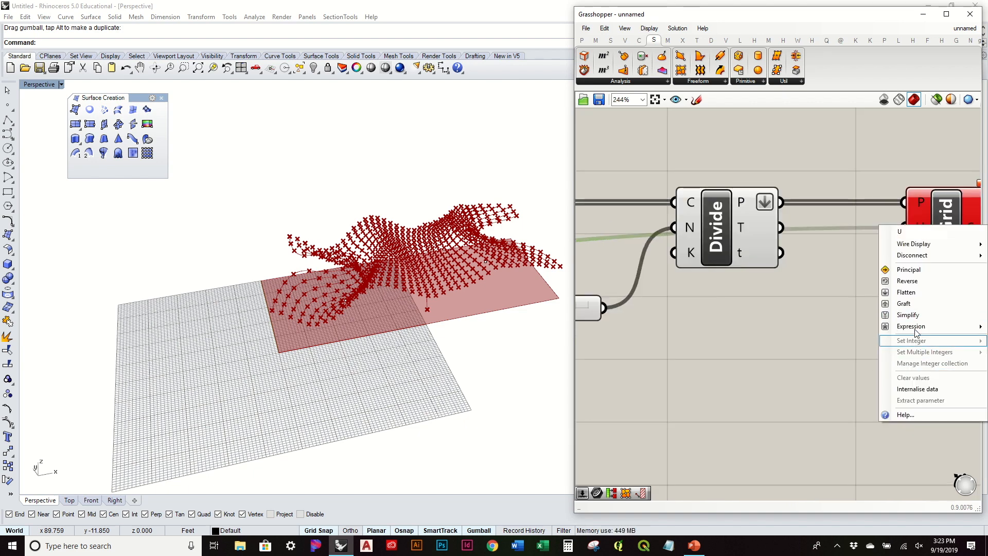
pyautogui.moveTo(915, 330)
pyautogui.click(850, 337)
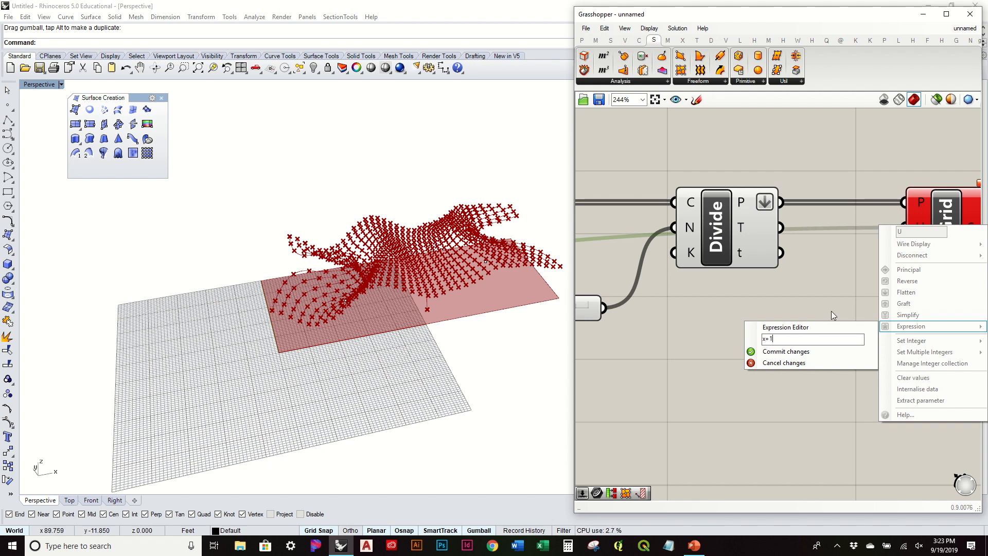
pyautogui.write('x+1')
pyautogui.press('Return')
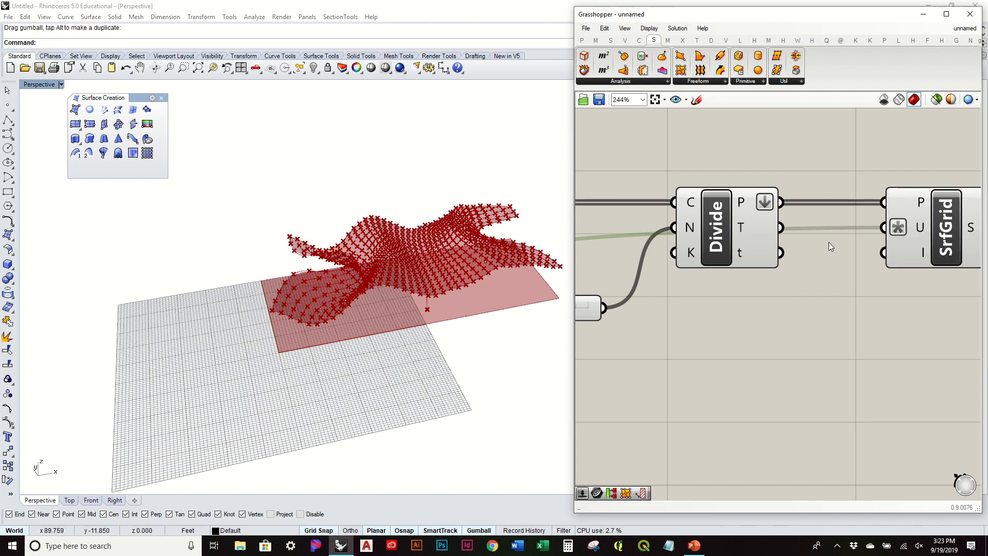
# Hide the preview of the Move, Divide and Count components.
pyautogui.scroll(-3, 823, 288)
pyautogui.moveTo(827, 347); pyautogui.dragTo(597, 183)
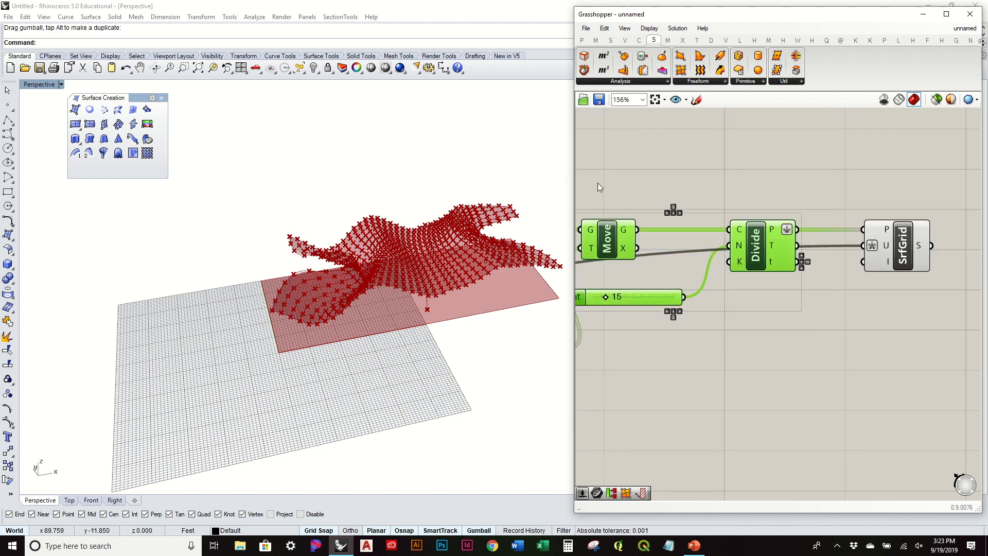
pyautogui.click(642, 174)
pyautogui.moveTo(829, 327); pyautogui.dragTo(581, 195)
pyautogui.middleClick(634, 186)
pyautogui.click(666, 153)
pyautogui.click(731, 180)
# Shift the wave's centre point left and raise the right point for a sharper wave.
pyautogui.moveTo(403, 194); pyautogui.dragTo(412, 226, button='right')
pyautogui.scroll(-6, 412, 226)
pyautogui.moveTo(689, 305); pyautogui.dragTo(768, 285, button='right')
pyautogui.scroll(-1, 768, 309)
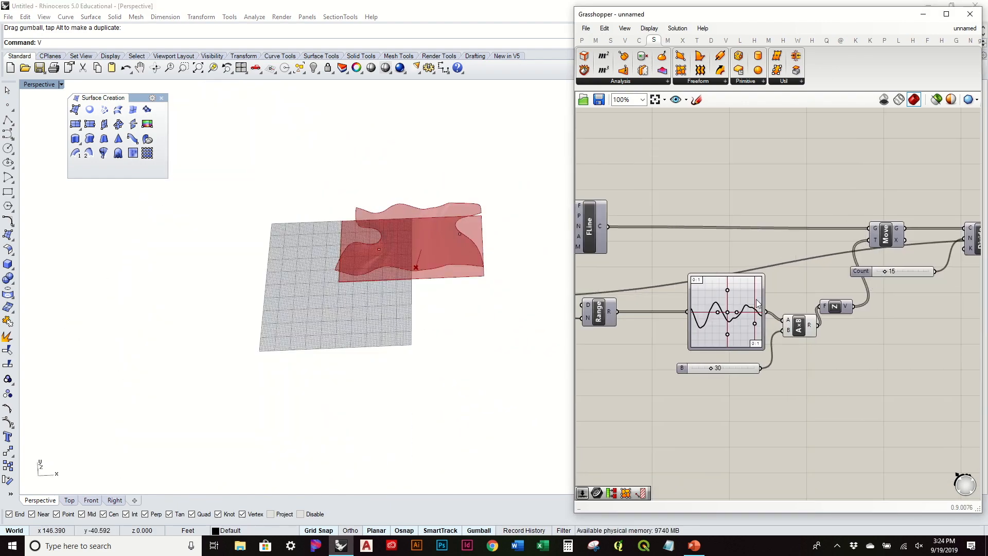
pyautogui.scroll(2, 767, 286)
pyautogui.moveTo(702, 327)
pyautogui.mouseDown()
pyautogui.moveTo(671, 327)
pyautogui.moveTo(735, 326)
pyautogui.moveTo(679, 335)
pyautogui.moveTo(708, 333)
pyautogui.mouseUp()
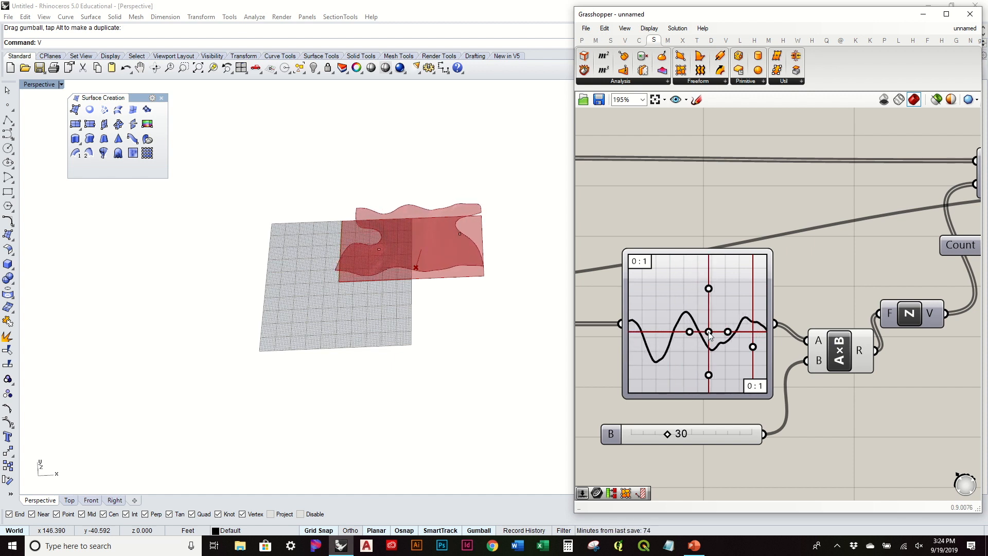
pyautogui.moveTo(750, 352); pyautogui.dragTo(752, 283)
pyautogui.moveTo(727, 334); pyautogui.dragTo(714, 338)
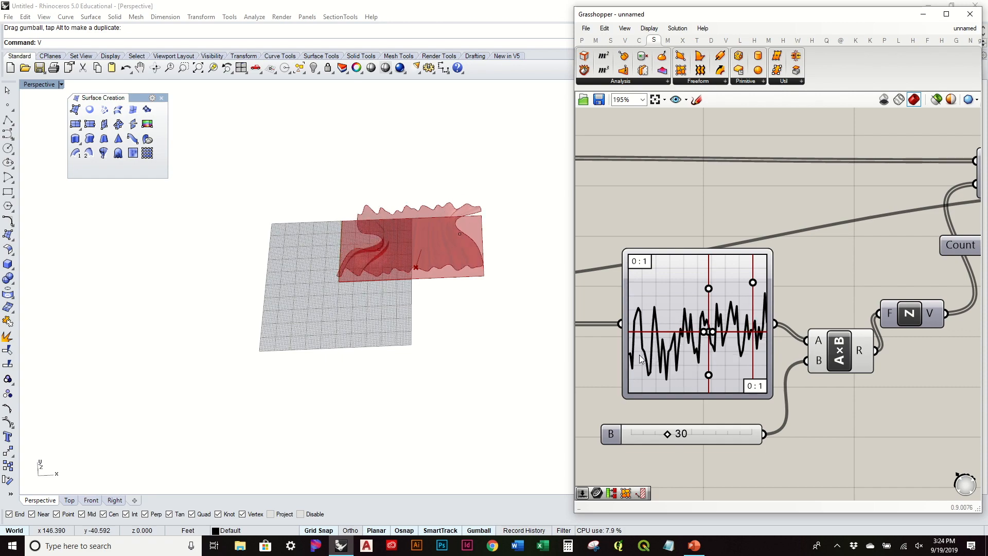
# Adjust and lower the Graph Mapper's tangent handles to smooth the wave.
pyautogui.moveTo(332, 252)
pyautogui.mouseDown(button='right')
pyautogui.moveTo(342, 290)
pyautogui.moveTo(419, 194)
pyautogui.mouseUp(button='right')
pyautogui.scroll(6, 419, 302)
pyautogui.moveTo(422, 303)
pyautogui.mouseDown(button='right')
pyautogui.moveTo(454, 290)
pyautogui.moveTo(419, 229)
pyautogui.moveTo(479, 238)
pyautogui.moveTo(465, 294)
pyautogui.moveTo(530, 320)
pyautogui.mouseUp(button='right')
pyautogui.moveTo(713, 335); pyautogui.dragTo(756, 333)
pyautogui.moveTo(748, 331); pyautogui.dragTo(720, 333)
pyautogui.moveTo(755, 289); pyautogui.dragTo(756, 379)
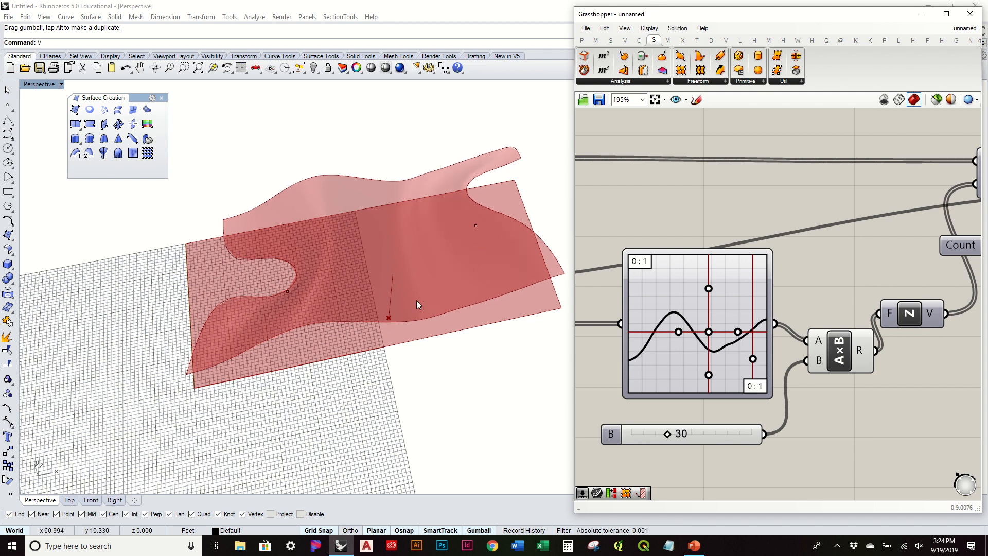
pyautogui.scroll(-5, 431, 251)
# Set the Count slider to 31 curves, after briefly trying 55.
pyautogui.scroll(-4, 801, 267)
pyautogui.scroll(-3, 692, 282)
pyautogui.moveTo(650, 288); pyautogui.dragTo(826, 282, button='right')
pyautogui.scroll(6, 813, 280)
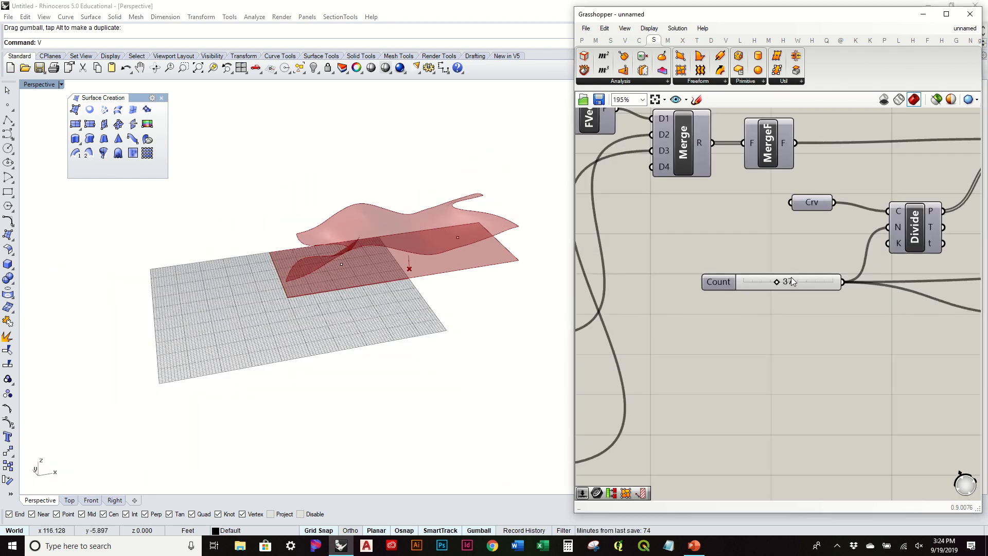
pyautogui.scroll(1, 781, 283)
pyautogui.moveTo(785, 283); pyautogui.dragTo(756, 292)
pyautogui.moveTo(428, 257); pyautogui.dragTo(449, 329, button='right')
# Turn on Preview for the Merge component so both spin fields show in Rhino.
pyautogui.moveTo(720, 249); pyautogui.dragTo(871, 235, button='right')
pyautogui.scroll(-3, 871, 236)
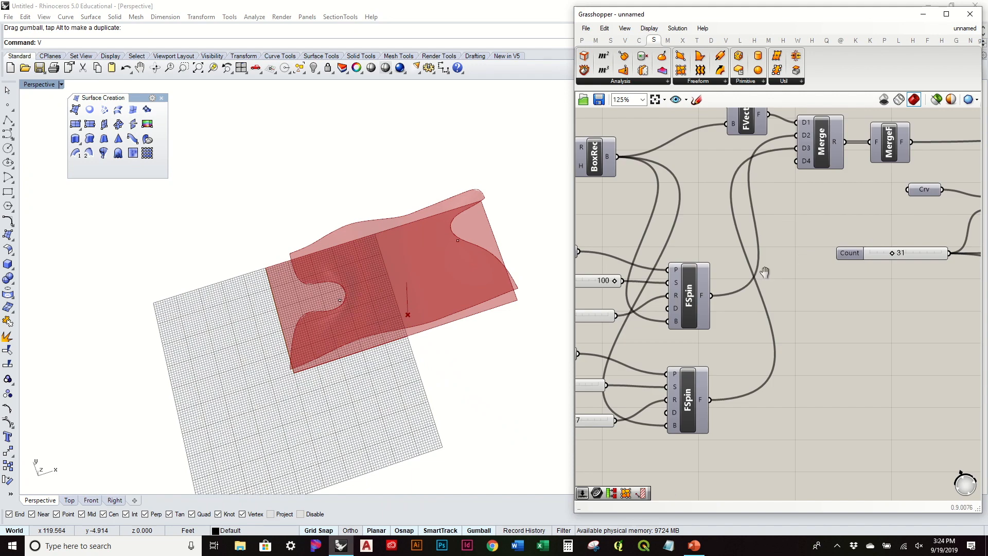
pyautogui.moveTo(444, 221); pyautogui.dragTo(461, 273, button='right')
pyautogui.scroll(-2, 777, 282)
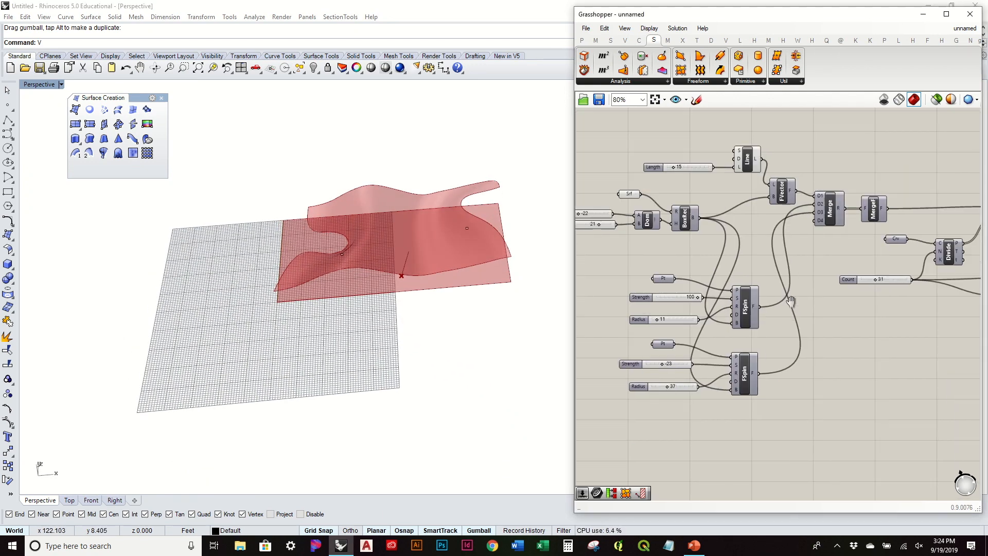
pyautogui.rightClick(826, 216)
pyautogui.click(853, 232)
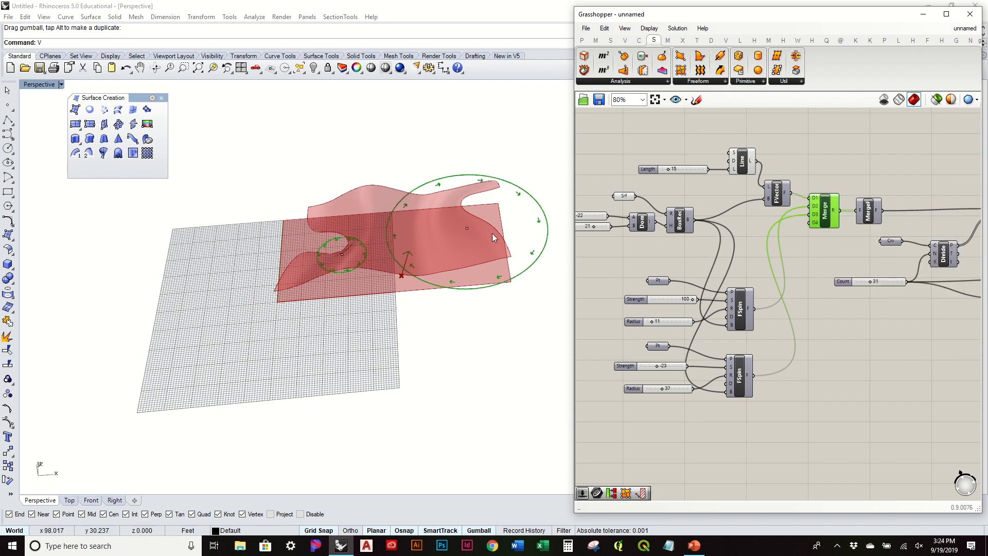
# Set the first FSpin Strength slider to 74.
pyautogui.moveTo(491, 233); pyautogui.dragTo(501, 257, button='right')
pyautogui.scroll(4, 753, 286)
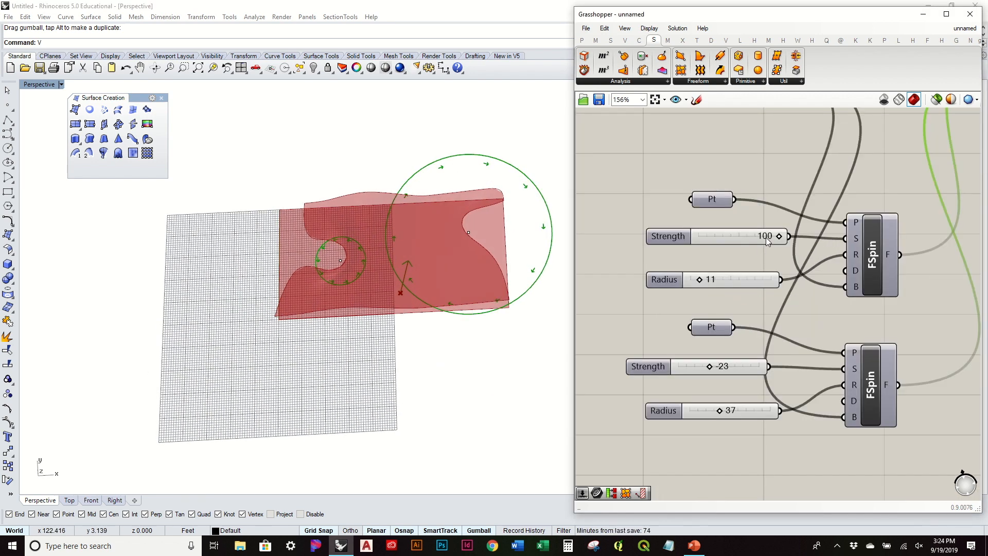
pyautogui.moveTo(764, 242)
pyautogui.mouseDown()
pyautogui.moveTo(791, 243)
pyautogui.moveTo(759, 254)
pyautogui.mouseUp()
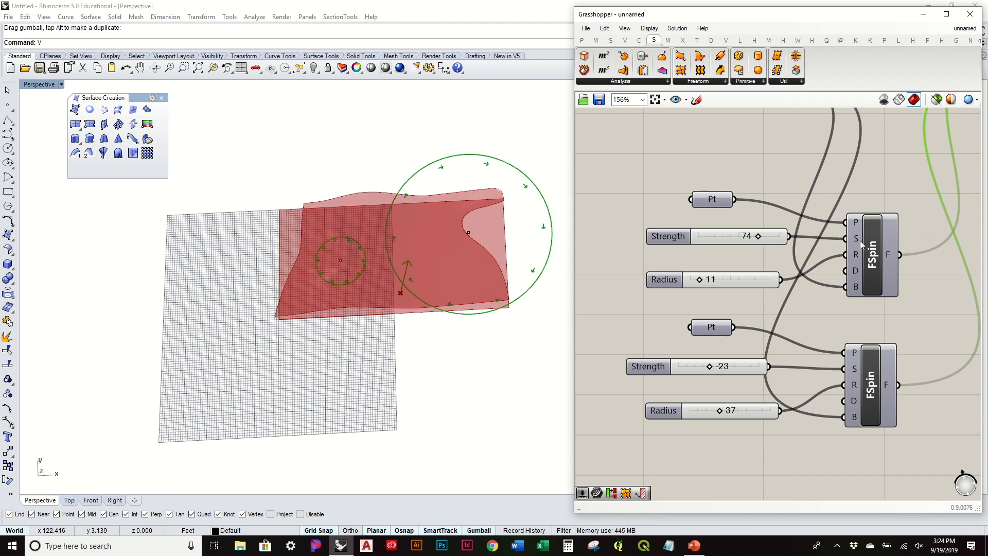
pyautogui.scroll(-4, 862, 245)
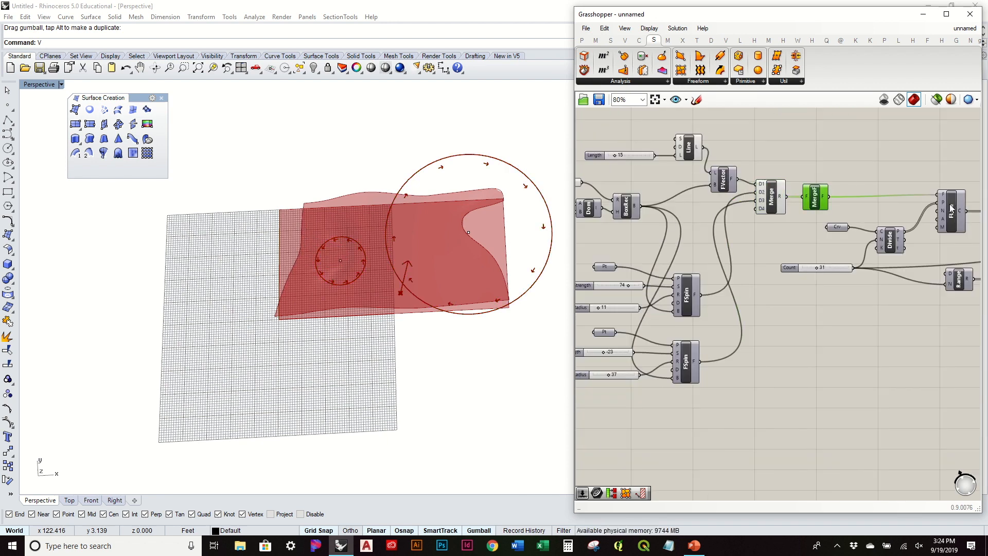
pyautogui.rightClick(951, 209)
# Turn on Preview for the FLine component to show the spin-field lines in Rhino.
pyautogui.click(947, 225)
pyautogui.moveTo(446, 305); pyautogui.dragTo(455, 275, button='right')
pyautogui.scroll(5, 617, 286)
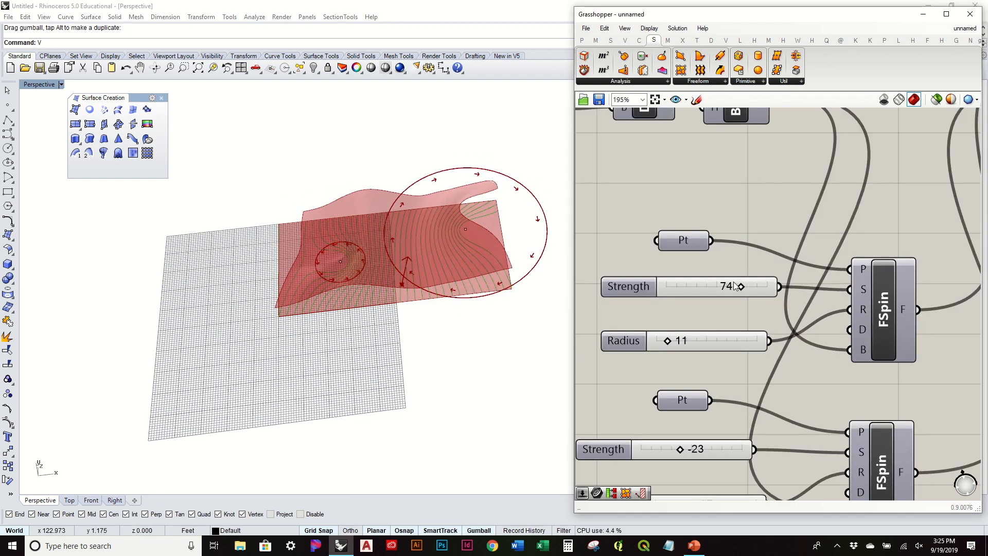
# Settle the first spin field at strength 96, keeping its radius at 11.
pyautogui.moveTo(698, 298); pyautogui.dragTo(762, 302)
pyautogui.moveTo(755, 332); pyautogui.dragTo(763, 258, button='right')
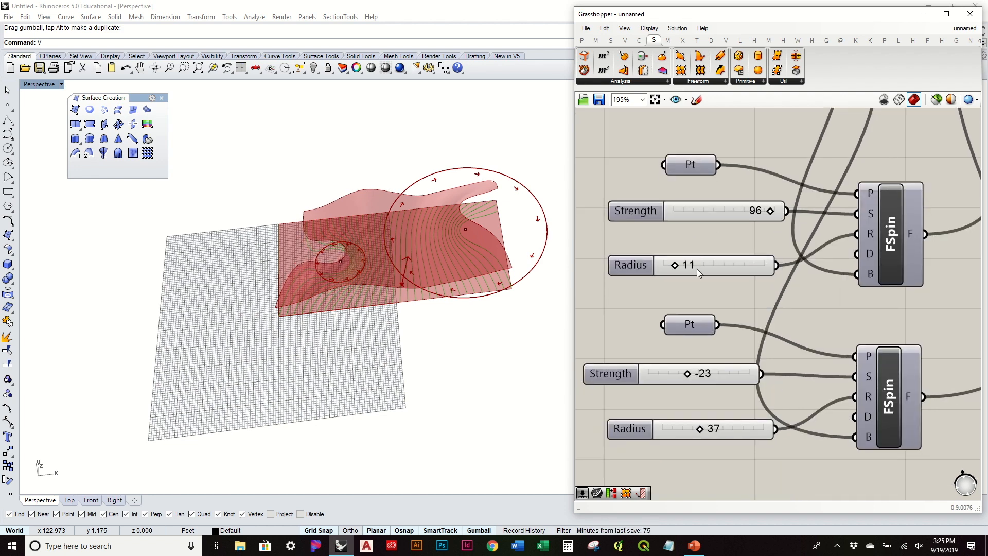
pyautogui.moveTo(689, 266); pyautogui.dragTo(676, 285)
pyautogui.moveTo(392, 309); pyautogui.dragTo(410, 246, button='right')
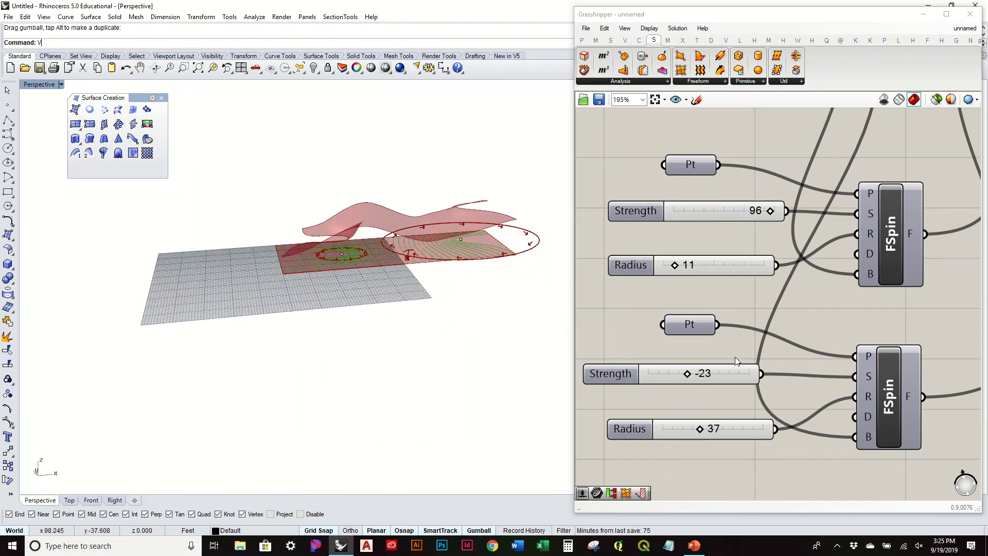
pyautogui.moveTo(712, 378); pyautogui.dragTo(704, 322, button='right')
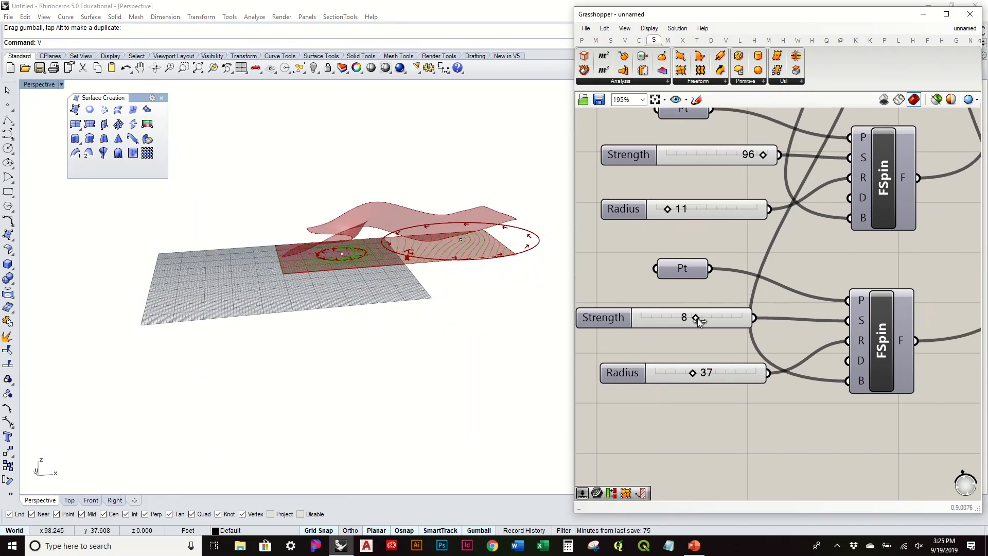
pyautogui.moveTo(491, 332); pyautogui.dragTo(478, 275, button='right')
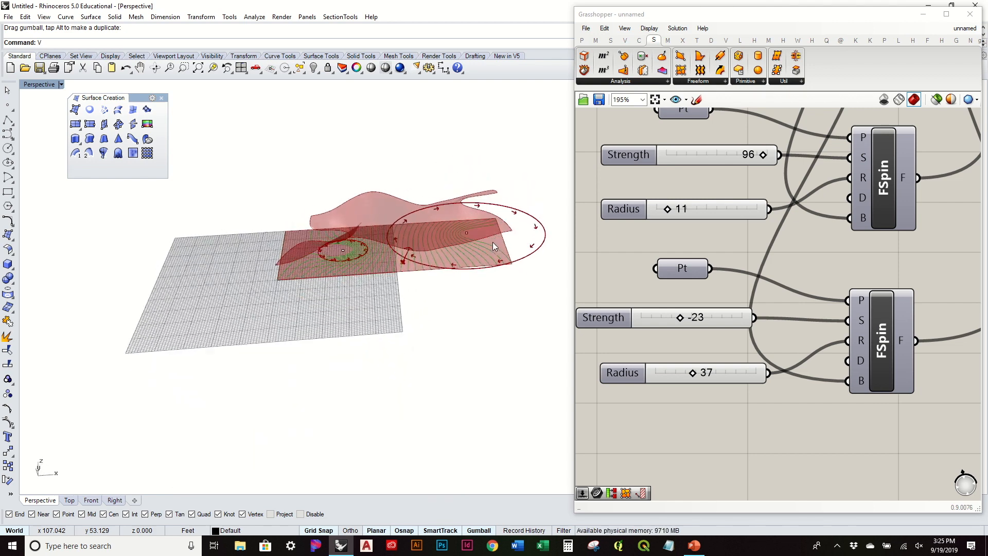
pyautogui.scroll(-4, 766, 245)
pyautogui.moveTo(842, 233); pyautogui.dragTo(693, 305, button='right')
pyautogui.moveTo(912, 250); pyautogui.dragTo(760, 284, button='right')
pyautogui.moveTo(879, 246); pyautogui.dragTo(731, 245, button='right')
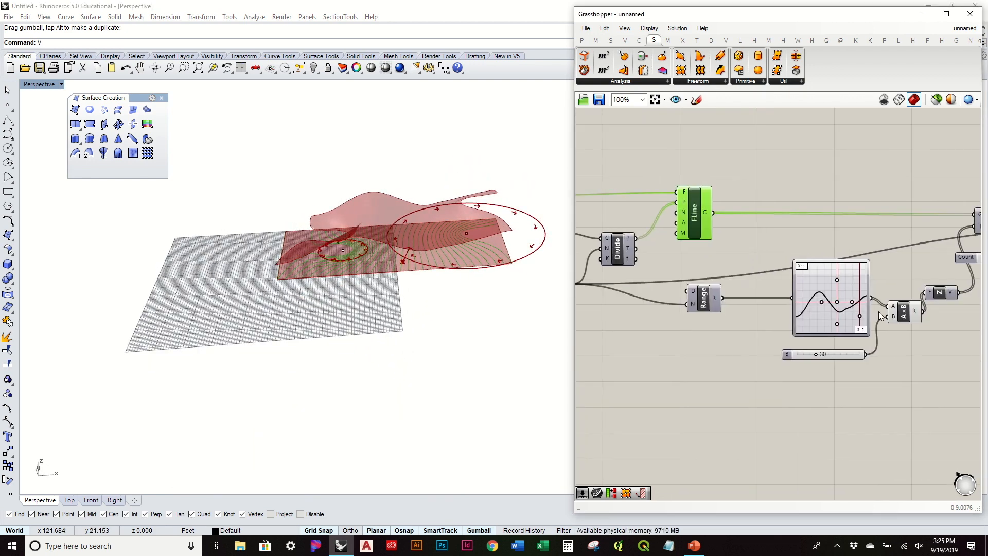
# Drag the Graph Mapper's right grip left to reshape the wave curve.
pyautogui.scroll(4, 817, 290)
pyautogui.moveTo(823, 291); pyautogui.dragTo(815, 291)
pyautogui.moveTo(508, 248); pyautogui.dragTo(496, 335, button='right')
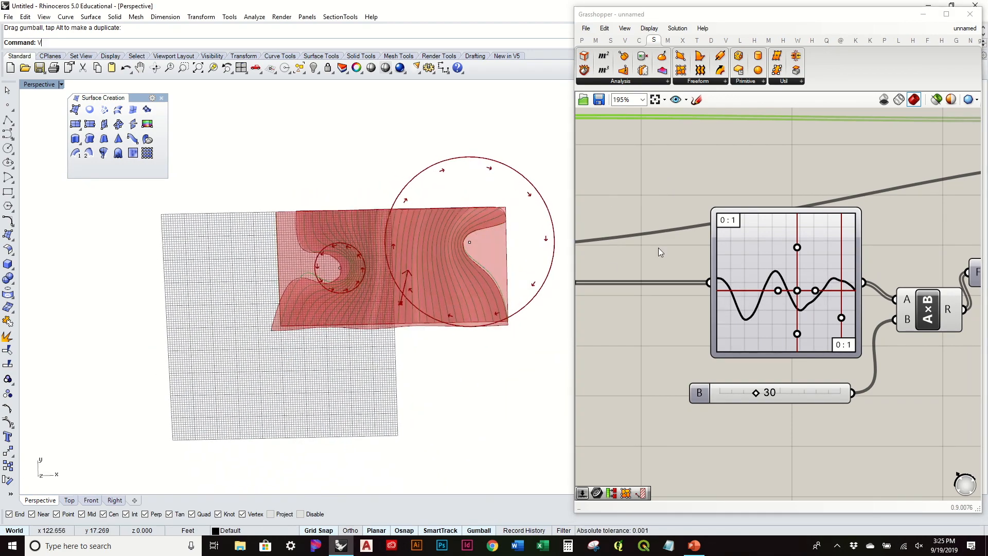
pyautogui.scroll(-4, 656, 247)
# Move the SrfGrid component down-left on the canvas and inspect the rippled surface.
pyautogui.moveTo(905, 251); pyautogui.dragTo(805, 302, button='right')
pyautogui.scroll(-1, 820, 294)
pyautogui.scroll(3, 862, 262)
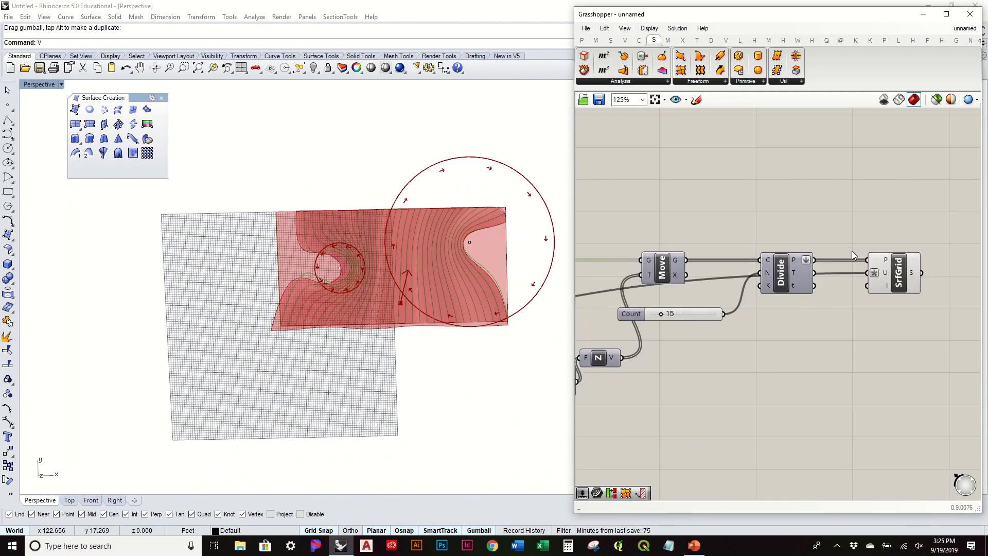
pyautogui.moveTo(903, 290); pyautogui.dragTo(894, 307)
pyautogui.moveTo(440, 346); pyautogui.dragTo(531, 150, button='right')
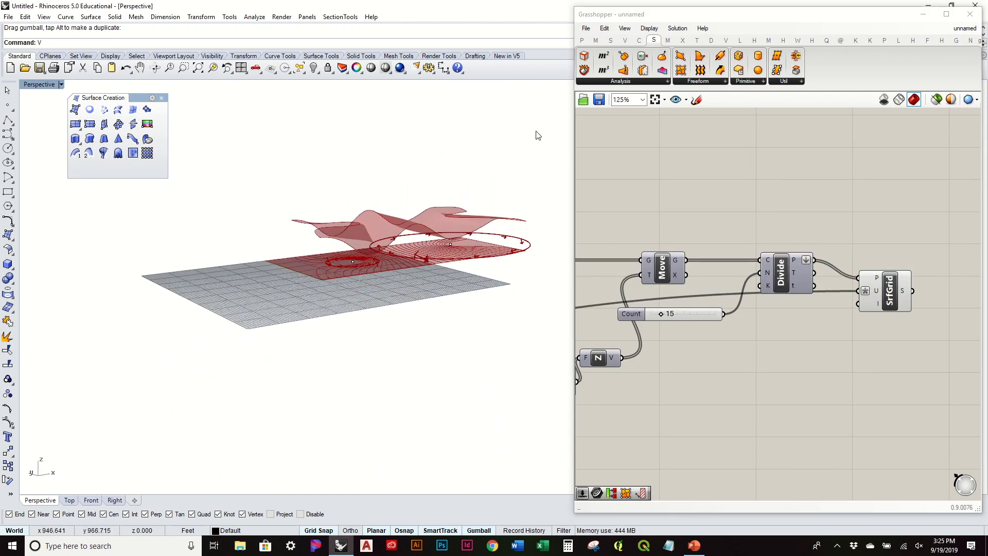
pyautogui.moveTo(305, 193); pyautogui.dragTo(423, 279, button='right')
pyautogui.scroll(5, 400, 334)
pyautogui.moveTo(678, 335); pyautogui.dragTo(824, 308, button='right')
pyautogui.scroll(-3, 727, 308)
pyautogui.moveTo(695, 295); pyautogui.dragTo(927, 286, button='right')
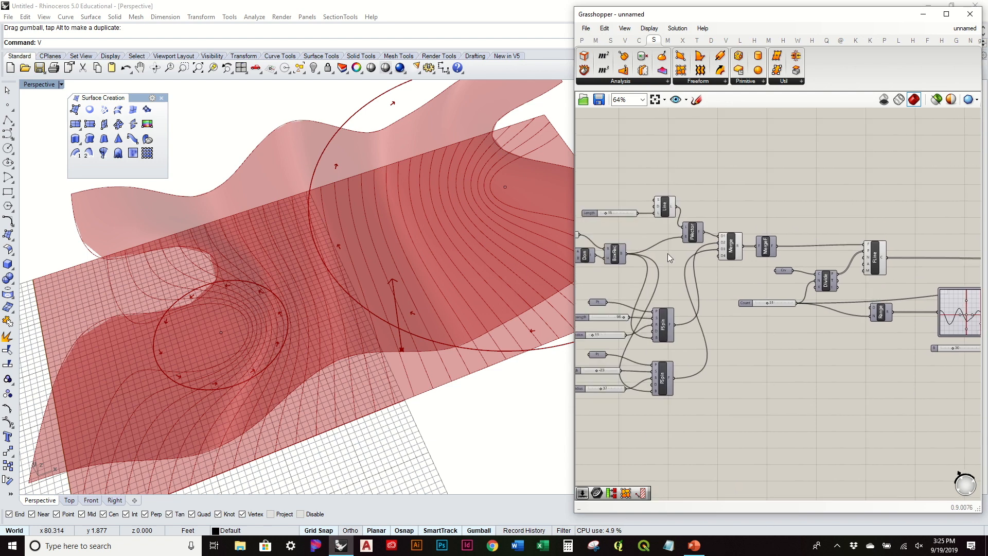
pyautogui.scroll(3, 800, 237)
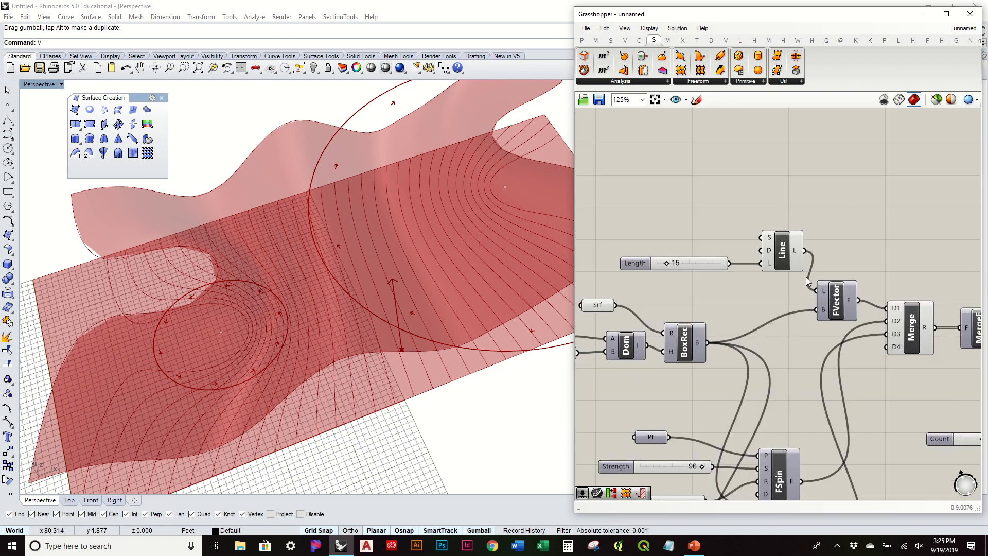
# Set the Line component's D input to one vector picked from two points in the viewport.
pyautogui.rightClick(768, 250)
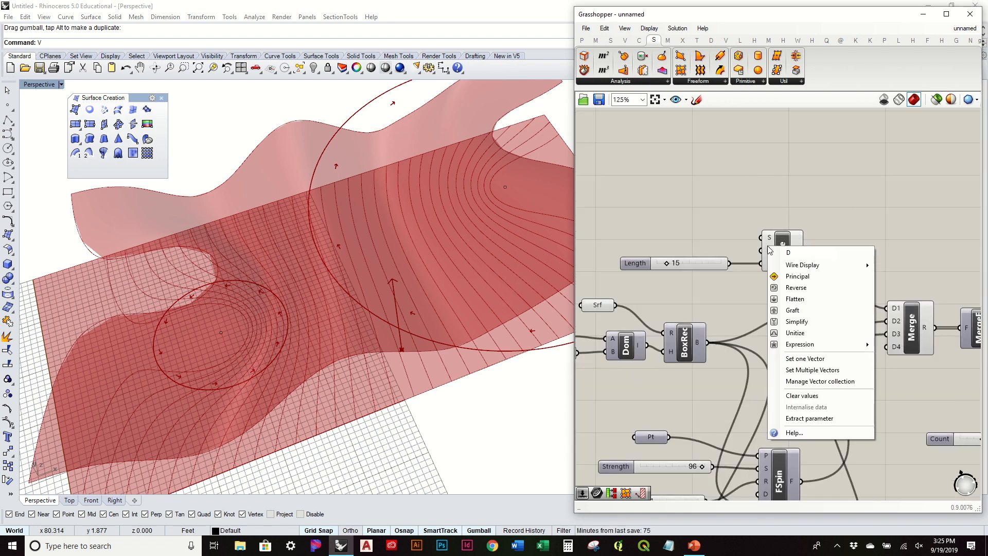
pyautogui.click(793, 359)
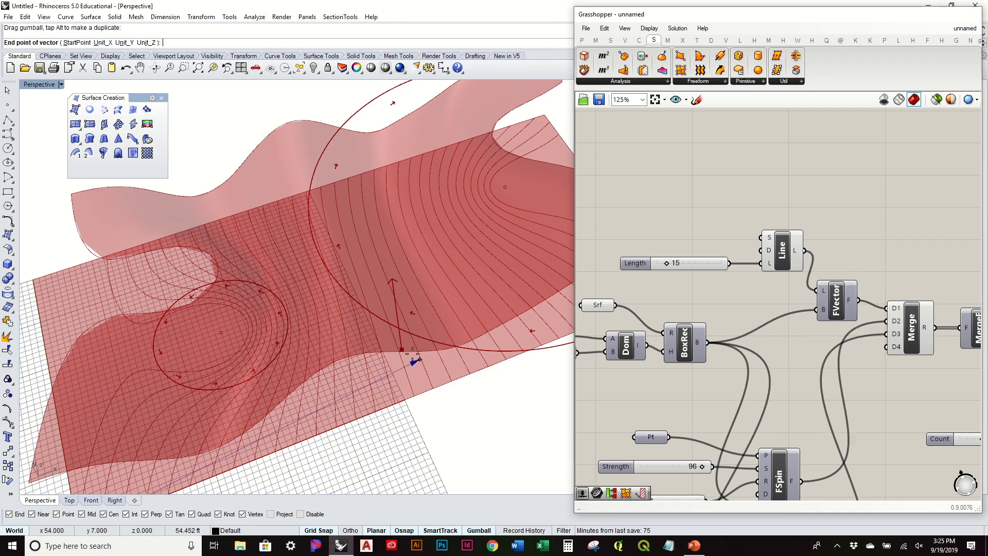
pyautogui.click(162, 444)
pyautogui.click(76, 349)
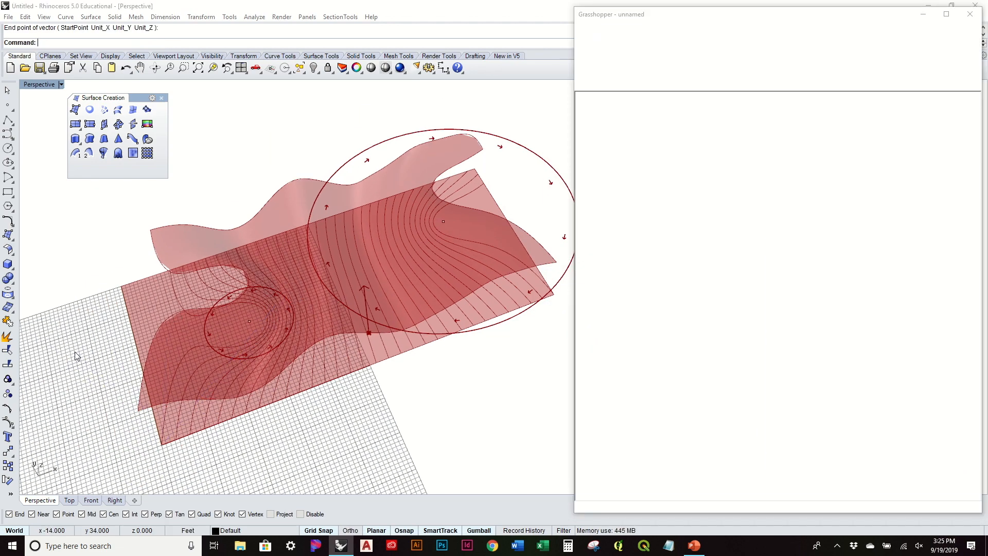
pyautogui.moveTo(288, 386); pyautogui.dragTo(422, 380, button='right')
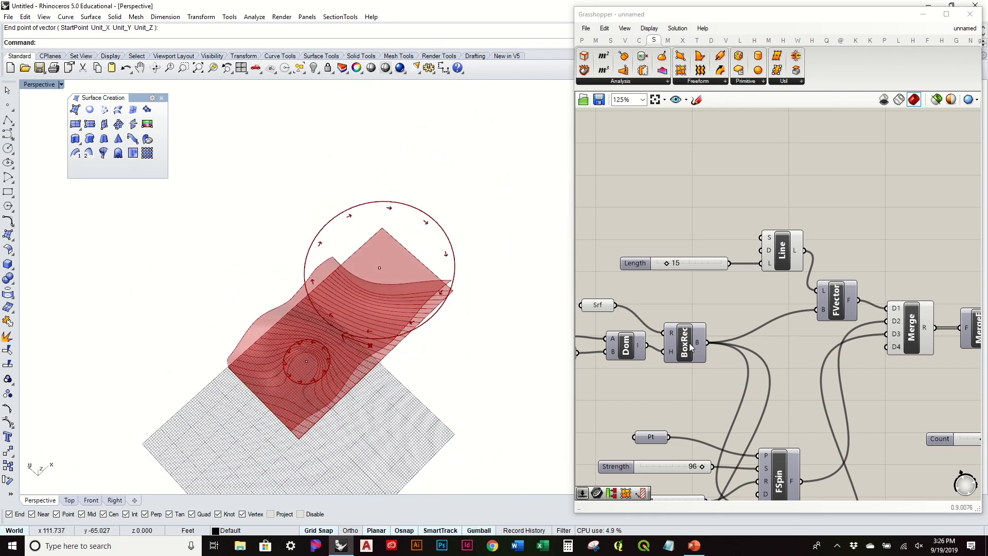
pyautogui.scroll(-2, 691, 348)
pyautogui.moveTo(495, 412); pyautogui.dragTo(403, 378, button='right')
pyautogui.scroll(-3, 823, 375)
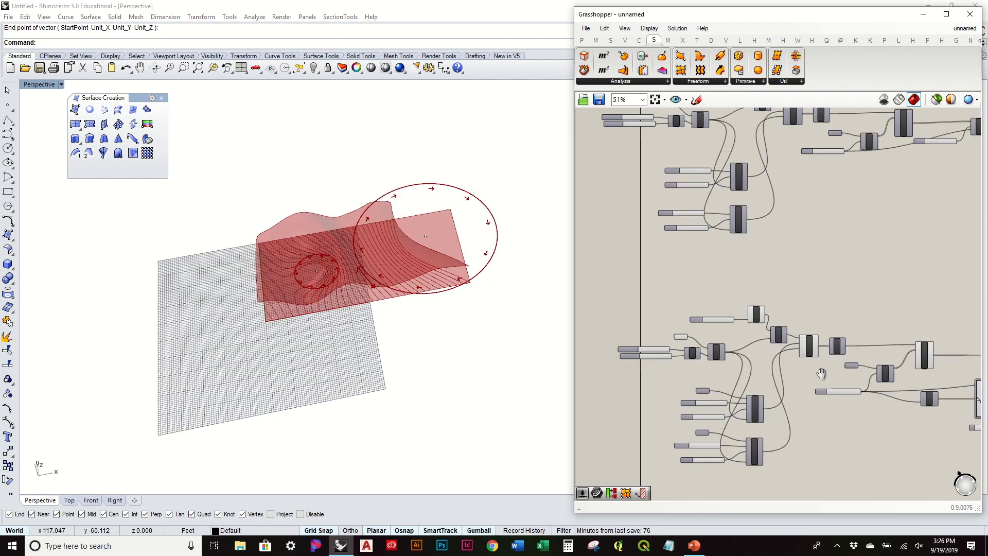